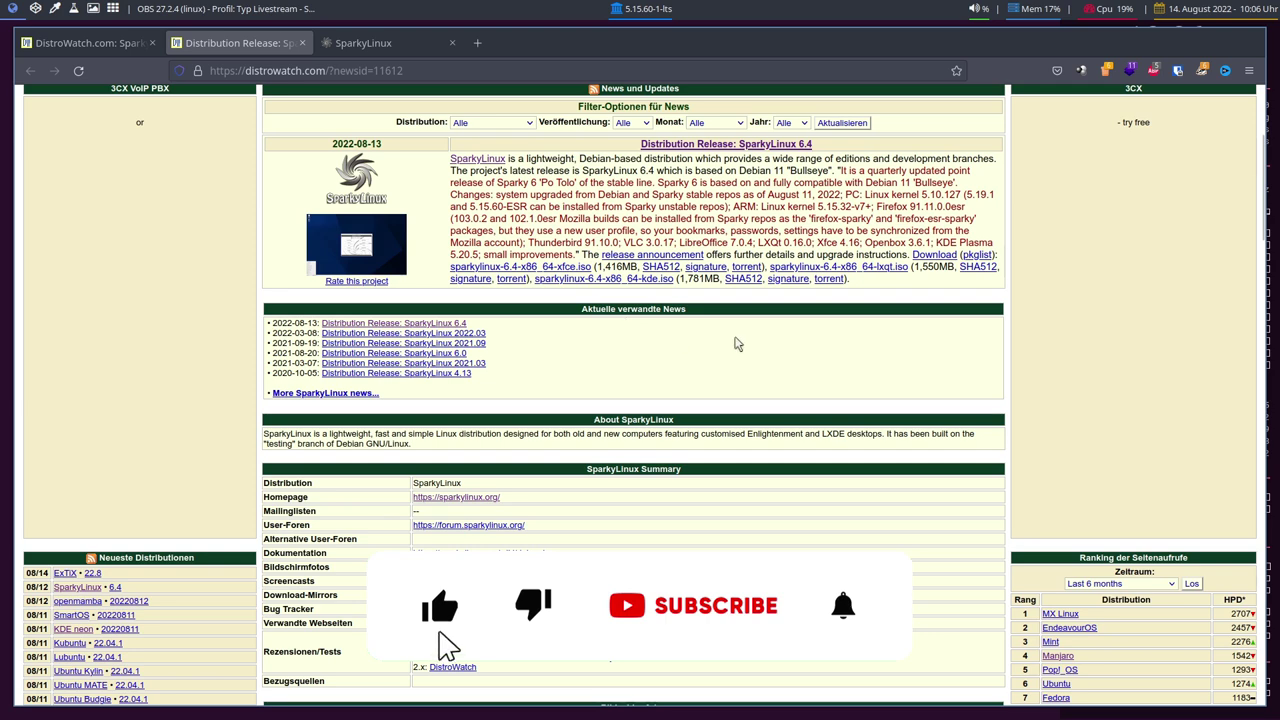
# Skim the SparkyLinux 6.4 release news, then return to DistroWatch's SparkyLinux overview page
pyautogui.scroll(-5, 1005, 428)
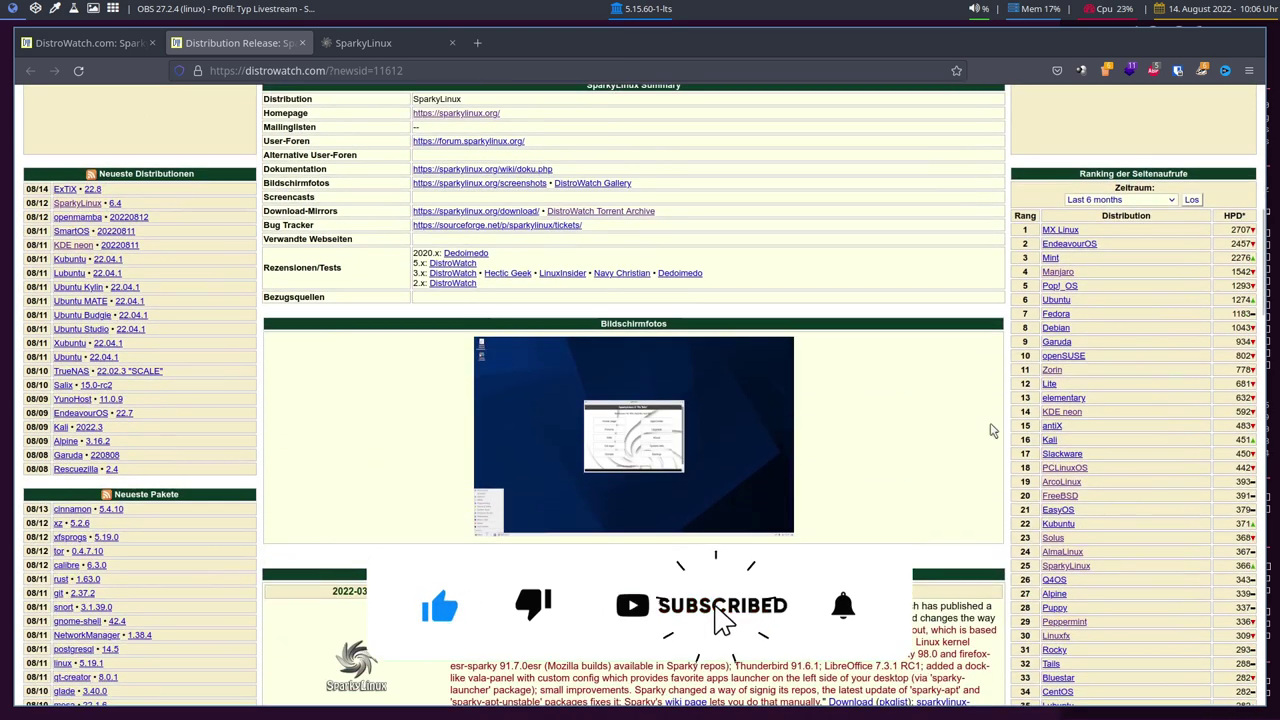
pyautogui.scroll(6, 992, 430)
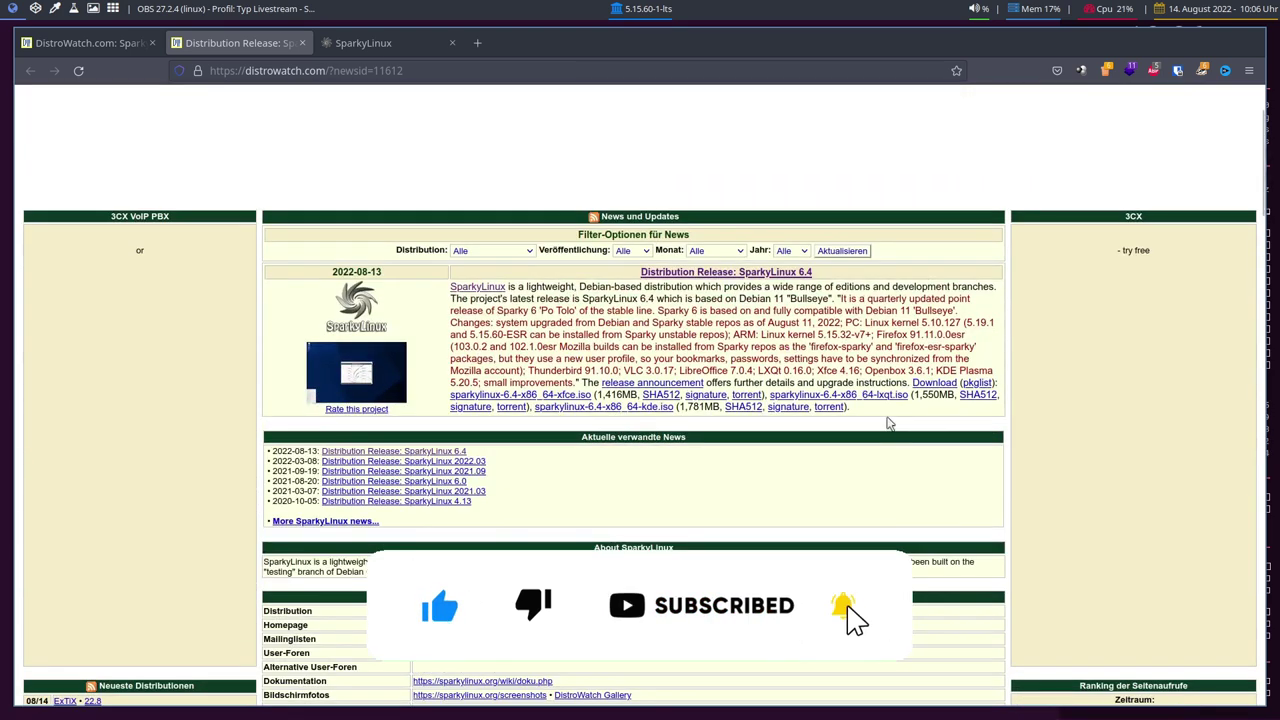
pyautogui.click(62, 43)
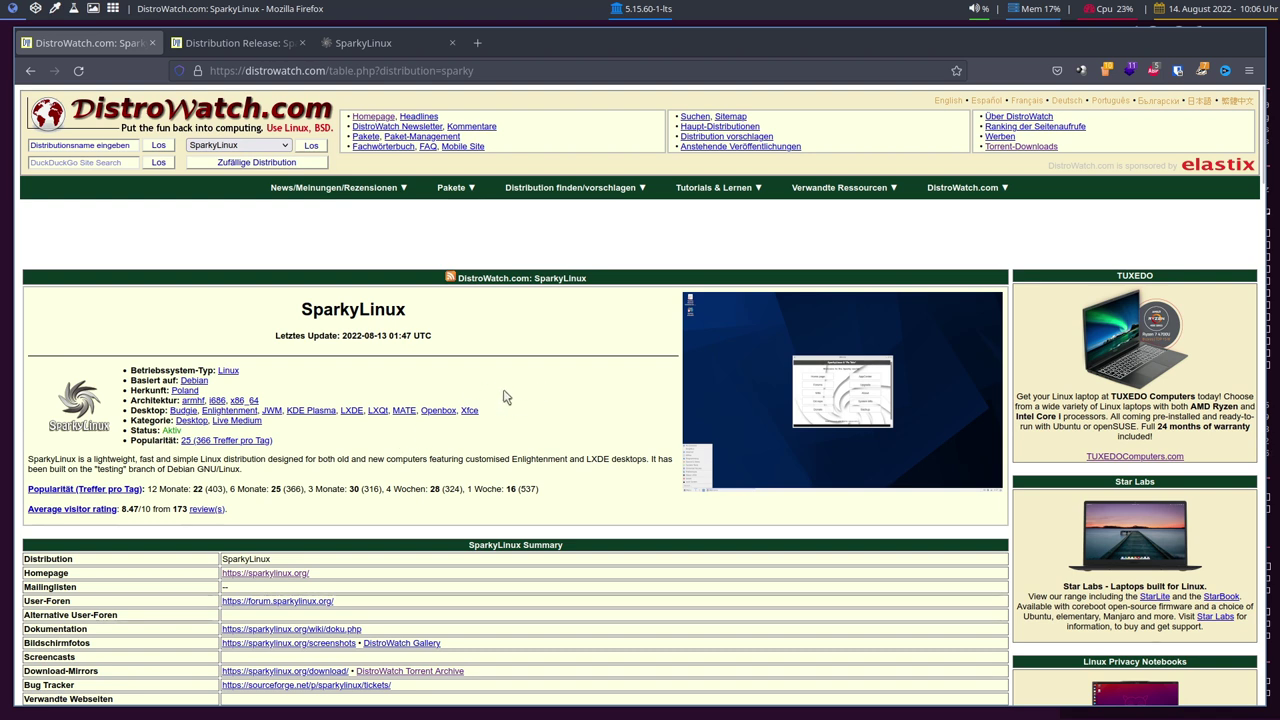
# Browse DistroWatch's SparkyLinux overview and 6.4 release news, then switch to the sparkylinux.org tab
pyautogui.scroll(-5, 508, 394)
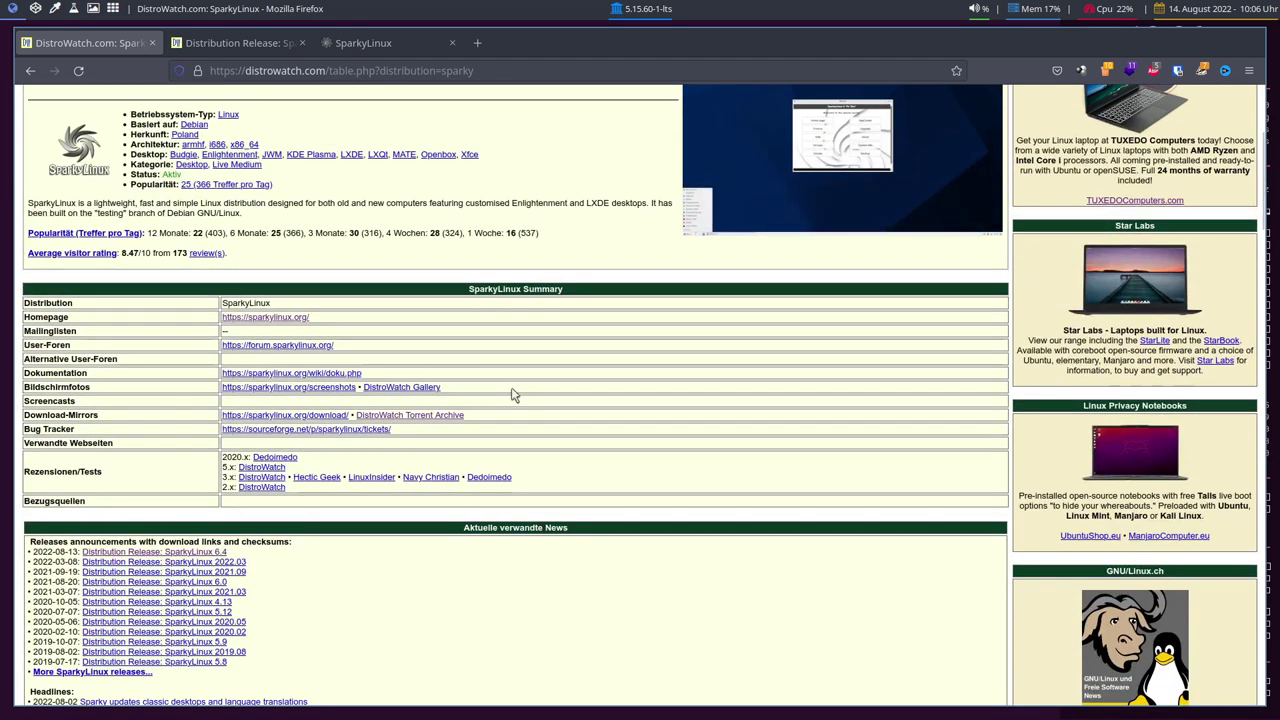
pyautogui.scroll(5, 512, 395)
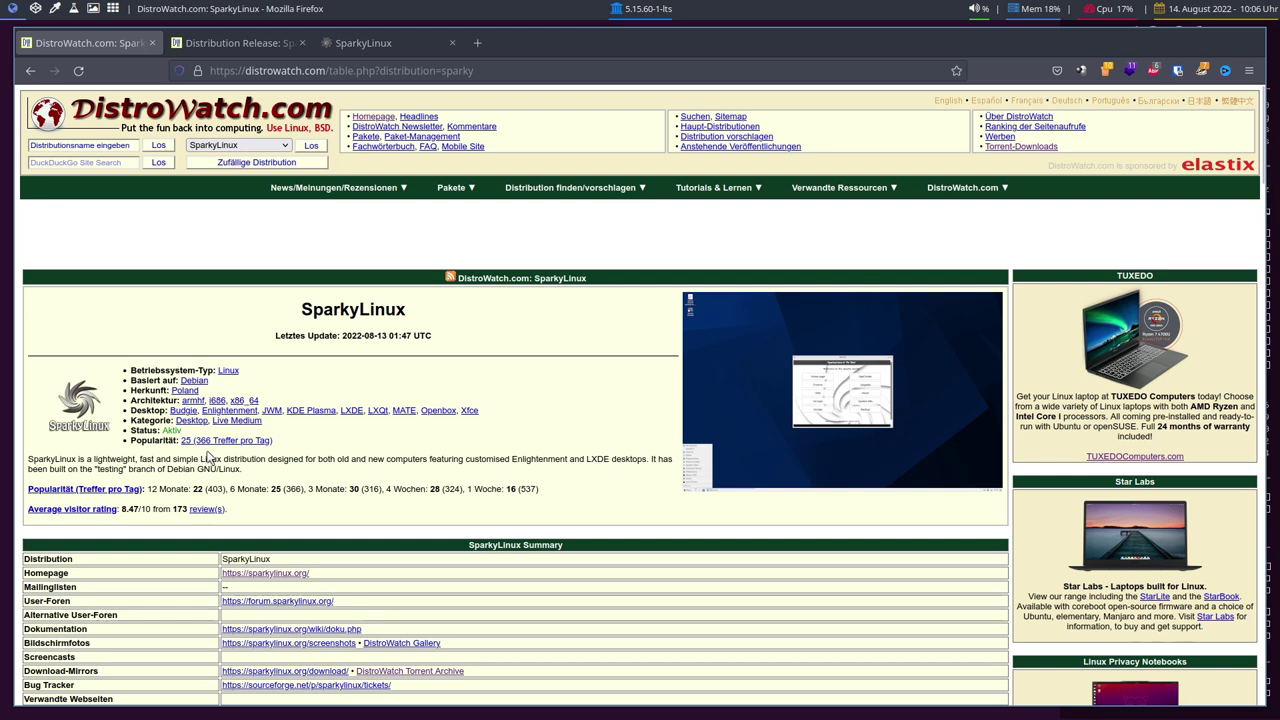
pyautogui.scroll(-1, 207, 457)
pyautogui.hotkey('ctrl', 'Tab')
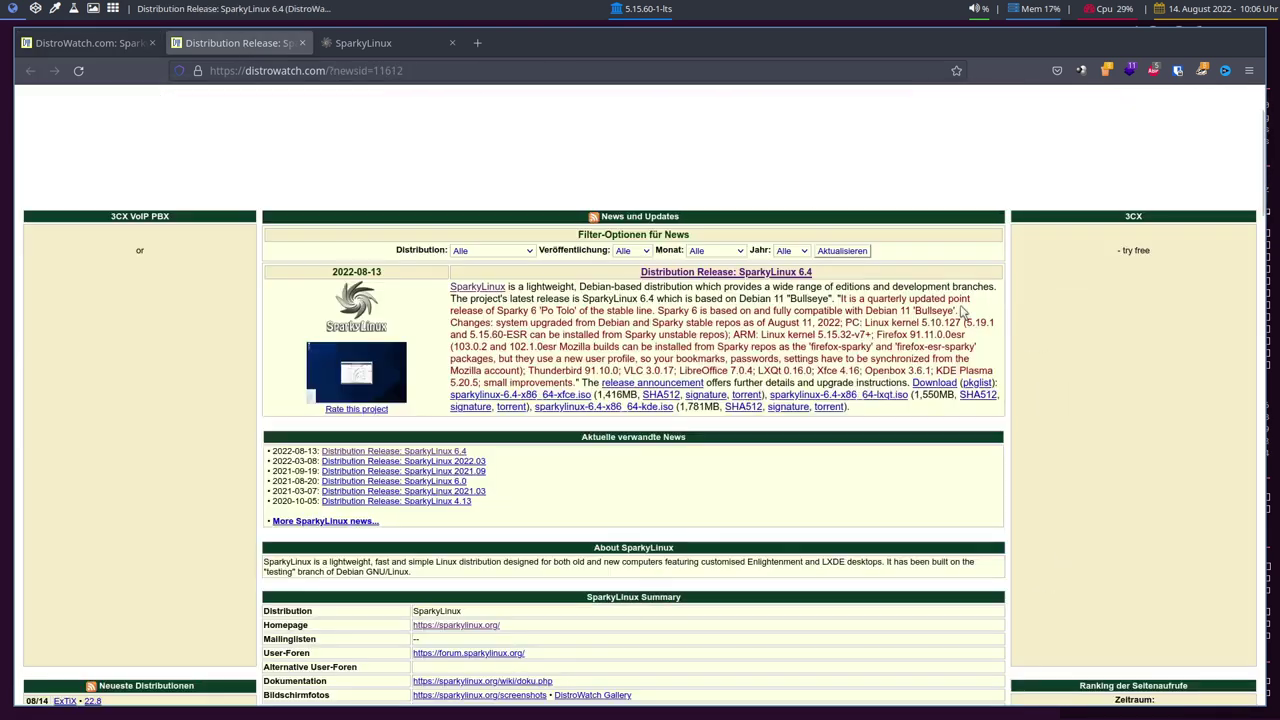
pyautogui.scroll(-4, 960, 360)
pyautogui.scroll(-3, 1100, 405)
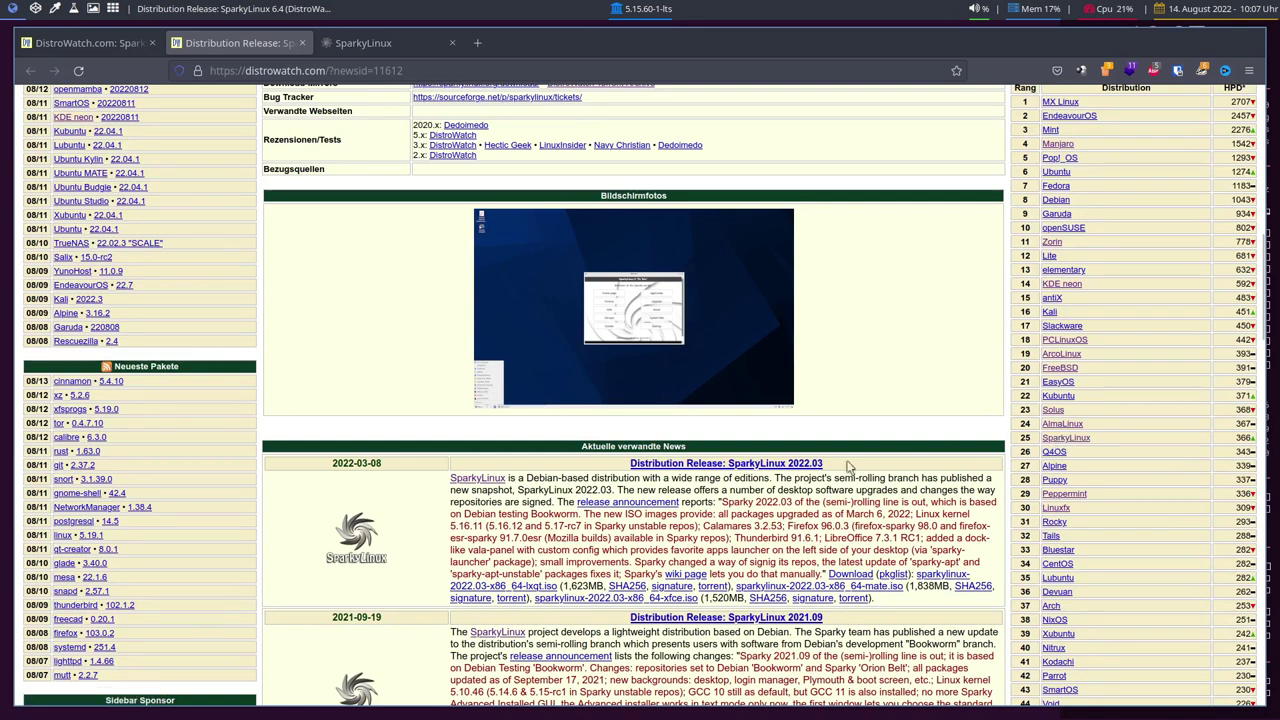
pyautogui.scroll(4, 441, 387)
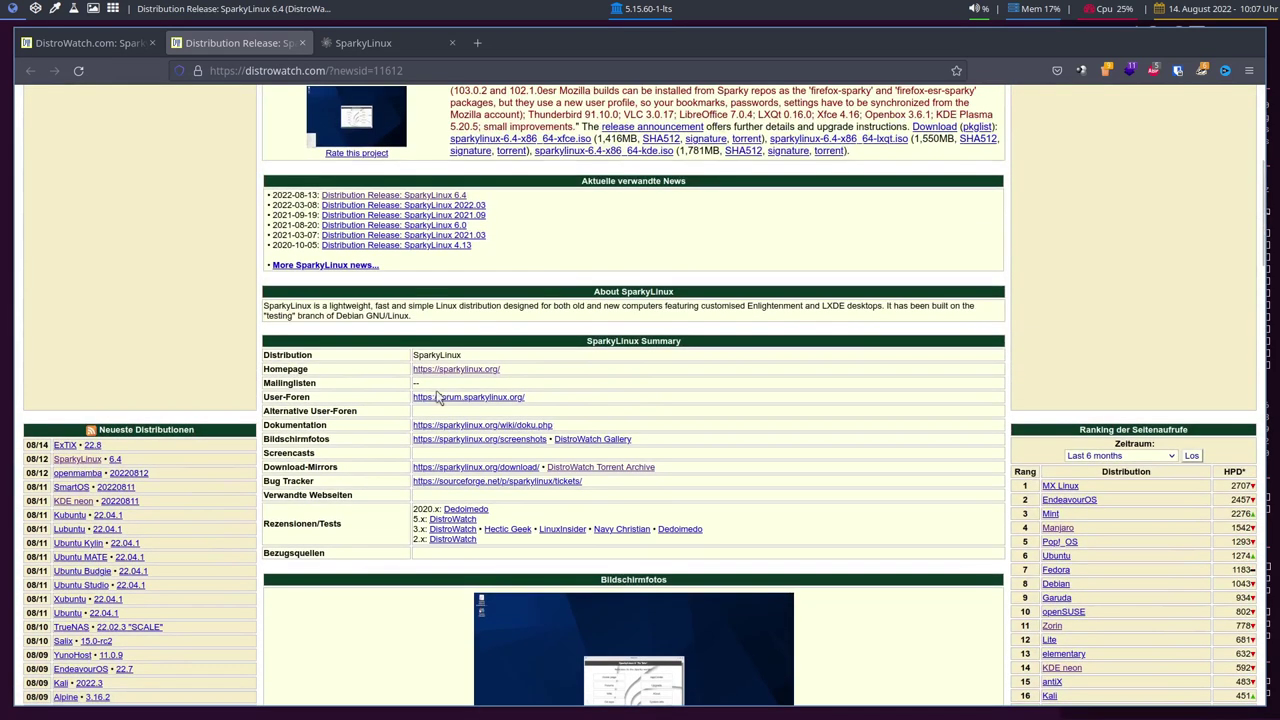
pyautogui.scroll(4, 436, 397)
pyautogui.click(356, 42)
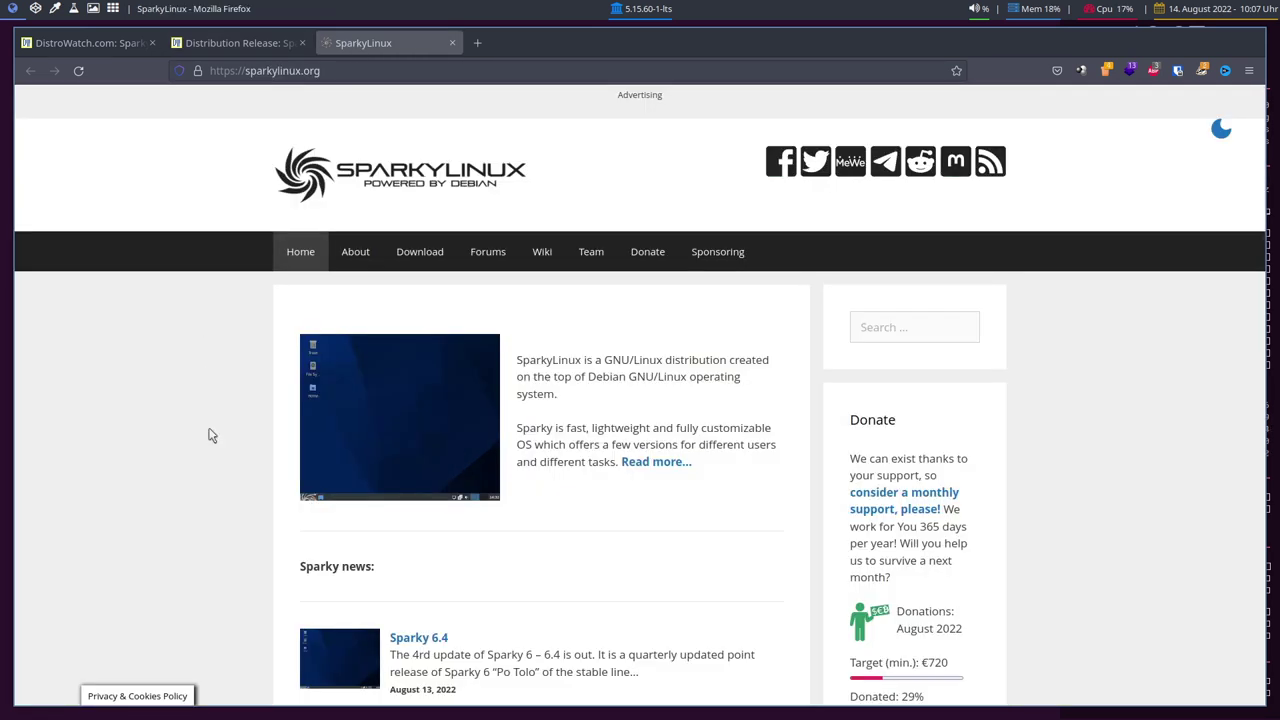
# Scroll to the Sparky news list and open the 'Sparky 6.4' release article
pyautogui.scroll(-3, 240, 423)
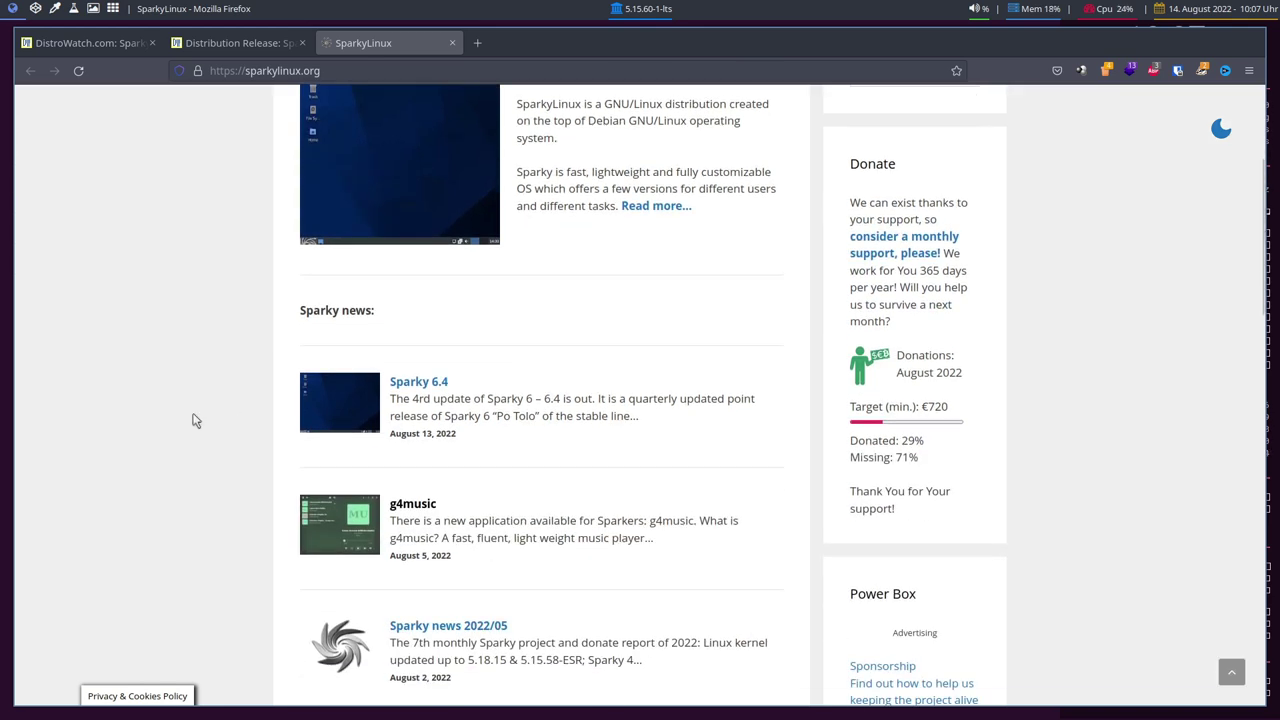
pyautogui.scroll(3, 196, 421)
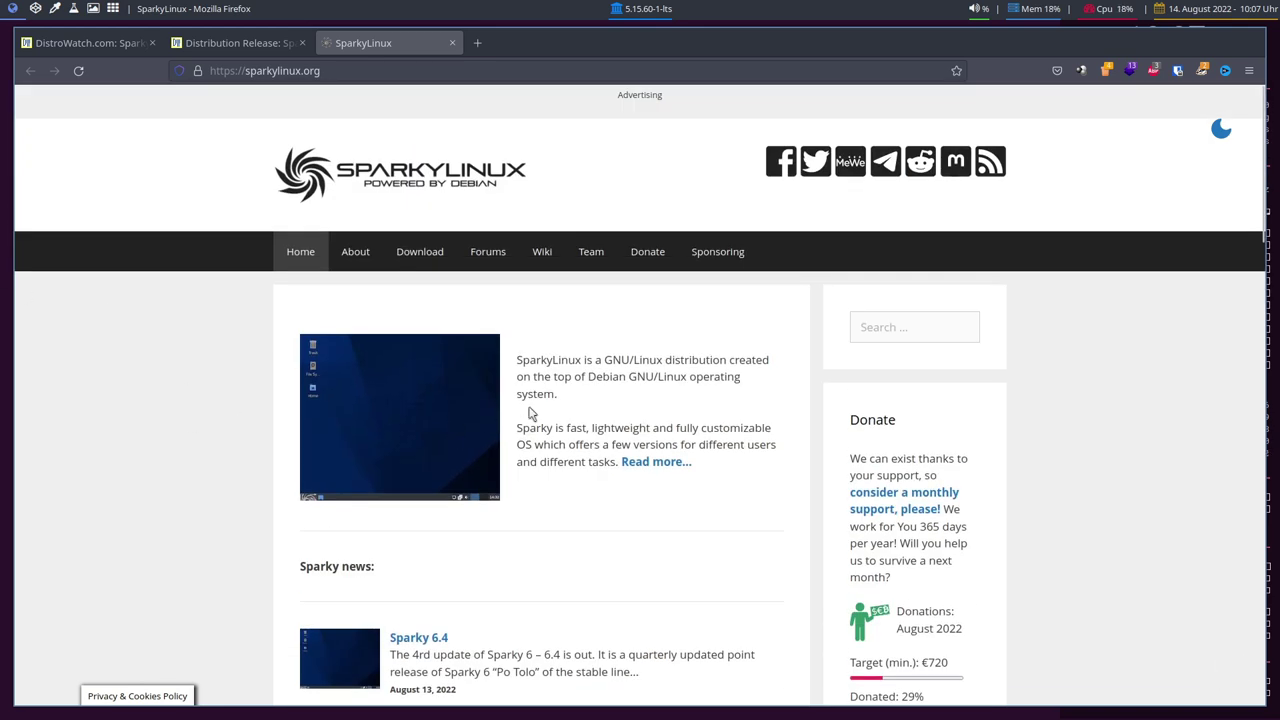
pyautogui.scroll(-5, 472, 440)
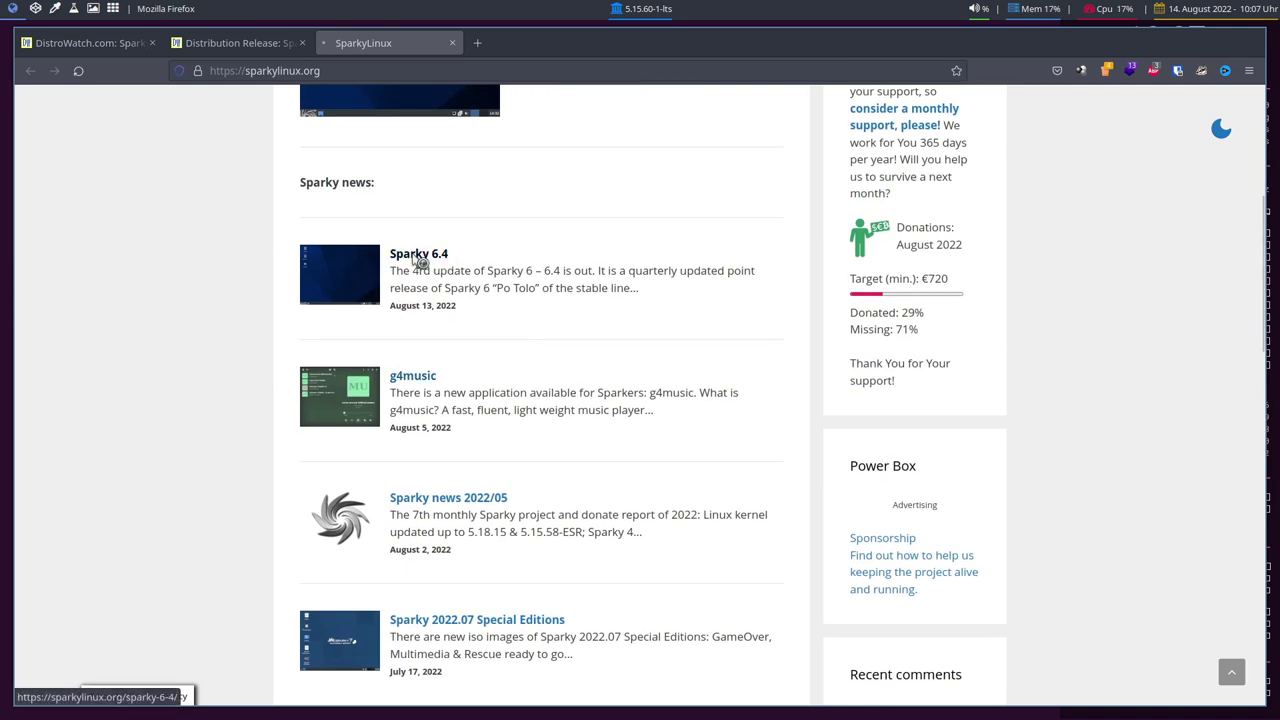
pyautogui.click(416, 257)
pyautogui.scroll(-3, 207, 371)
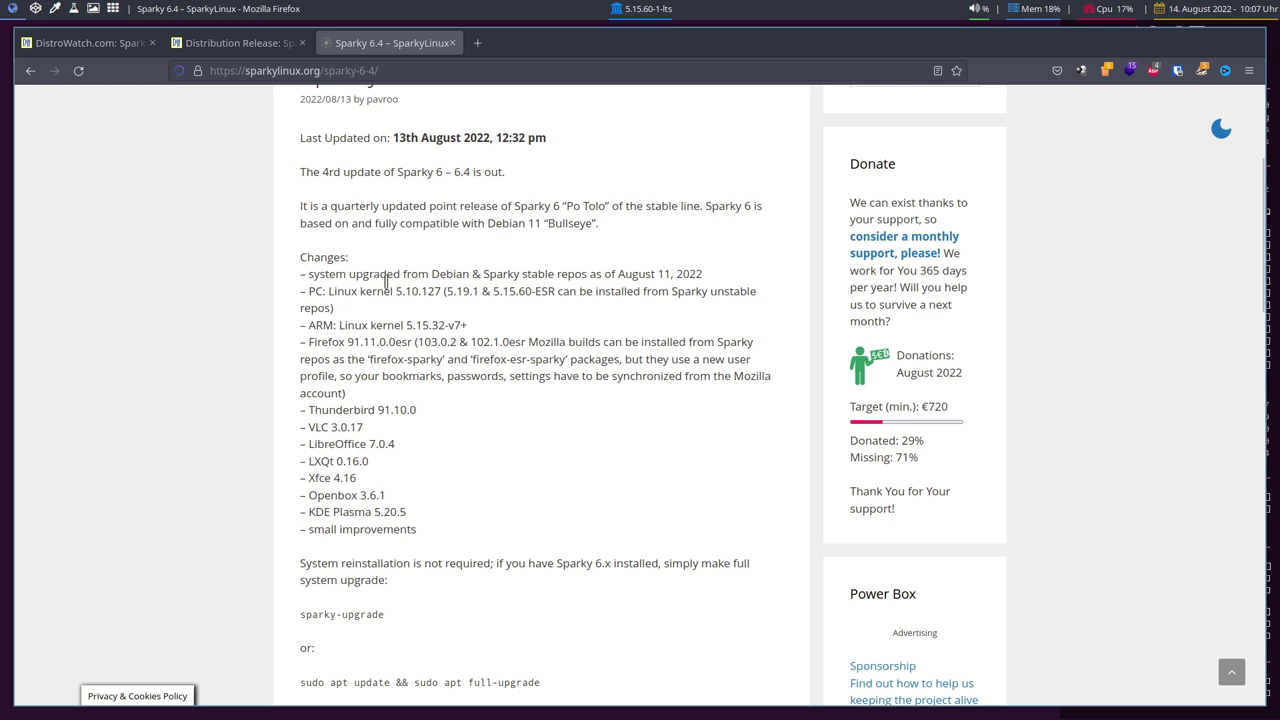
# Highlight the words Debian and Sparky and the 5.15.60 kernel version in the article
pyautogui.doubleClick(452, 274)
pyautogui.click(449, 274)
pyautogui.doubleClick(503, 274)
pyautogui.click(574, 257)
pyautogui.moveTo(514, 285); pyautogui.dragTo(532, 290)
pyautogui.click(643, 403)
# Highlight the Firefox 102.1 version and the firefox-sparky package name
pyautogui.moveTo(470, 342); pyautogui.dragTo(505, 341)
pyautogui.click(522, 342)
pyautogui.moveTo(369, 359); pyautogui.dragTo(562, 362)
pyautogui.click(561, 412)
pyautogui.click(554, 408)
# Scroll to the end of the Sparky 6.4 article and go to the Download page
pyautogui.scroll(-3, 551, 408)
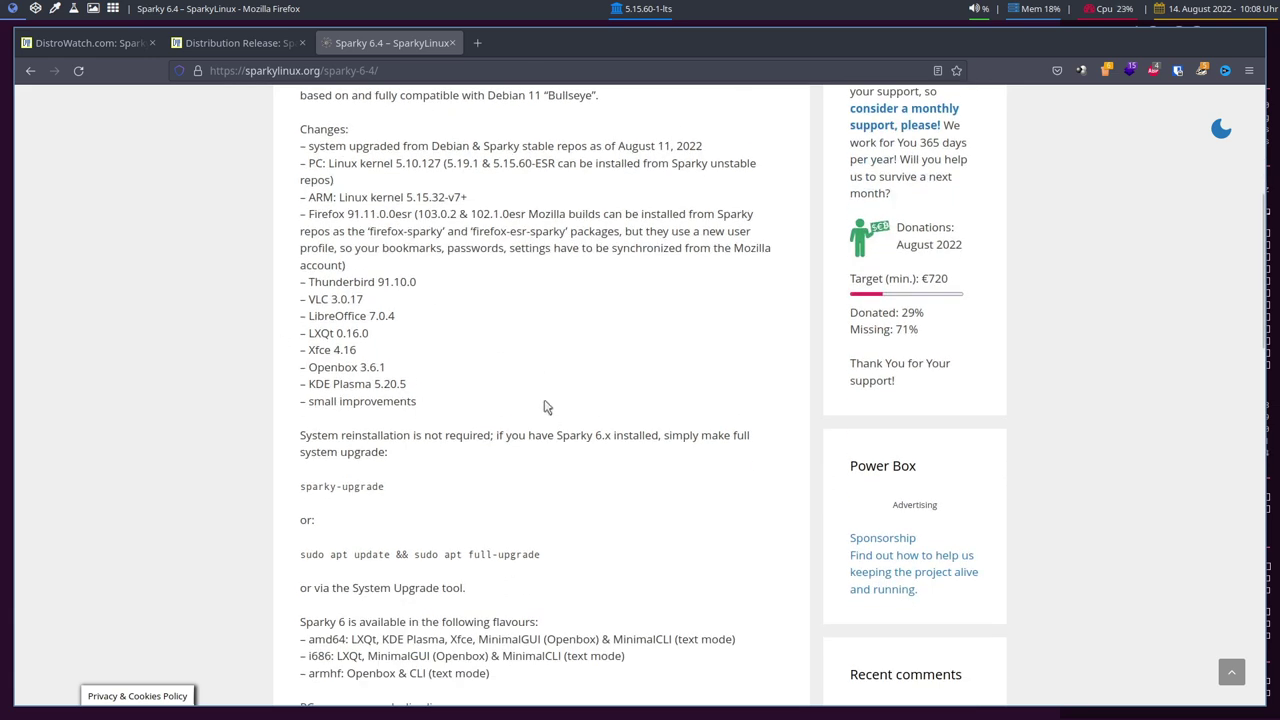
pyautogui.scroll(-1, 645, 379)
pyautogui.scroll(-5, 645, 379)
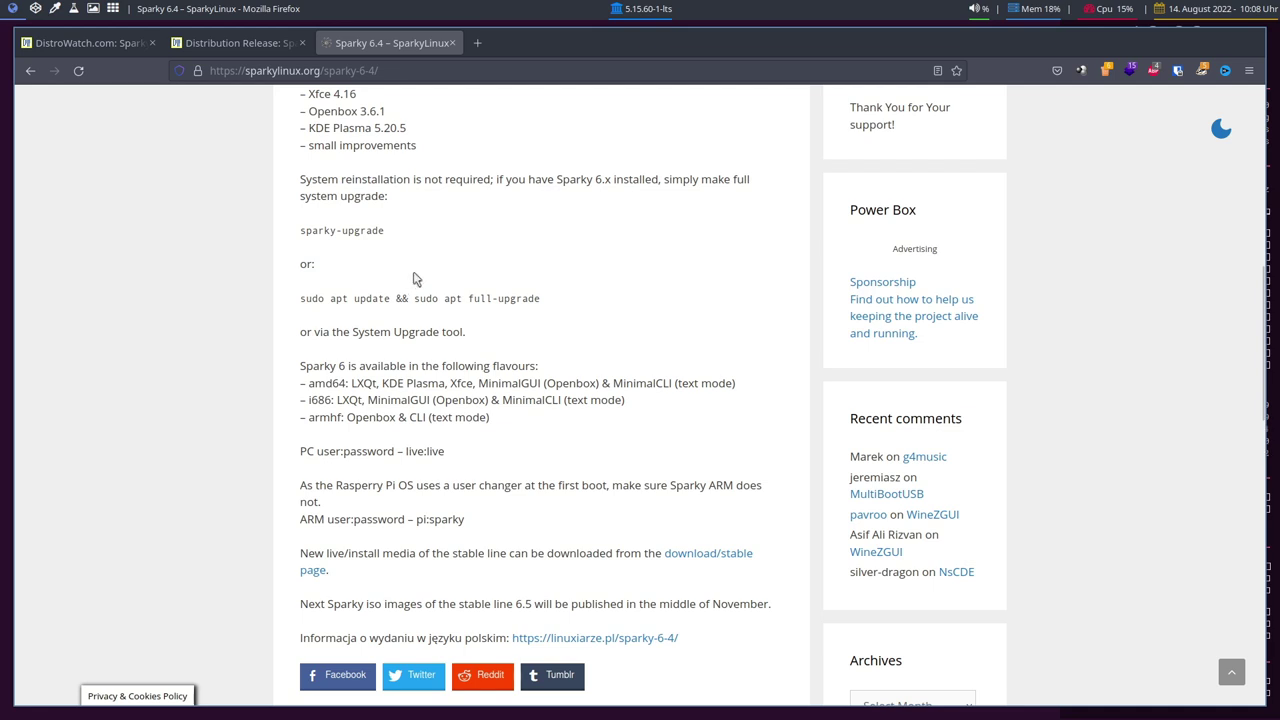
pyautogui.scroll(15, 410, 280)
pyautogui.click(420, 251)
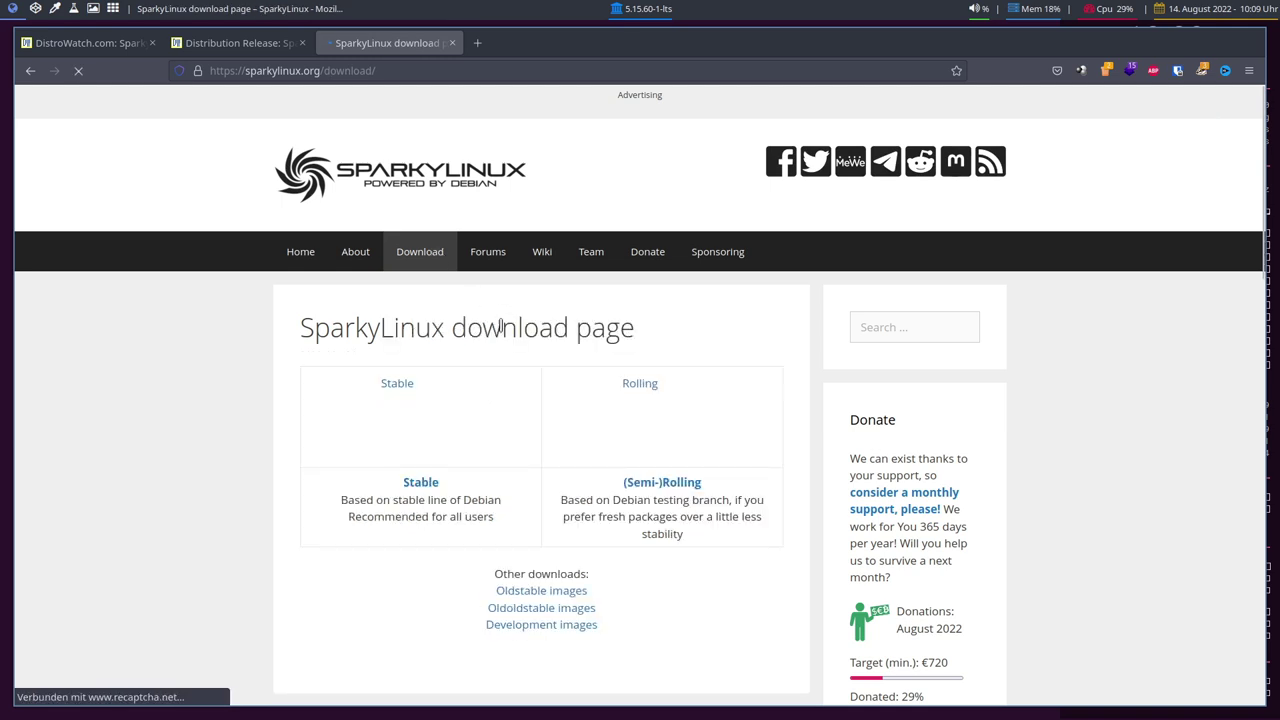
pyautogui.scroll(-2, 178, 355)
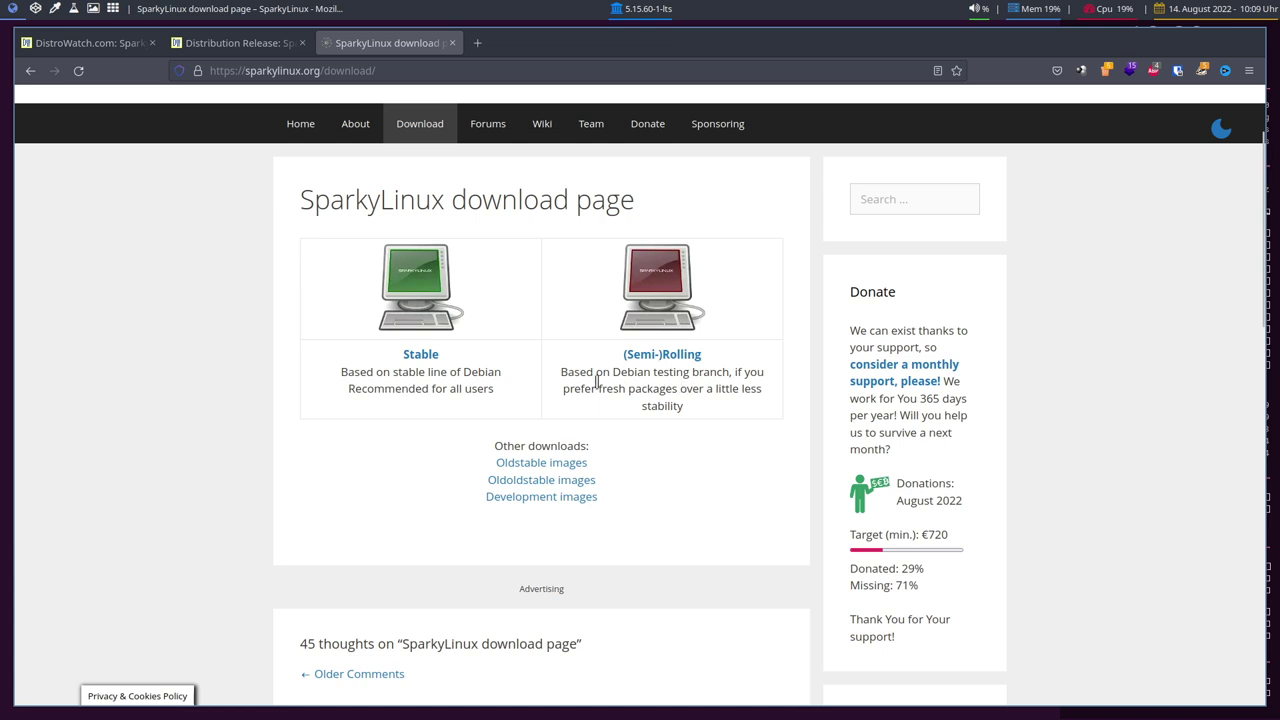
pyautogui.moveTo(613, 372); pyautogui.dragTo(692, 372)
pyautogui.click(646, 384)
pyautogui.scroll(-2, 540, 365)
pyautogui.scroll(2, 500, 365)
# Open the stable edition downloads and scroll through the download table
pyautogui.click(416, 354)
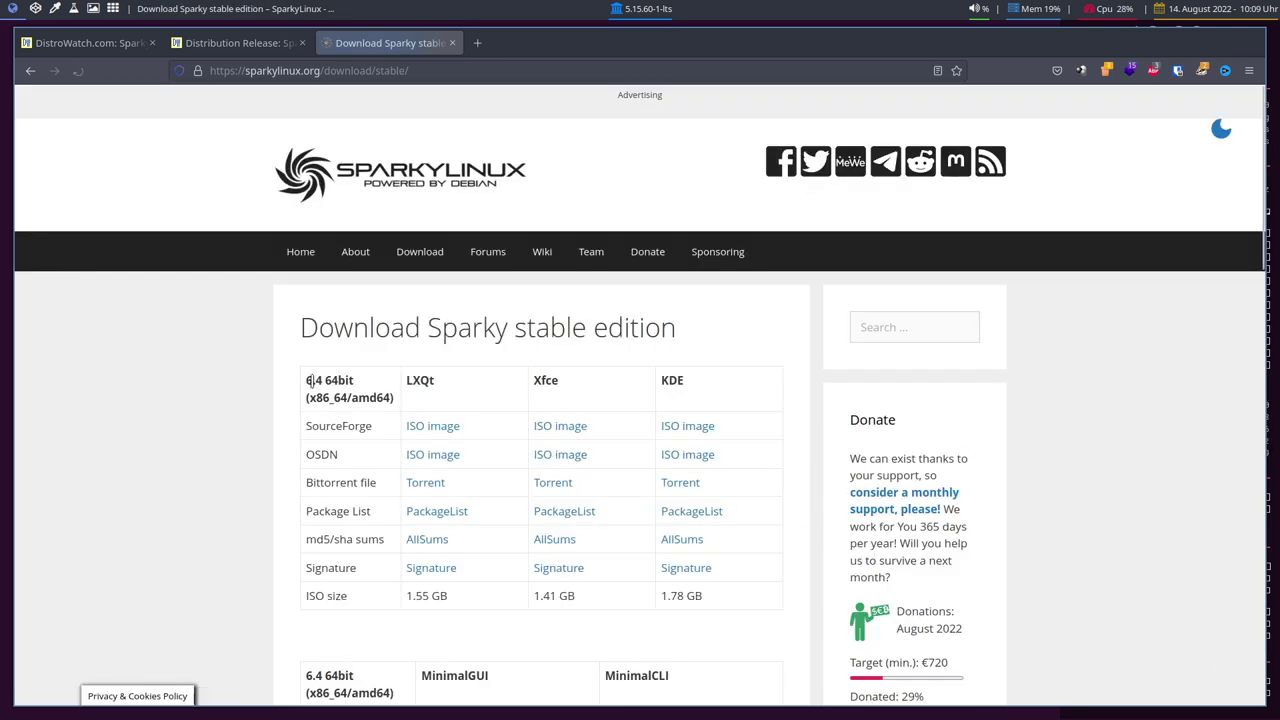
pyautogui.scroll(-4, 251, 399)
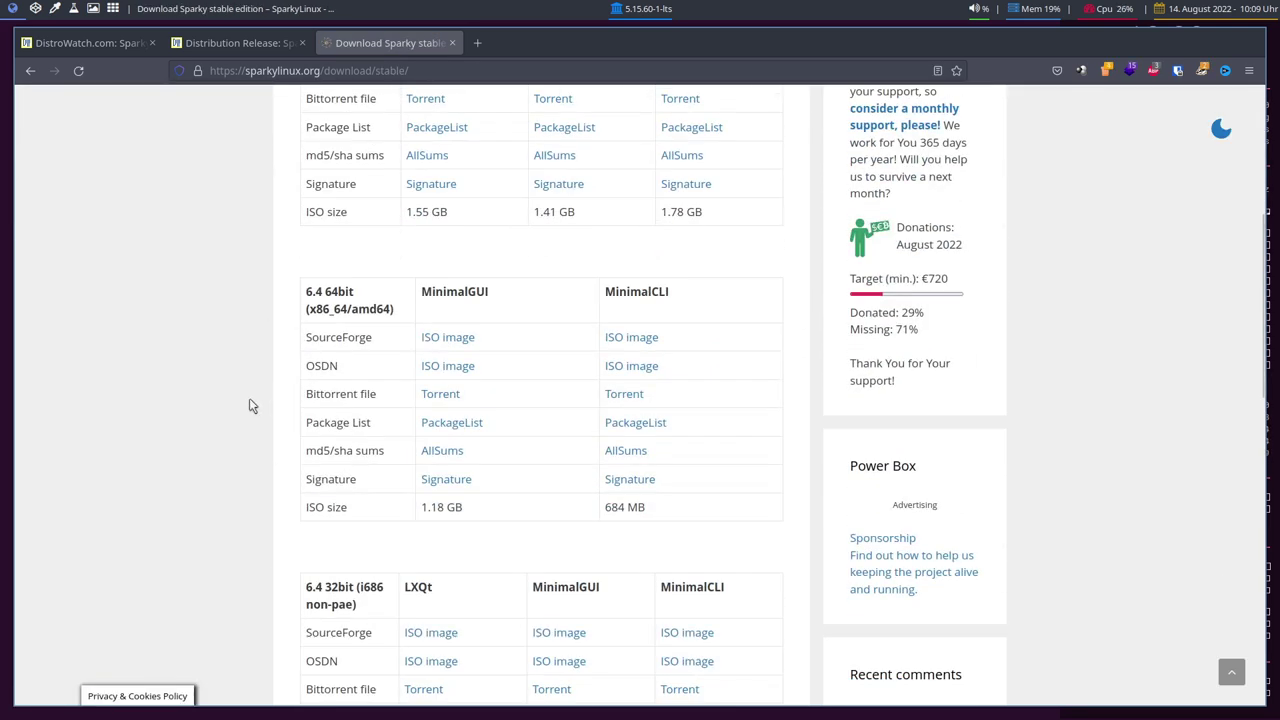
pyautogui.scroll(3, 250, 398)
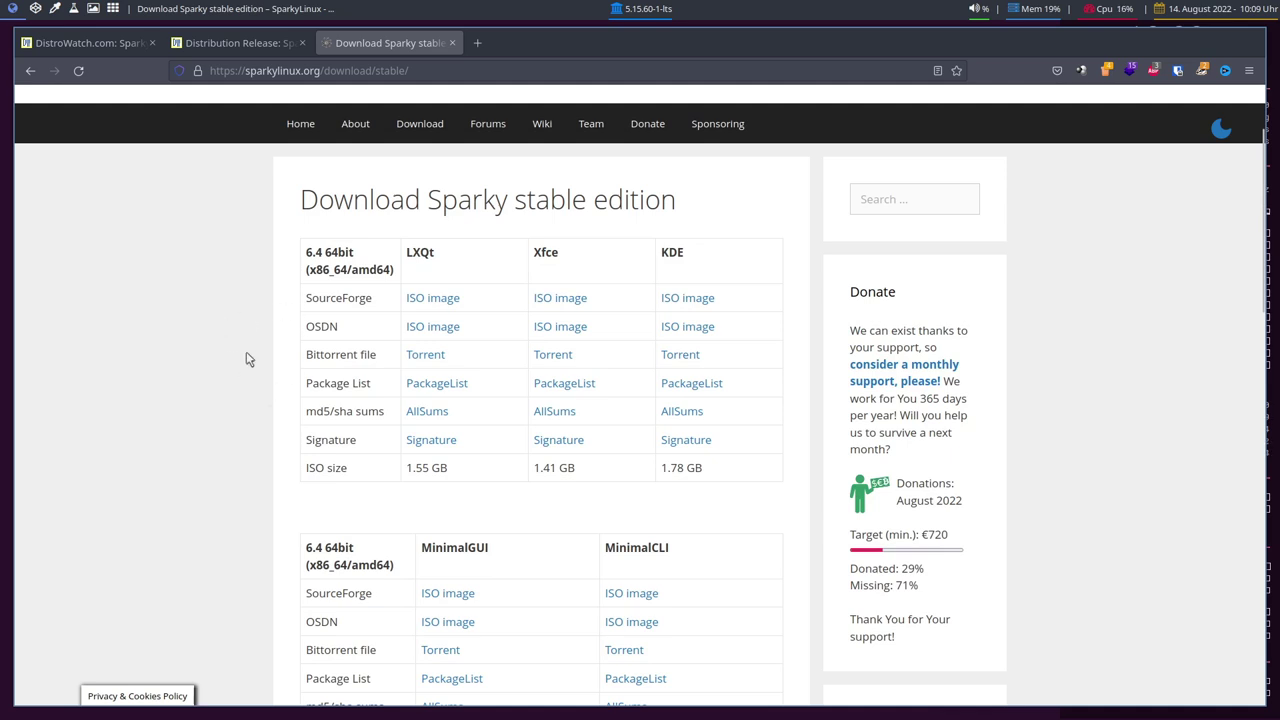
pyautogui.scroll(-4, 400, 270)
pyautogui.scroll(-5, 526, 243)
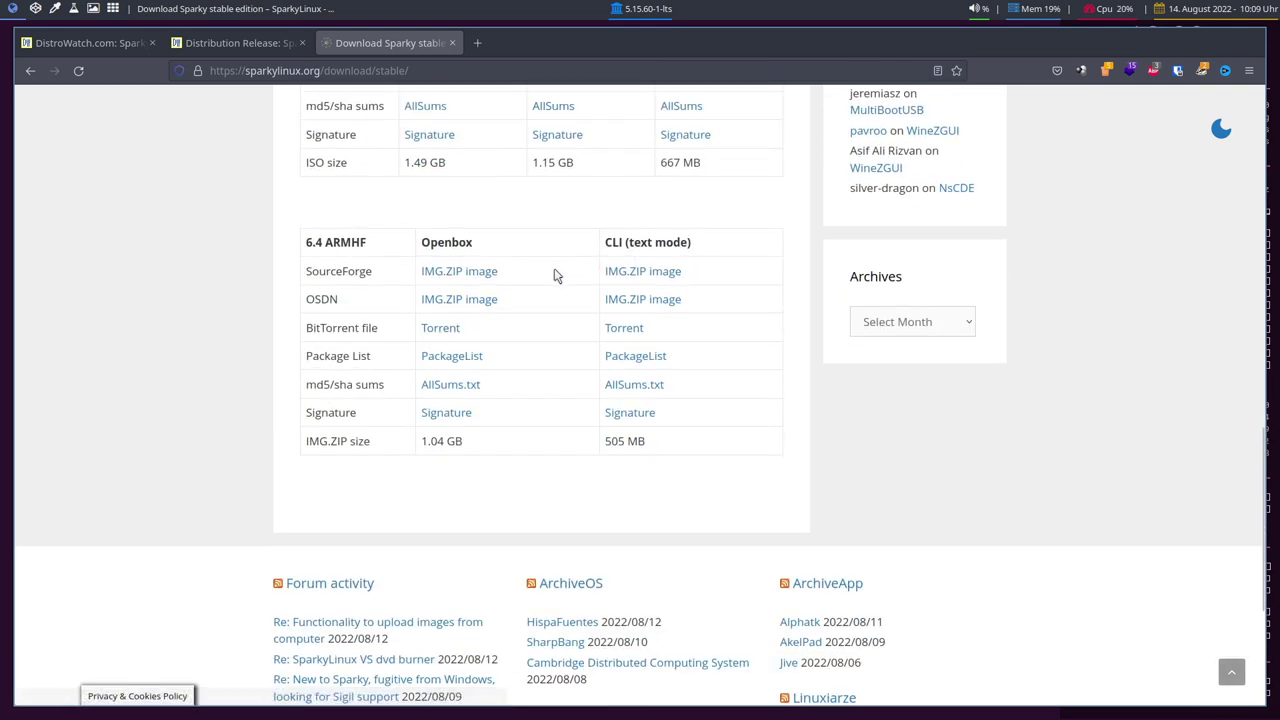
pyautogui.scroll(9, 556, 275)
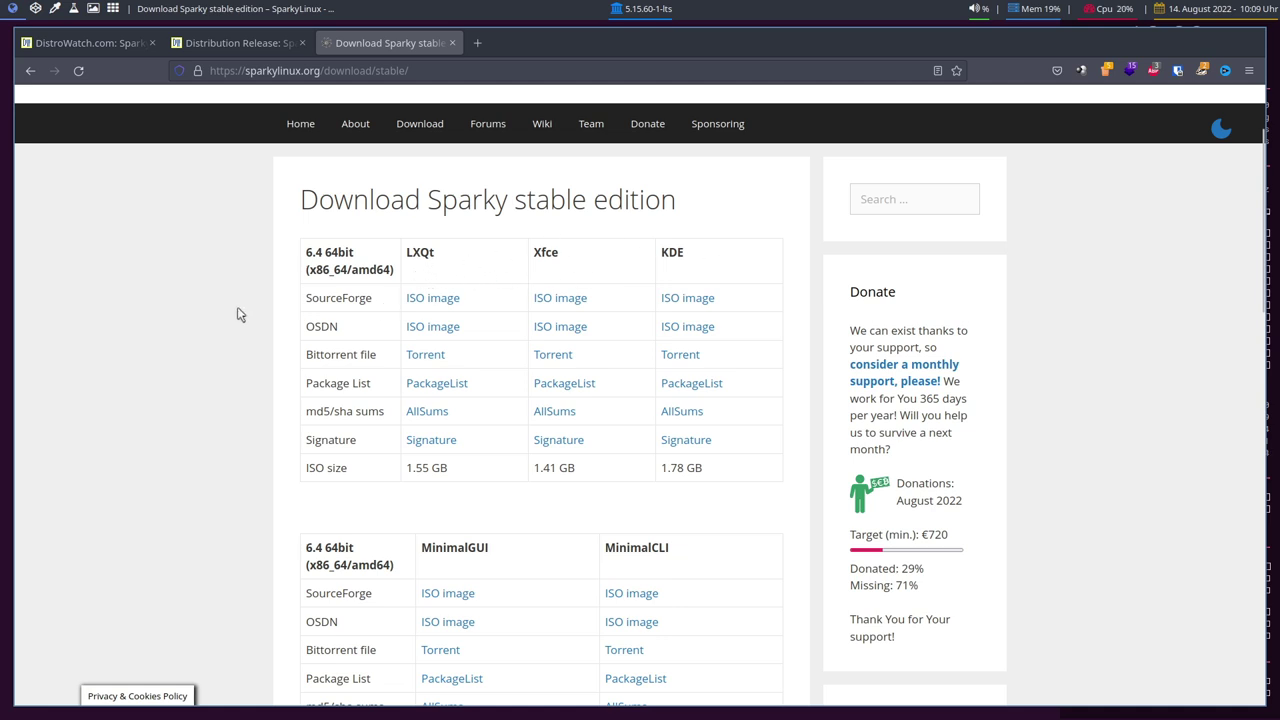
pyautogui.scroll(-5, 233, 316)
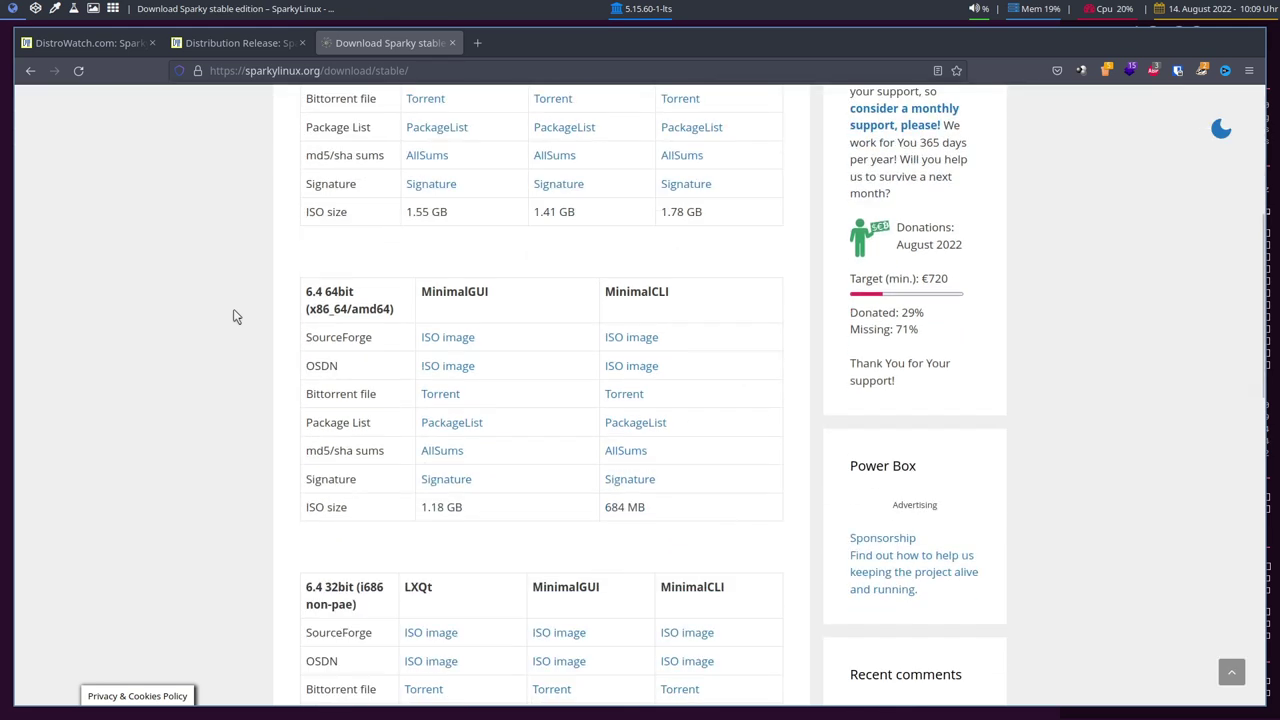
pyautogui.scroll(7, 420, 305)
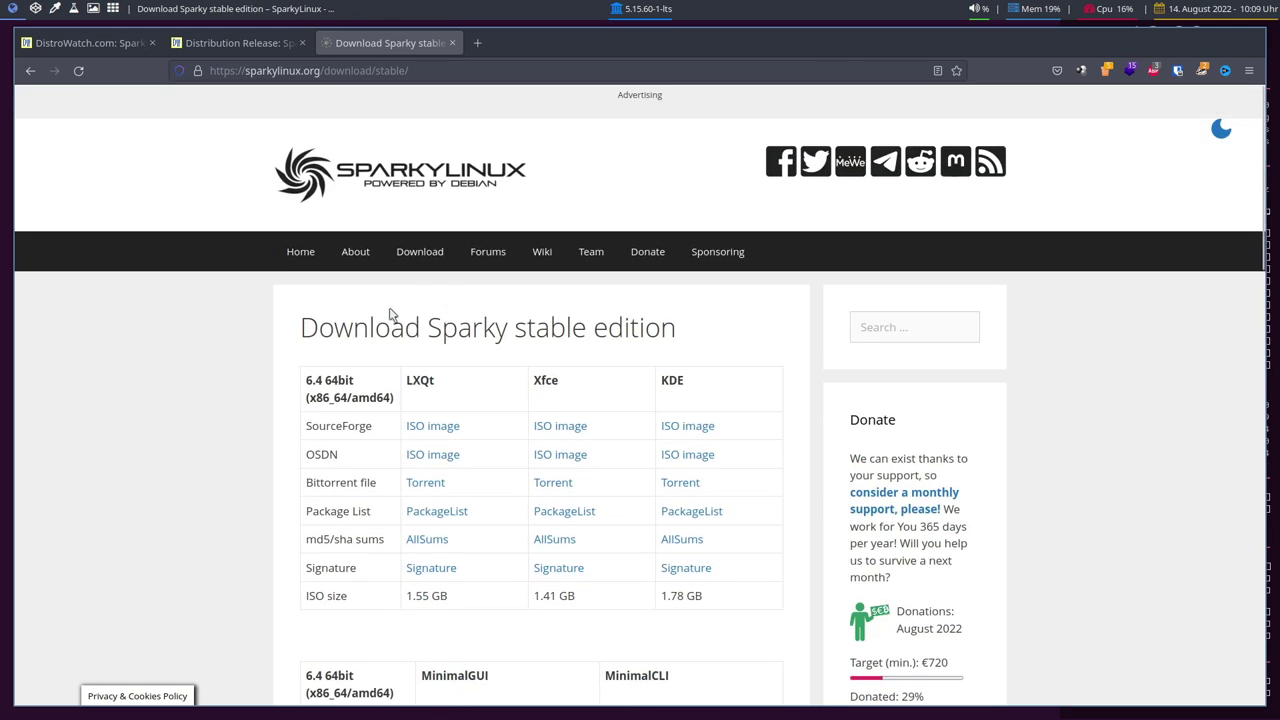
pyautogui.scroll(-5, 400, 400)
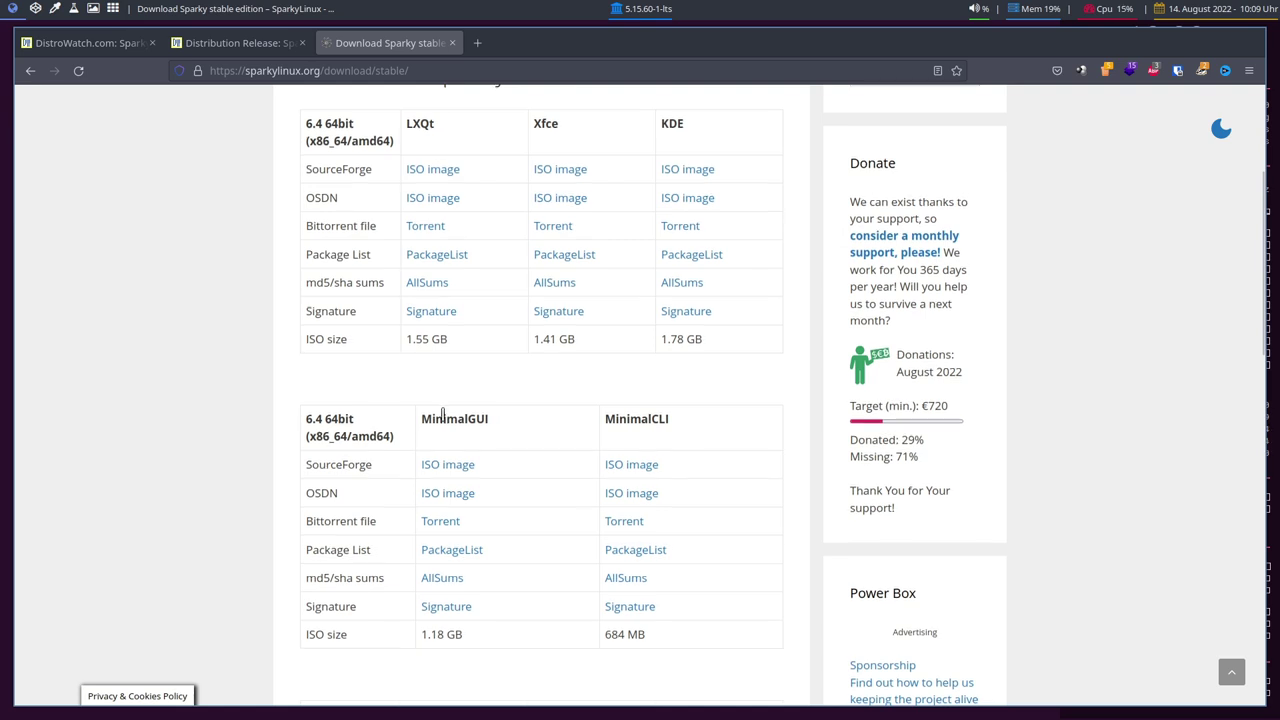
pyautogui.scroll(-2, 340, 405)
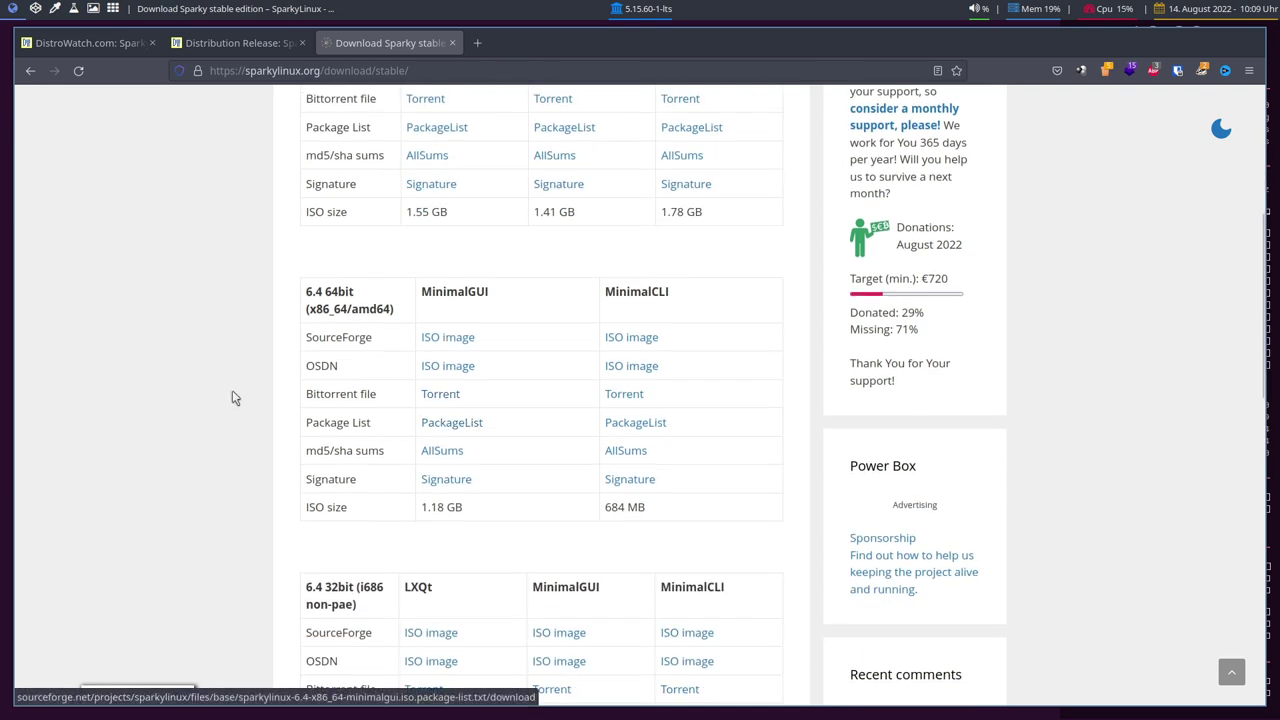
# Highlight the MinimalCLI and ARMHF edition headings on the download page
pyautogui.doubleClick(628, 290)
pyautogui.click(577, 321)
pyautogui.scroll(-3, 575, 320)
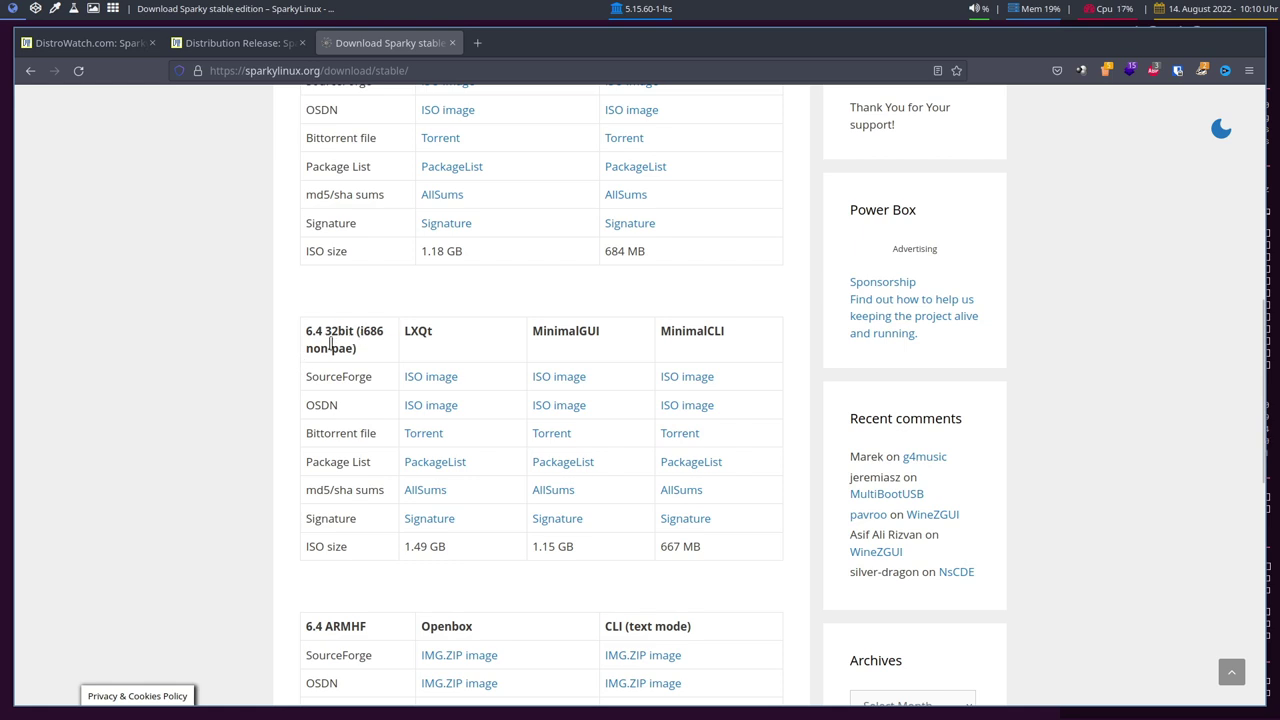
pyautogui.scroll(-2, 360, 332)
pyautogui.scroll(-2, 421, 255)
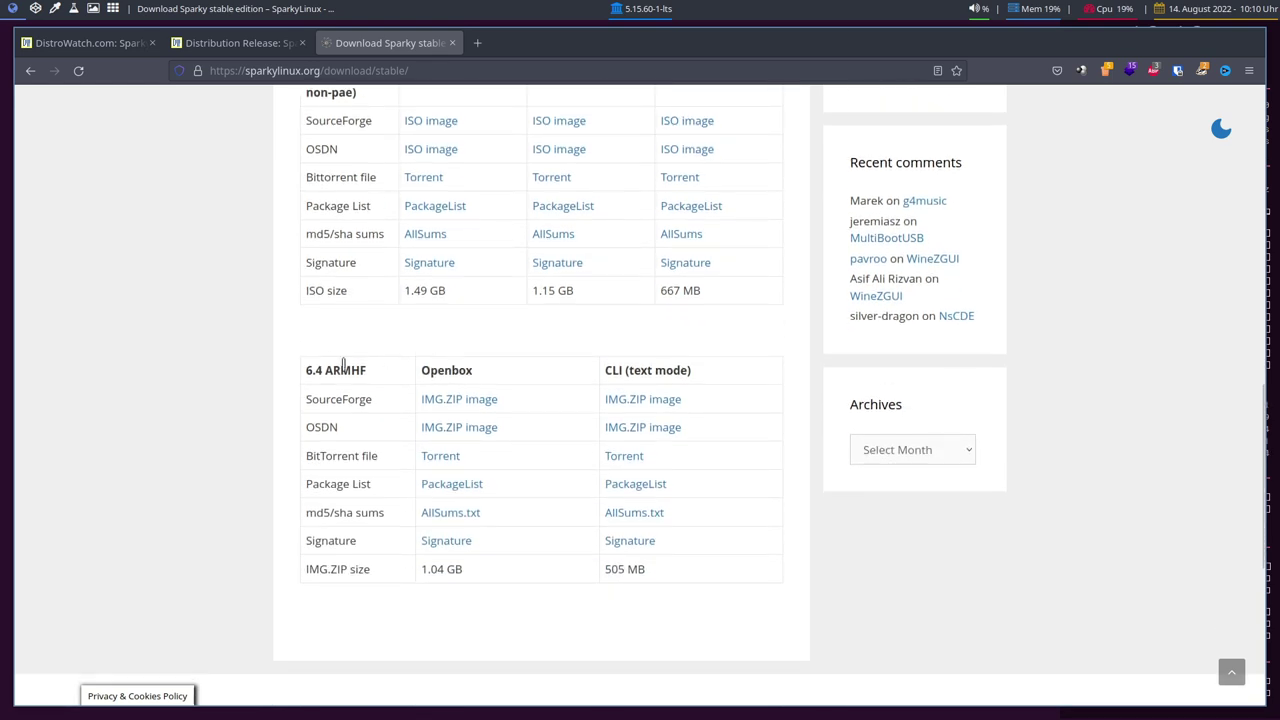
pyautogui.doubleClick(337, 369)
pyautogui.click(325, 442)
# Fetch the LXQt edition's Torrent file from the stable download table
pyautogui.scroll(12, 311, 483)
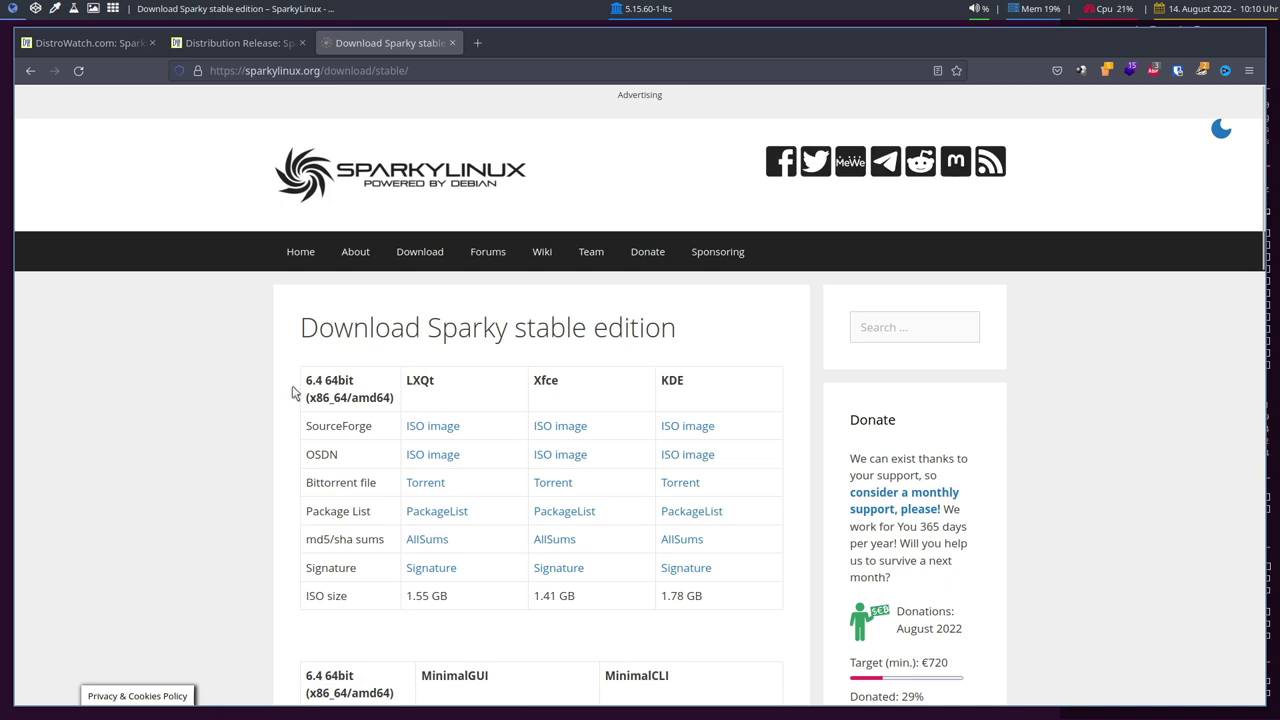
pyautogui.scroll(-5, 500, 369)
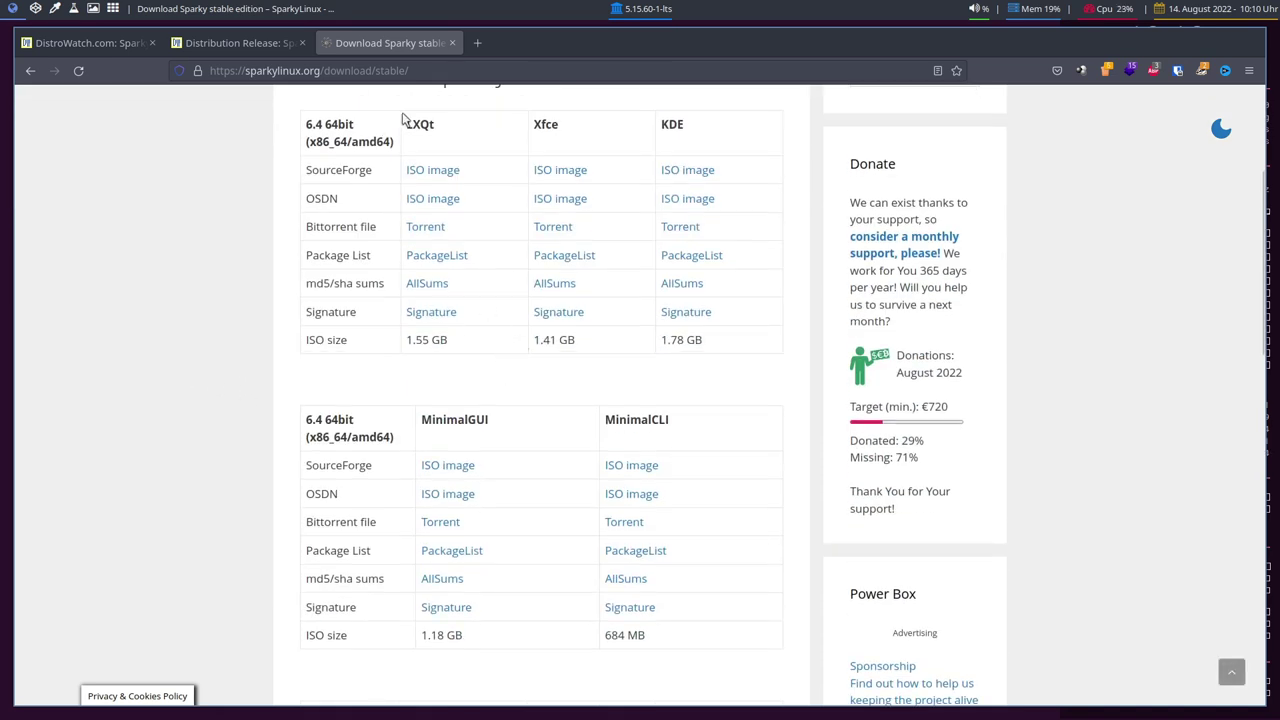
pyautogui.click(426, 229)
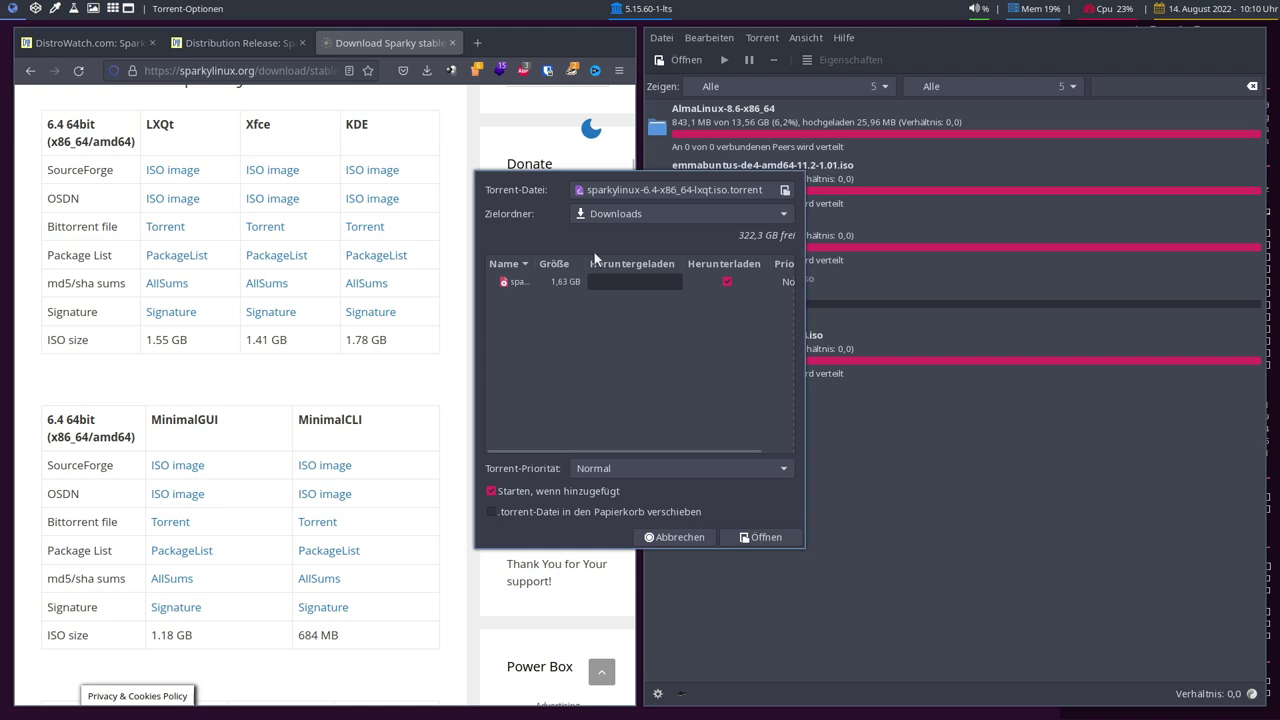
# Add the LXQt torrent in Torrent-Optionen, keeping Downloads as Zielordner
pyautogui.click(750, 540)
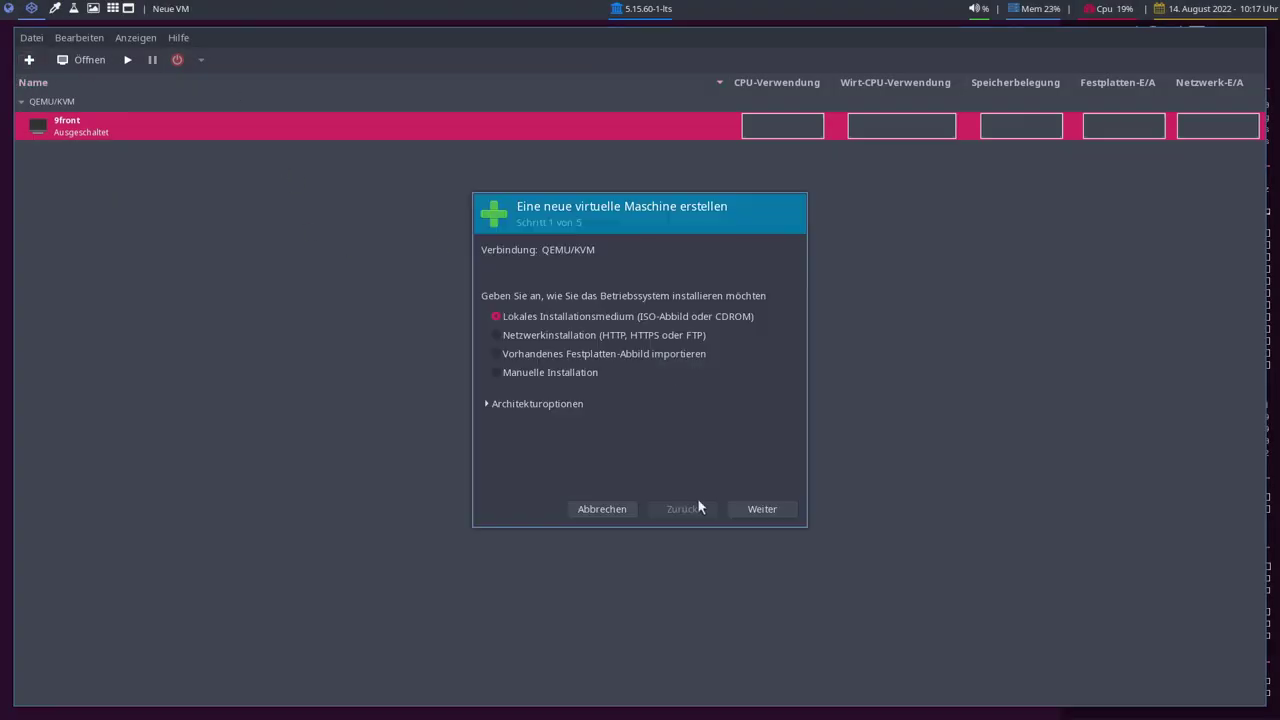
# Use sparkylinux-6.4-x86_64-lxqt.iso from the Downloads pool as install medium, disabling OS auto-detection
pyautogui.click(762, 509)
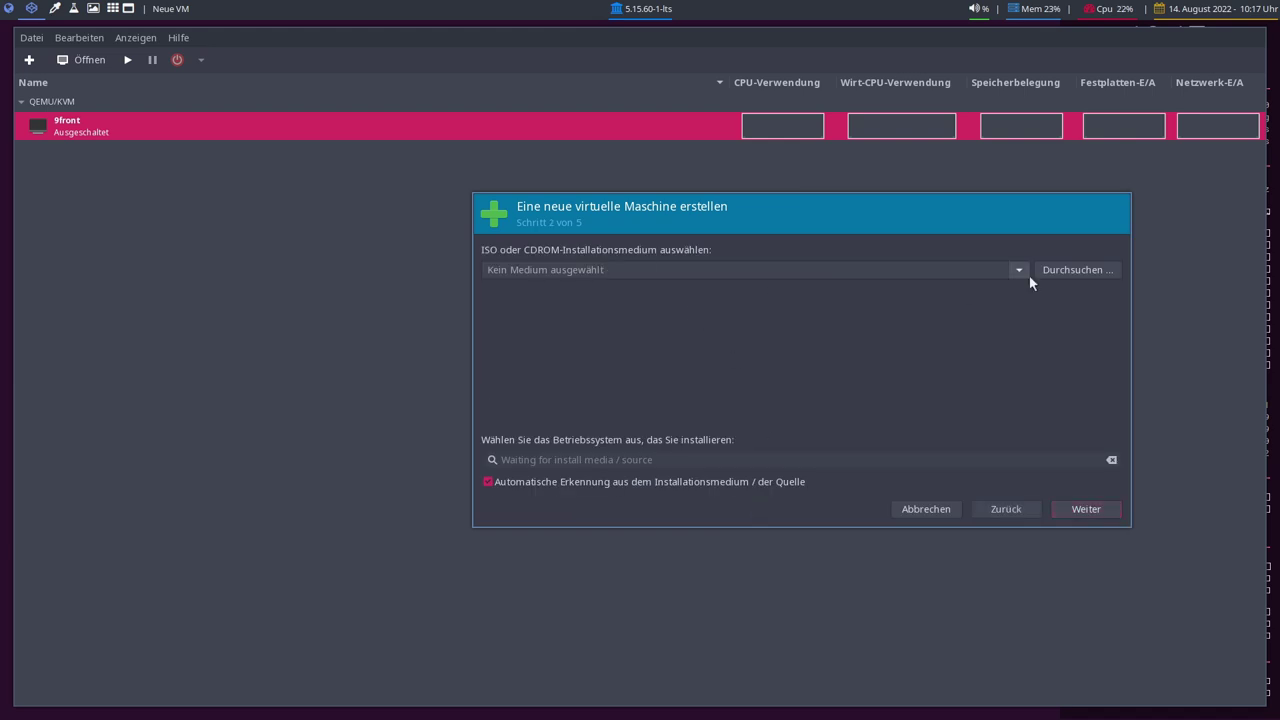
pyautogui.click(1075, 270)
pyautogui.click(438, 303)
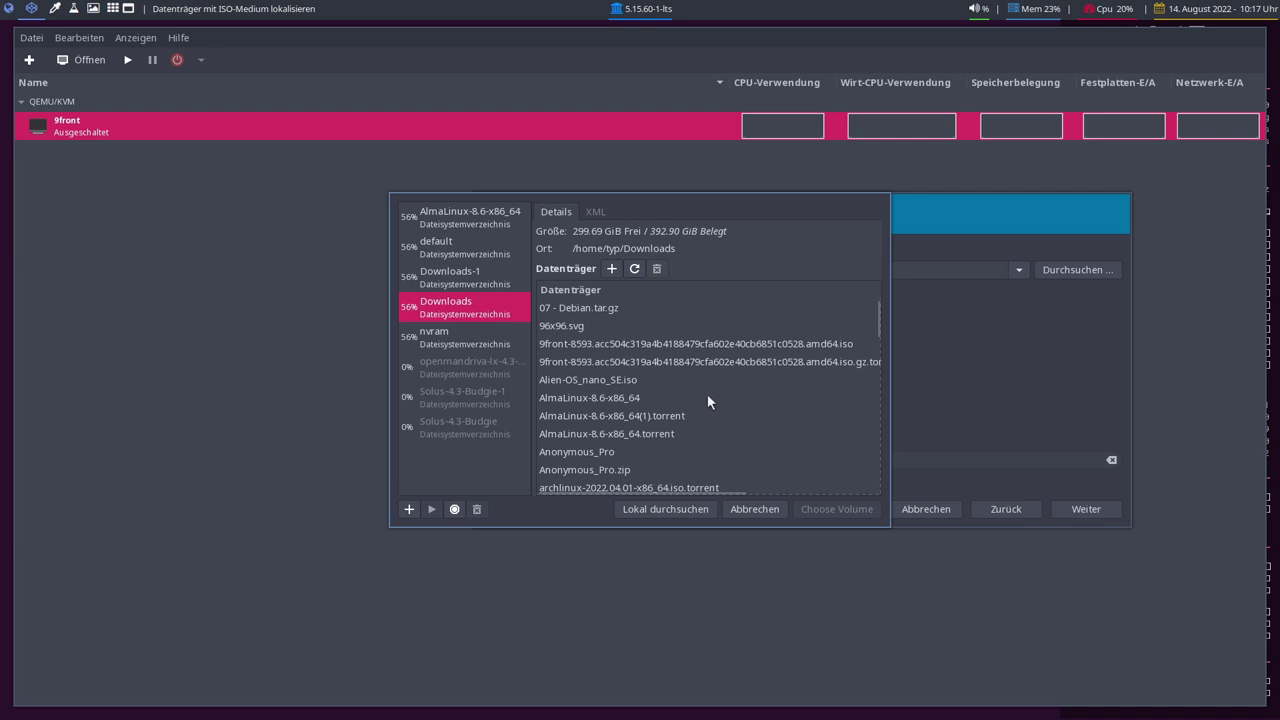
pyautogui.scroll(-1, 707, 401)
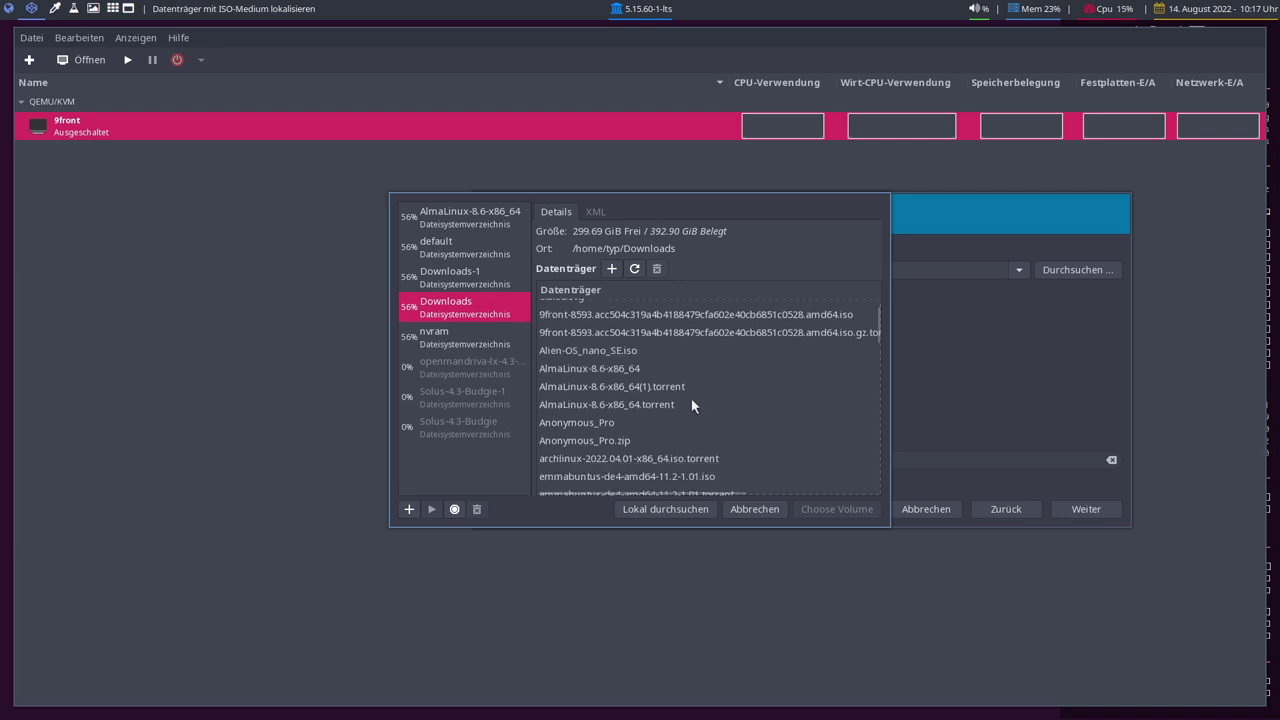
pyautogui.scroll(-12, 692, 404)
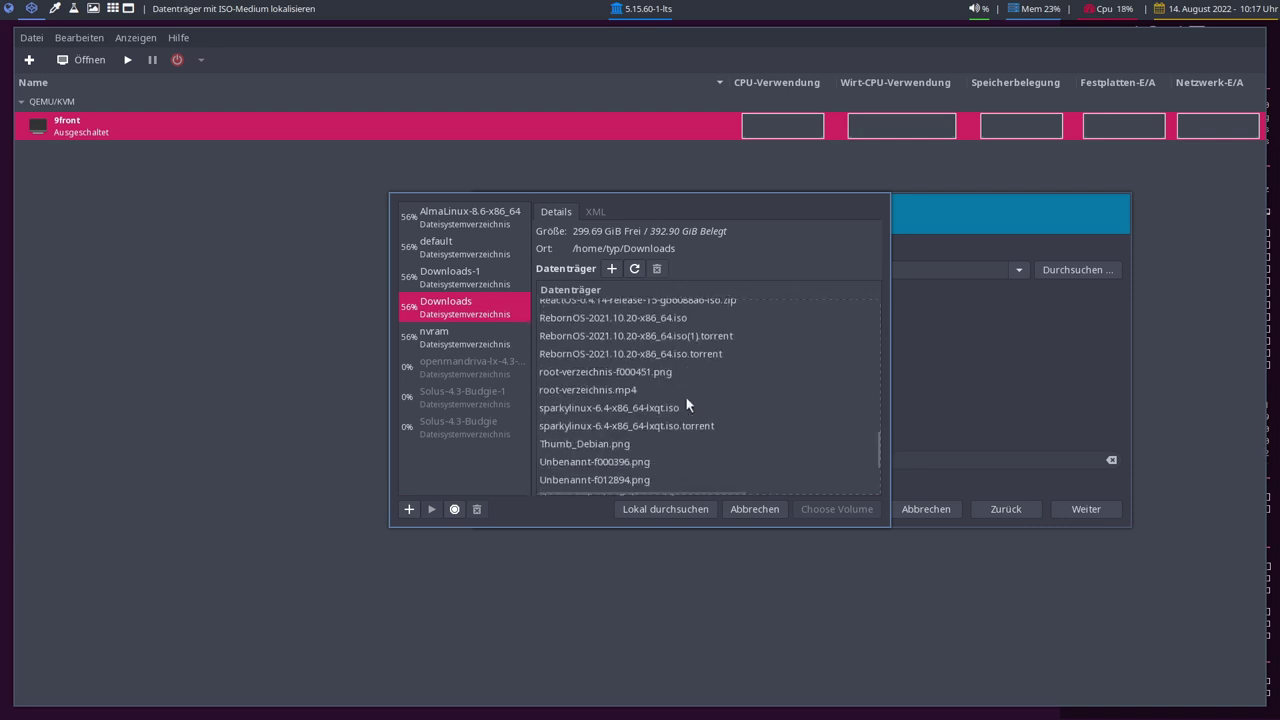
pyautogui.click(576, 410)
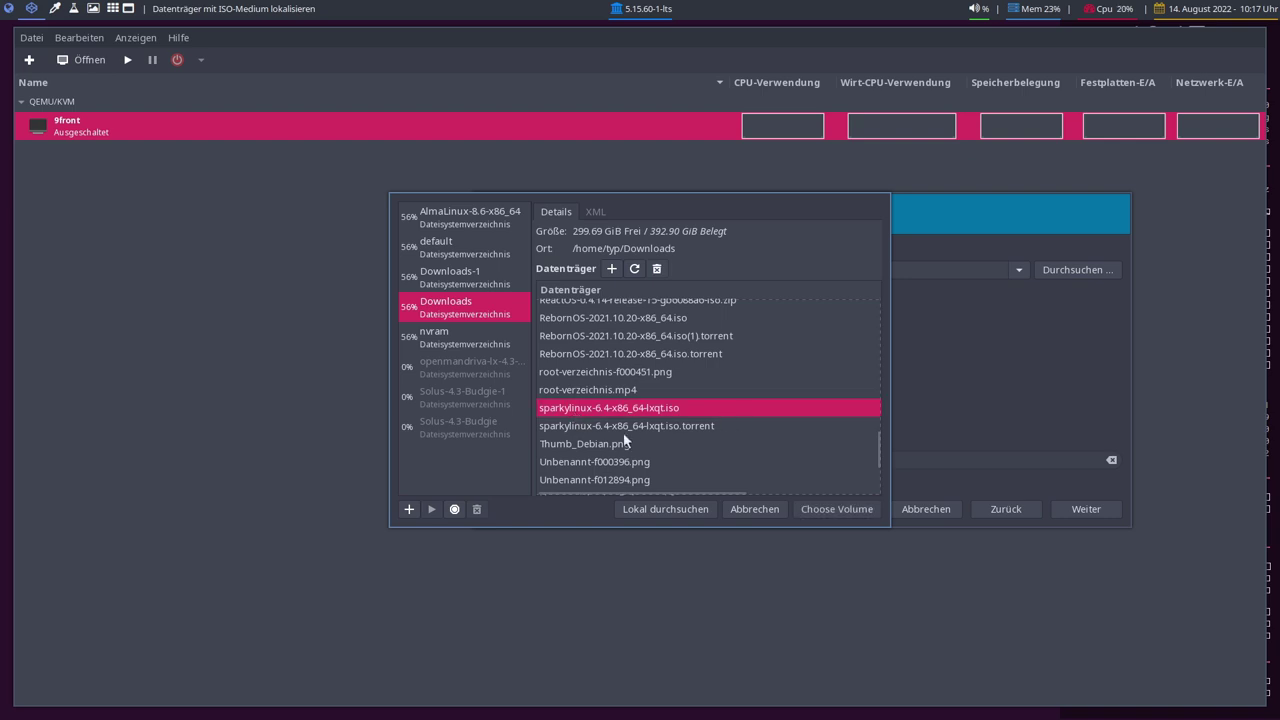
pyautogui.click(840, 511)
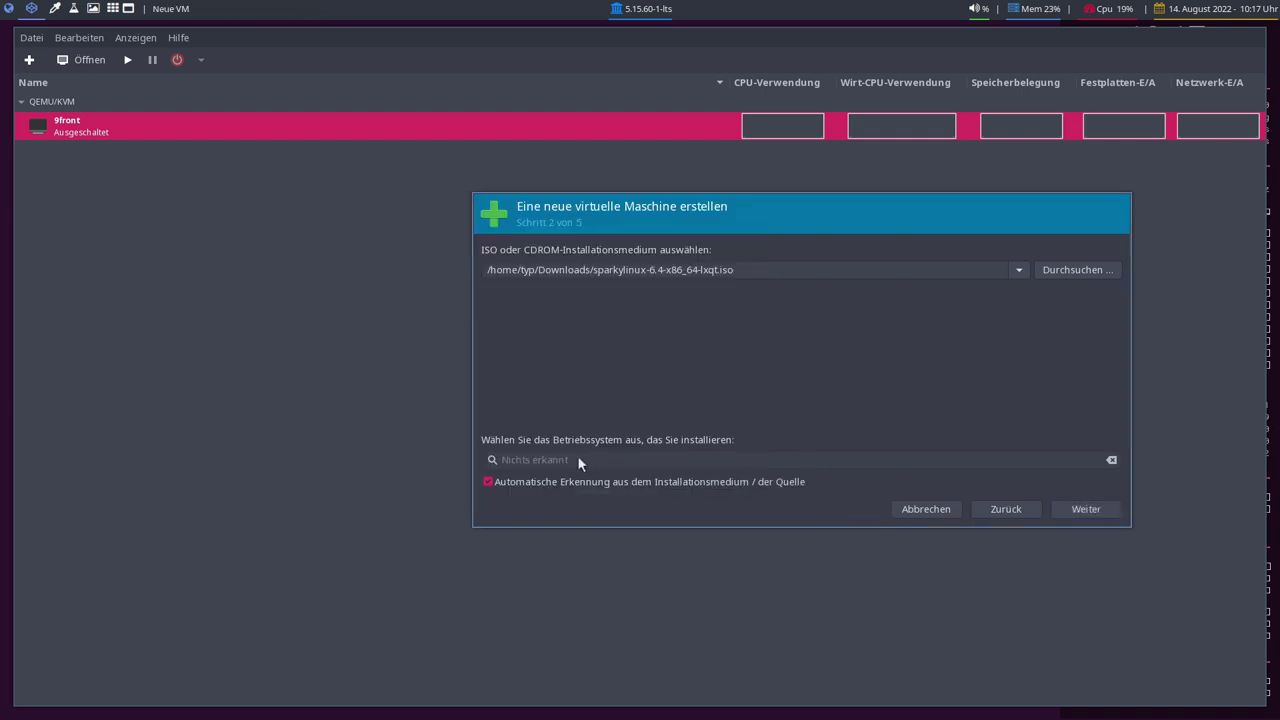
pyautogui.click(488, 480)
# Set the operating system manually to Debian 11
pyautogui.click(528, 460)
pyautogui.write('De')
pyautogui.click(571, 290)
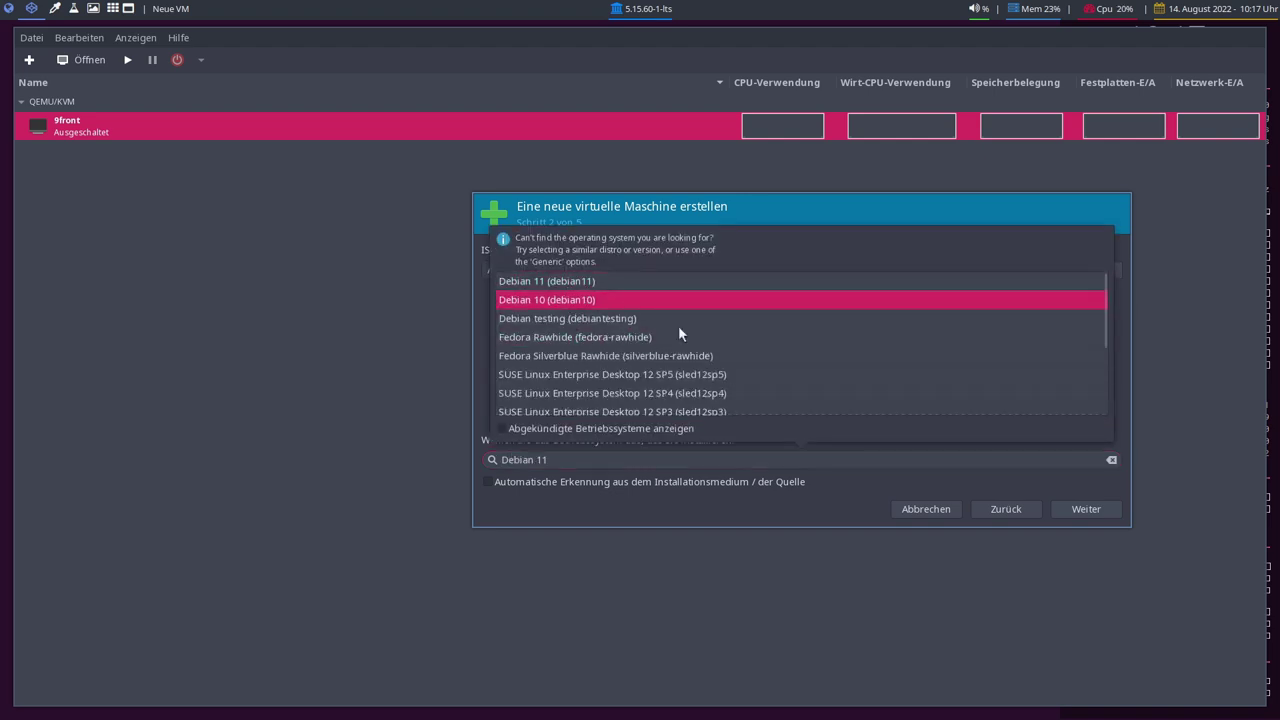
# Give the VM 8200 MiB of memory and 6 CPUs
pyautogui.click(1088, 504)
pyautogui.moveTo(567, 278); pyautogui.dragTo(536, 274)
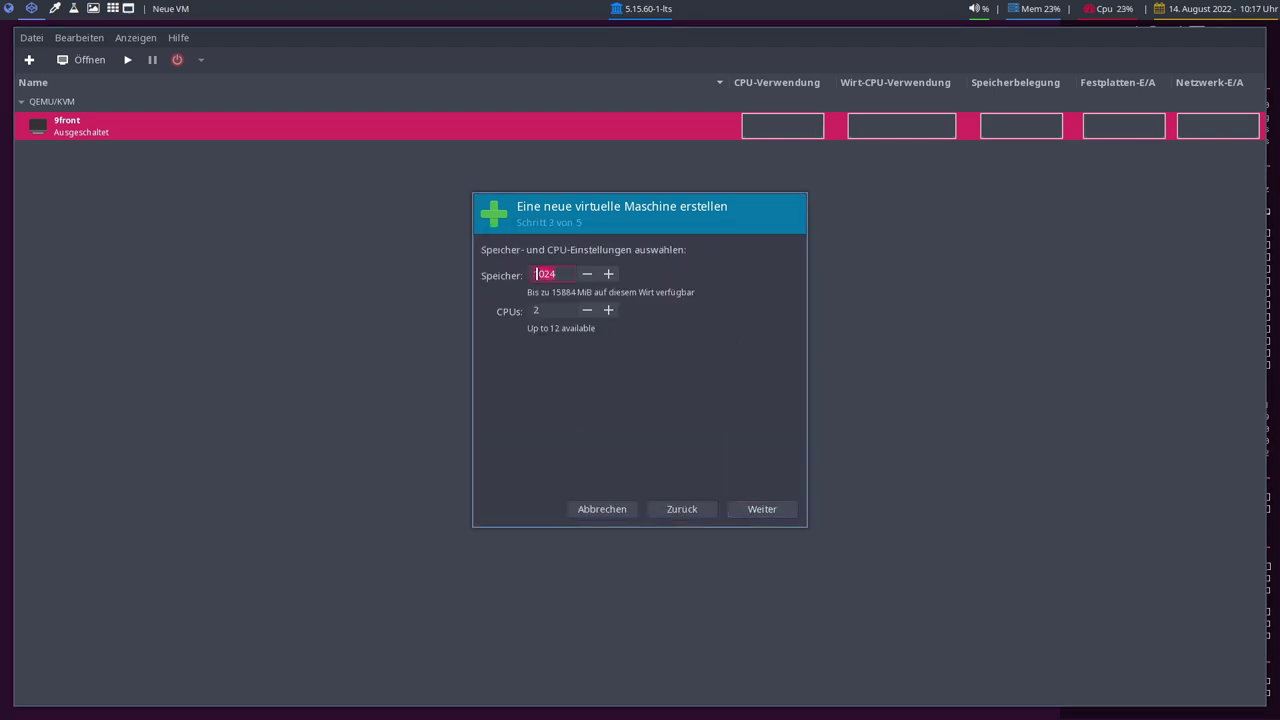
pyautogui.write('8200')
pyautogui.press('Tab')
pyautogui.write('6')
pyautogui.click(768, 509)
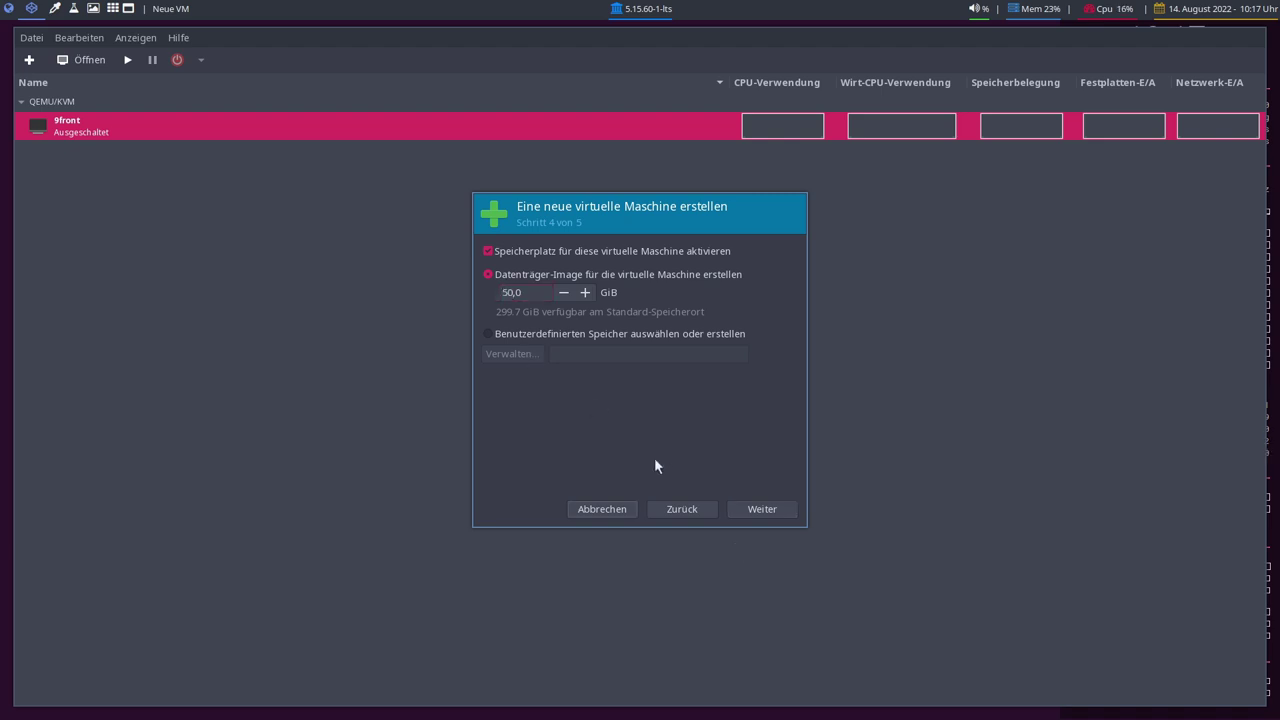
# Keep the 50 GiB disk, name it SparkyLinux on br10, customise, and choose UEFI firmware
pyautogui.click(751, 512)
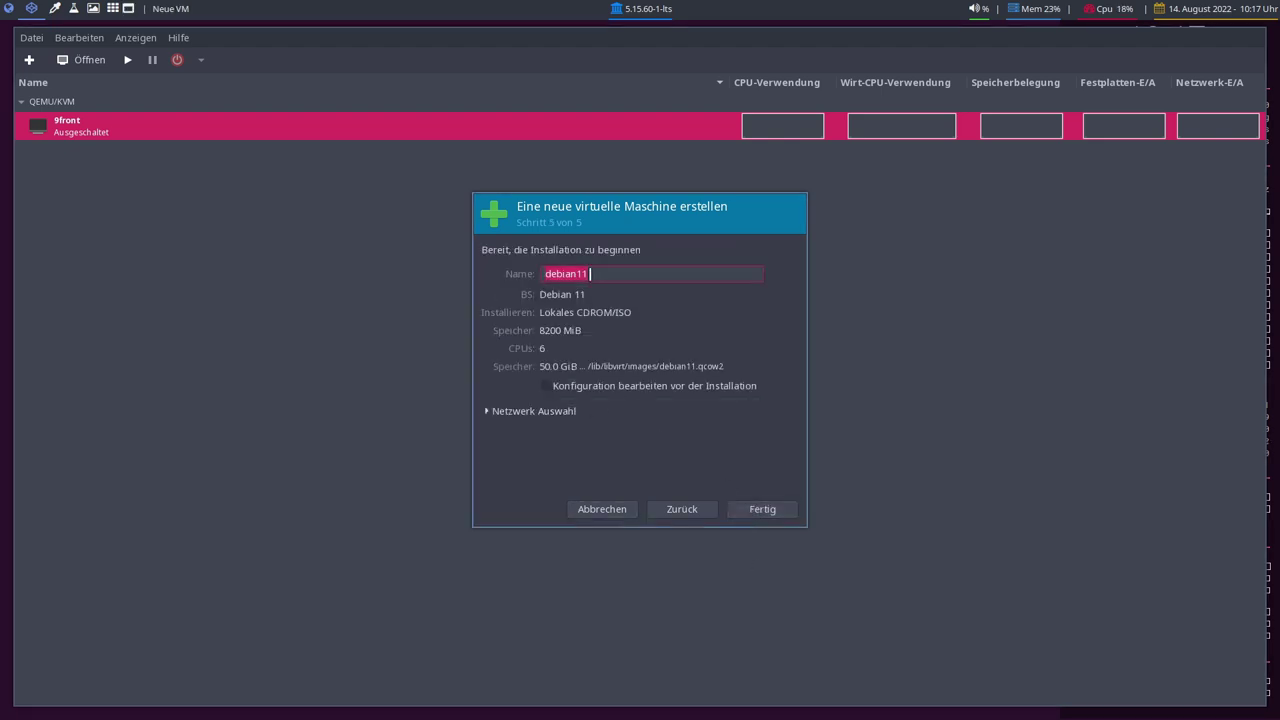
pyautogui.write('Spark')
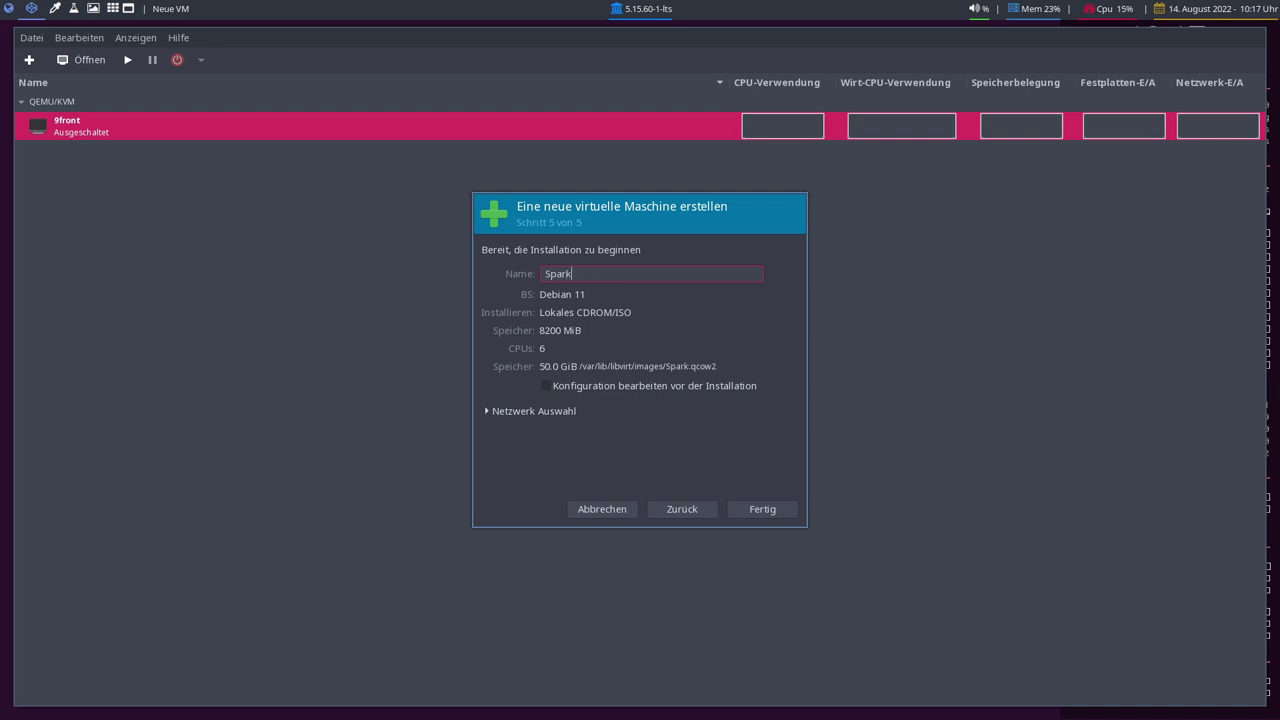
pyautogui.write('yLinux')
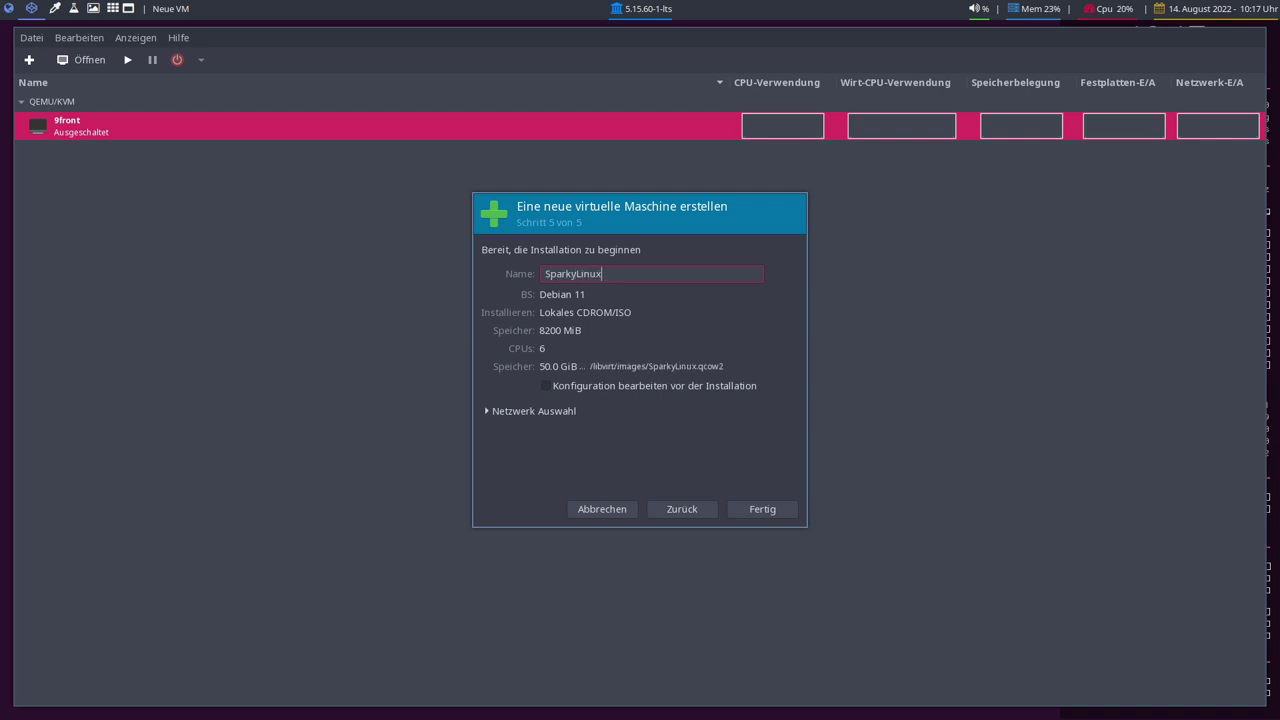
pyautogui.click(546, 411)
pyautogui.click(580, 432)
pyautogui.click(592, 408)
pyautogui.click(762, 509)
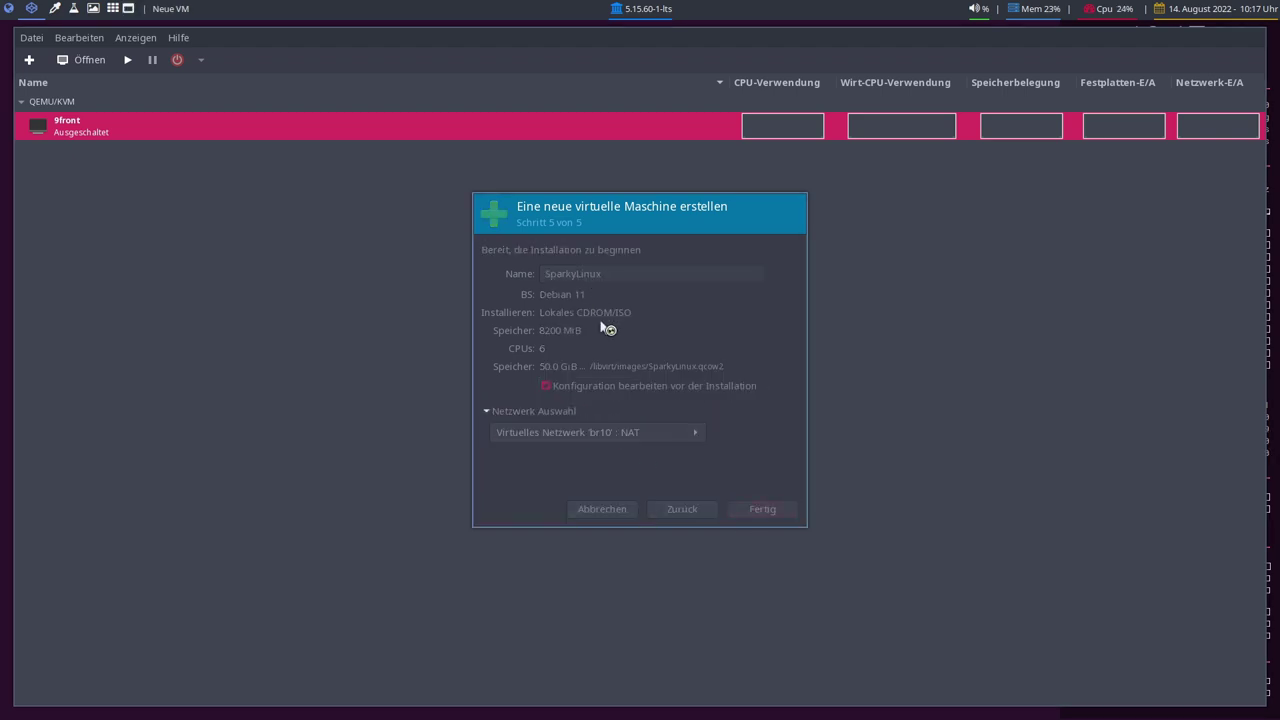
pyautogui.click(628, 421)
pyautogui.click(571, 445)
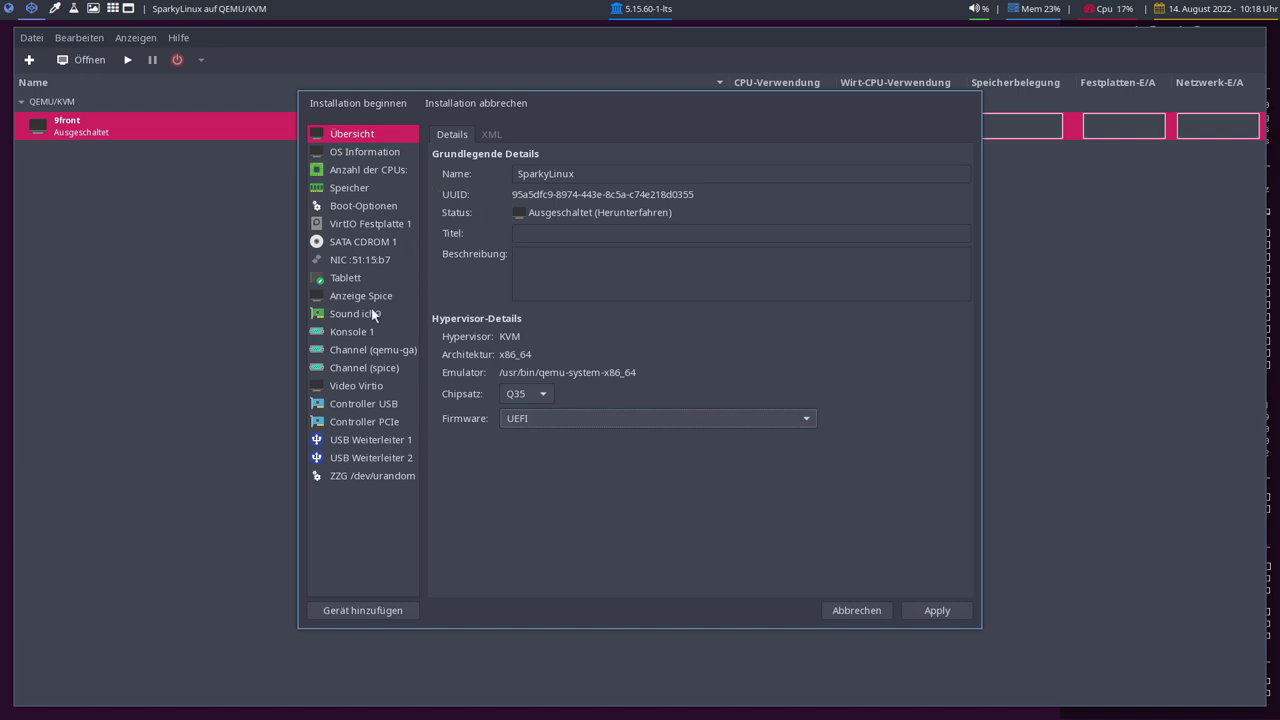
# Apply the UEFI firmware change and keep the video model as Virtio
pyautogui.click(364, 389)
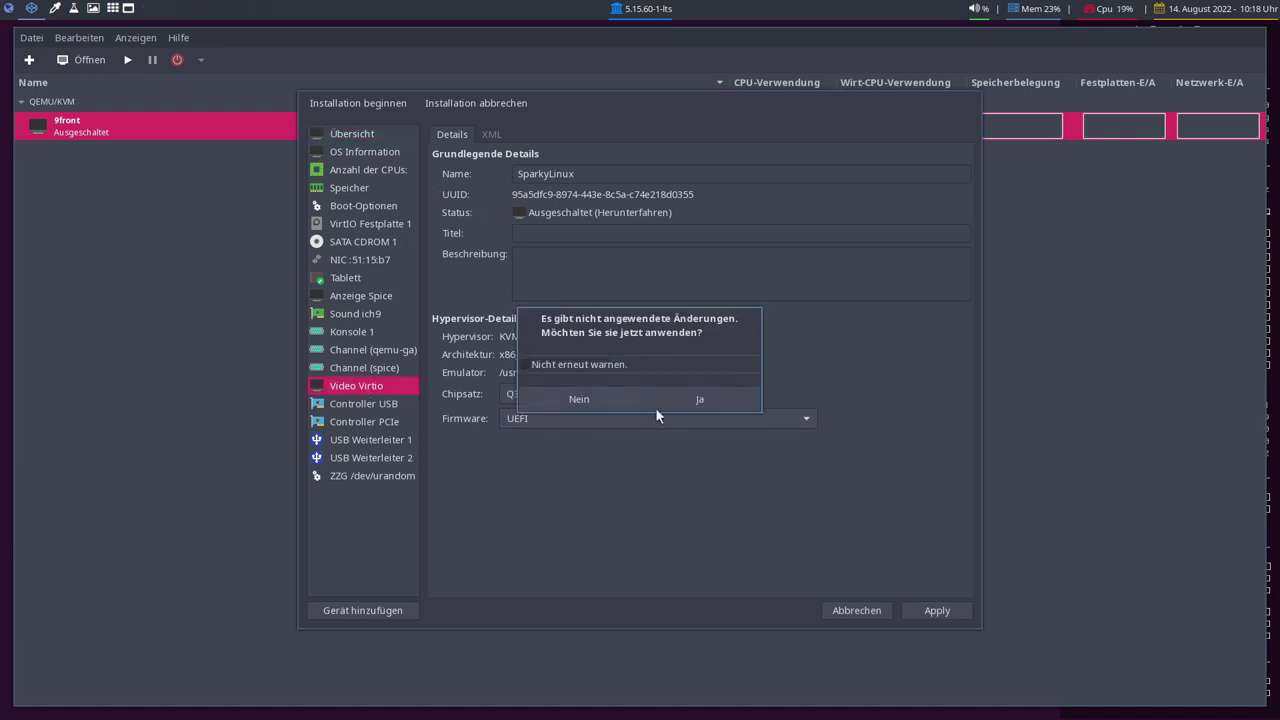
pyautogui.click(722, 401)
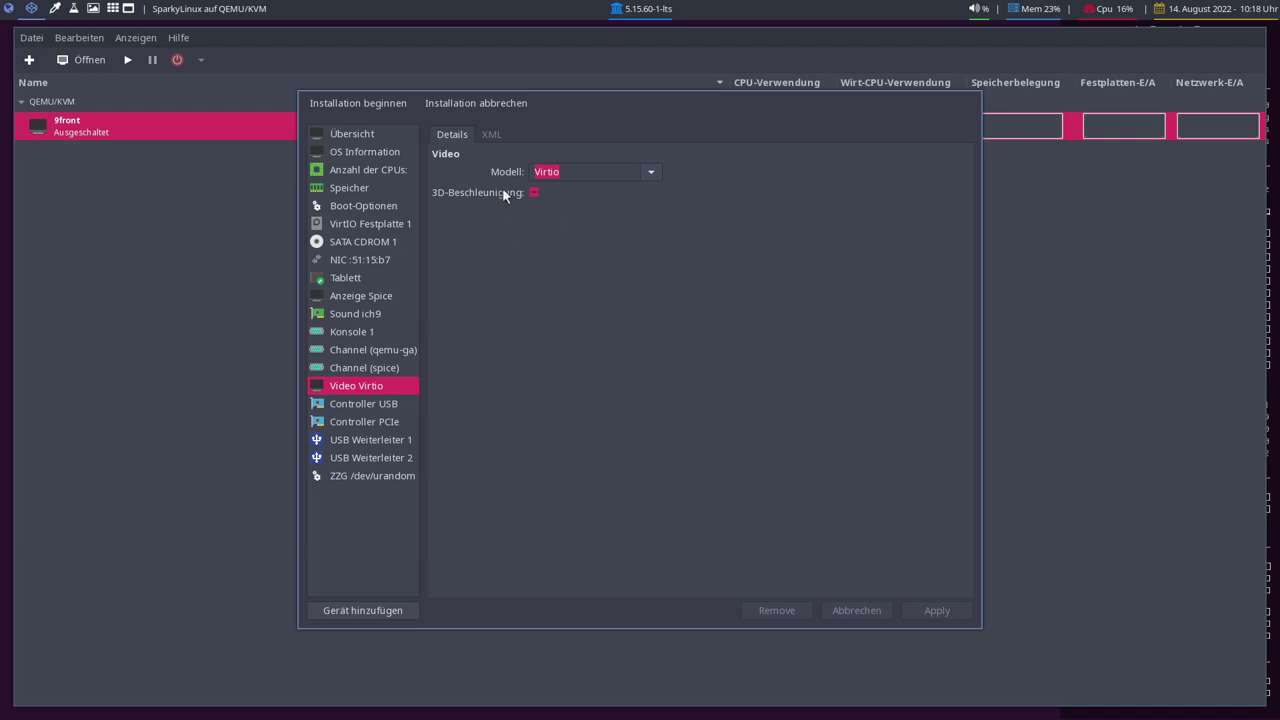
pyautogui.click(652, 173)
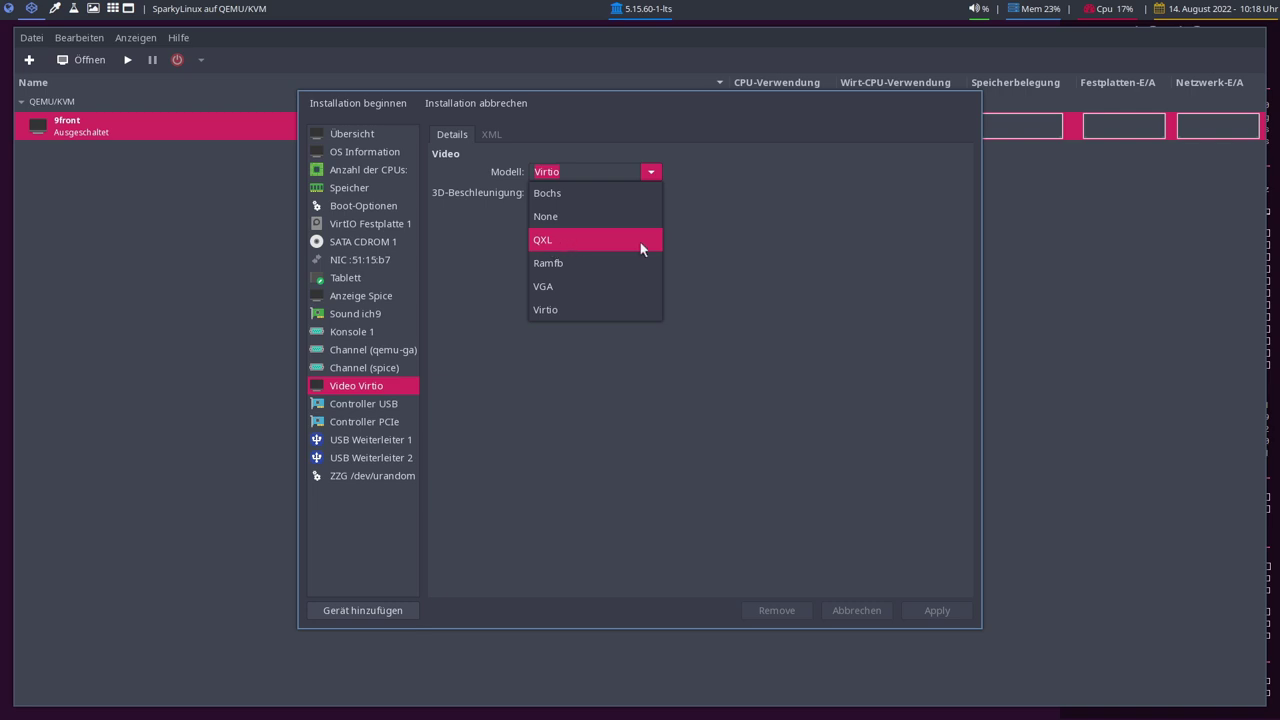
pyautogui.click(725, 238)
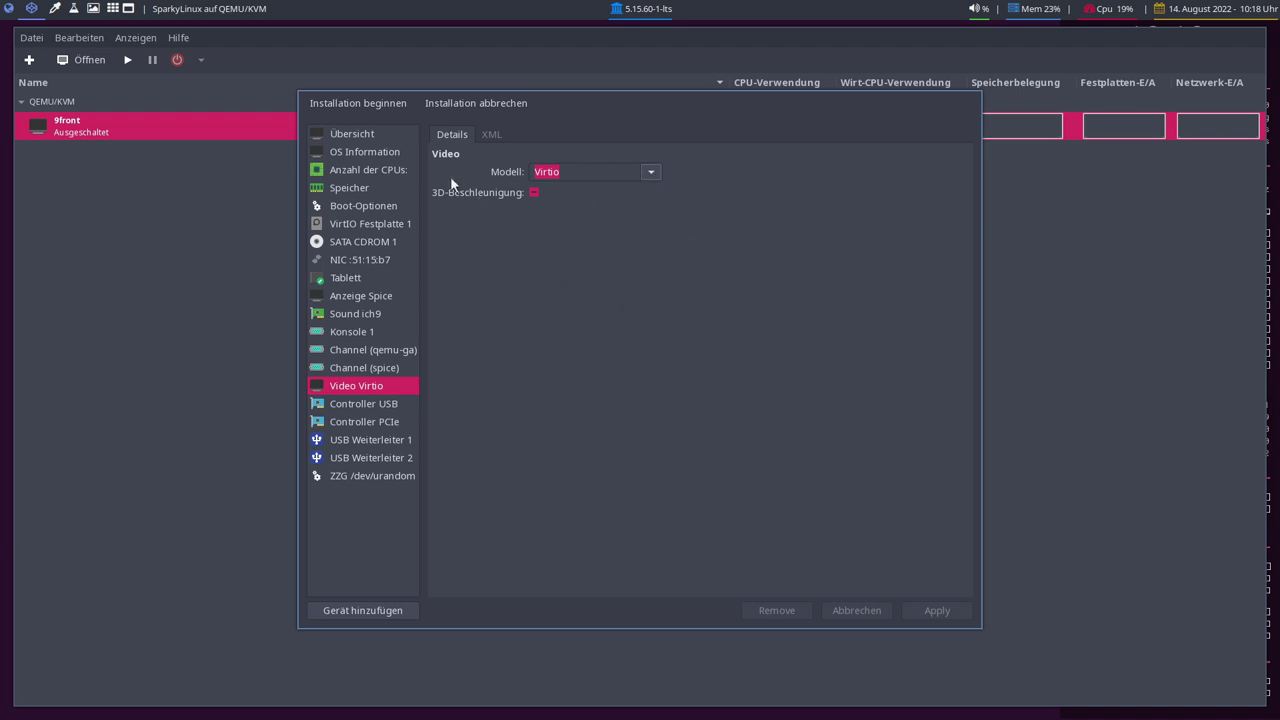
# Begin the SparkyLinux installation from Übersicht and show the console fullscreen
pyautogui.click(352, 134)
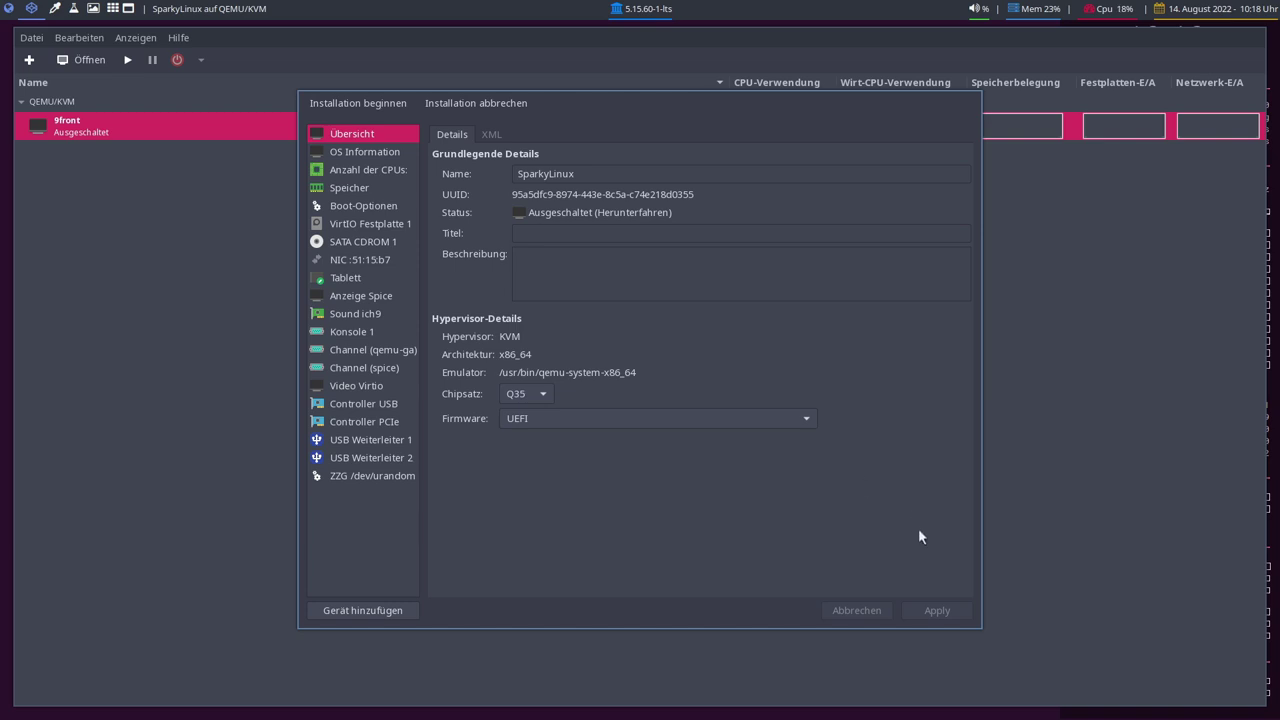
pyautogui.click(316, 104)
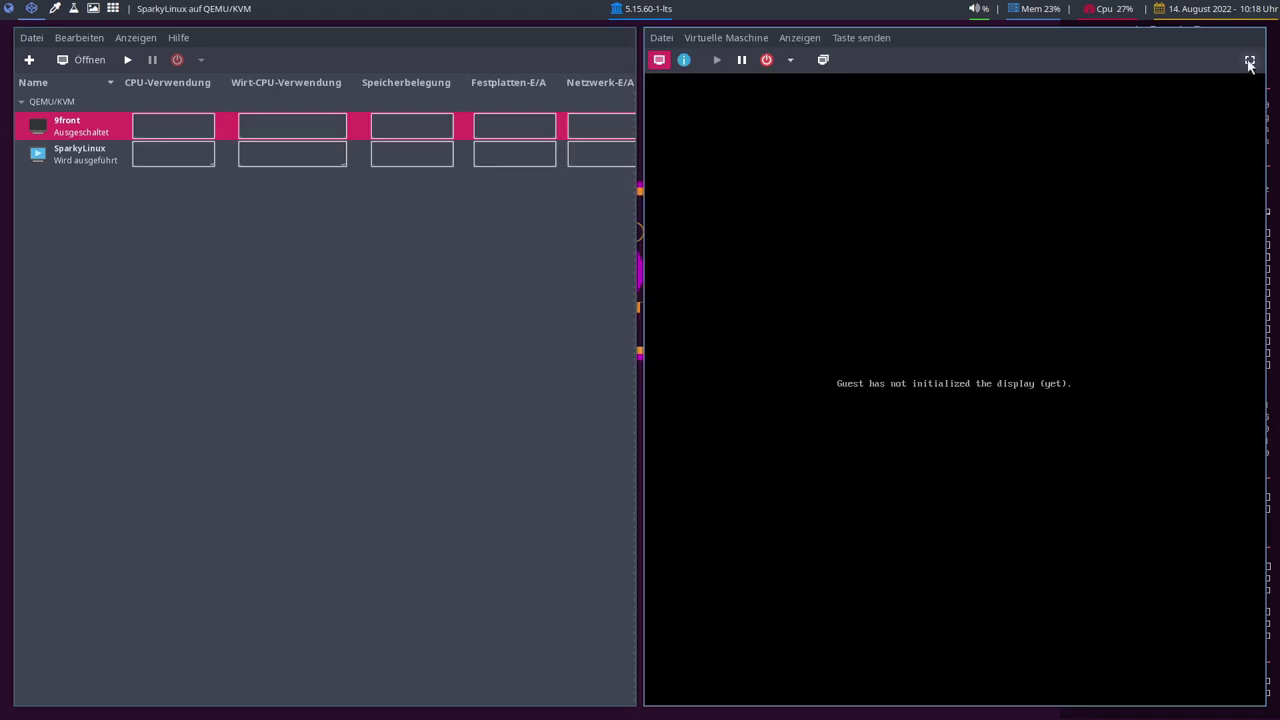
pyautogui.click(1249, 62)
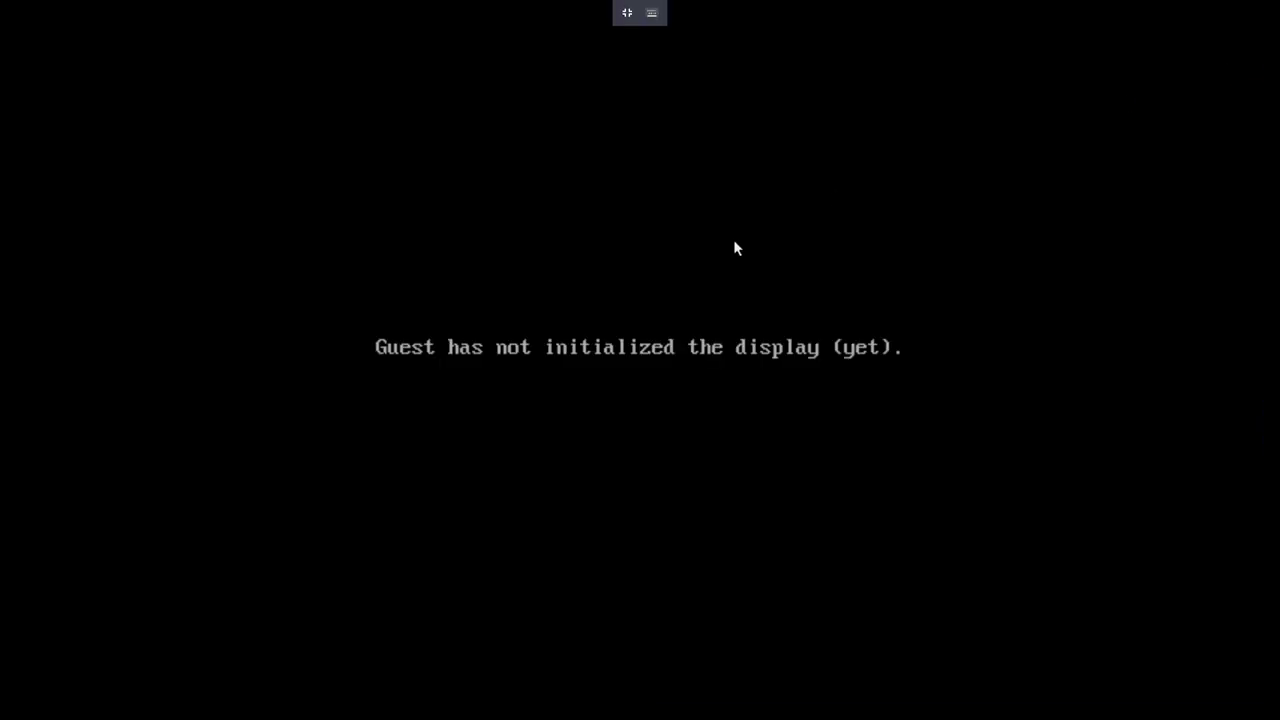
# Boot the live system via GRUB's More Languages... menu using the SparkyLinux German entry
pyautogui.press('Down')
pyautogui.press('Down')
pyautogui.press('Down')
pyautogui.press('Down')
pyautogui.press('Up')
pyautogui.press('Up')
pyautogui.press('Up')
pyautogui.press('Up')
pyautogui.press('Down')
pyautogui.press('Down')
pyautogui.press('Down')
pyautogui.press('Down')
pyautogui.press('Down')
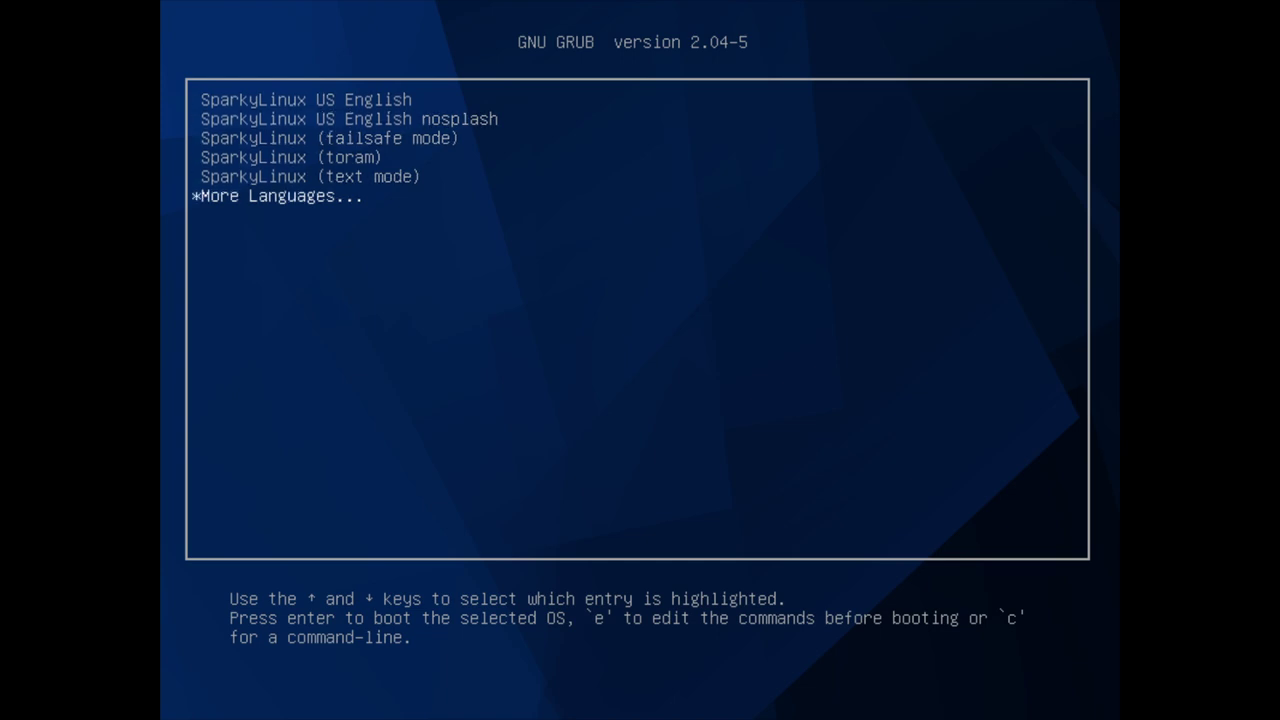
pyautogui.press('Return')
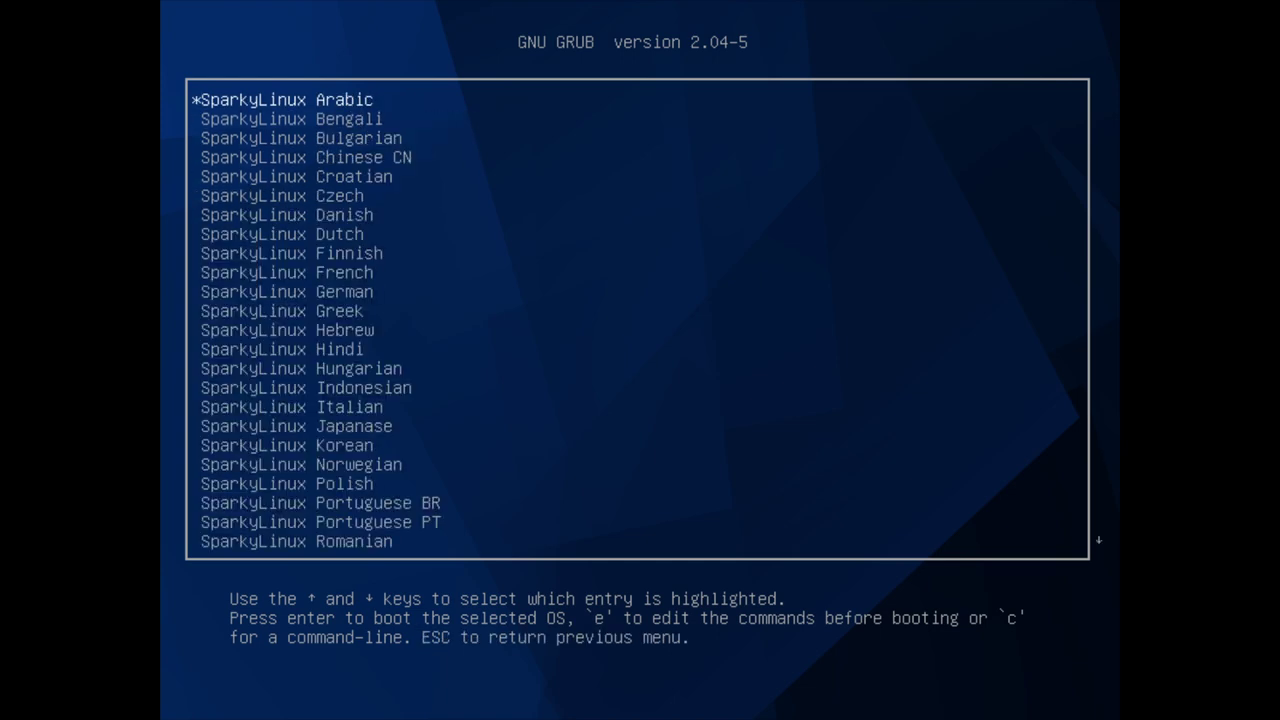
pyautogui.press('Down')
pyautogui.press('Down')
pyautogui.press('Down')
pyautogui.press('Down')
pyautogui.press('Down')
pyautogui.press('Down')
pyautogui.press('Down')
pyautogui.press('Down')
pyautogui.press('Down')
pyautogui.press('Down')
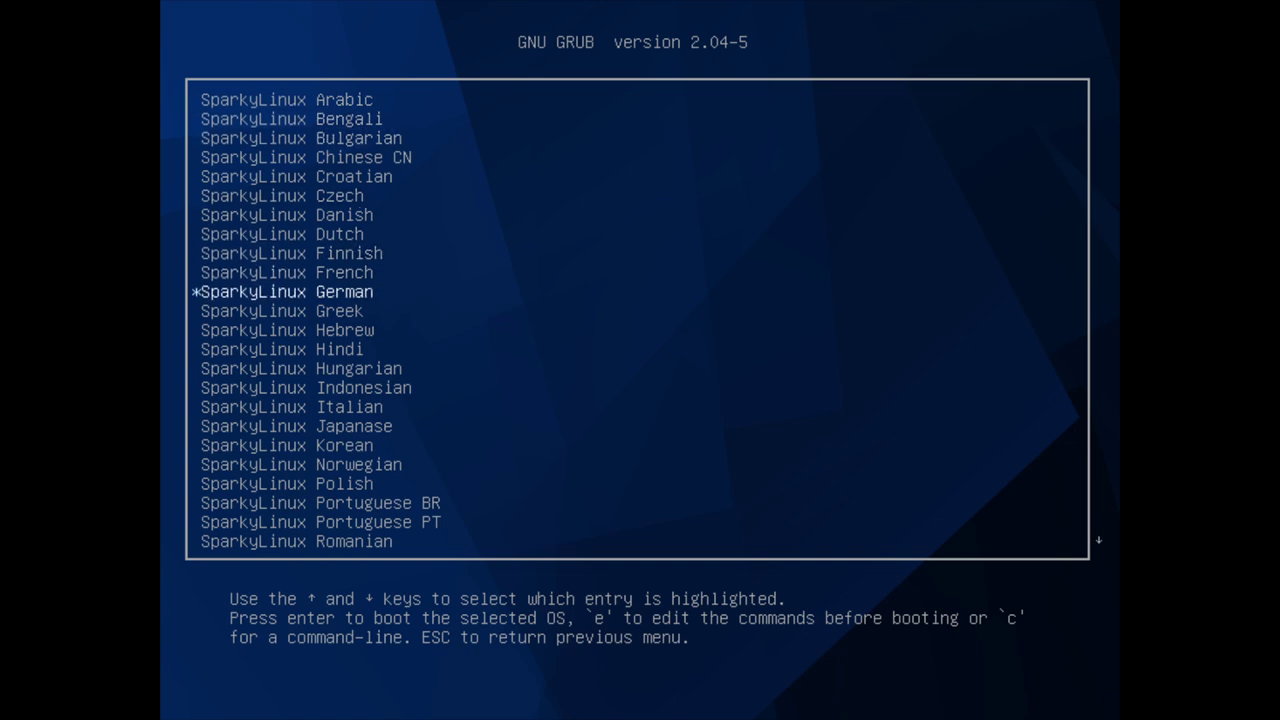
pyautogui.press('Return')
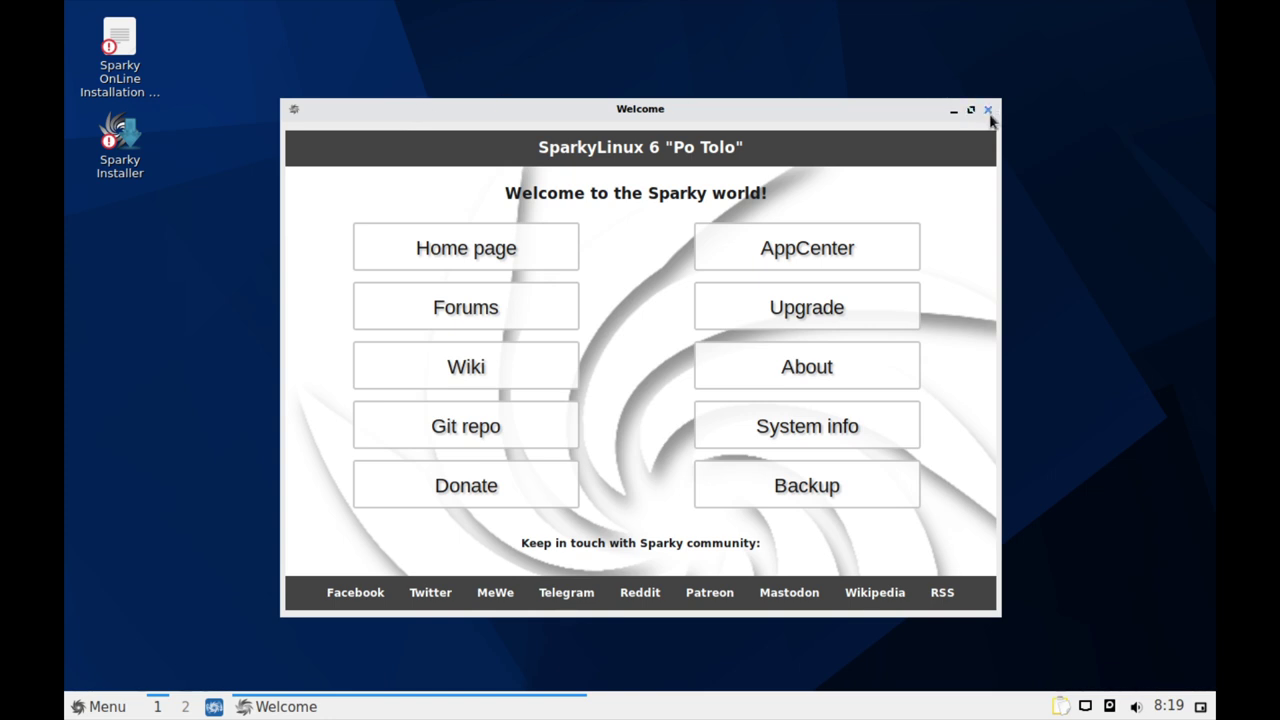
# Close the Sparky welcome window and start Sparky Installer with Ausführen
pyautogui.click(989, 111)
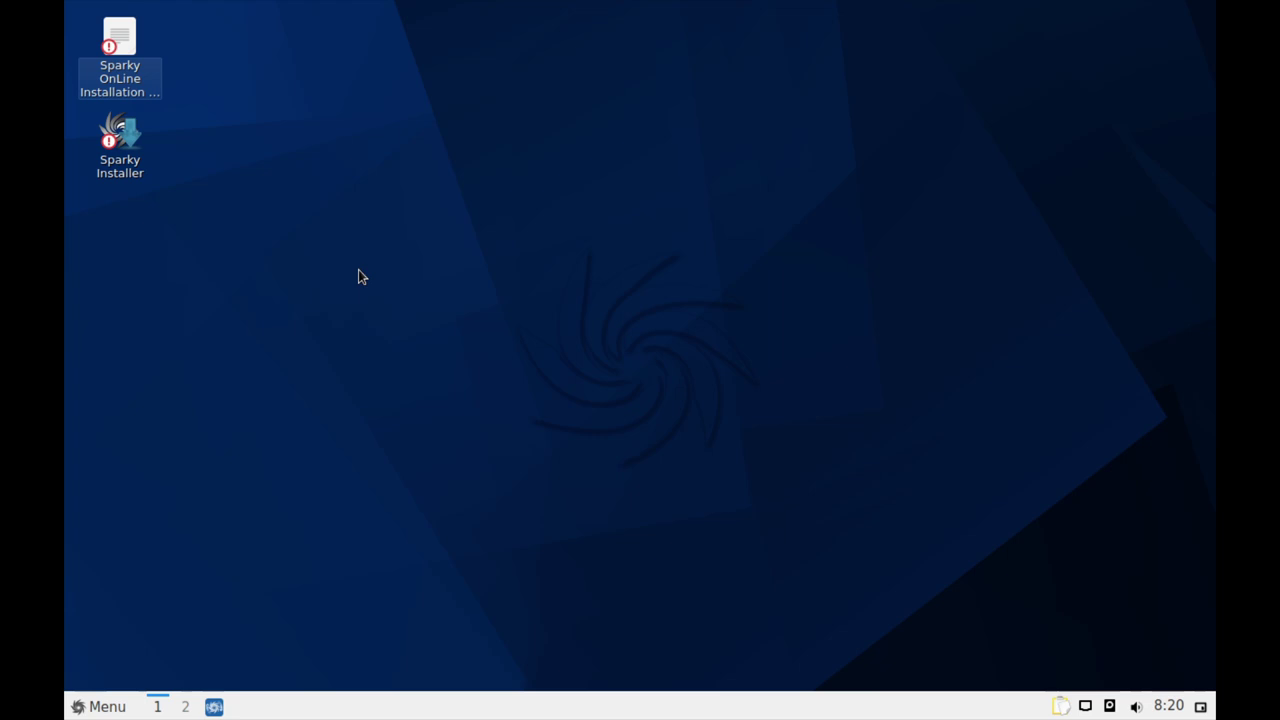
pyautogui.doubleClick(141, 173)
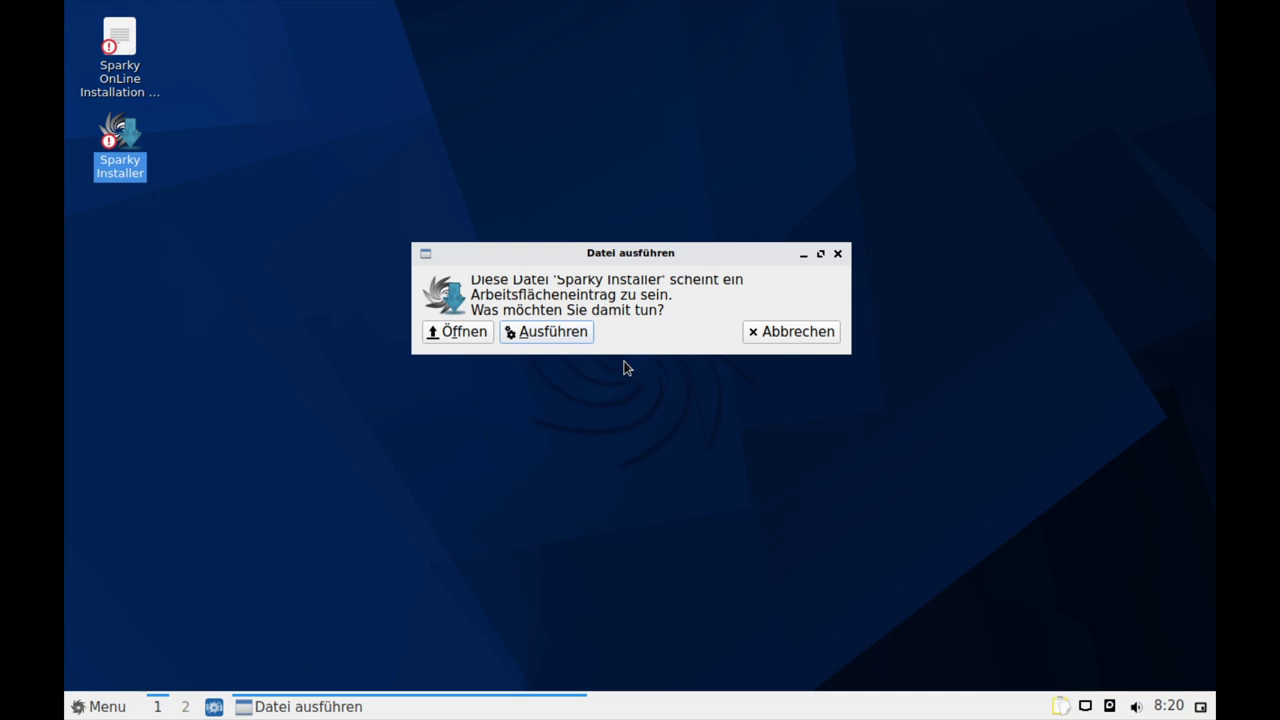
pyautogui.moveTo(623, 351); pyautogui.dragTo(618, 383)
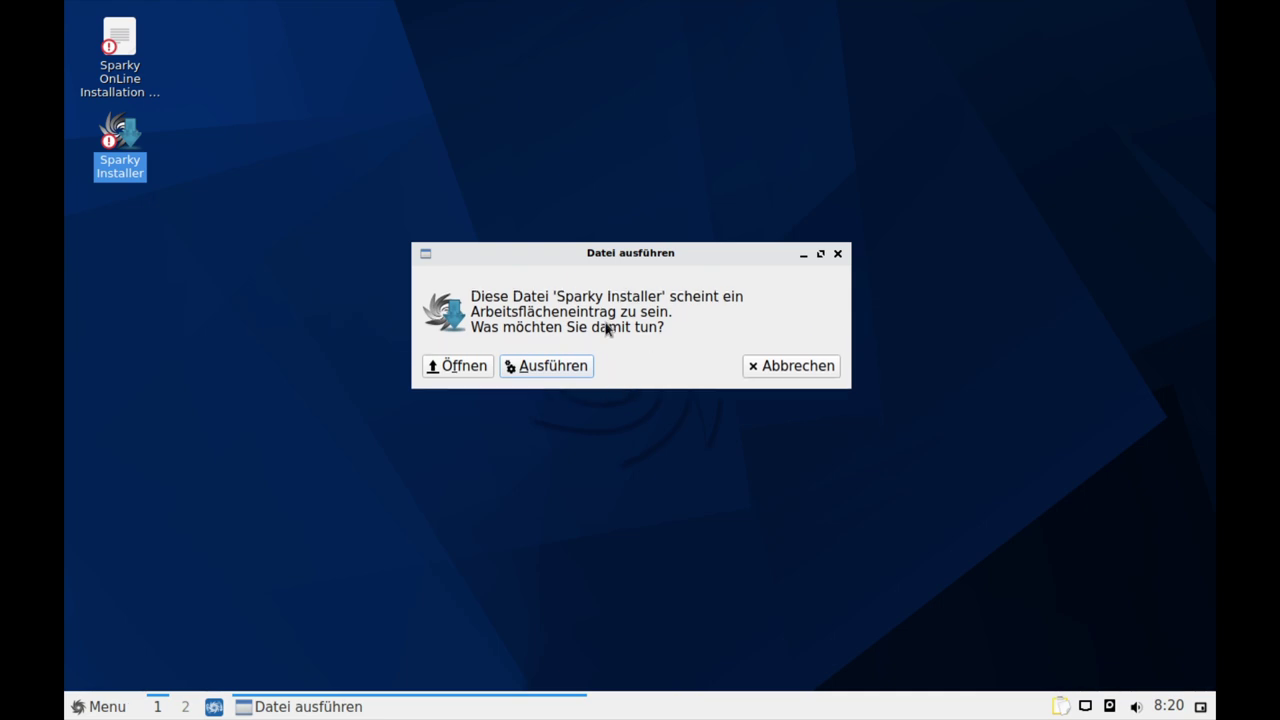
pyautogui.click(540, 368)
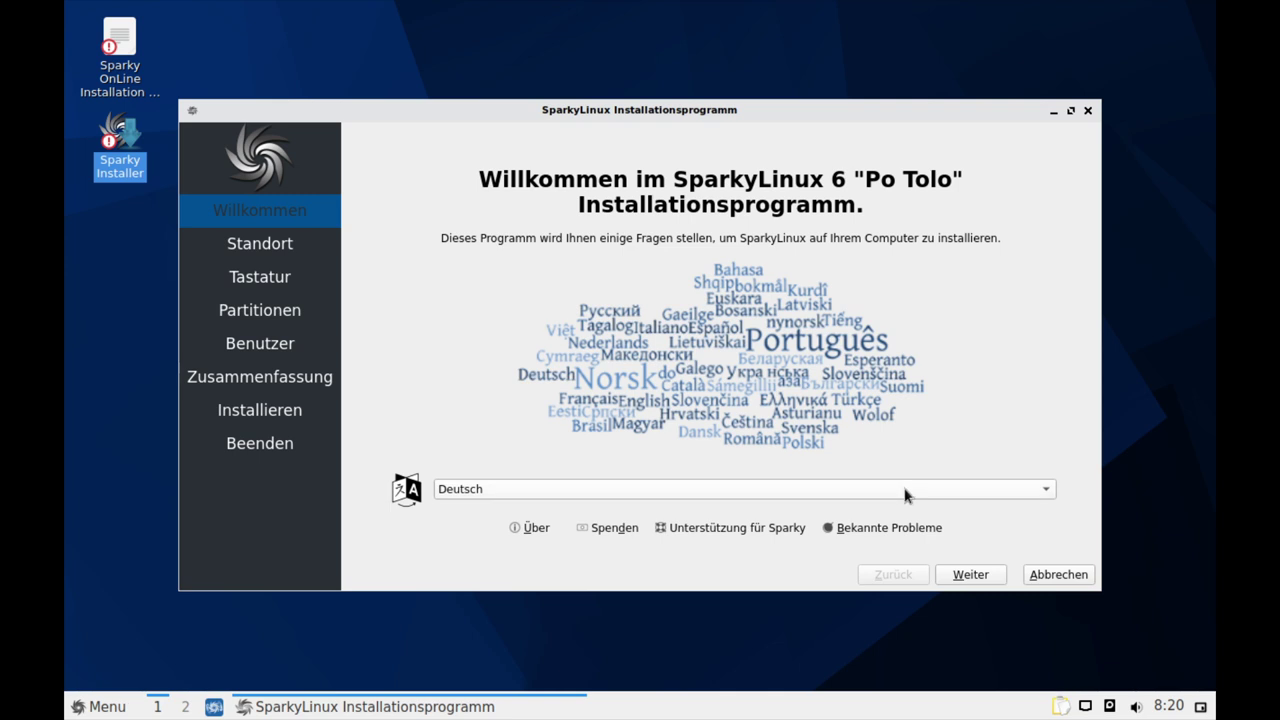
# Keep Deutsch, Berlin time and German keyboard, then choose Festplatte löschen with Kein Swap
pyautogui.click(970, 575)
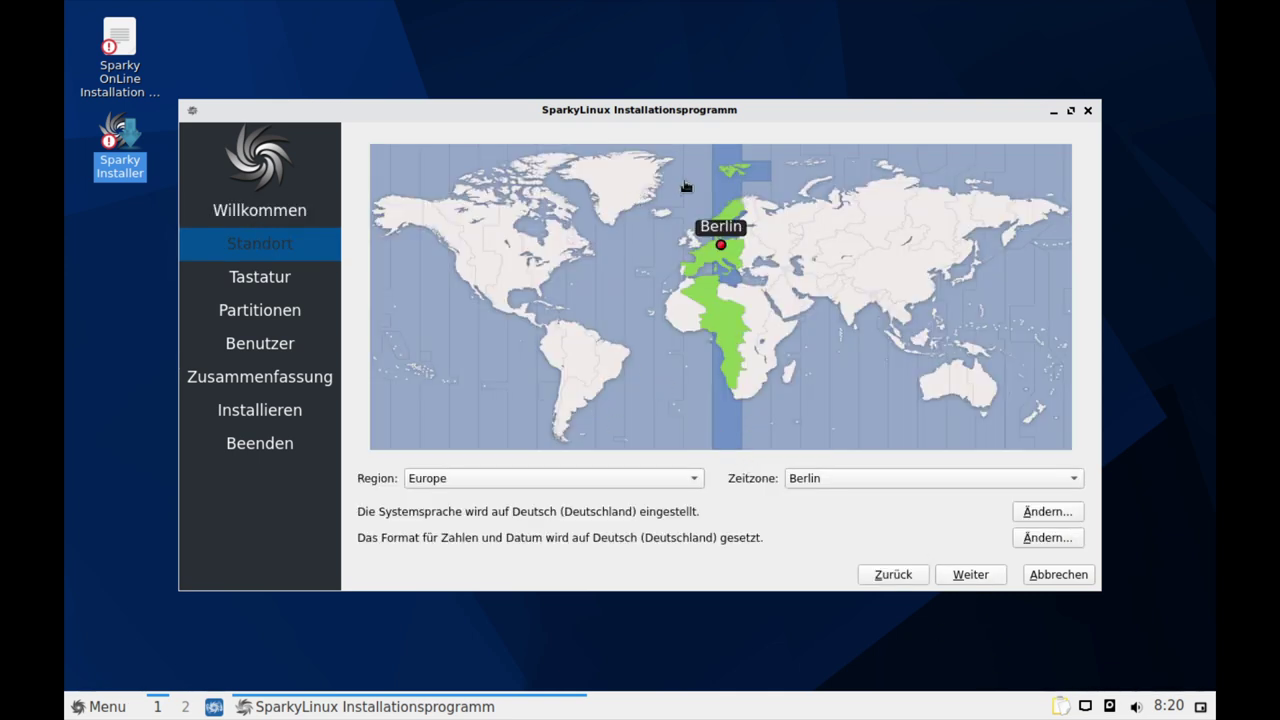
pyautogui.click(986, 578)
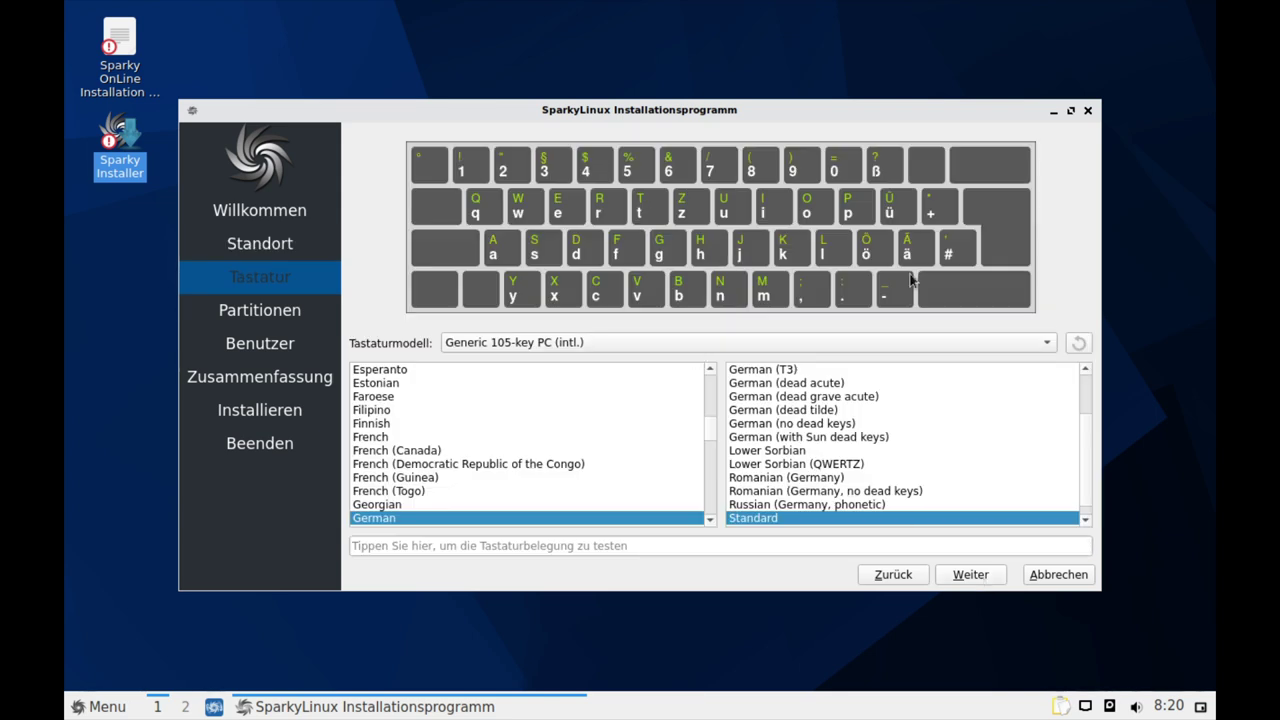
pyautogui.click(975, 580)
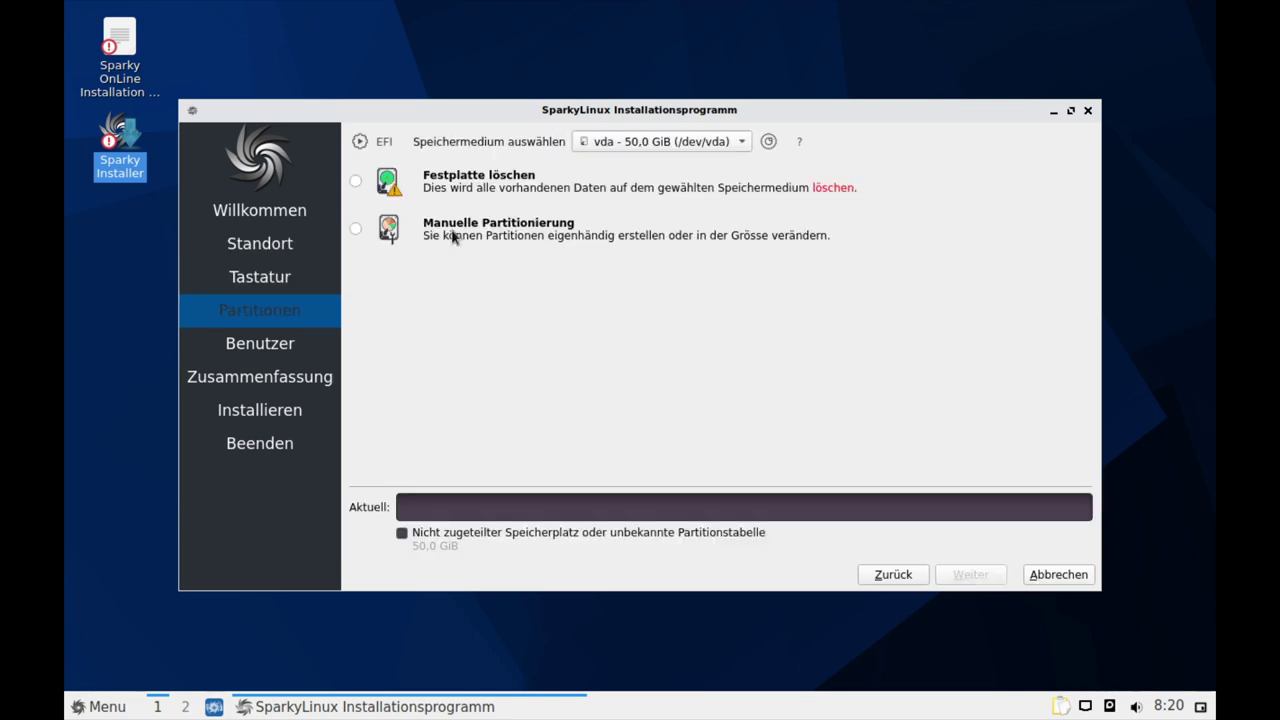
pyautogui.click(355, 183)
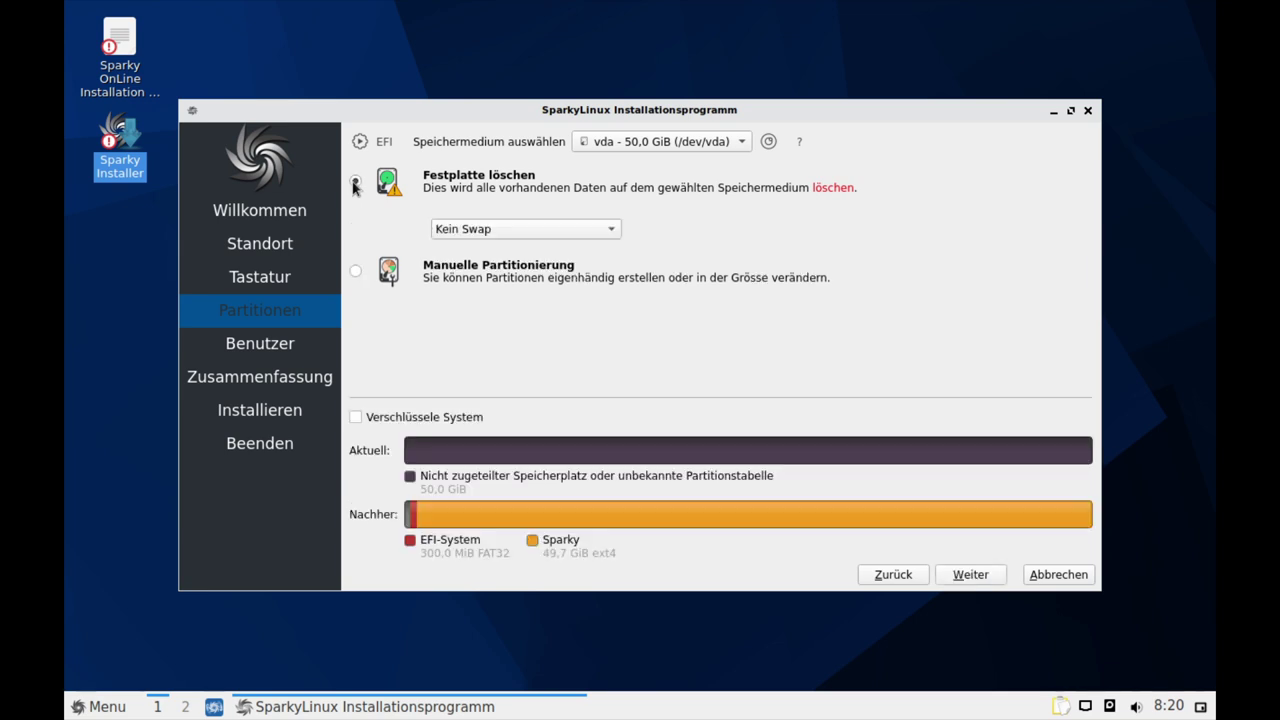
pyautogui.click(537, 236)
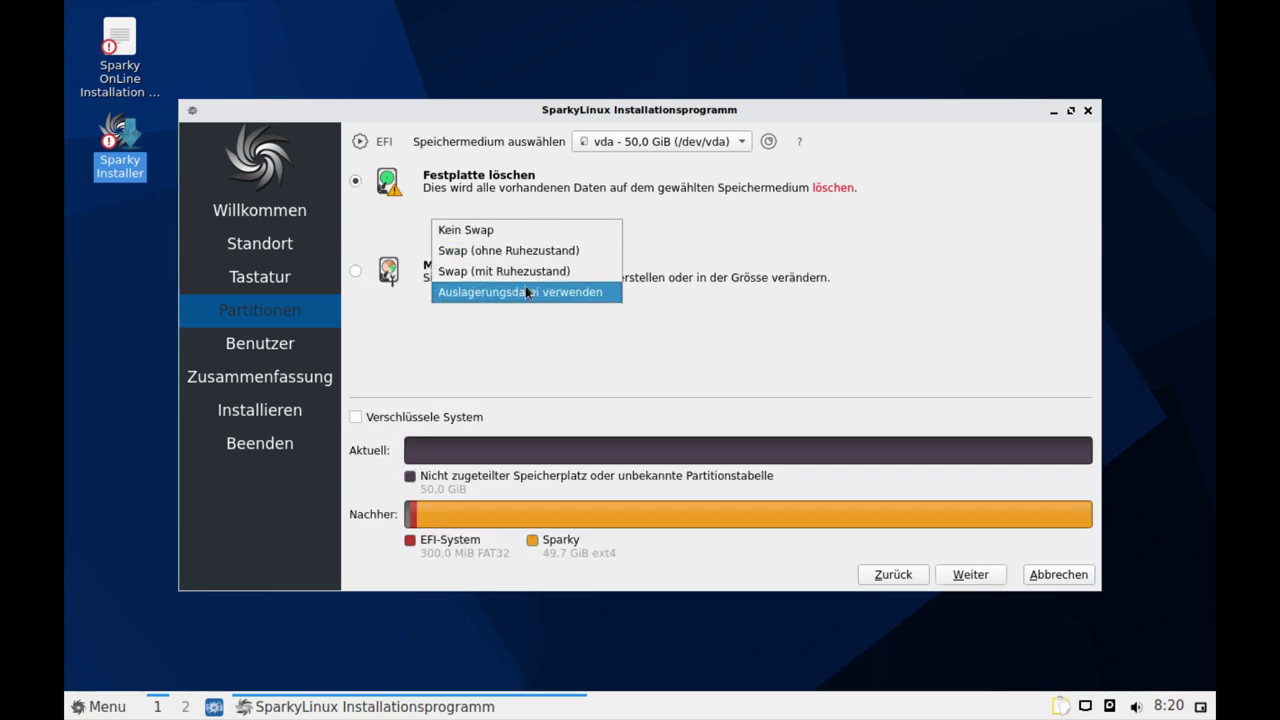
pyautogui.click(727, 226)
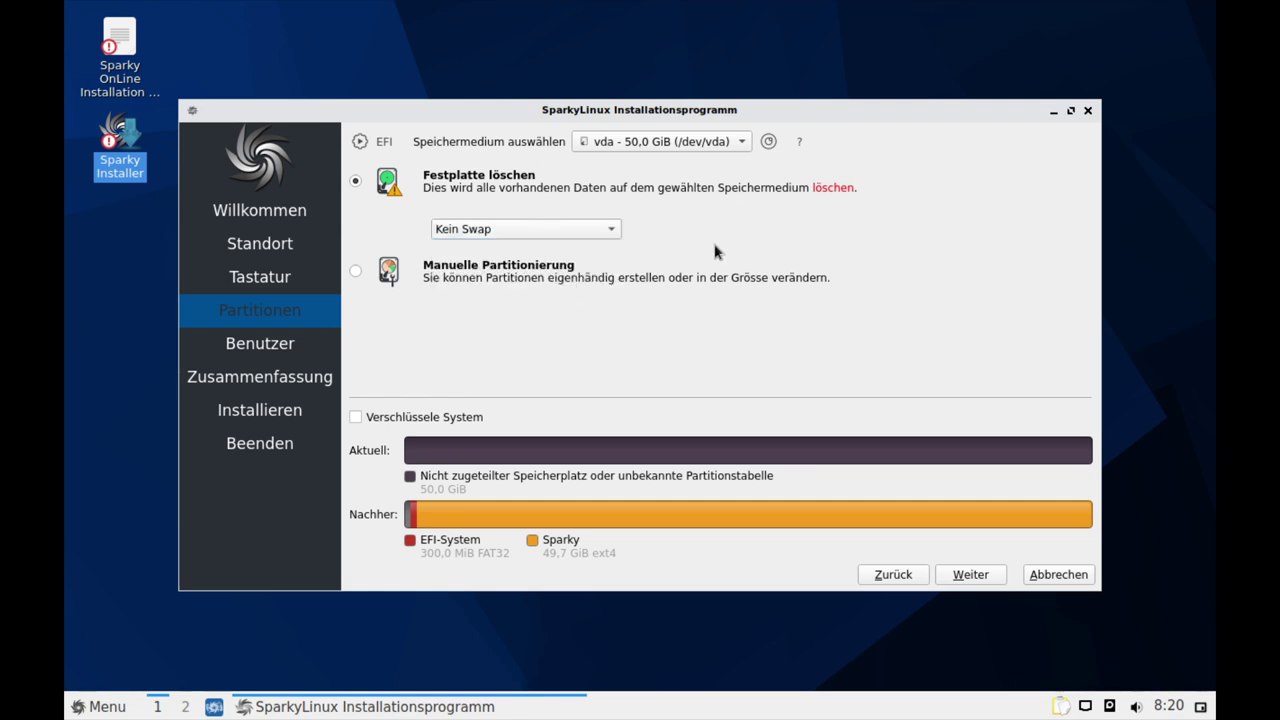
pyautogui.click(971, 575)
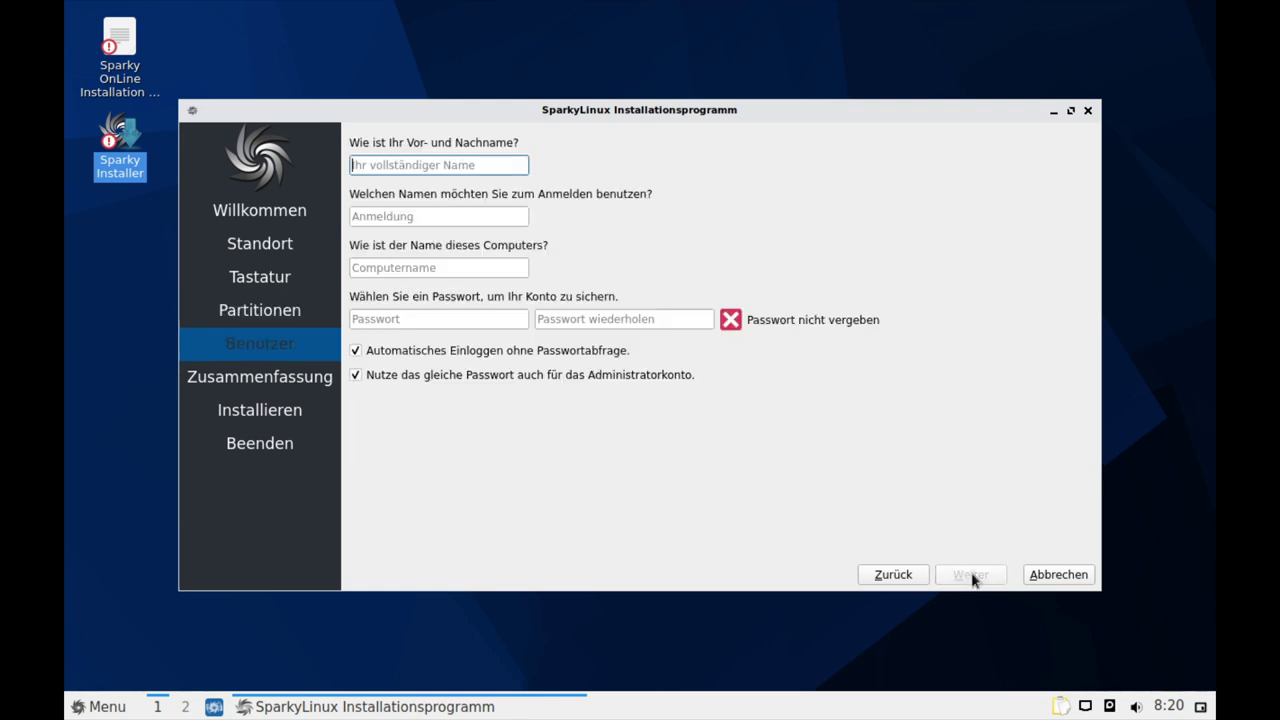
# Revisit partitioning, toggle system encryption on and back off, then continue to Benutzer
pyautogui.click(882, 577)
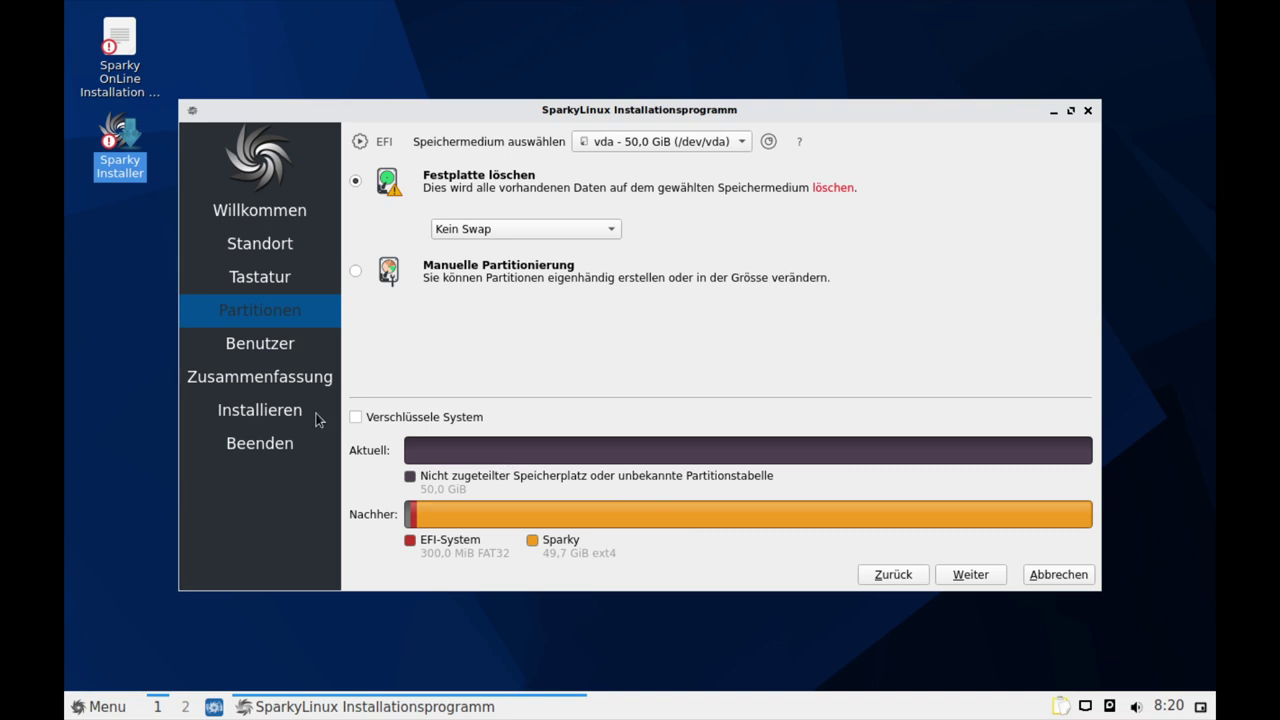
pyautogui.click(356, 418)
pyautogui.click(356, 418)
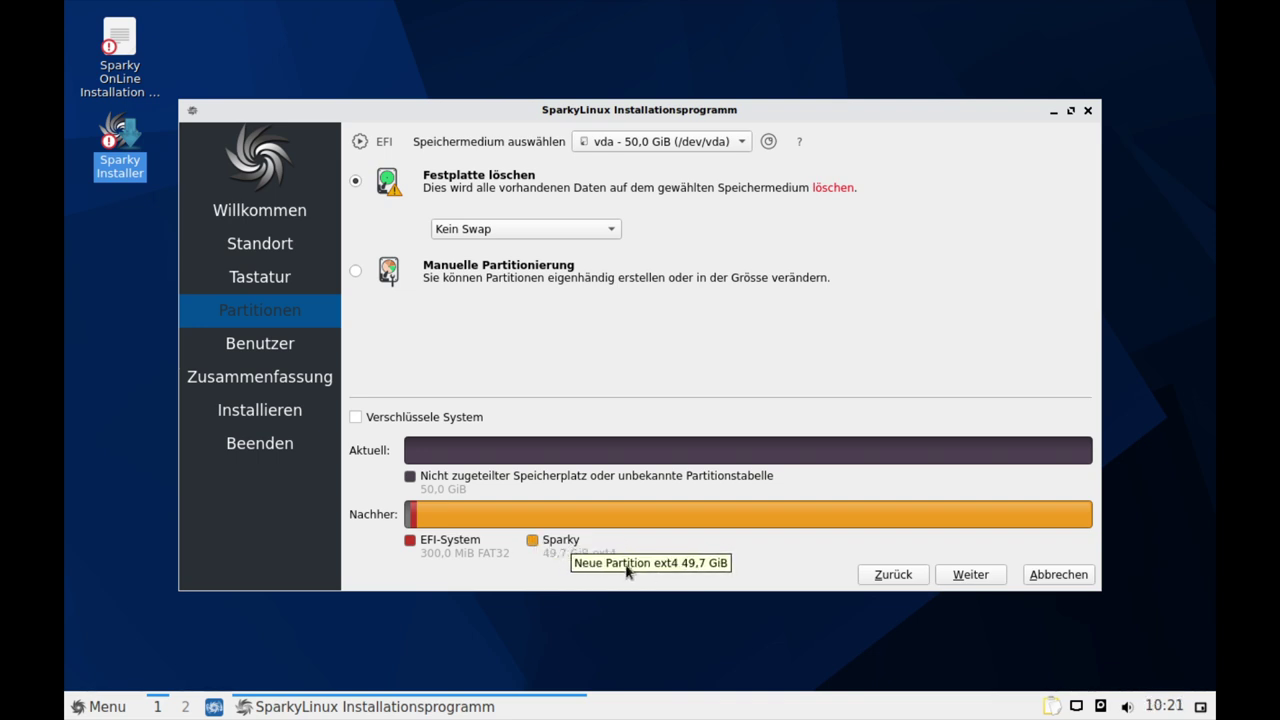
pyautogui.click(970, 575)
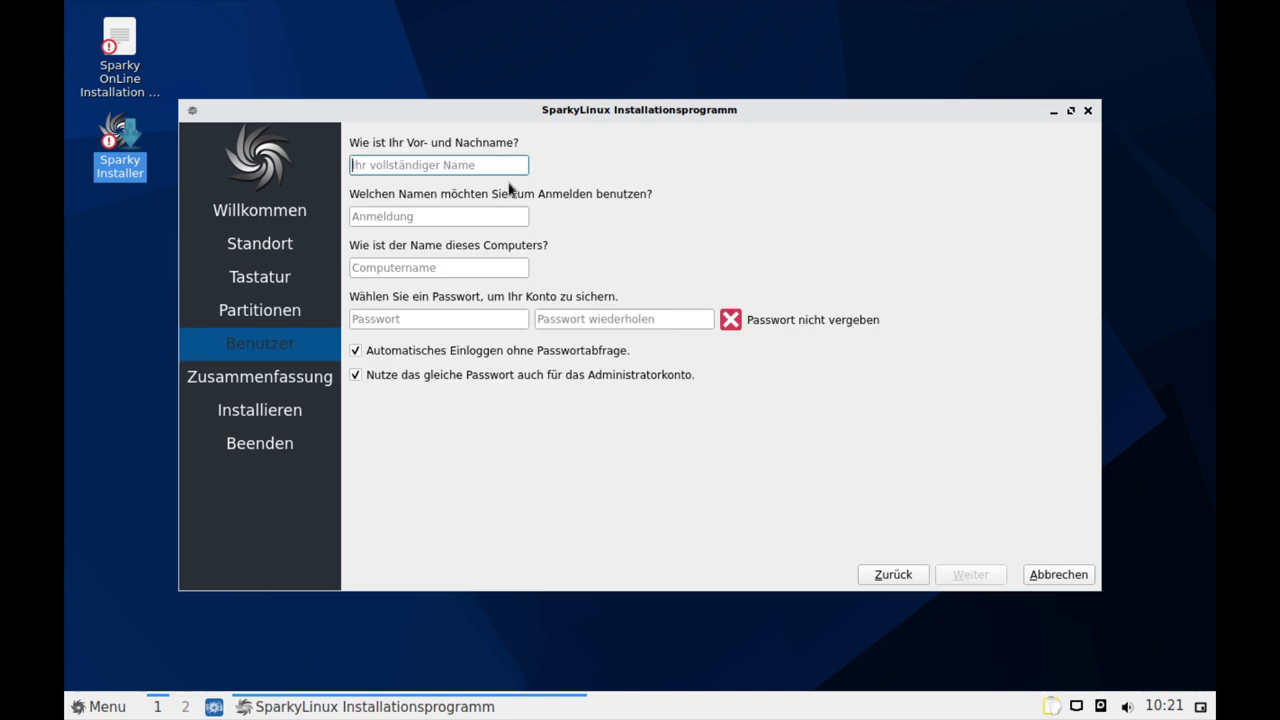
# Enter the user's name, keep the suggested login, and set computer name sparkybox
pyautogui.write('Typ')
pyautogui.press('Tab')
pyautogui.press('Tab')
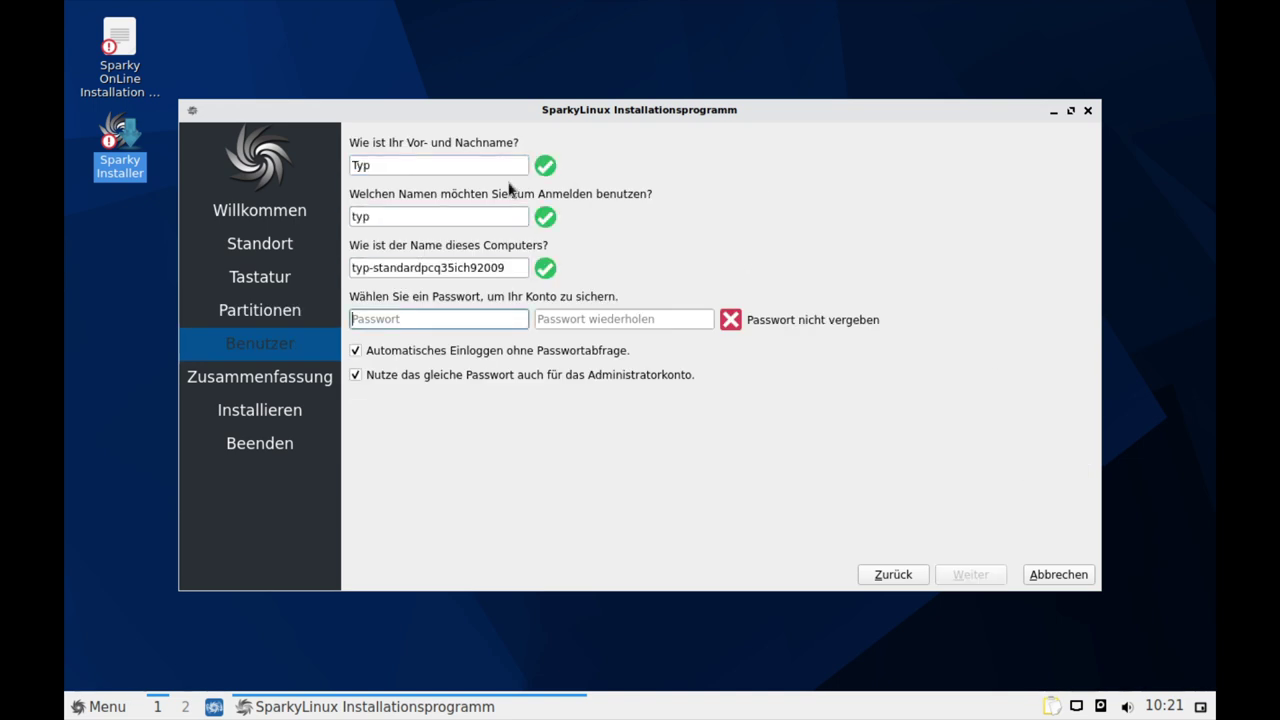
pyautogui.tripleClick(460, 267)
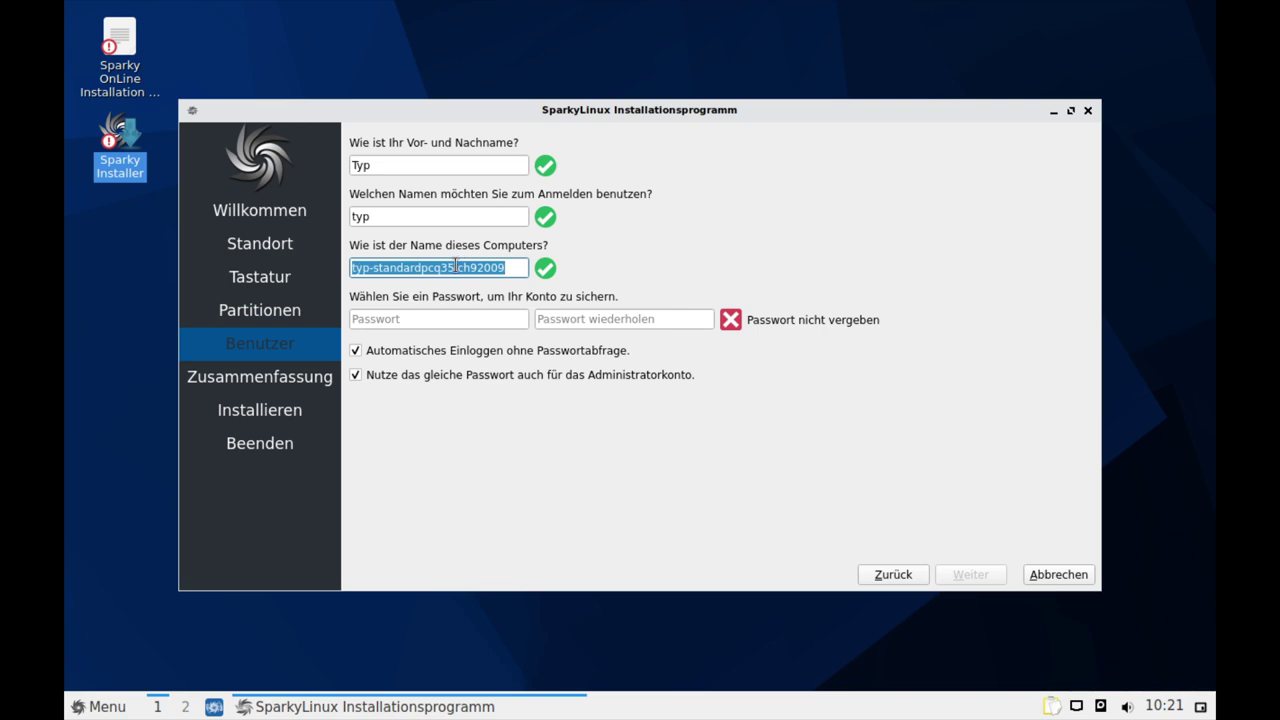
pyautogui.write('sparky')
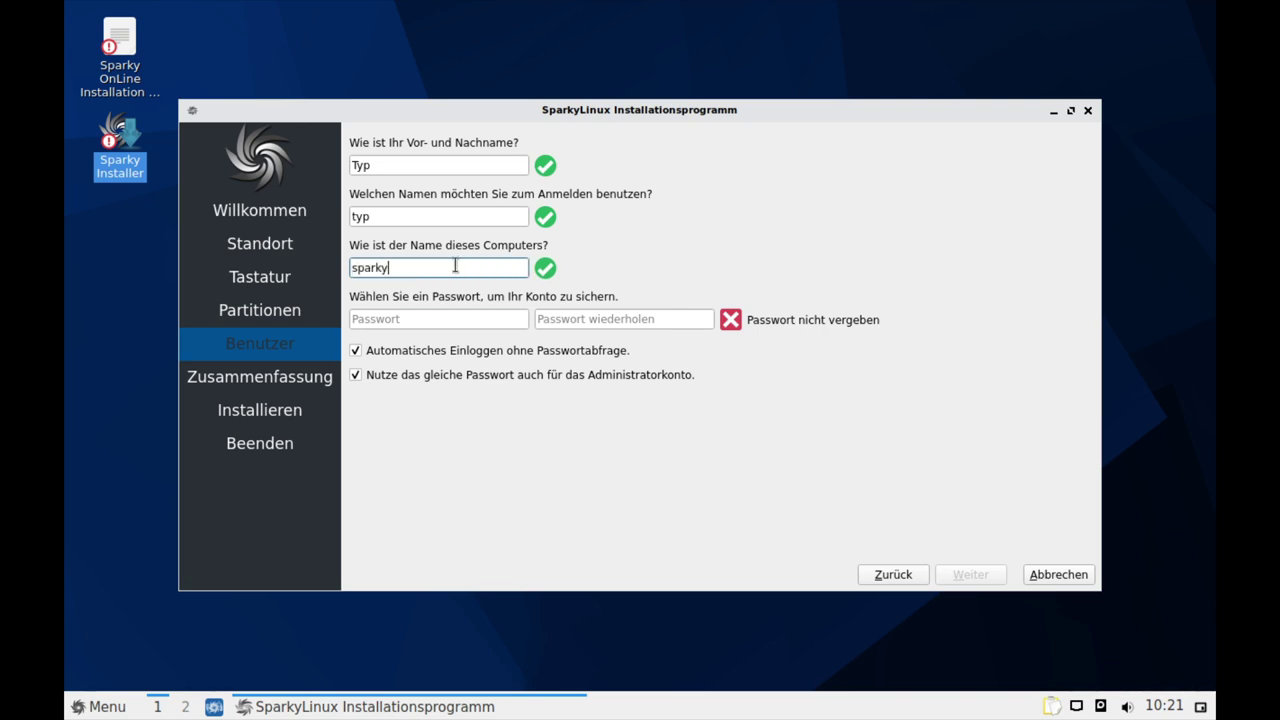
pyautogui.write('box')
# Enter the password twice, untick Automatisches Einloggen, and continue to the summary
pyautogui.press('Tab')
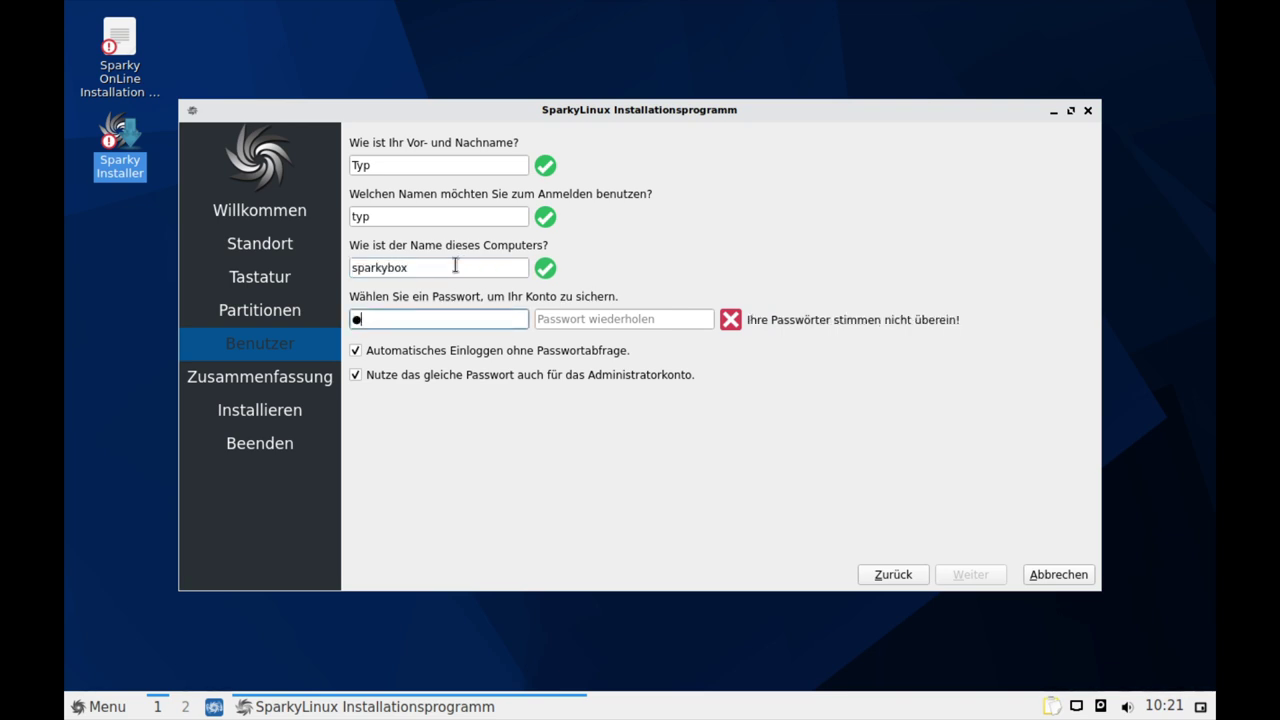
pyautogui.press('Tab')
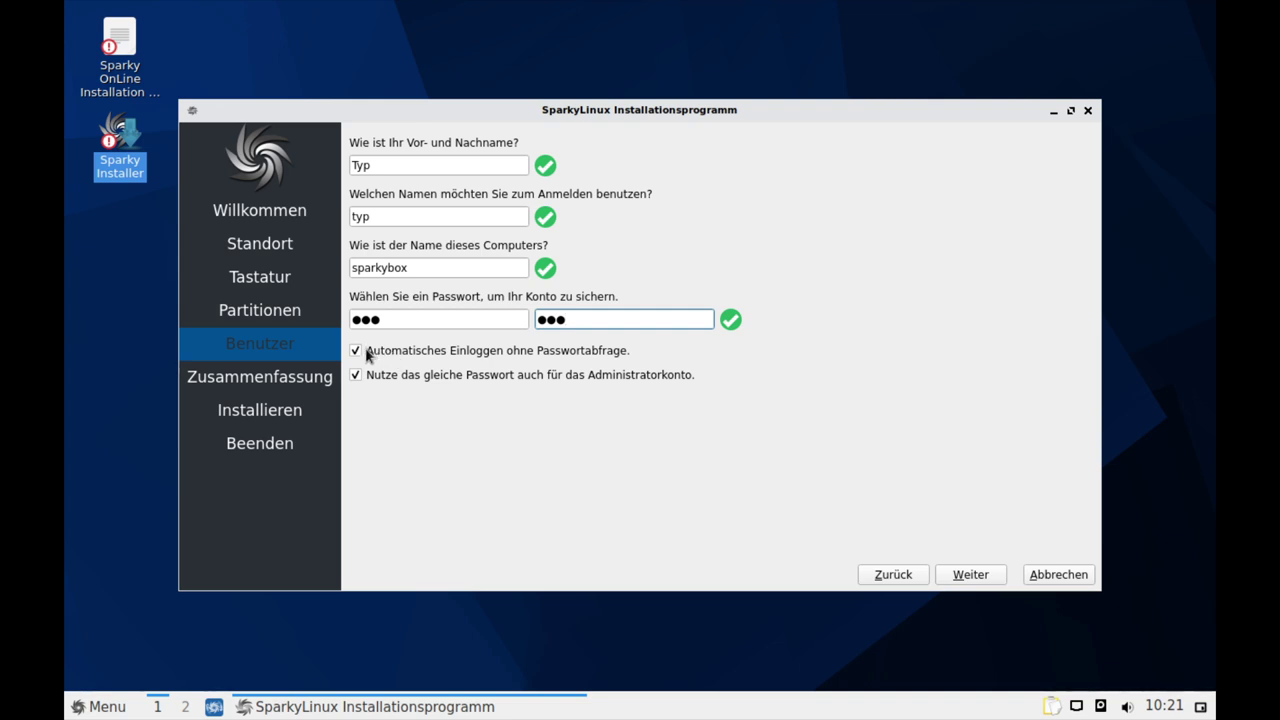
pyautogui.click(356, 351)
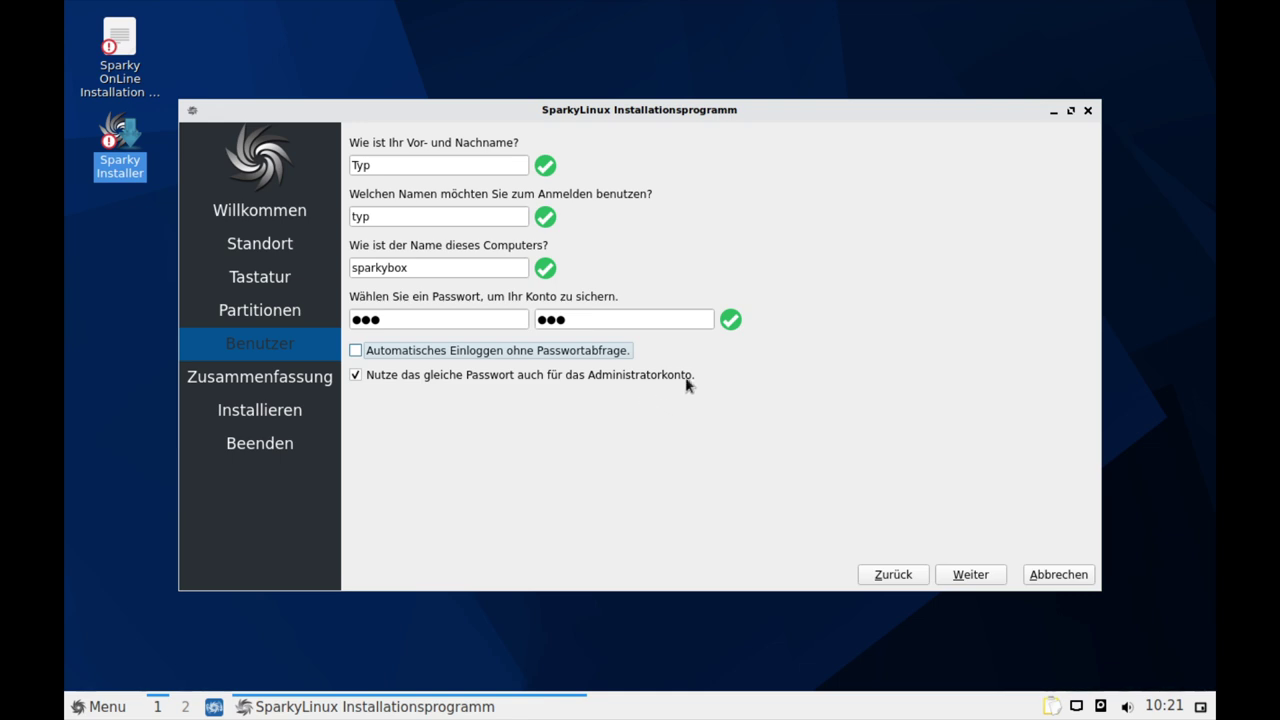
pyautogui.click(970, 575)
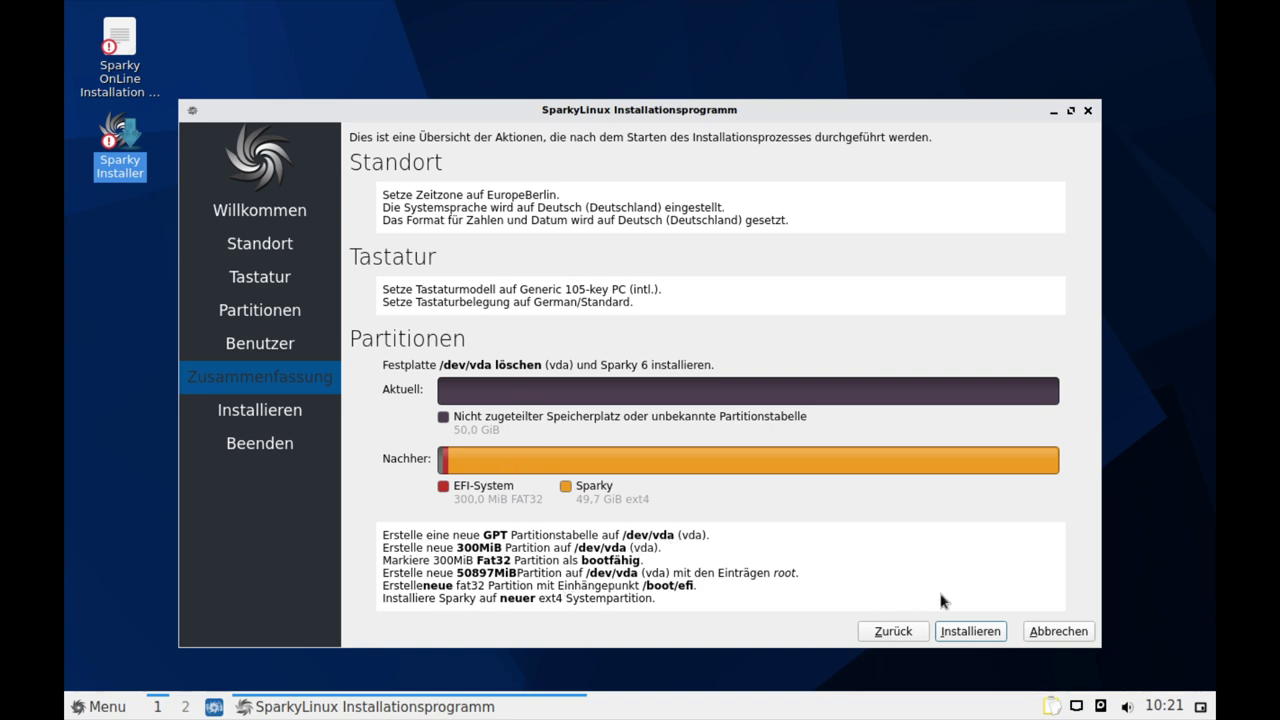
# Install SparkyLinux 6, tick Jetzt Neustarten and finish with Erledigt
pyautogui.click(969, 631)
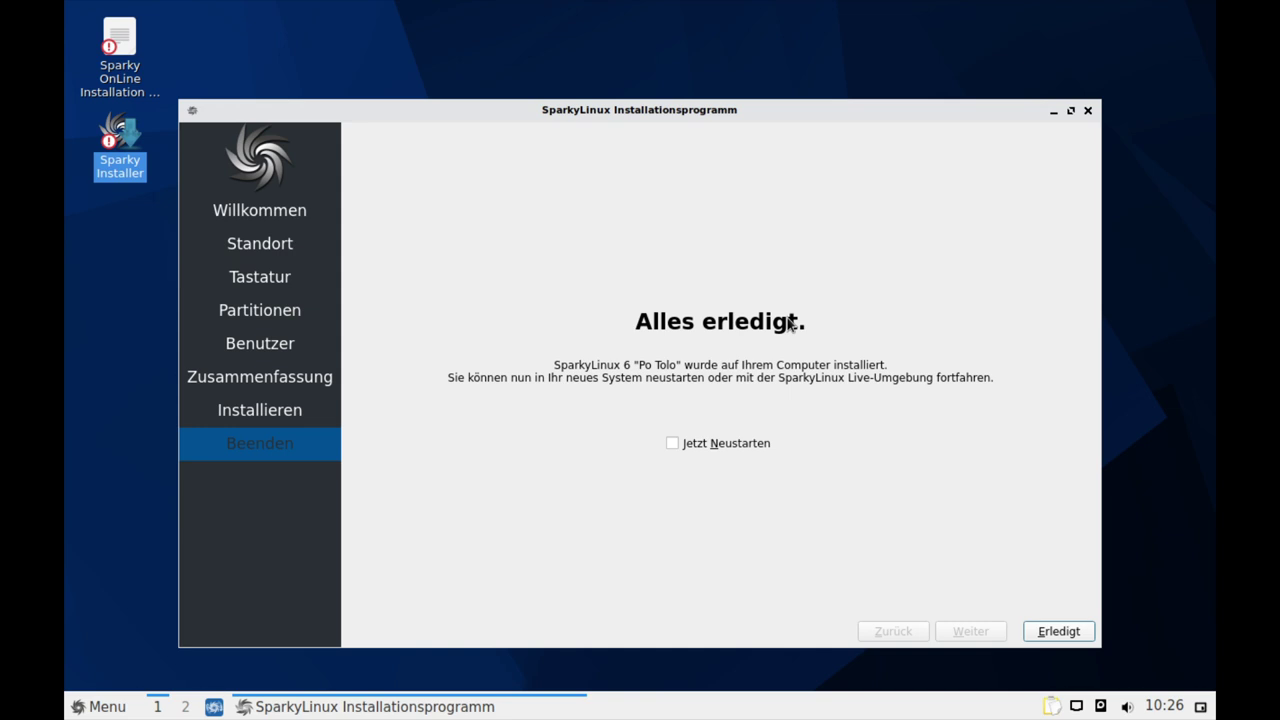
pyautogui.click(749, 443)
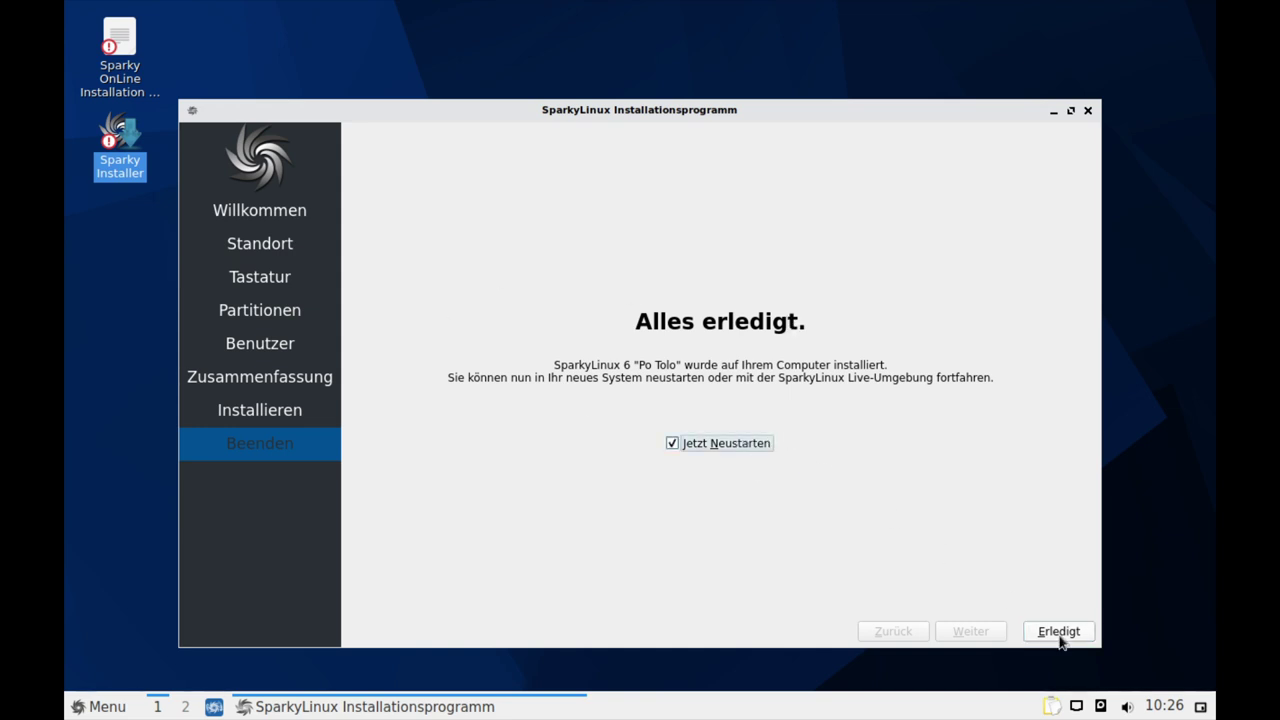
pyautogui.click(1060, 638)
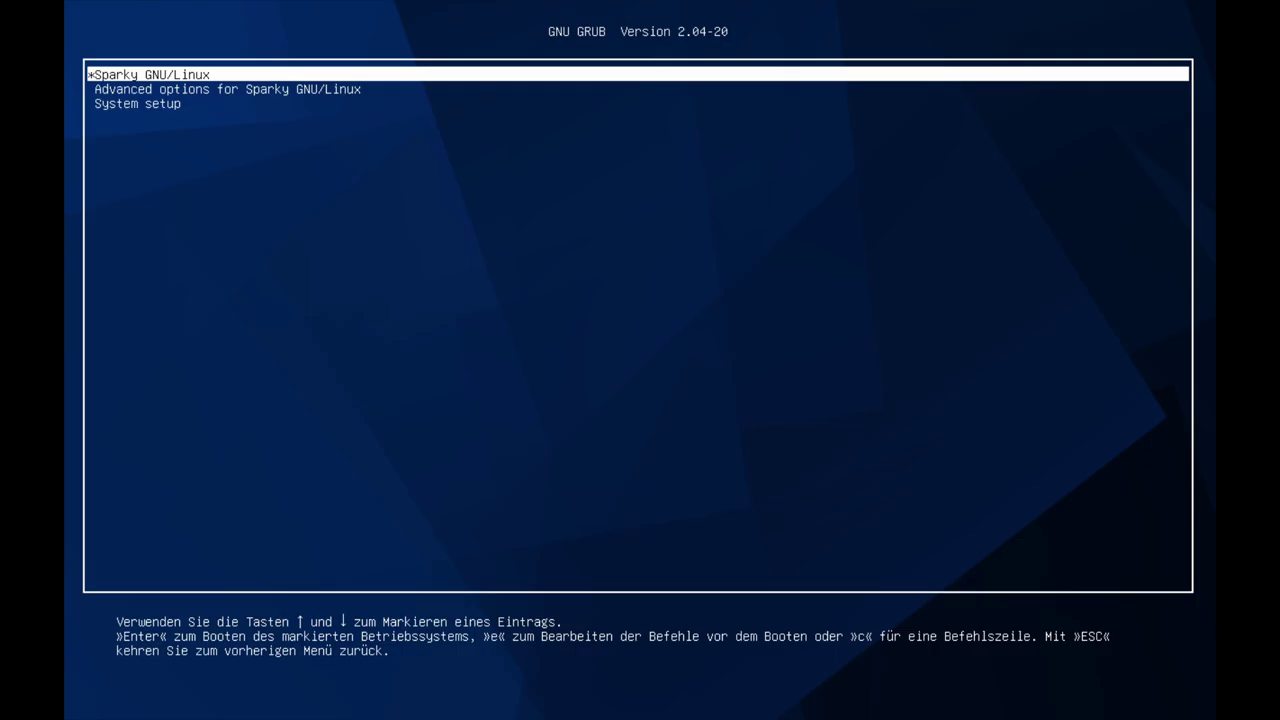
# Boot the installed Sparky GNU/Linux entry and log in with the account password
pyautogui.press('Down')
pyautogui.press('Down')
pyautogui.press('Up')
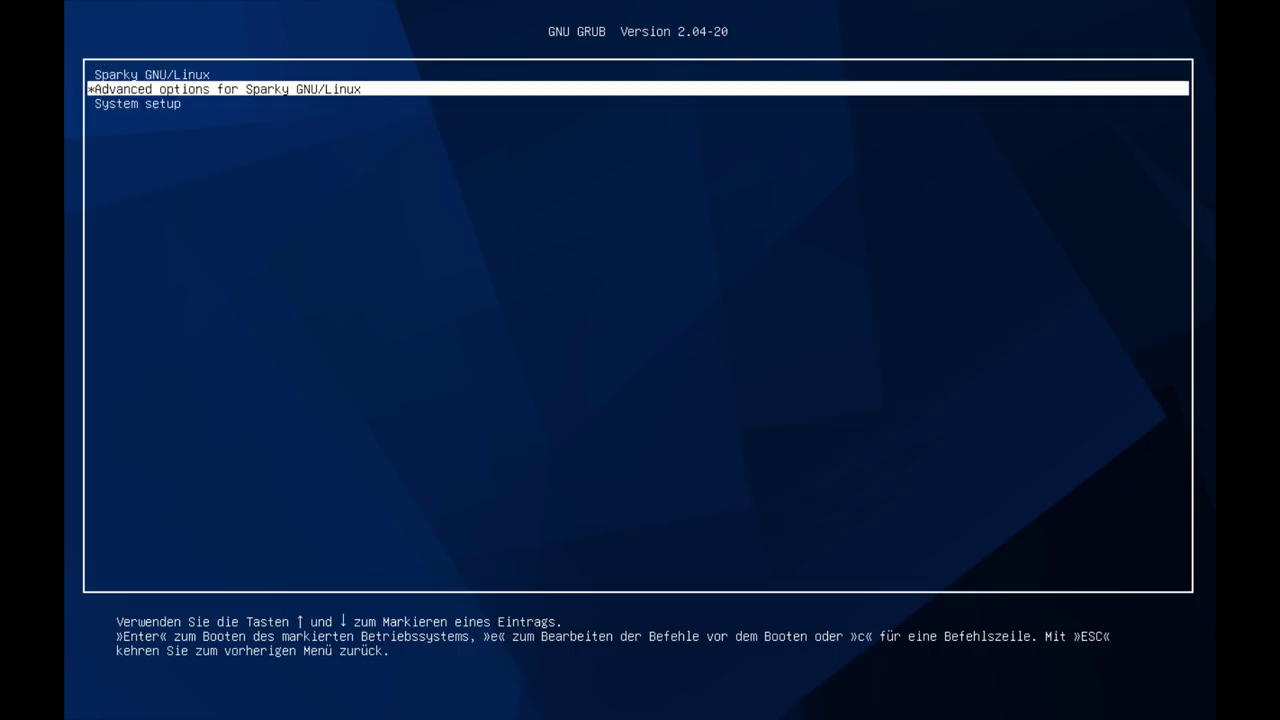
pyautogui.press('Up')
pyautogui.press('Return')
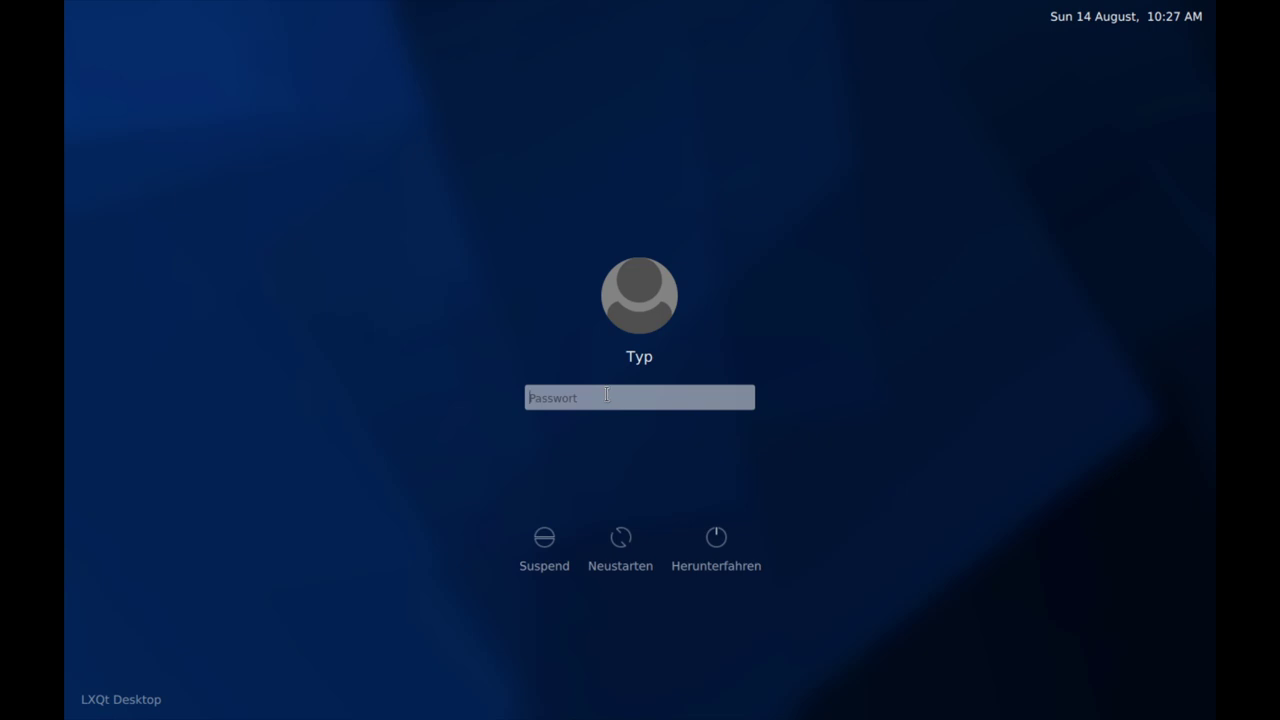
pyautogui.write('••')
pyautogui.click(781, 398)
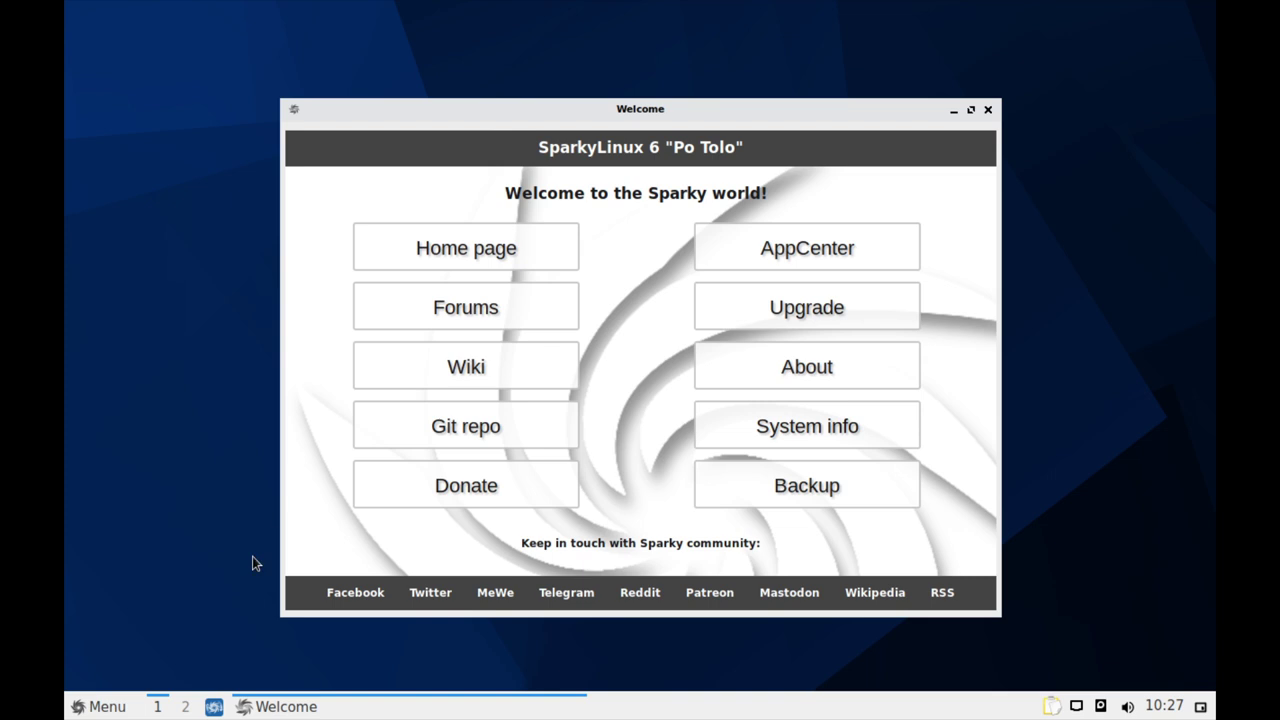
# Show the LXQt-Systemeinstellungen submenu under Menu > Einstellungen
pyautogui.click(100, 707)
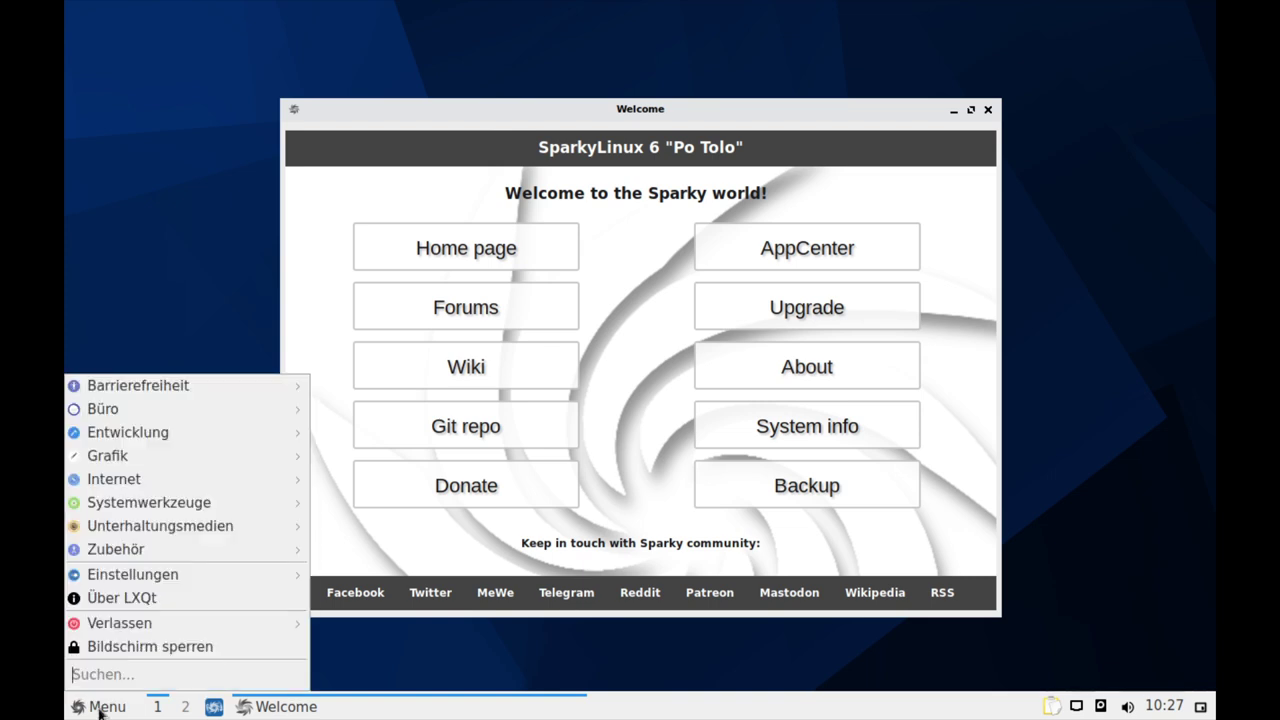
pyautogui.moveTo(150, 580)
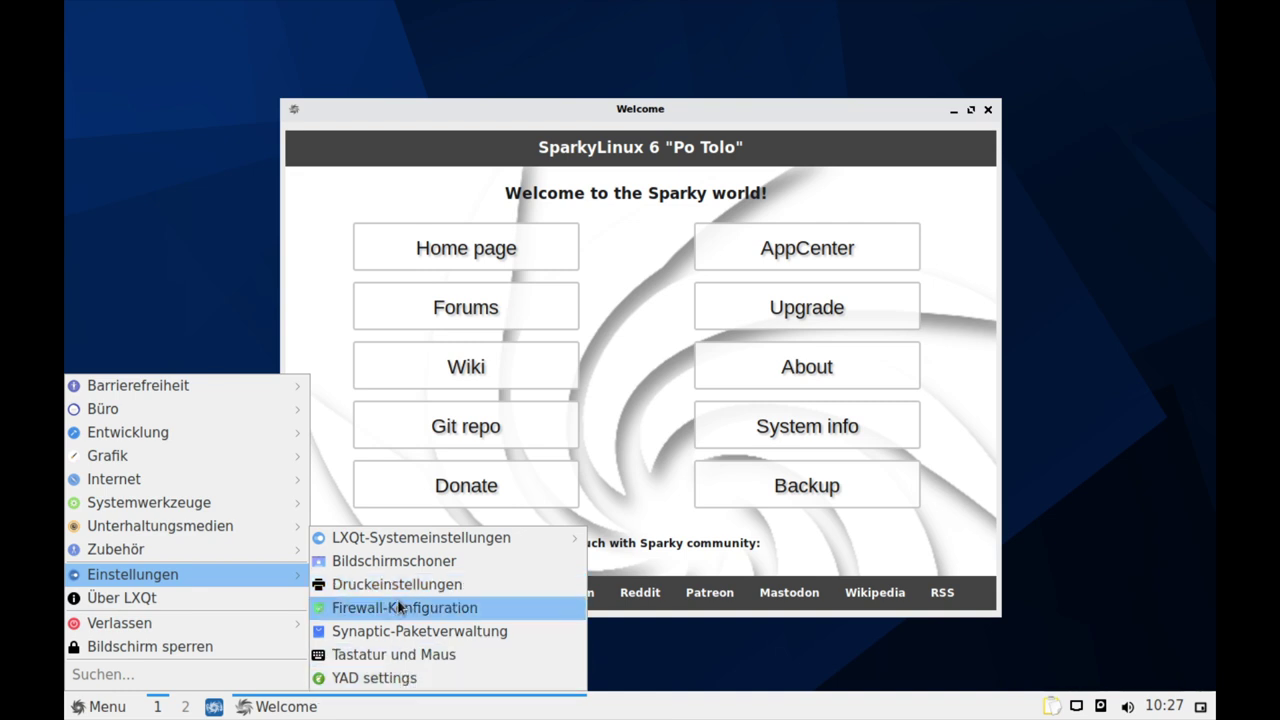
pyautogui.moveTo(405, 541)
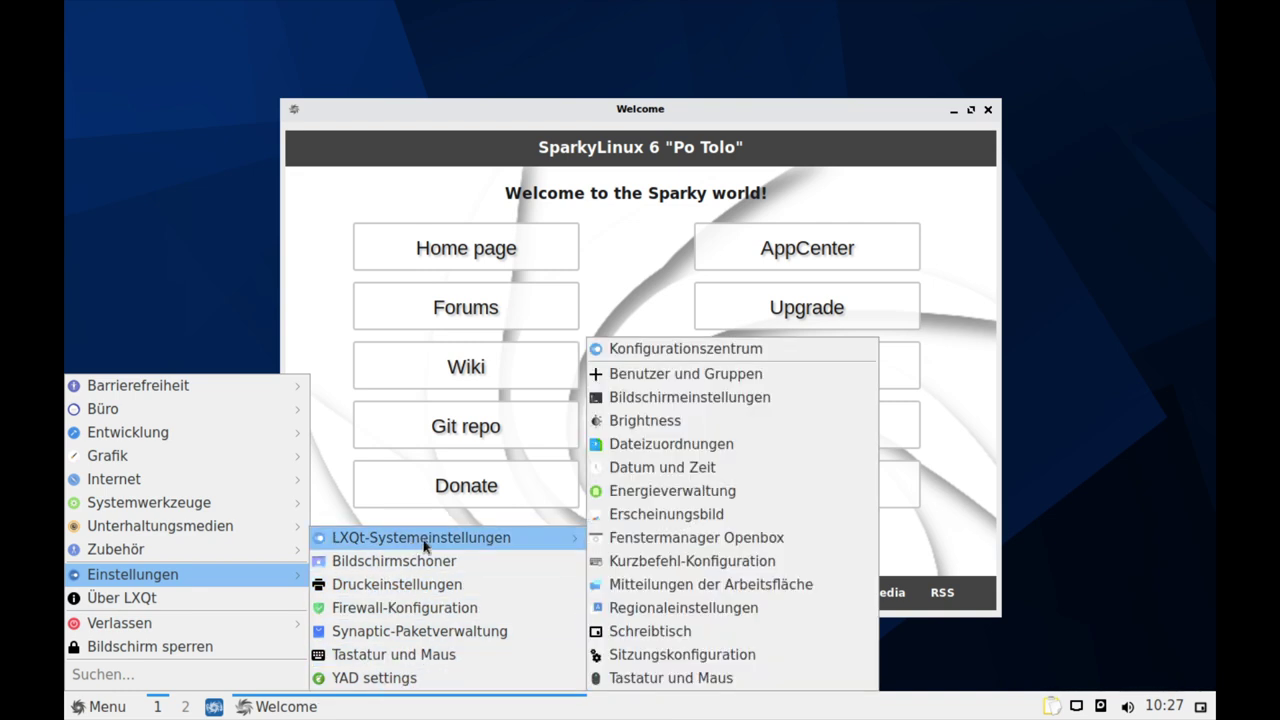
# Set Auflösung to 1920x1080, apply and keep it, then recentre the Welcome window
pyautogui.click(680, 406)
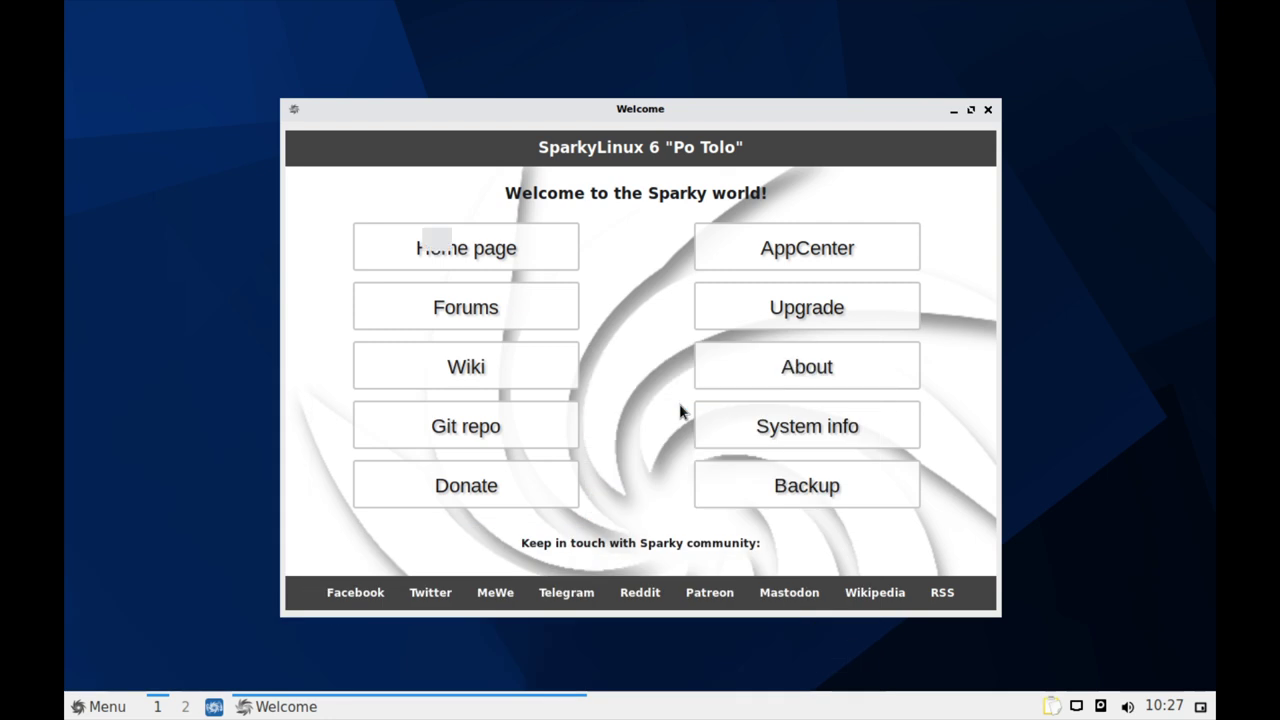
pyautogui.click(784, 355)
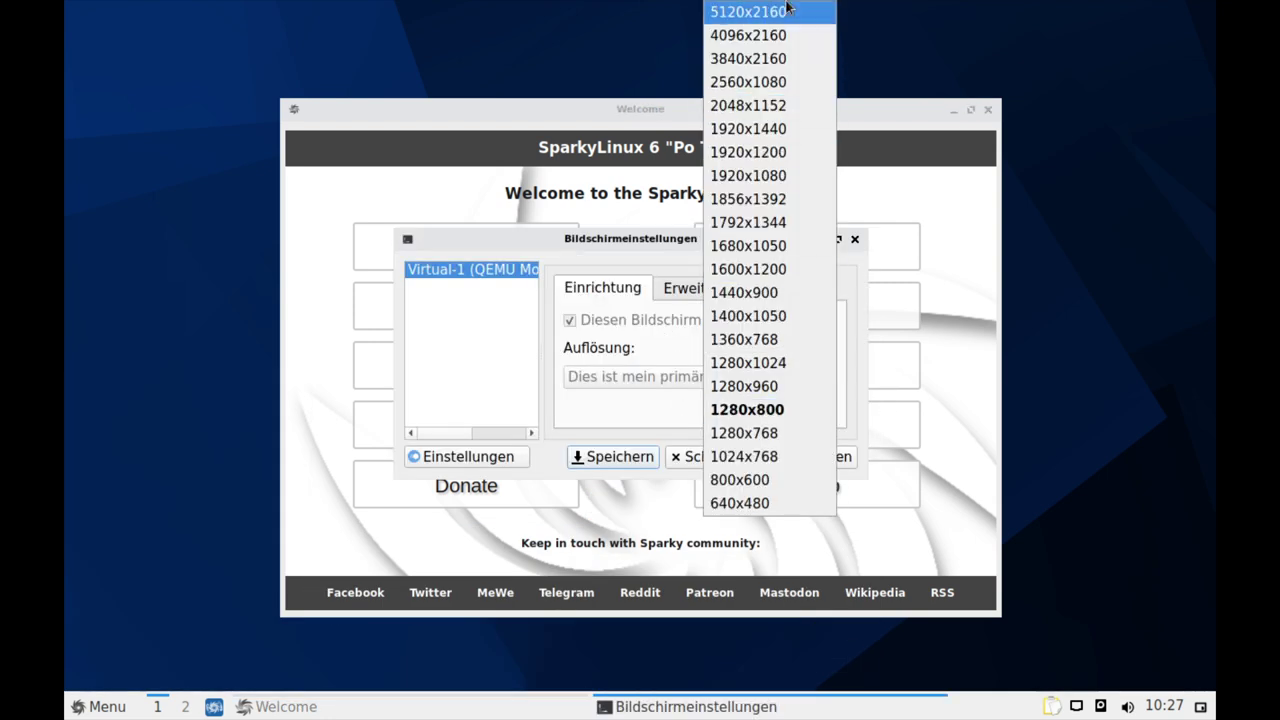
pyautogui.click(766, 176)
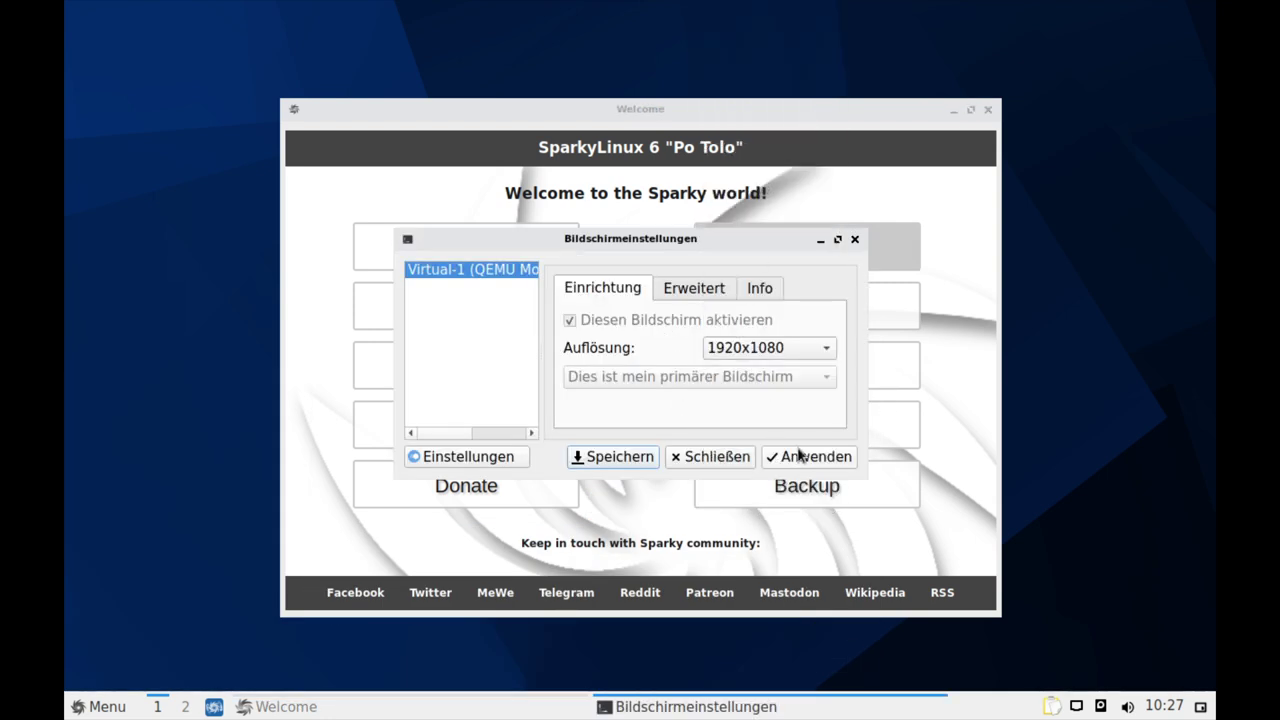
pyautogui.click(808, 456)
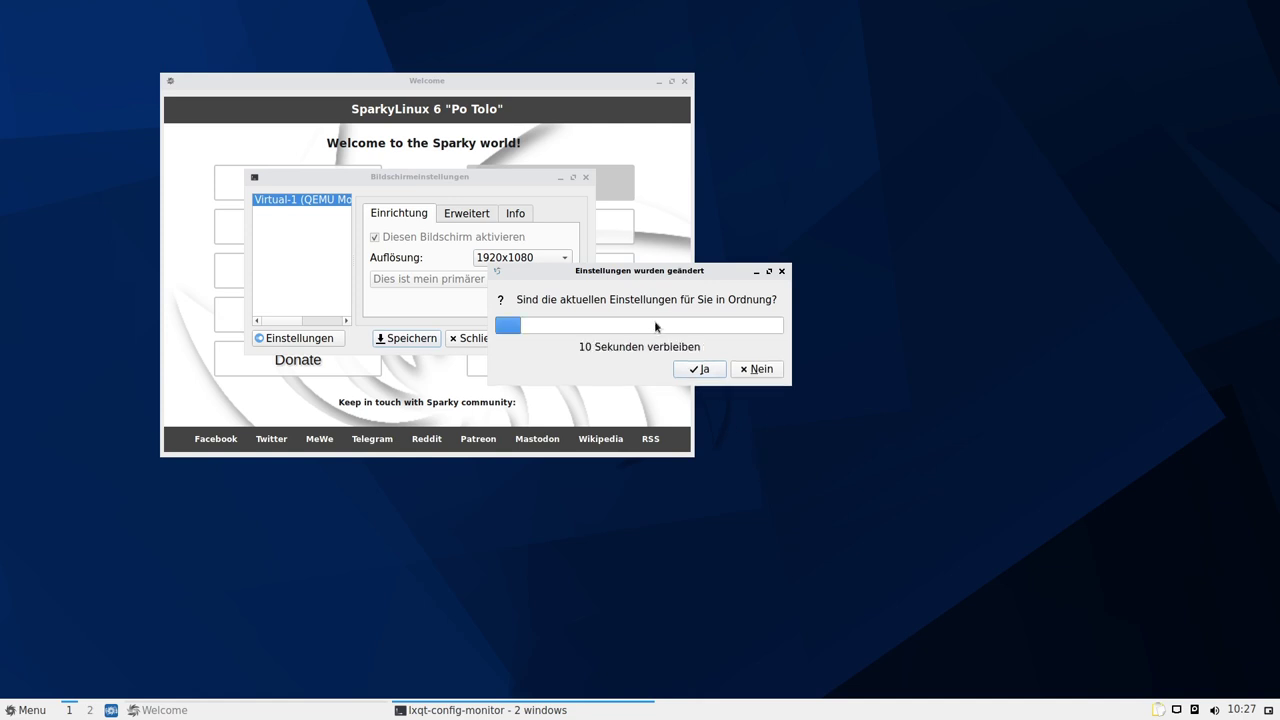
pyautogui.click(712, 369)
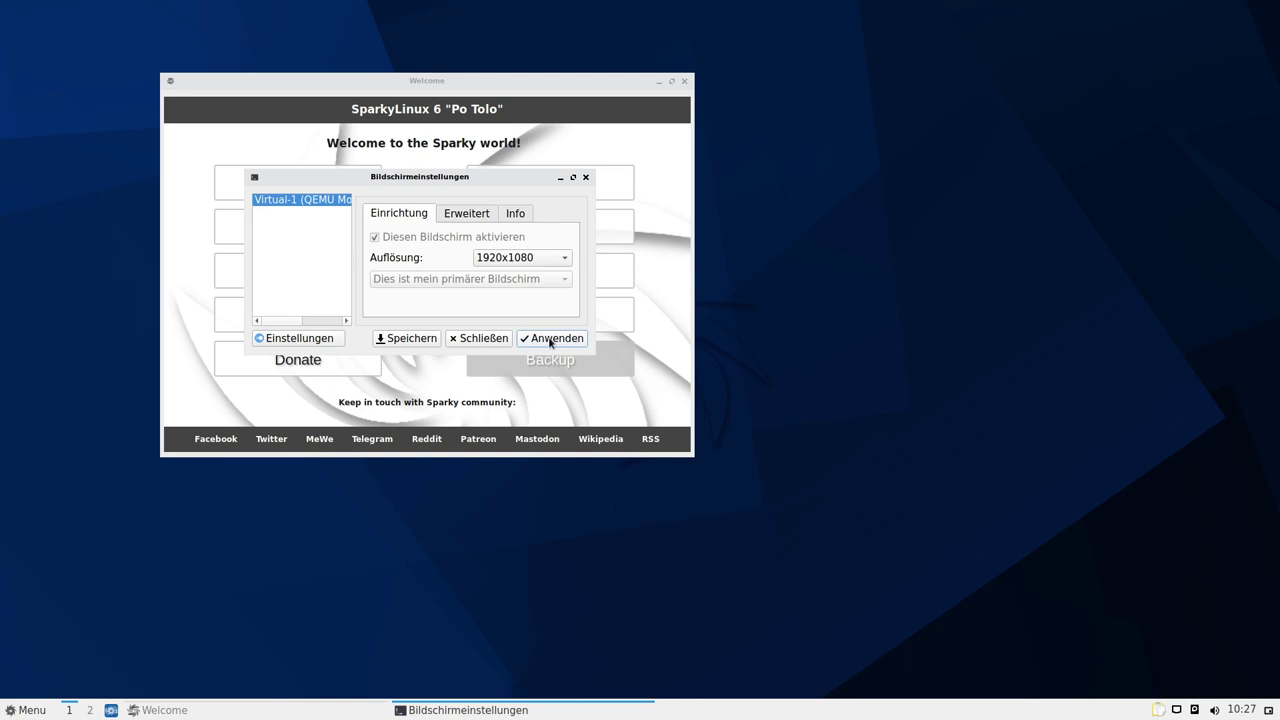
pyautogui.click(498, 343)
pyautogui.moveTo(552, 91); pyautogui.dragTo(802, 176)
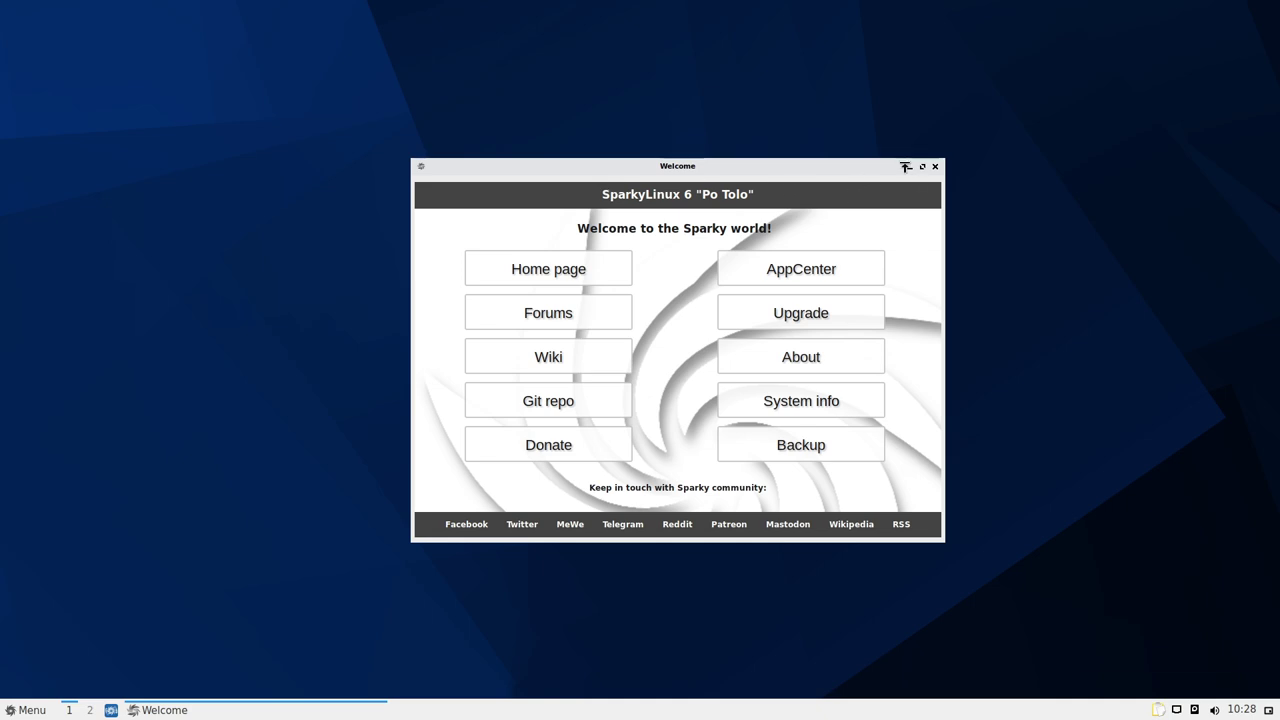
pyautogui.click(922, 167)
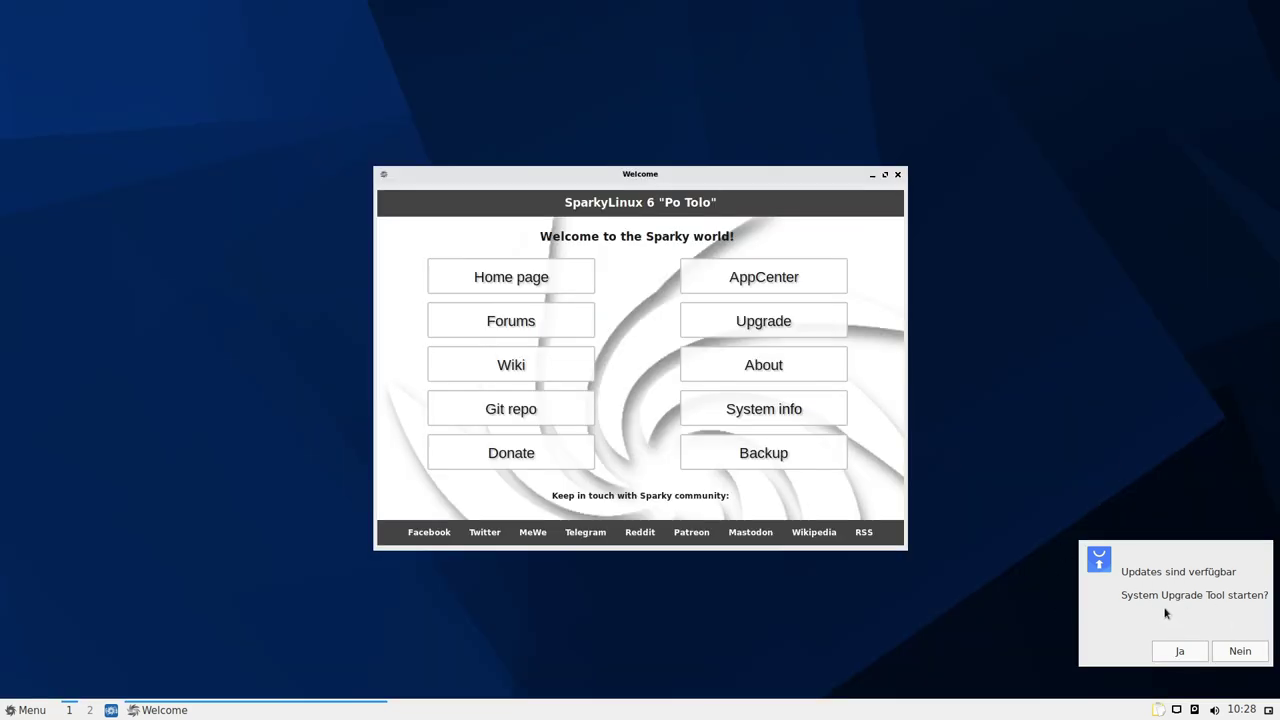
pyautogui.click(1240, 651)
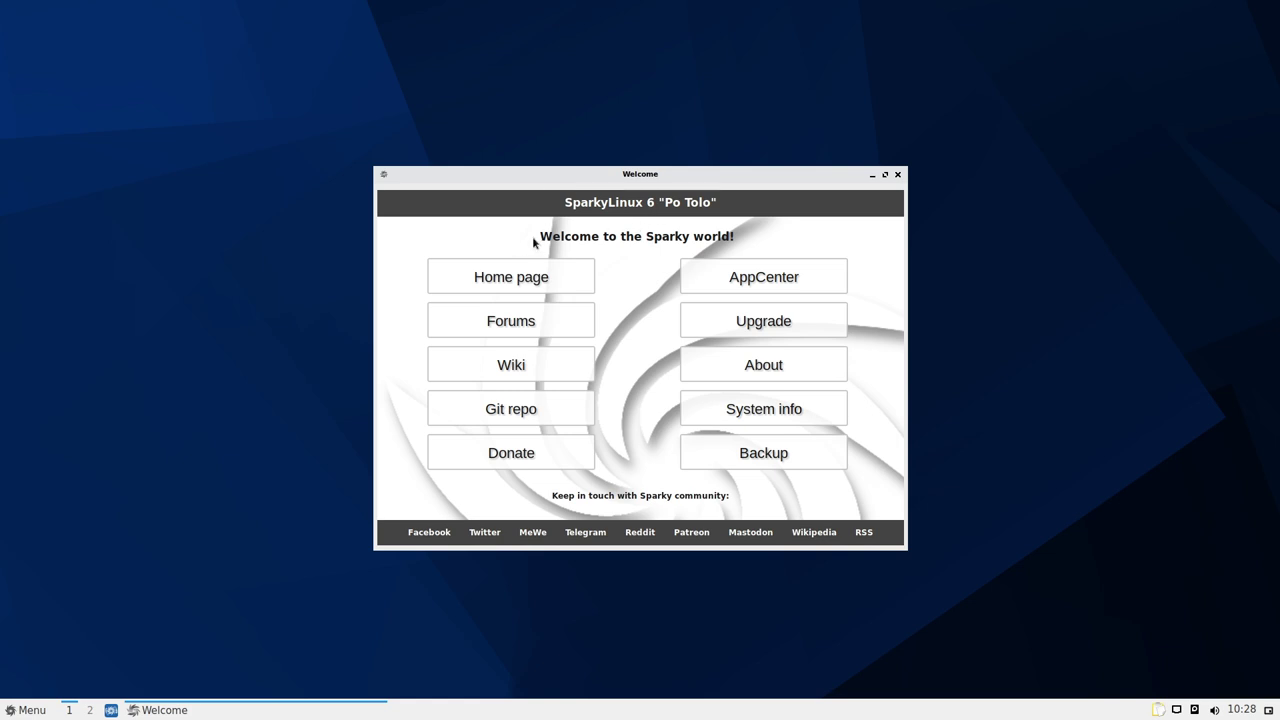
pyautogui.tripleClick(600, 235)
pyautogui.click(640, 261)
pyautogui.click(697, 280)
pyautogui.click(695, 378)
pyautogui.click(510, 277)
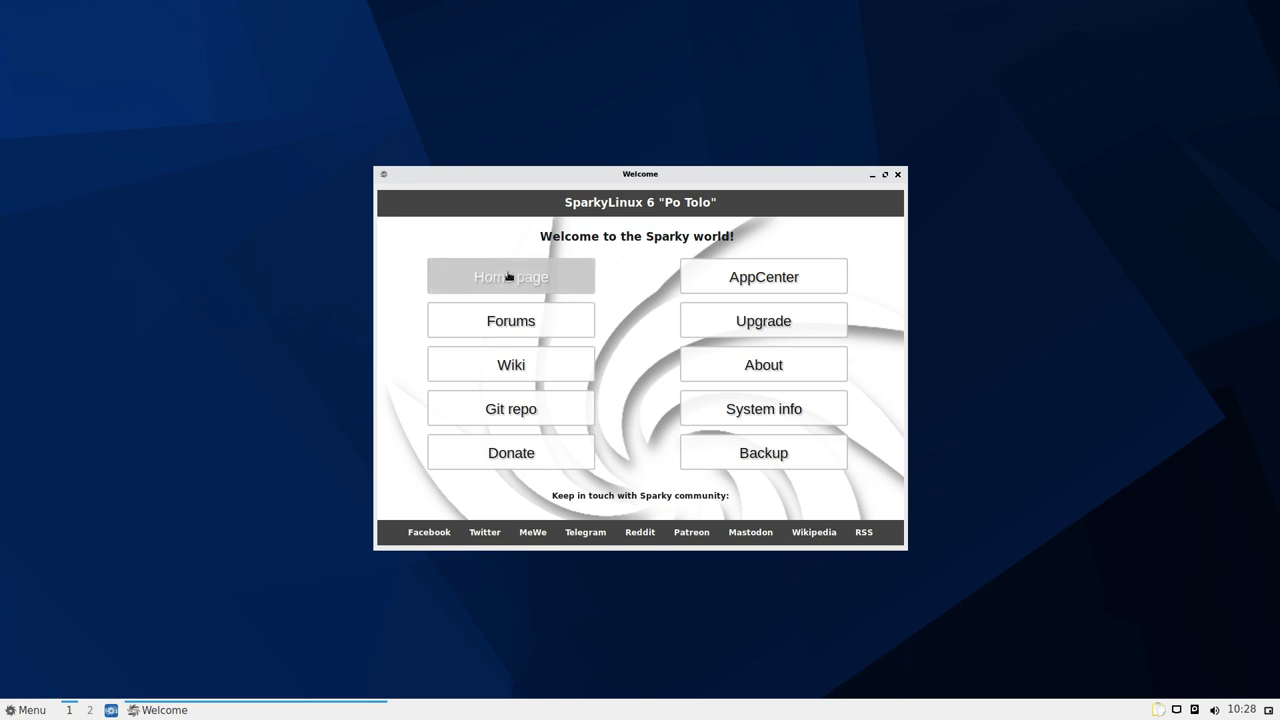
pyautogui.click(511, 365)
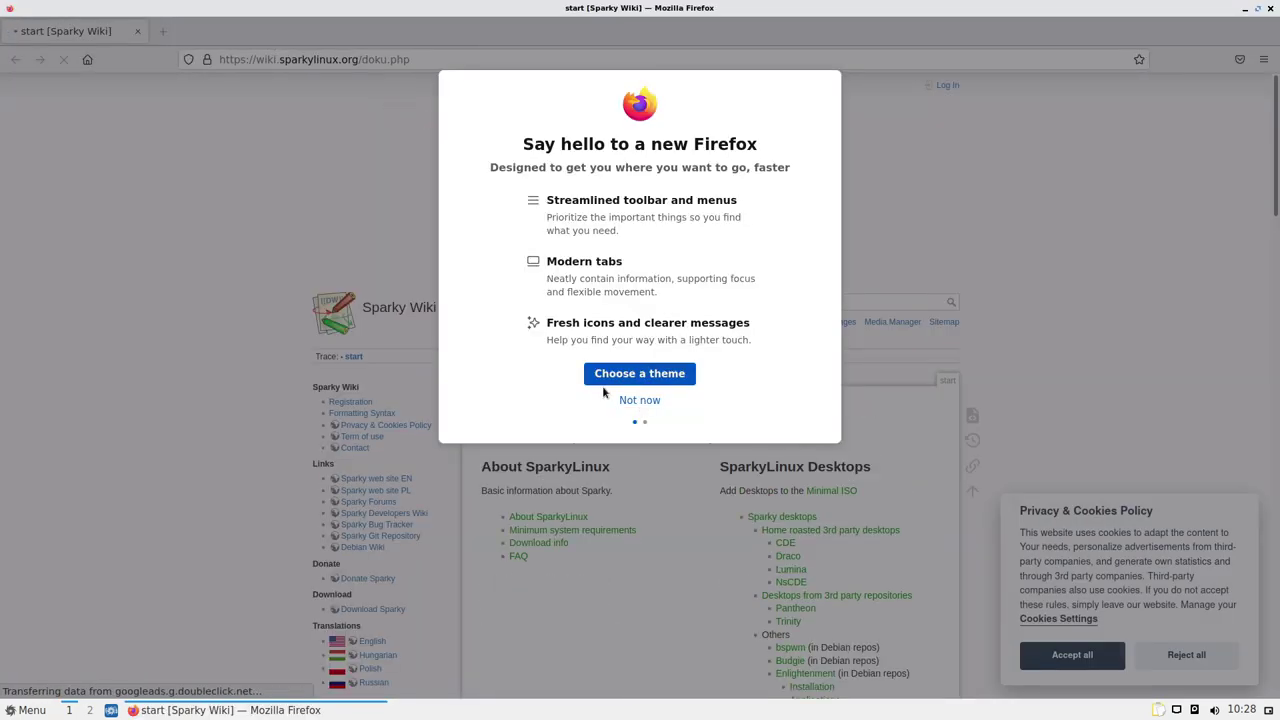
pyautogui.click(639, 400)
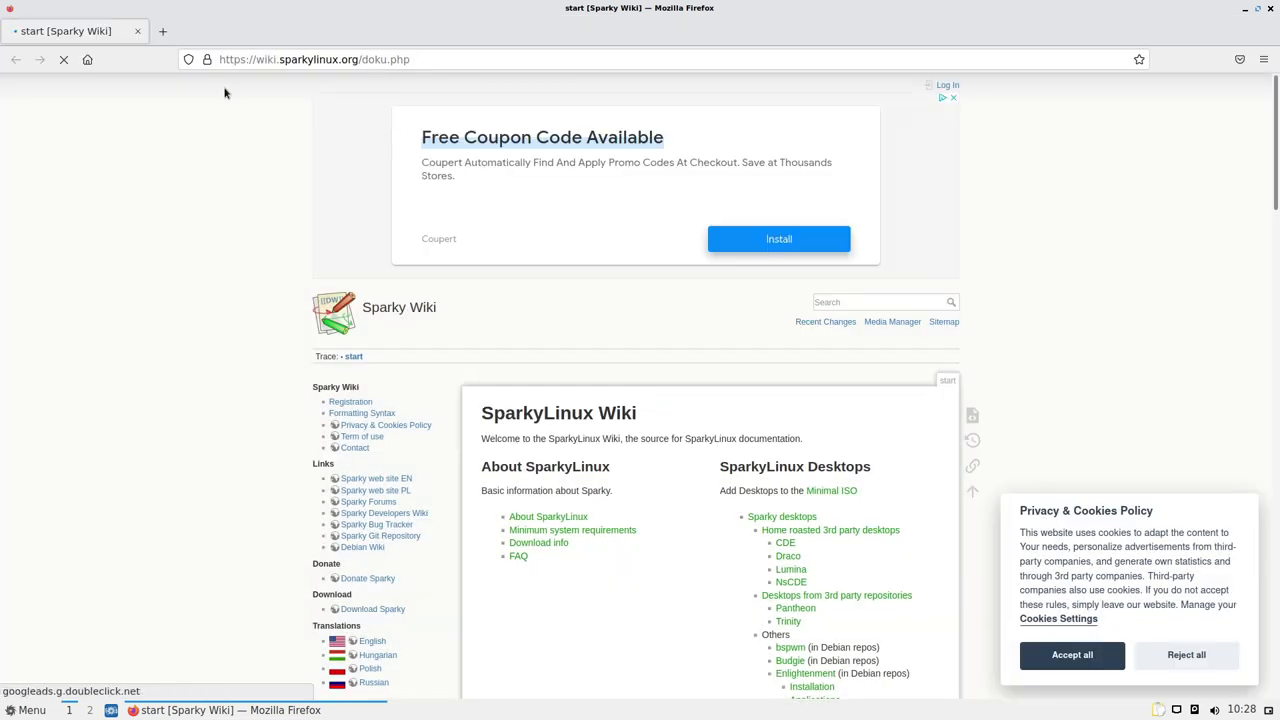
pyautogui.scroll(-3, 280, 391)
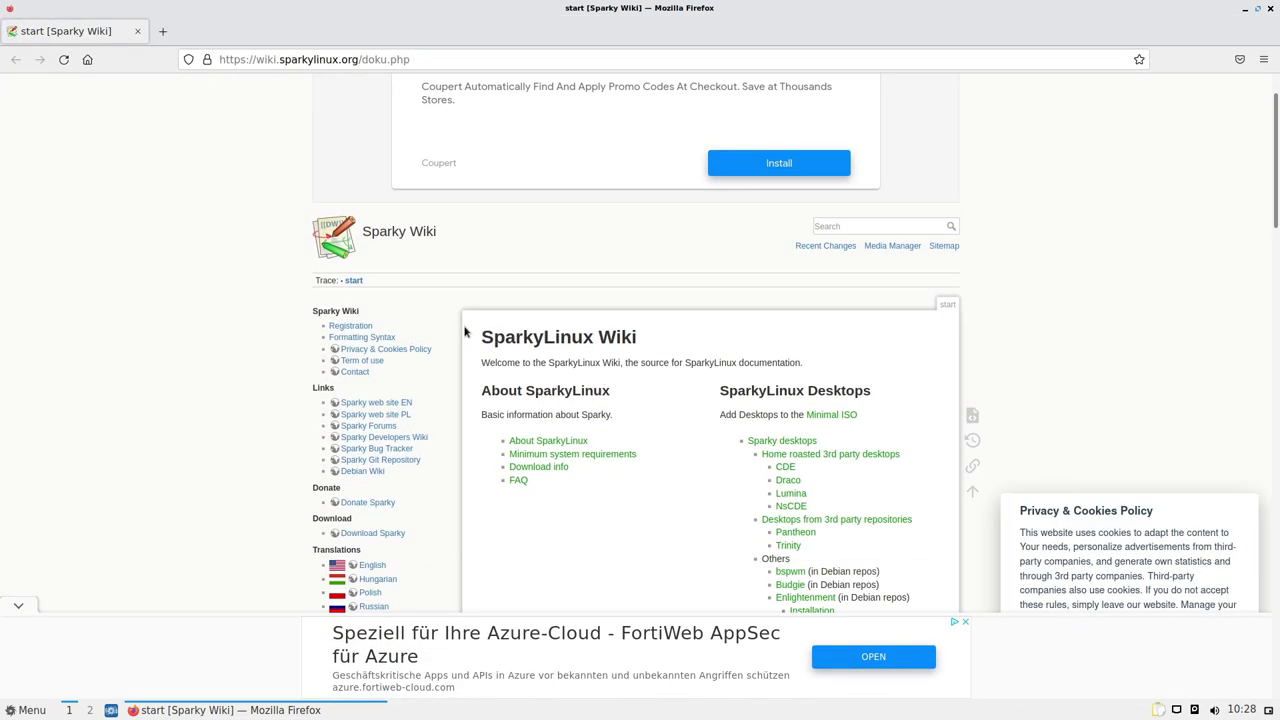
pyautogui.scroll(-6, 680, 329)
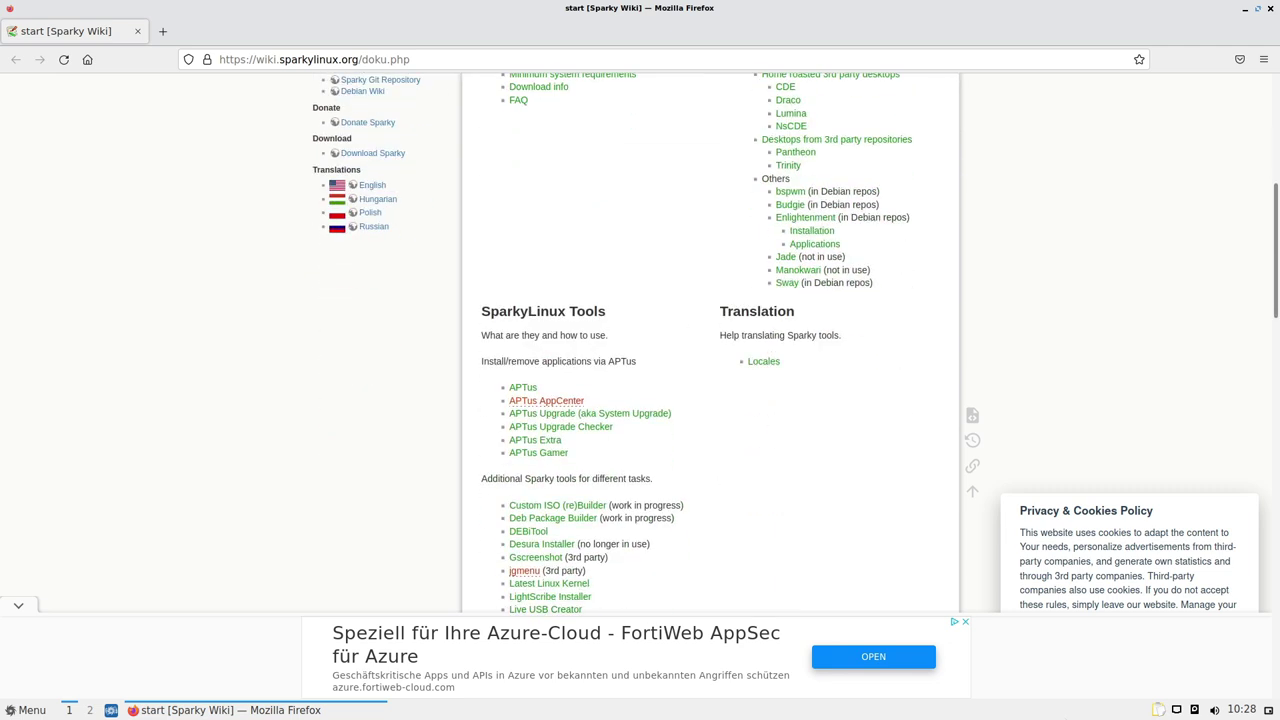
pyautogui.scroll(6, 786, 70)
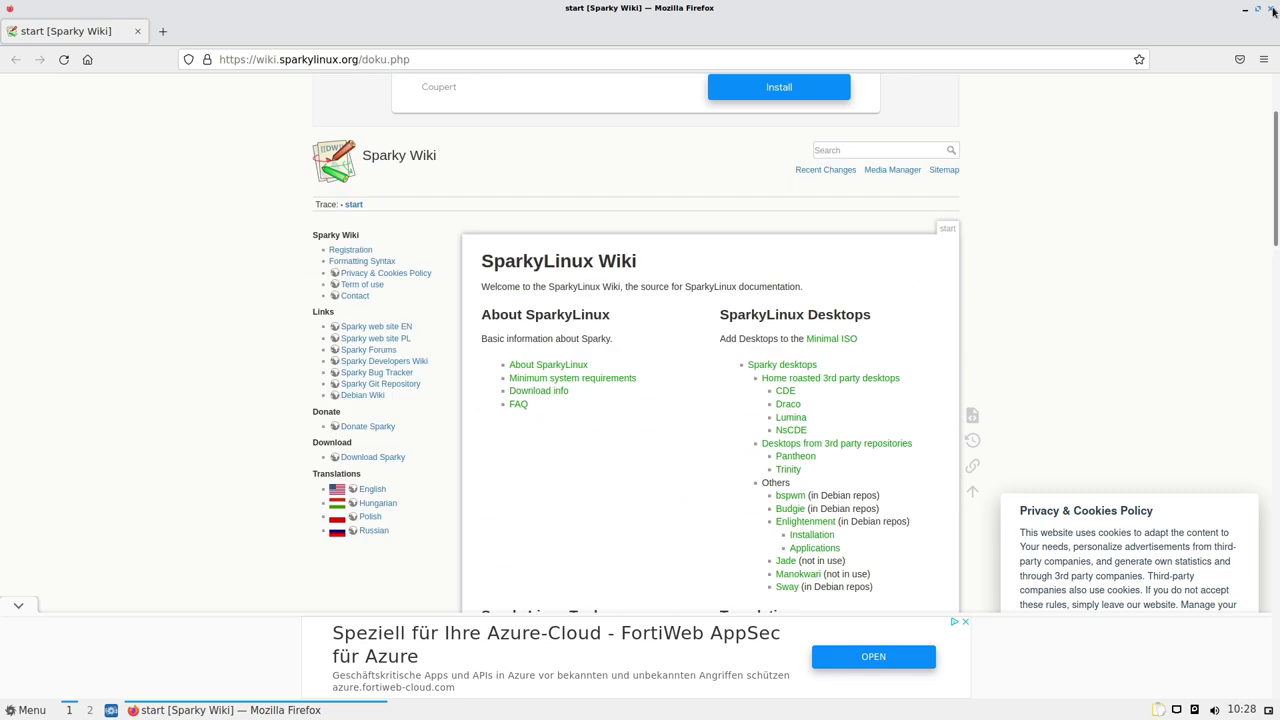
pyautogui.click(1272, 10)
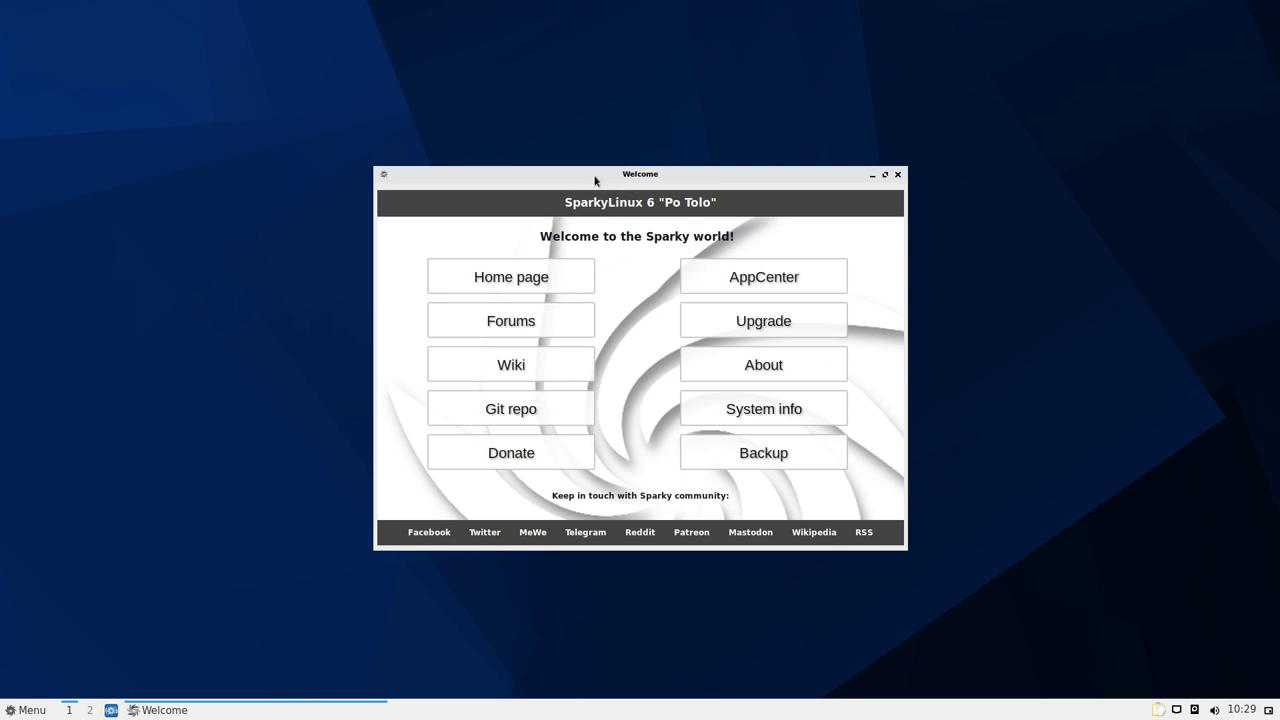
pyautogui.click(512, 412)
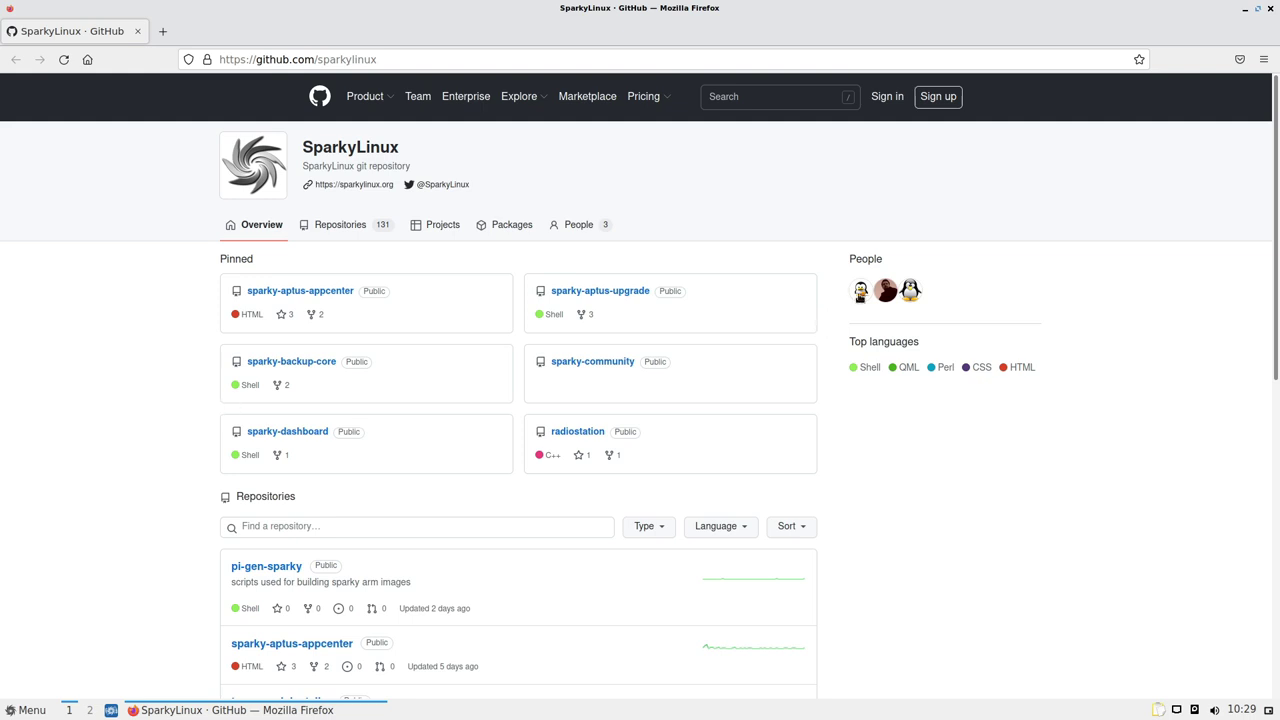
pyautogui.moveTo(886, 291)
pyautogui.scroll(-4, 161, 393)
pyautogui.scroll(5, 160, 394)
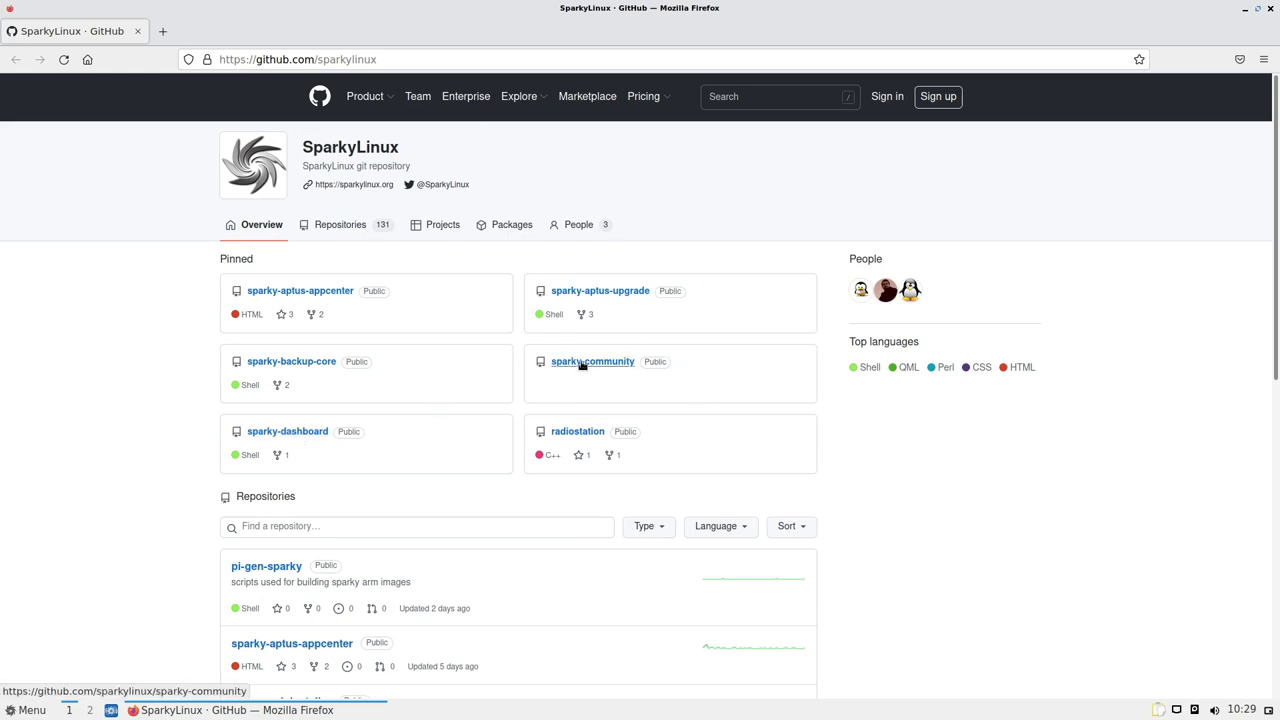
pyautogui.scroll(-10, 186, 371)
pyautogui.scroll(7, 186, 371)
pyautogui.scroll(3, 310, 385)
pyautogui.scroll(-10, 250, 380)
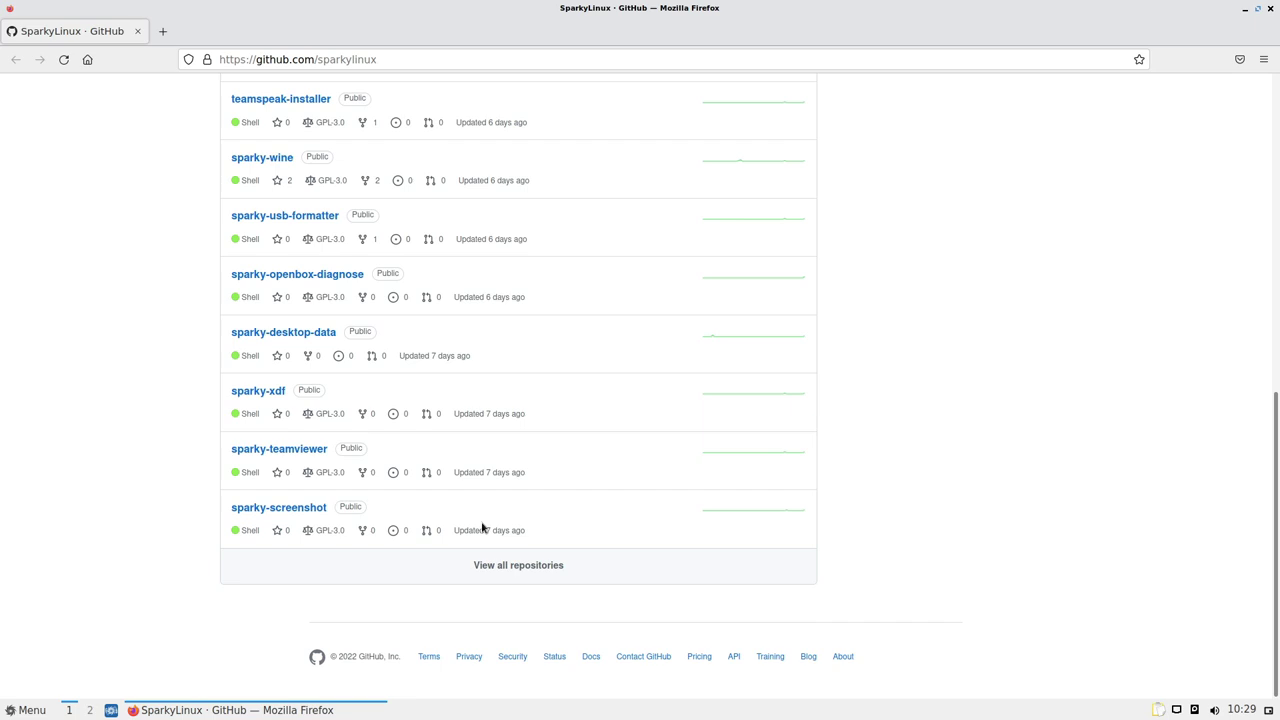
pyautogui.scroll(10, 169, 383)
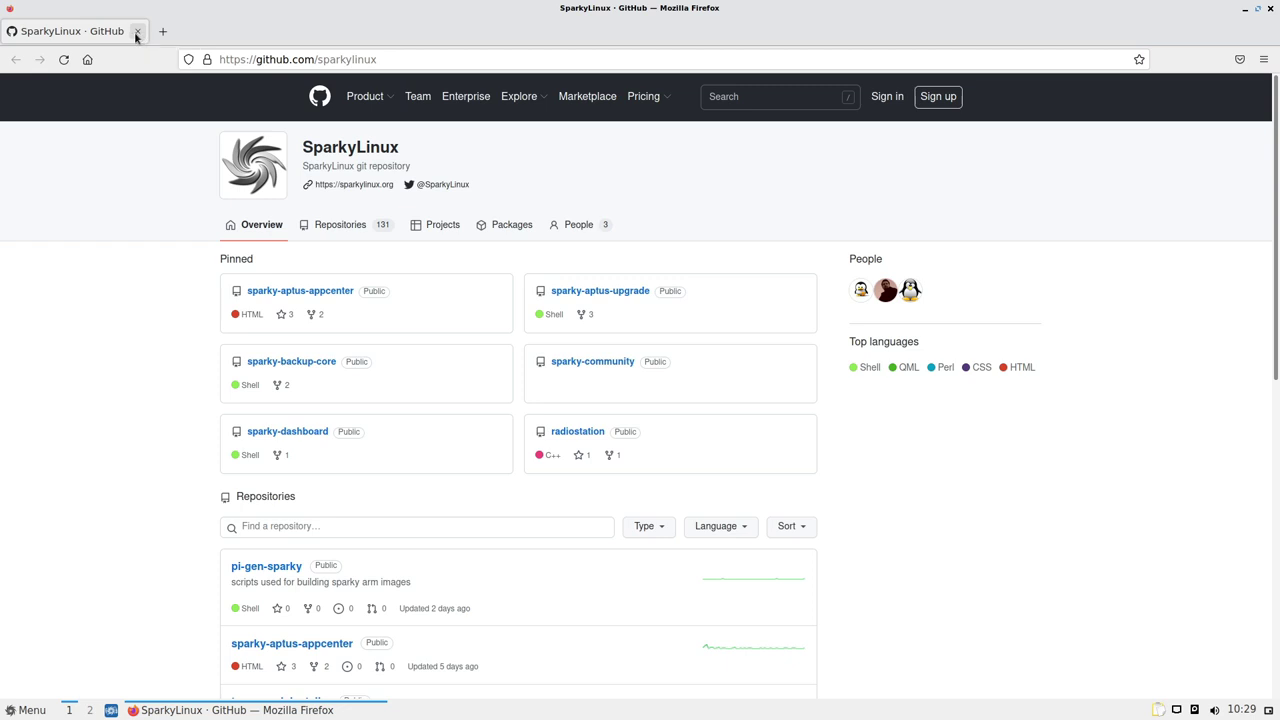
pyautogui.click(137, 32)
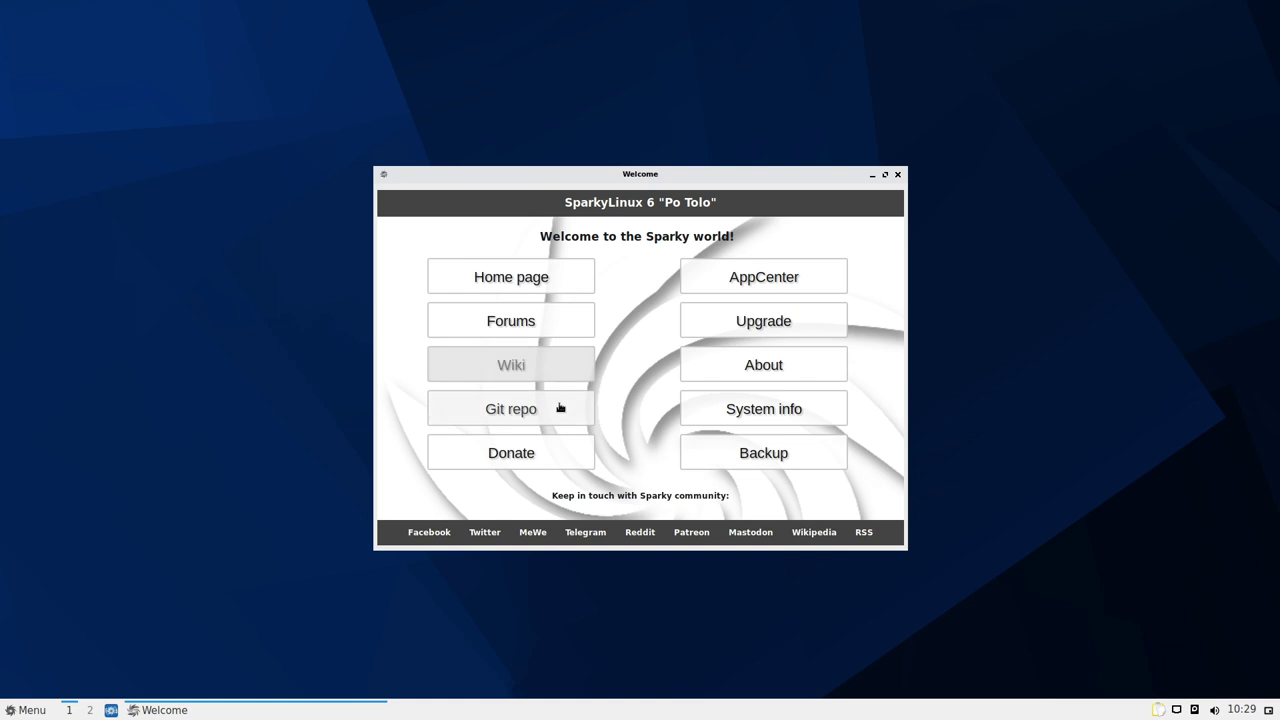
# Launch AppCenter from Welcome, authenticate with the admin password, and reposition its window
pyautogui.click(773, 284)
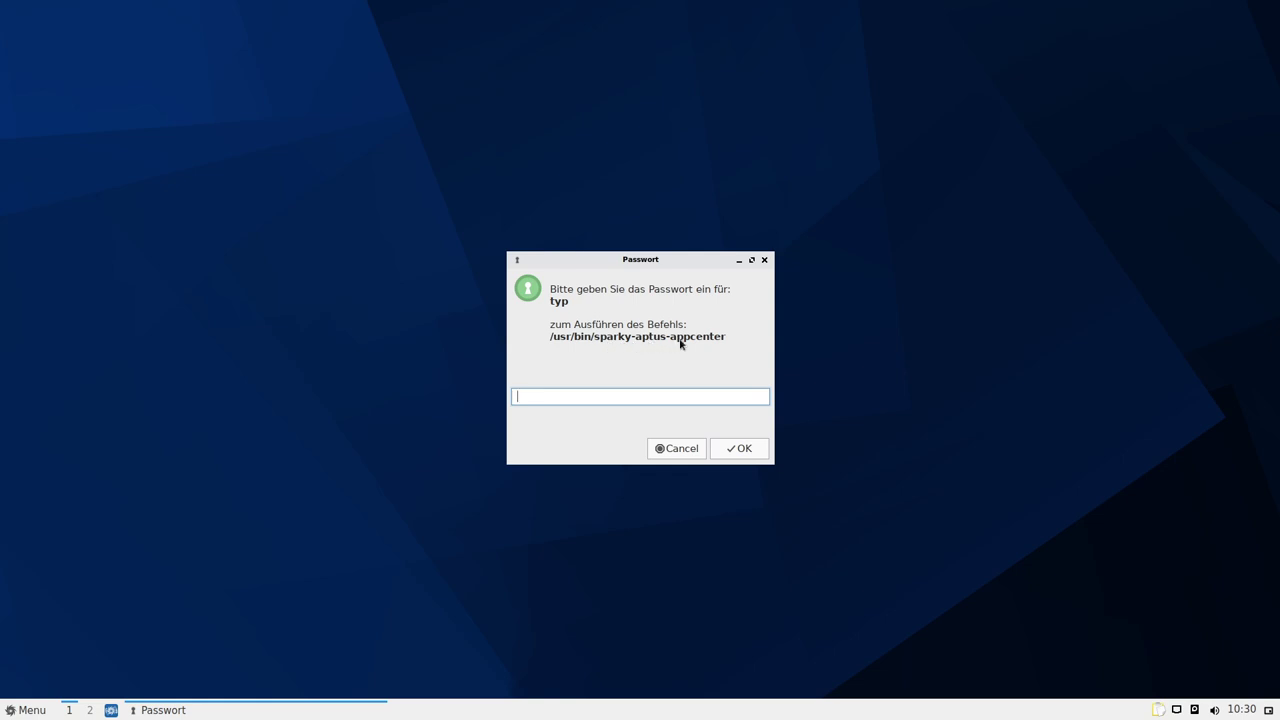
pyautogui.write('***')
pyautogui.press('Return')
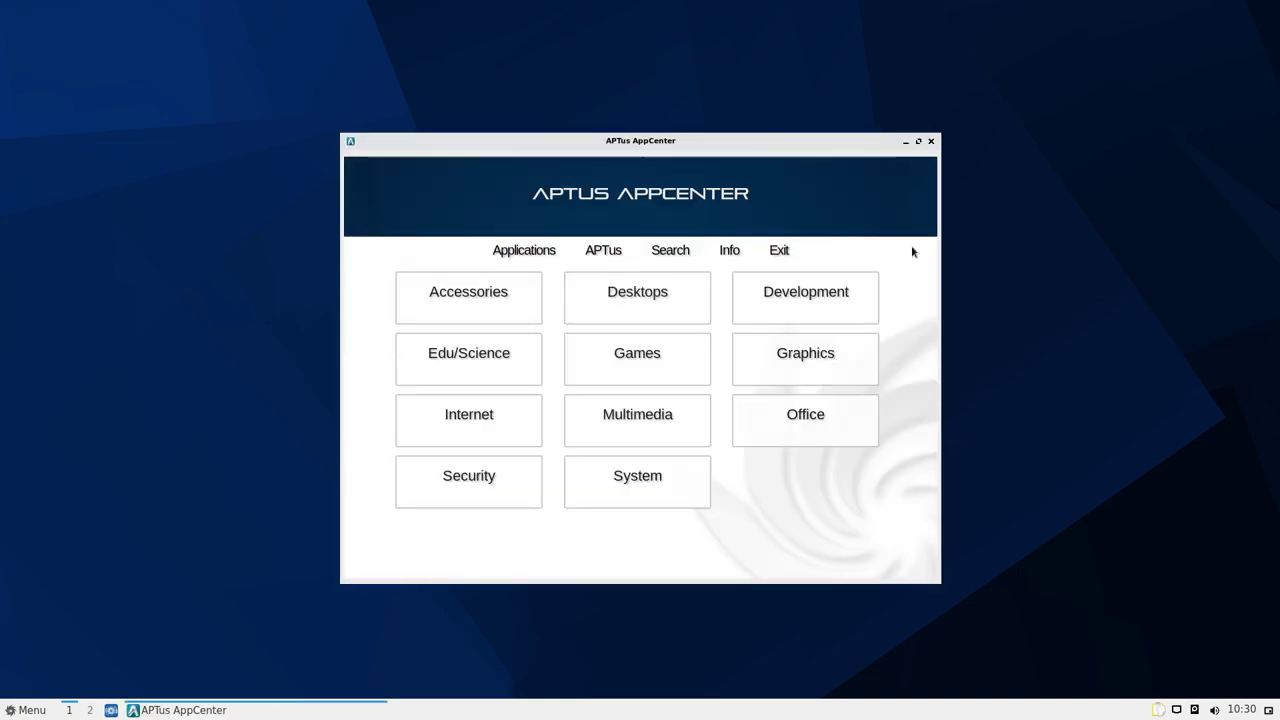
pyautogui.moveTo(640, 141); pyautogui.dragTo(669, 115)
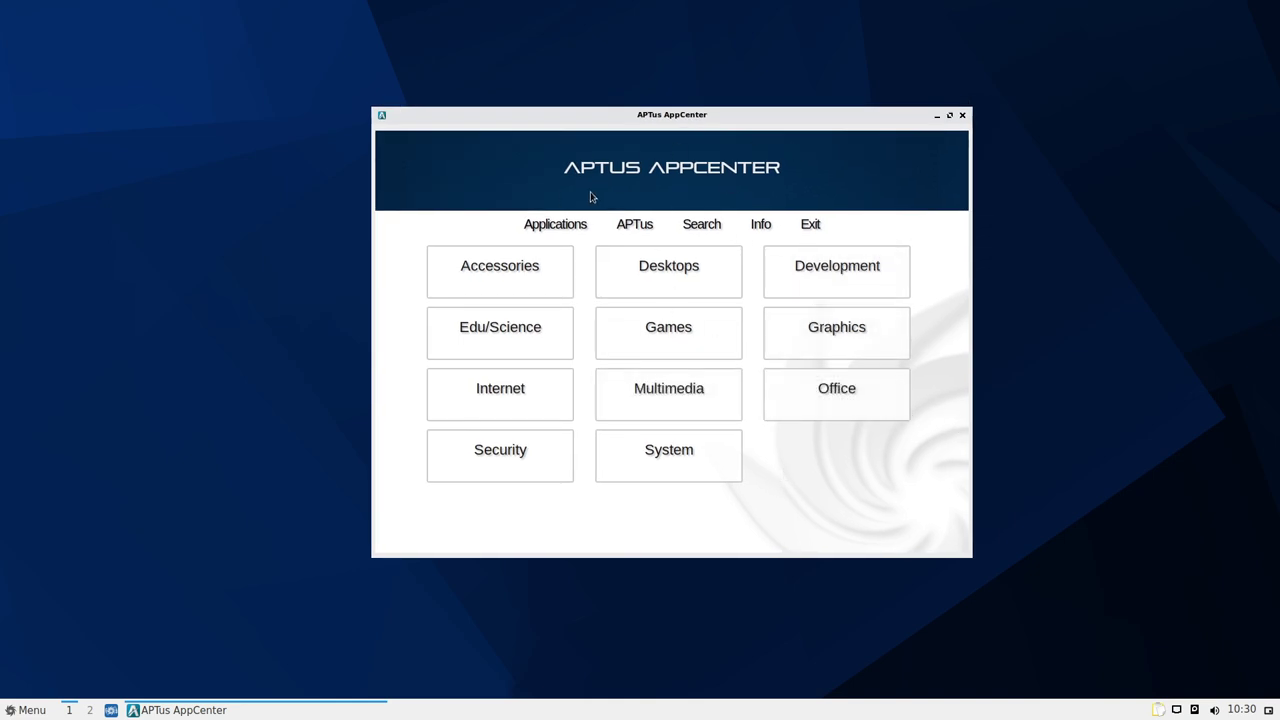
# Browse the Accessories > File Managers list, then return to Accessories
pyautogui.click(491, 289)
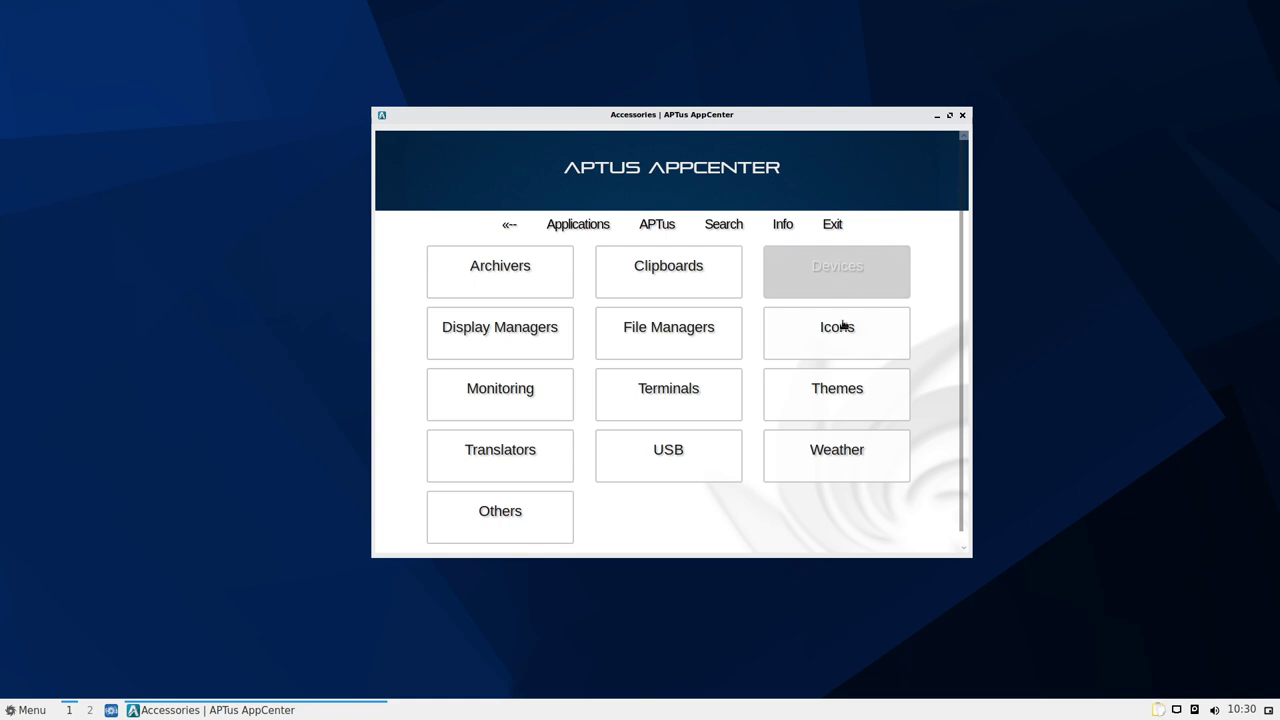
pyautogui.click(693, 334)
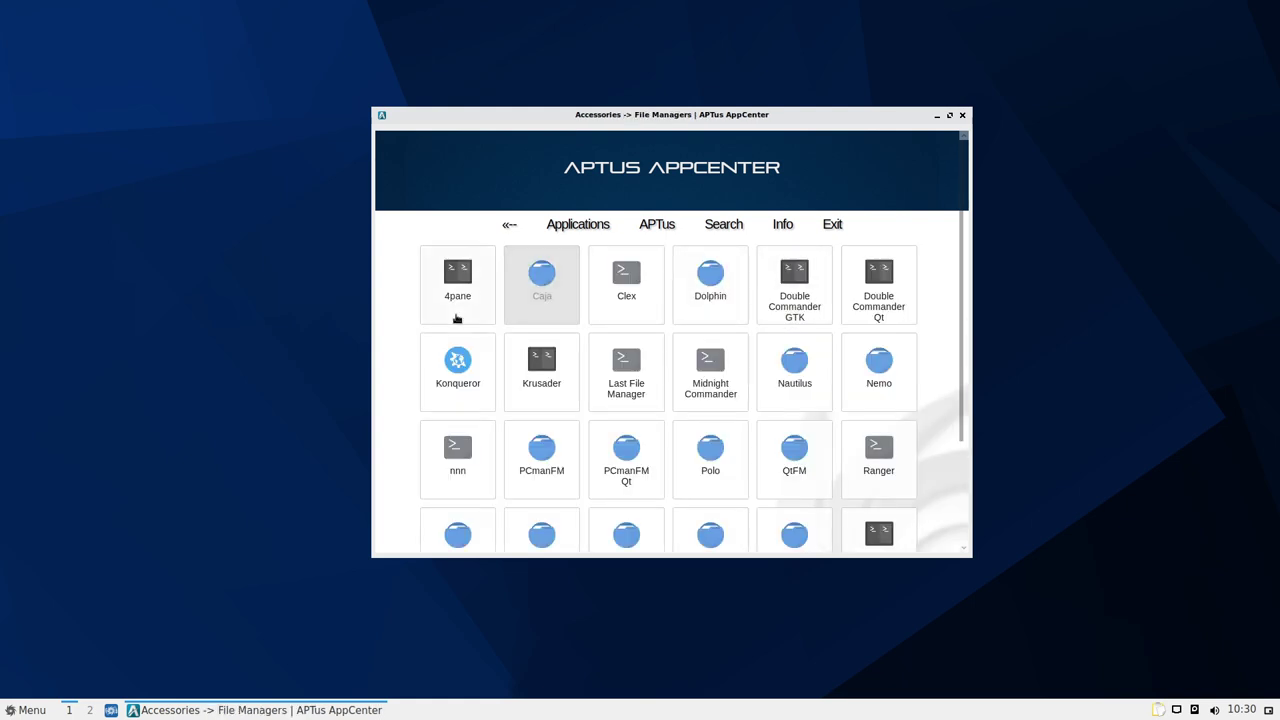
pyautogui.scroll(-2, 849, 347)
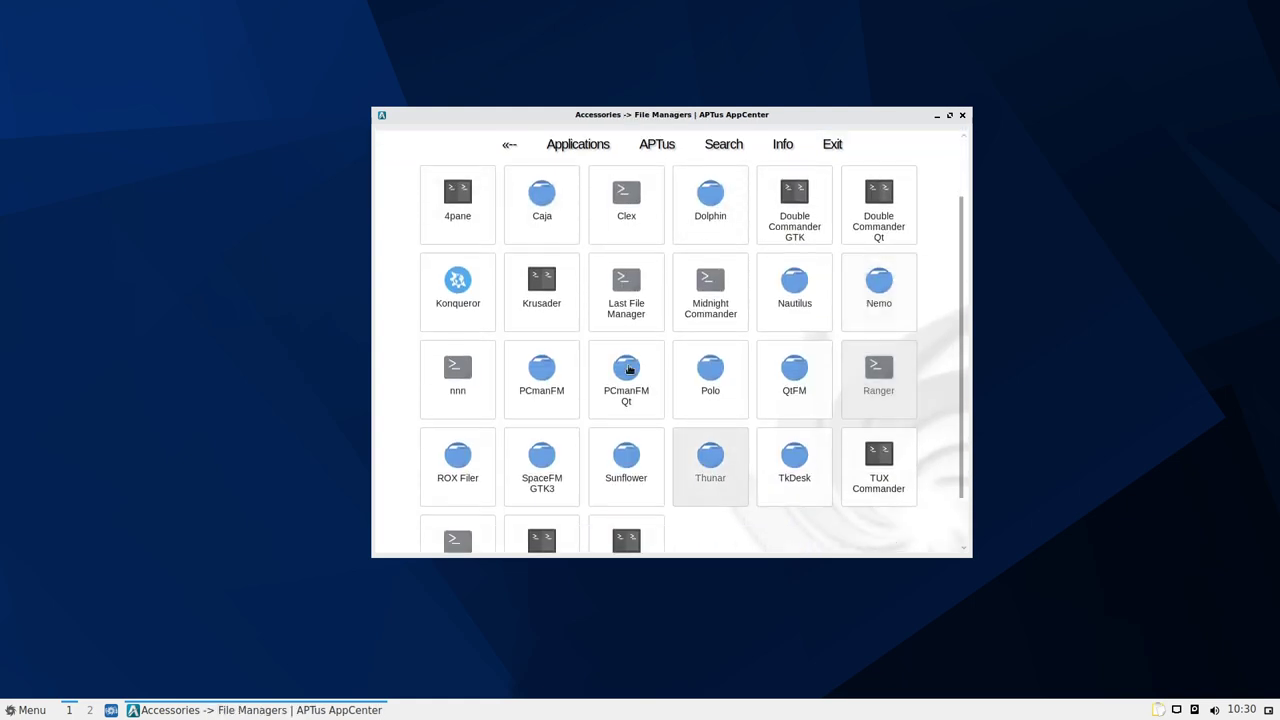
pyautogui.scroll(-1, 750, 470)
pyautogui.scroll(3, 780, 470)
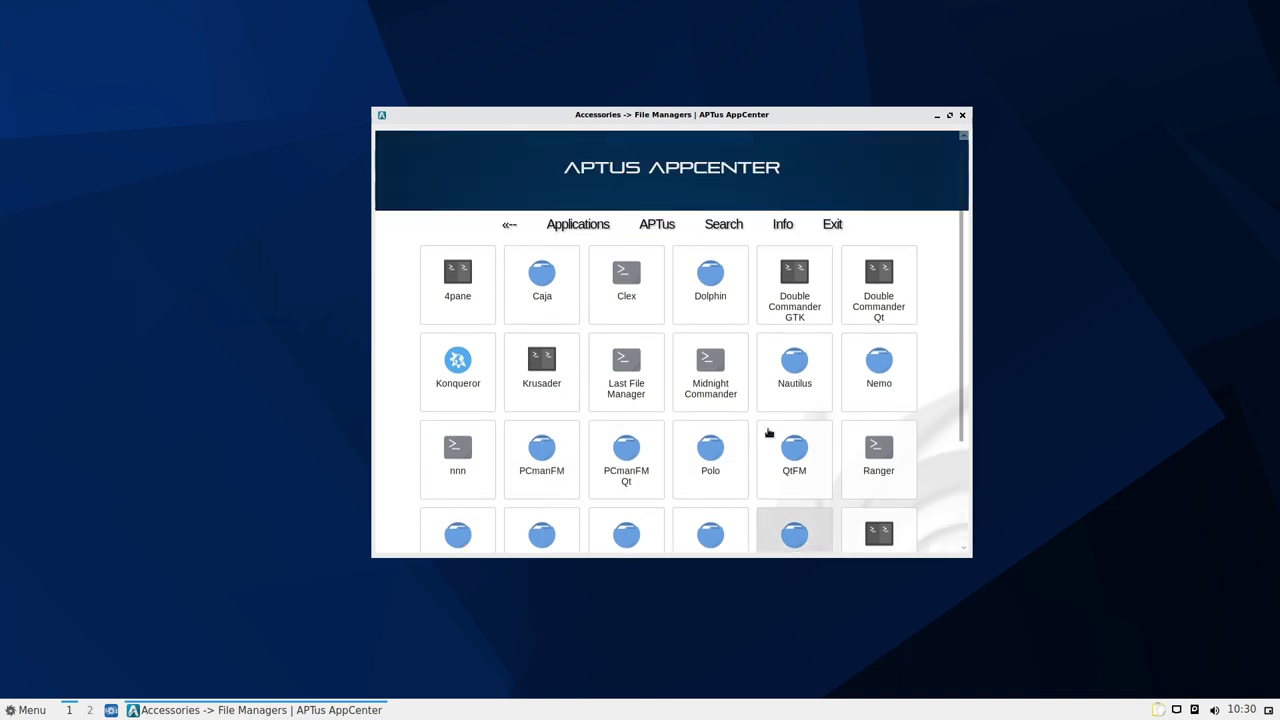
pyautogui.scroll(-4, 771, 514)
pyautogui.scroll(4, 752, 497)
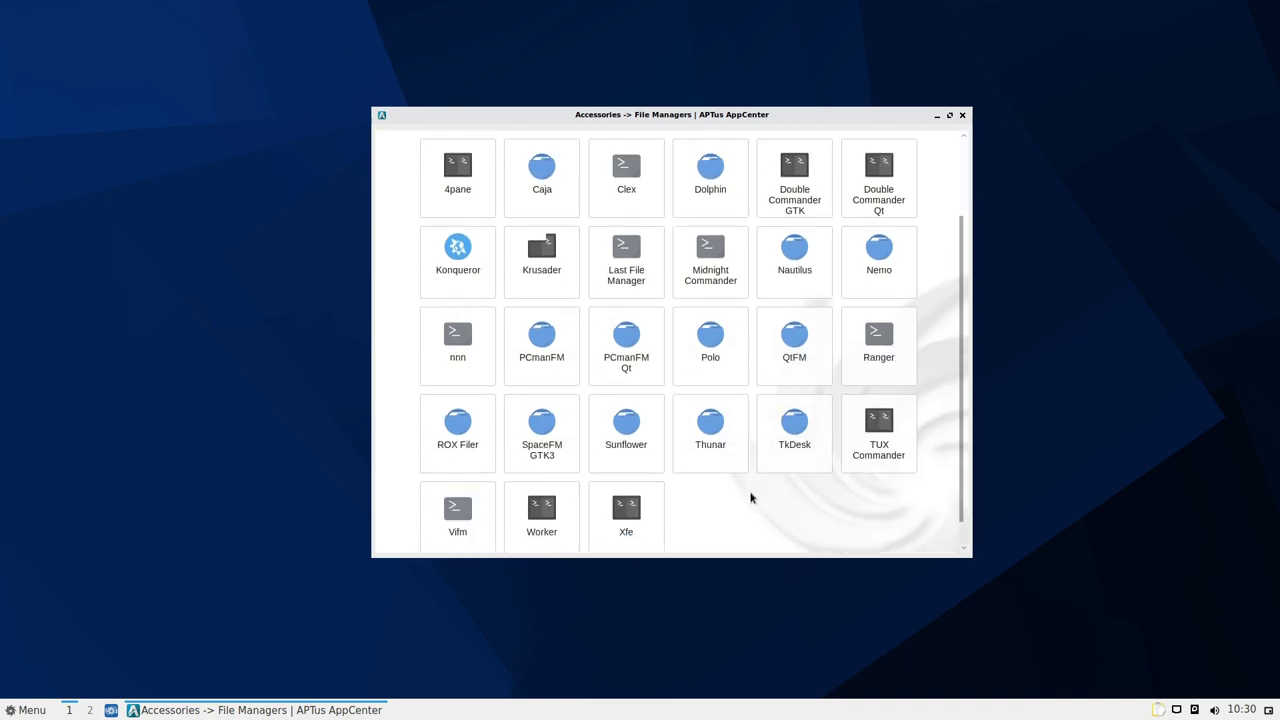
pyautogui.click(511, 225)
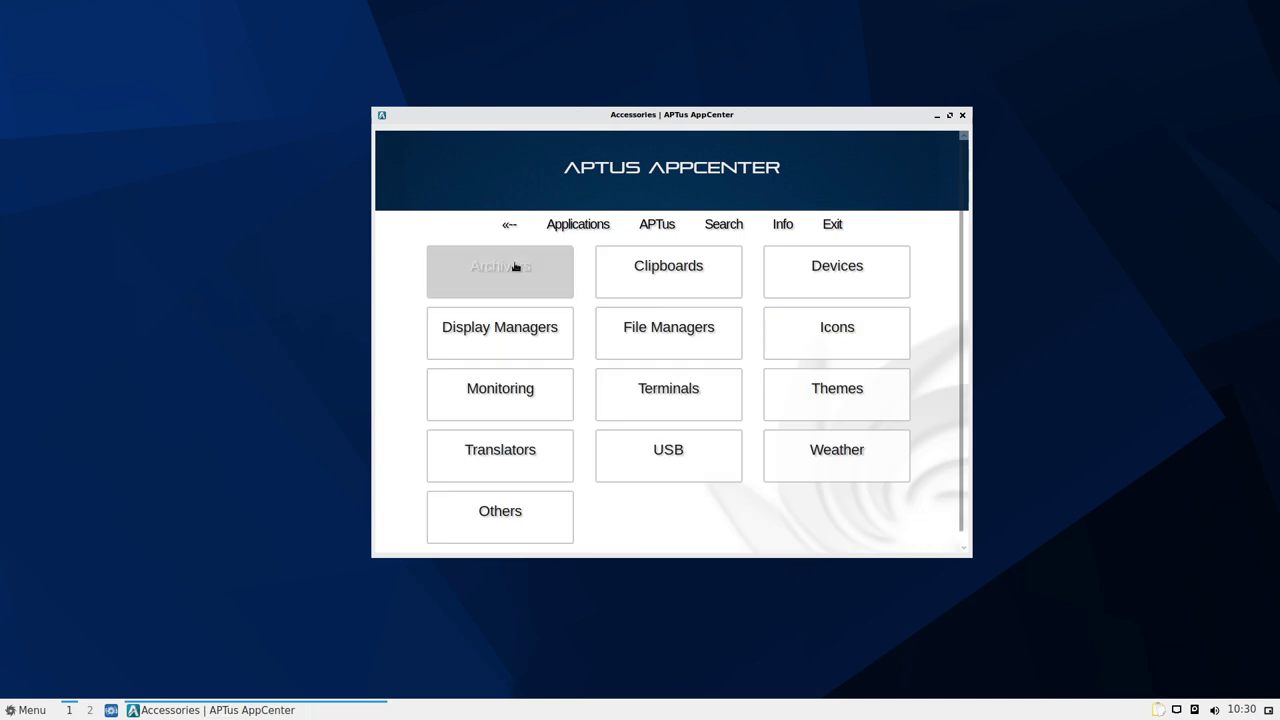
# Read the Info page, highlight and clear the translation credits, then show the categories
pyautogui.click(779, 225)
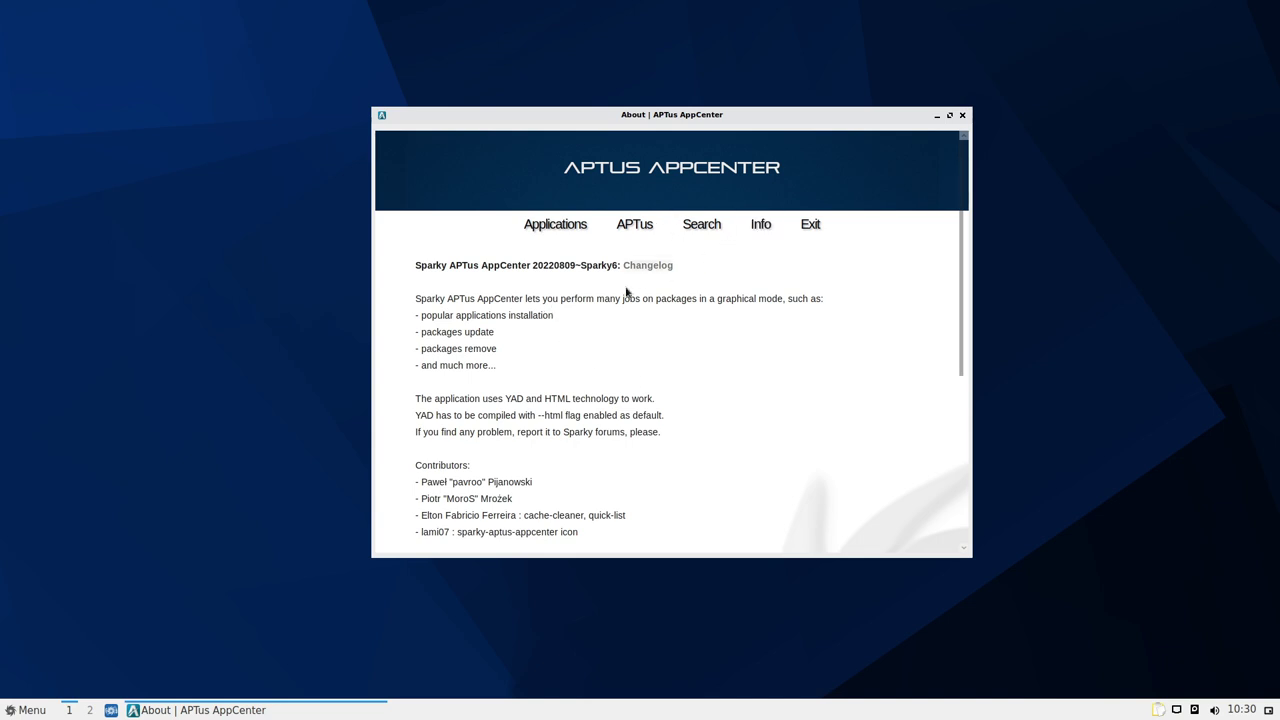
pyautogui.scroll(-4, 626, 297)
pyautogui.scroll(-2, 624, 326)
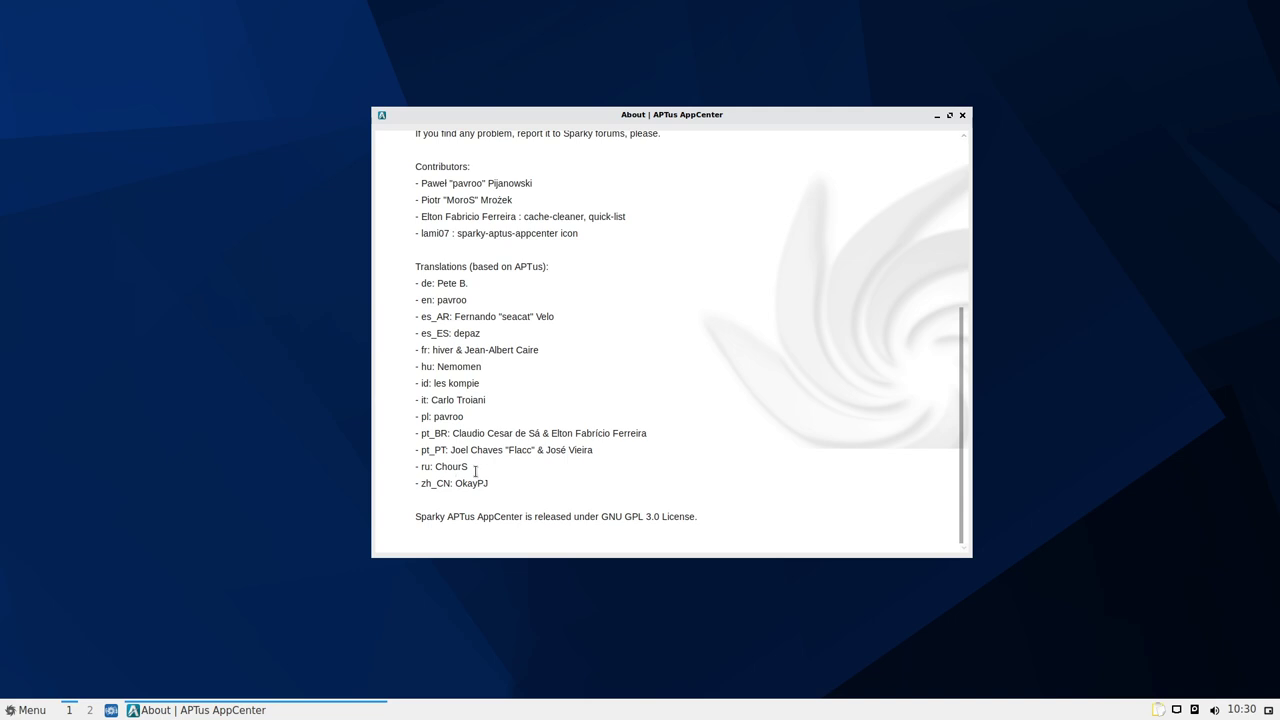
pyautogui.moveTo(484, 483); pyautogui.dragTo(406, 269)
pyautogui.click(459, 299)
pyautogui.scroll(6, 567, 342)
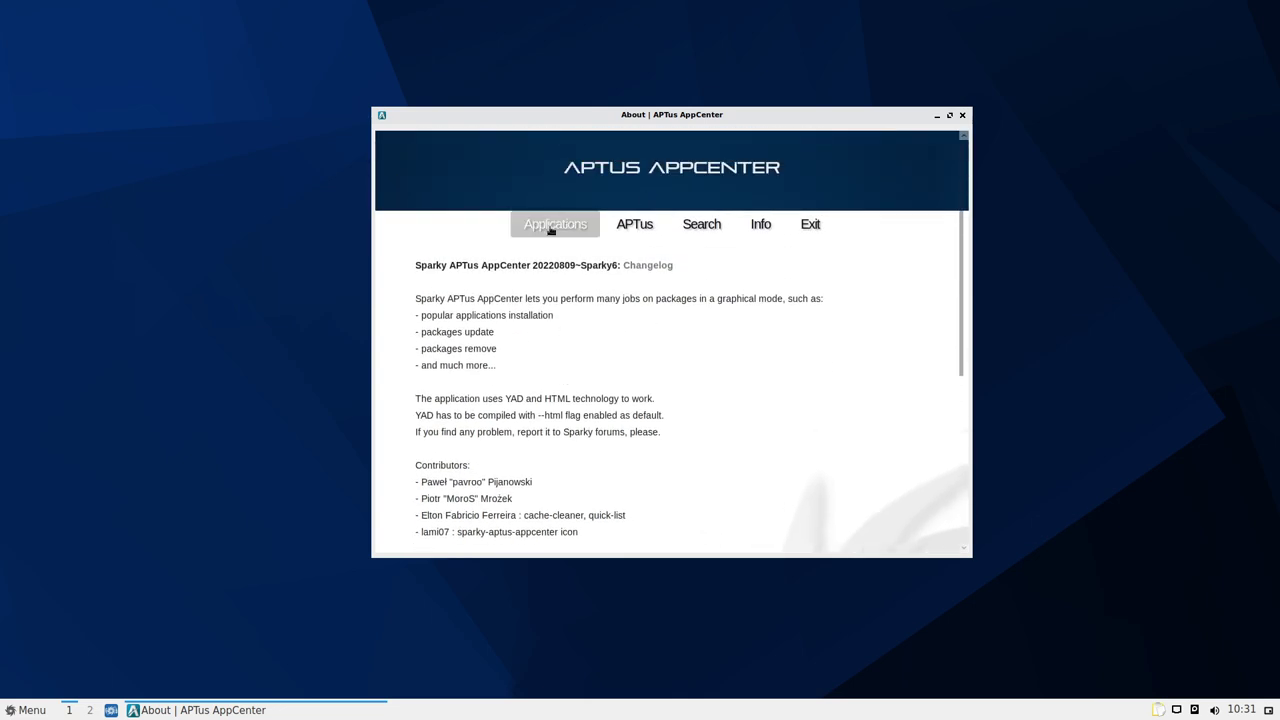
pyautogui.click(550, 230)
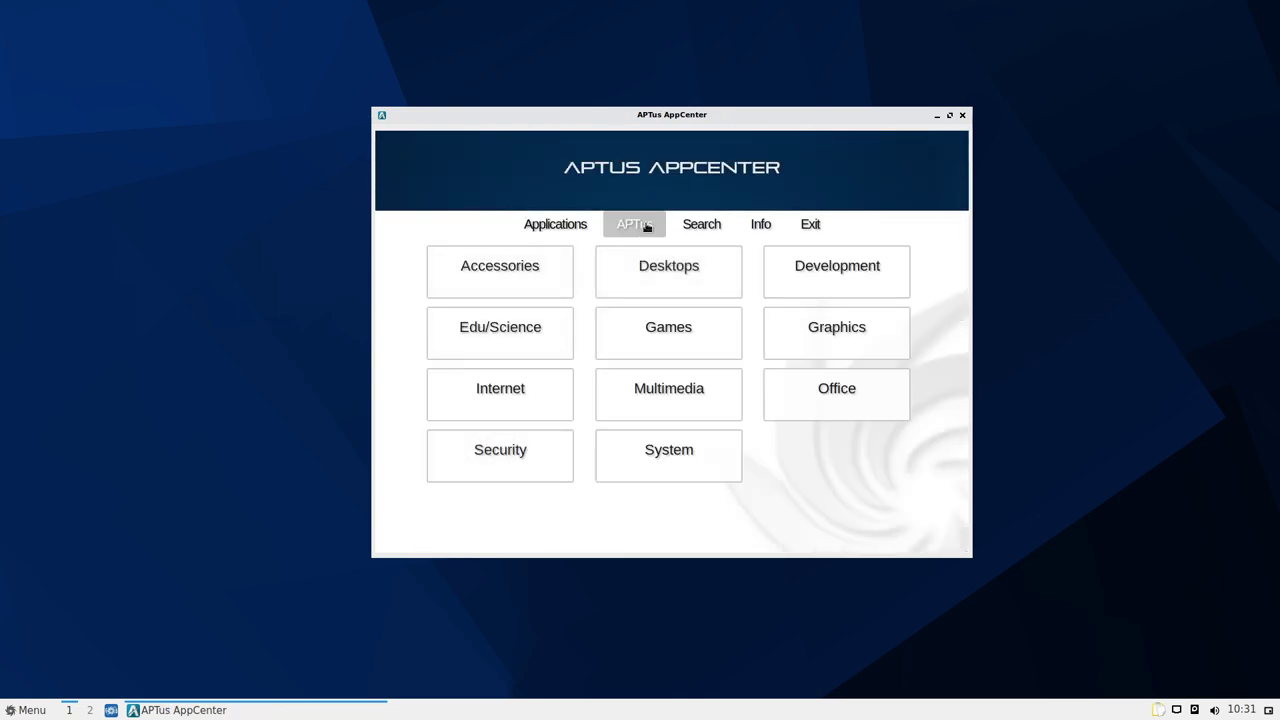
# Go to the APTus tools and start the 'Install language packages' tile
pyautogui.click(645, 226)
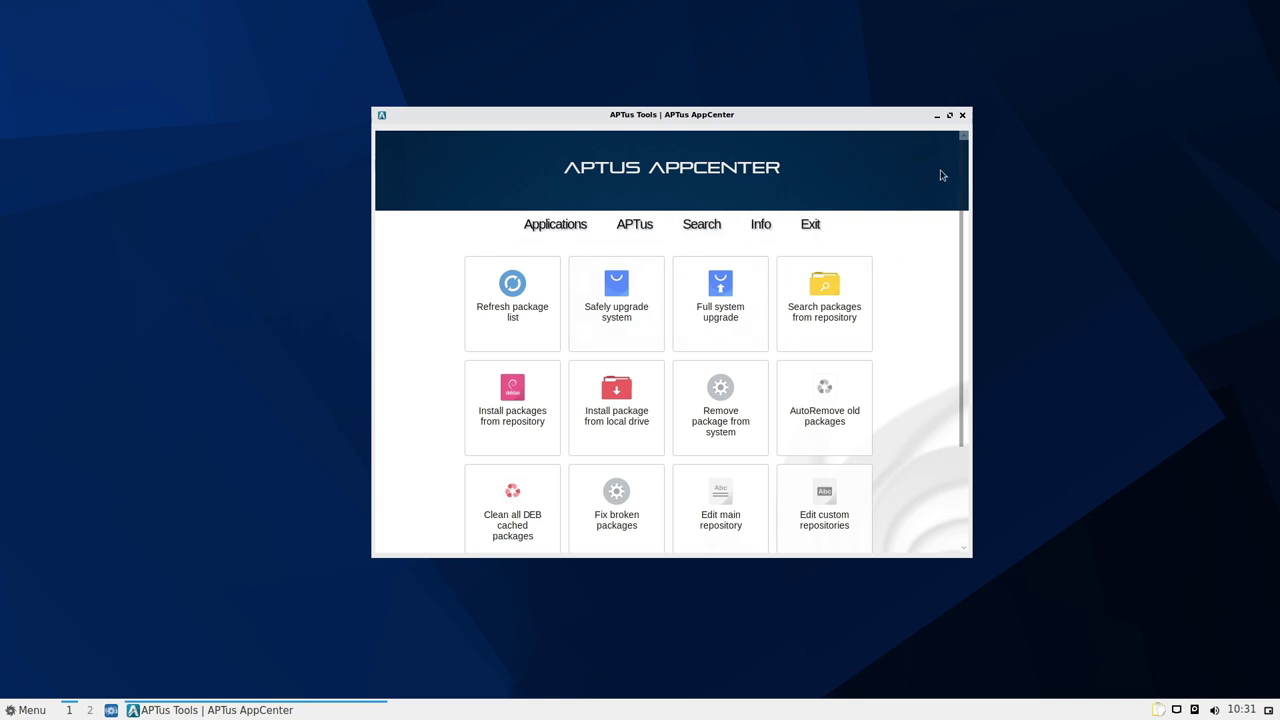
pyautogui.scroll(-3, 882, 330)
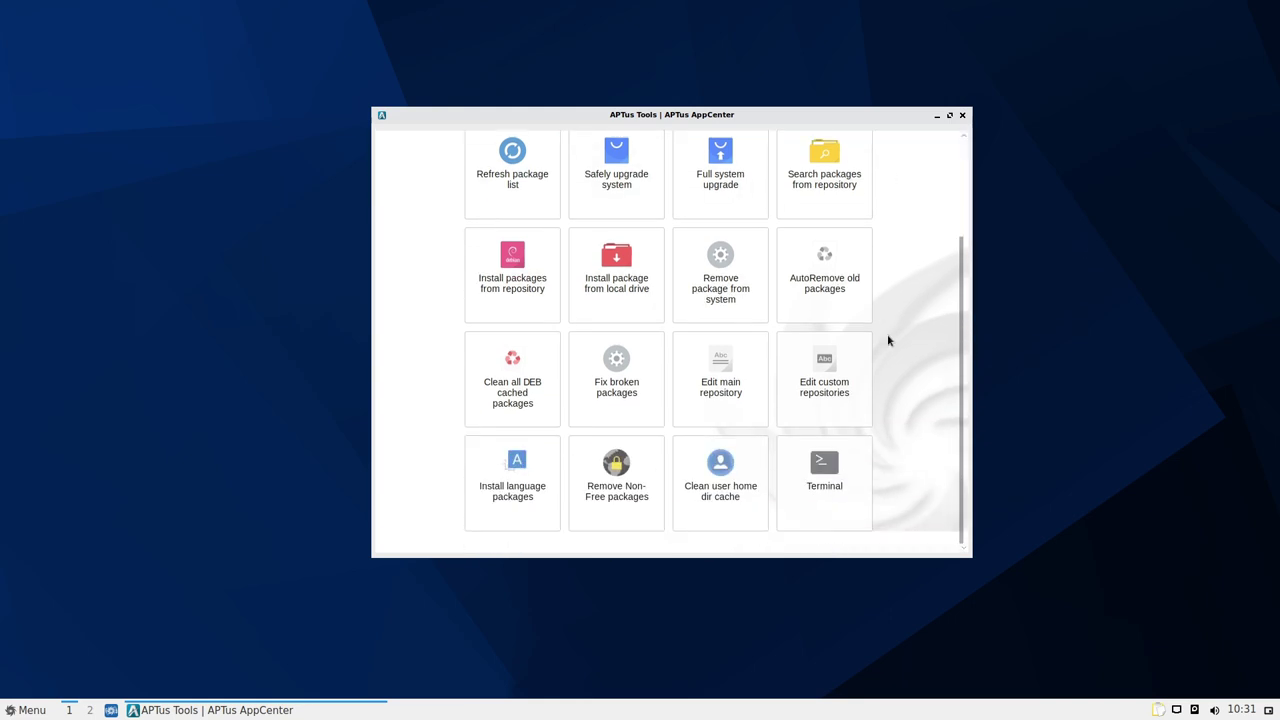
pyautogui.click(515, 485)
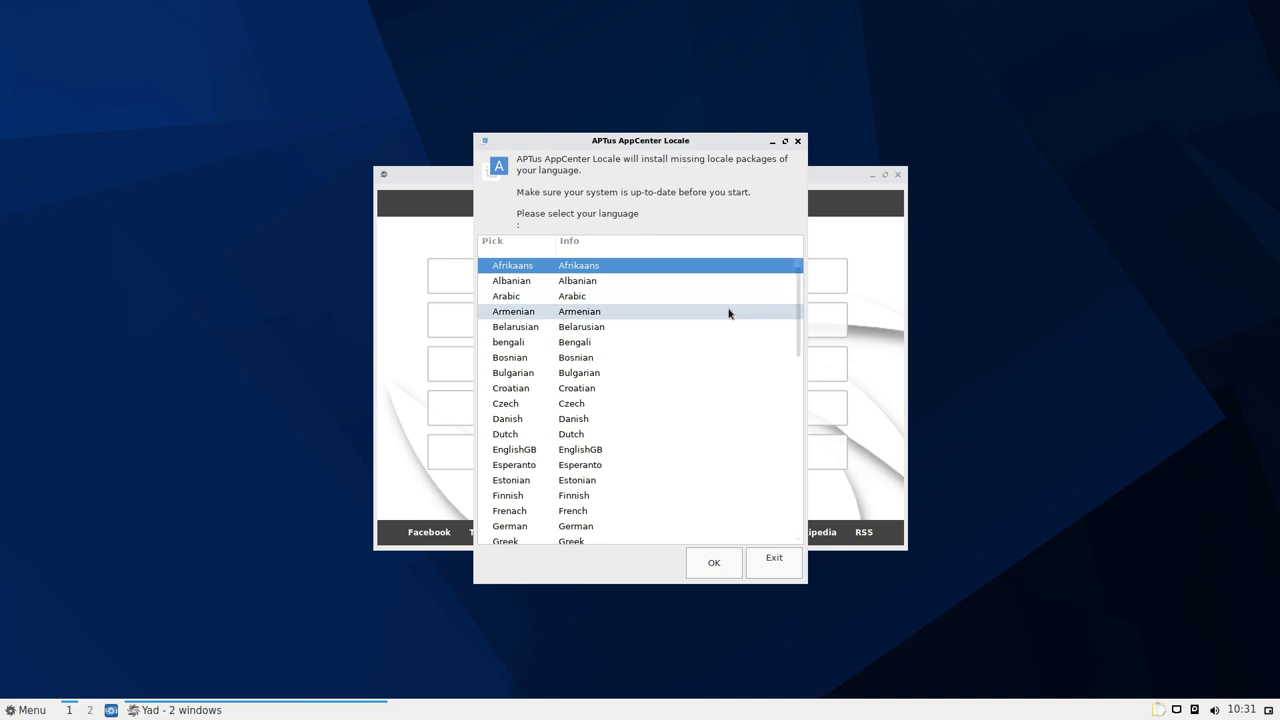
# Select German in the Locale language list and confirm with OK
pyautogui.scroll(-1, 711, 311)
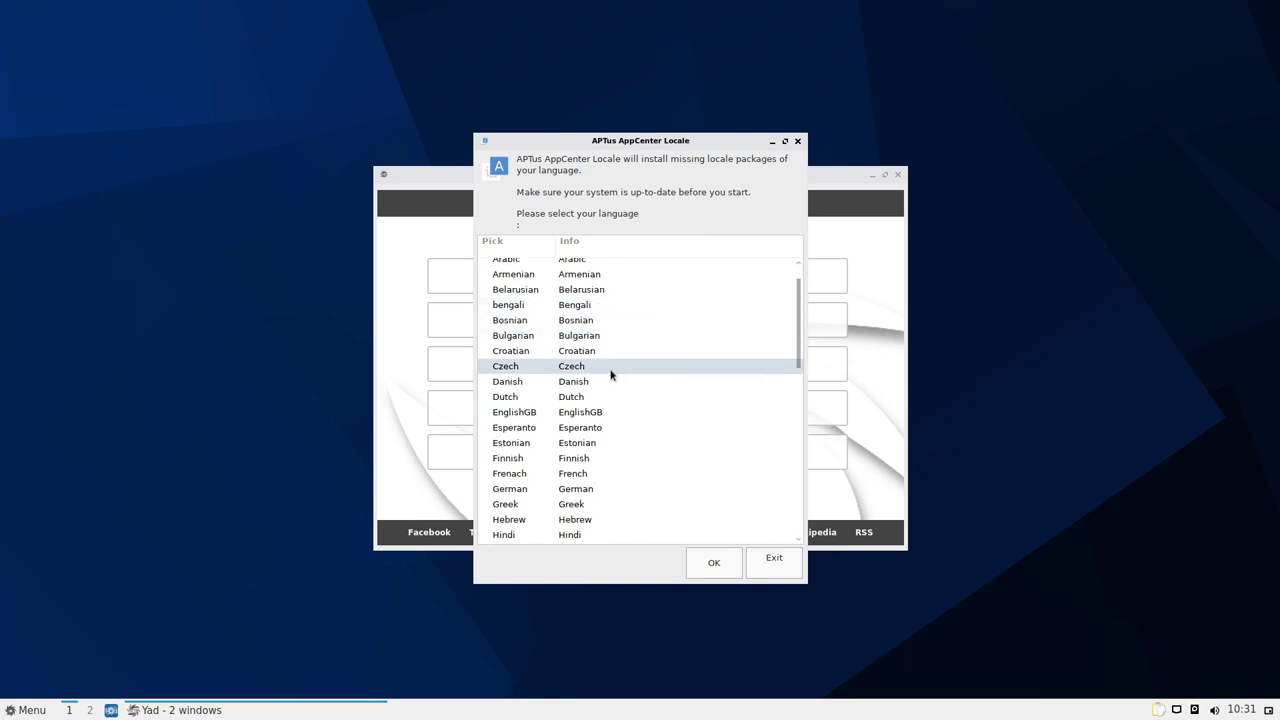
pyautogui.scroll(1, 617, 390)
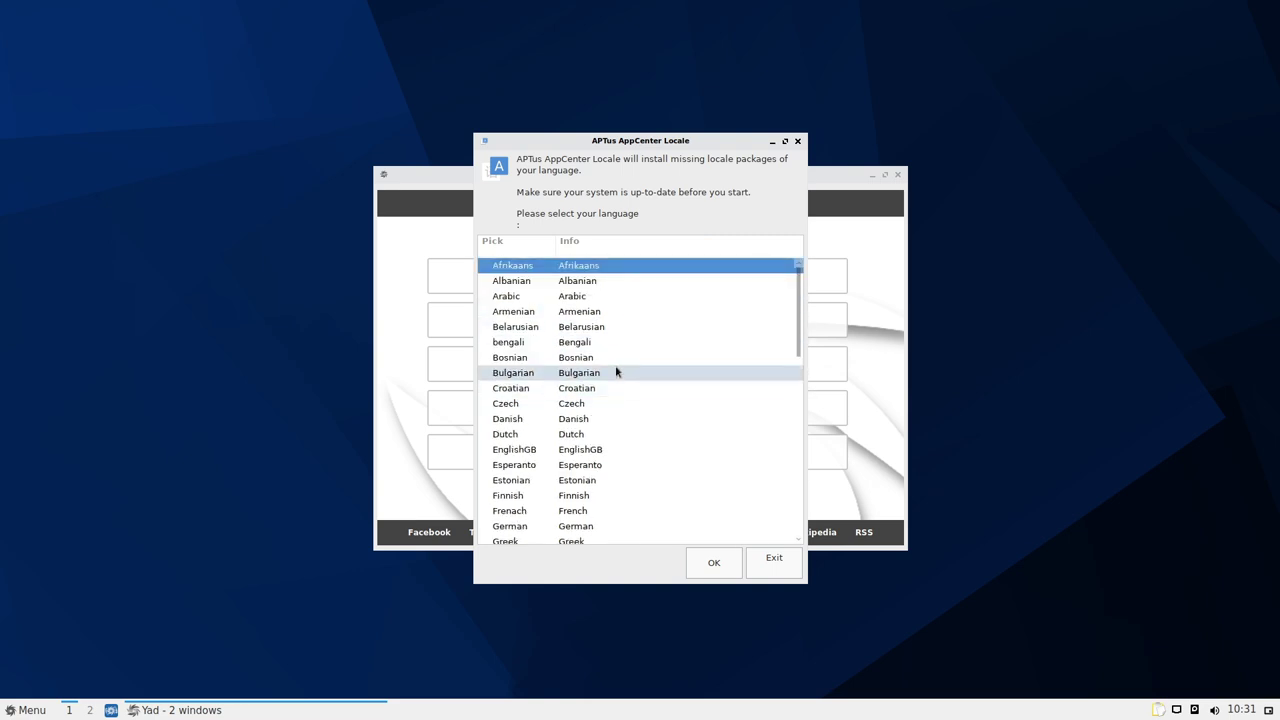
pyautogui.scroll(-10, 617, 371)
pyautogui.scroll(-5, 616, 371)
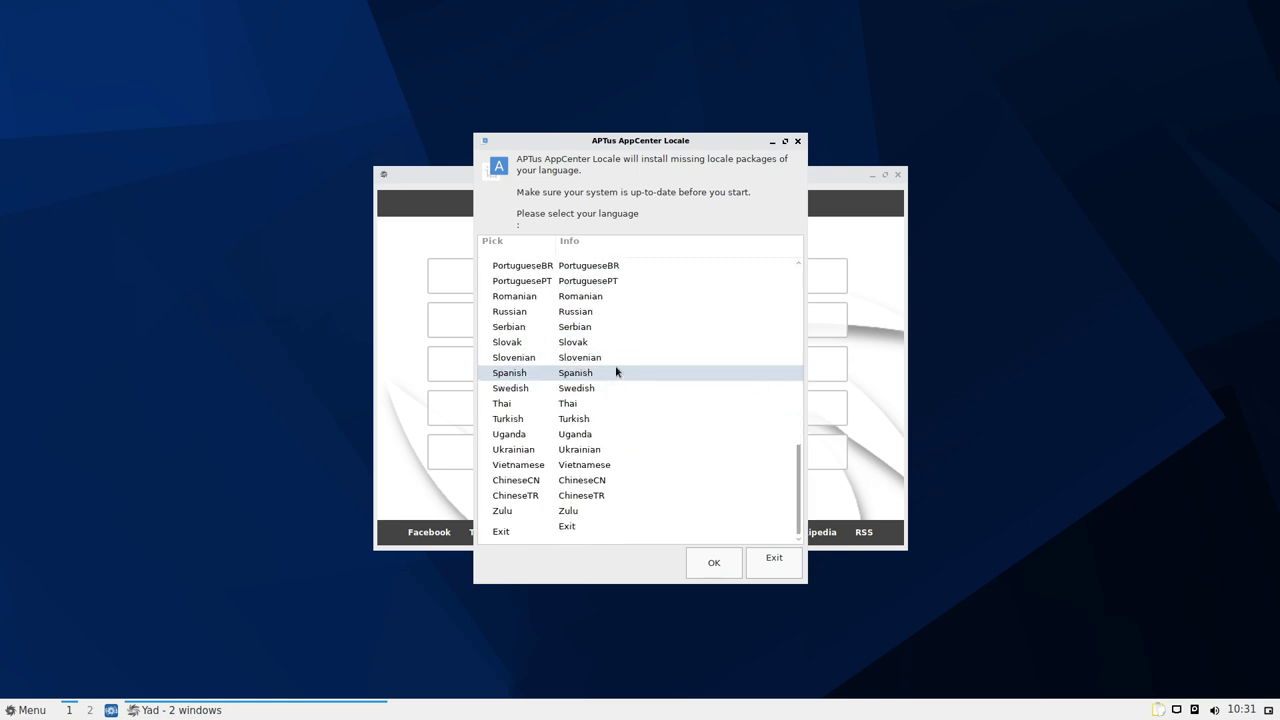
pyautogui.scroll(5, 616, 371)
pyautogui.scroll(5, 612, 450)
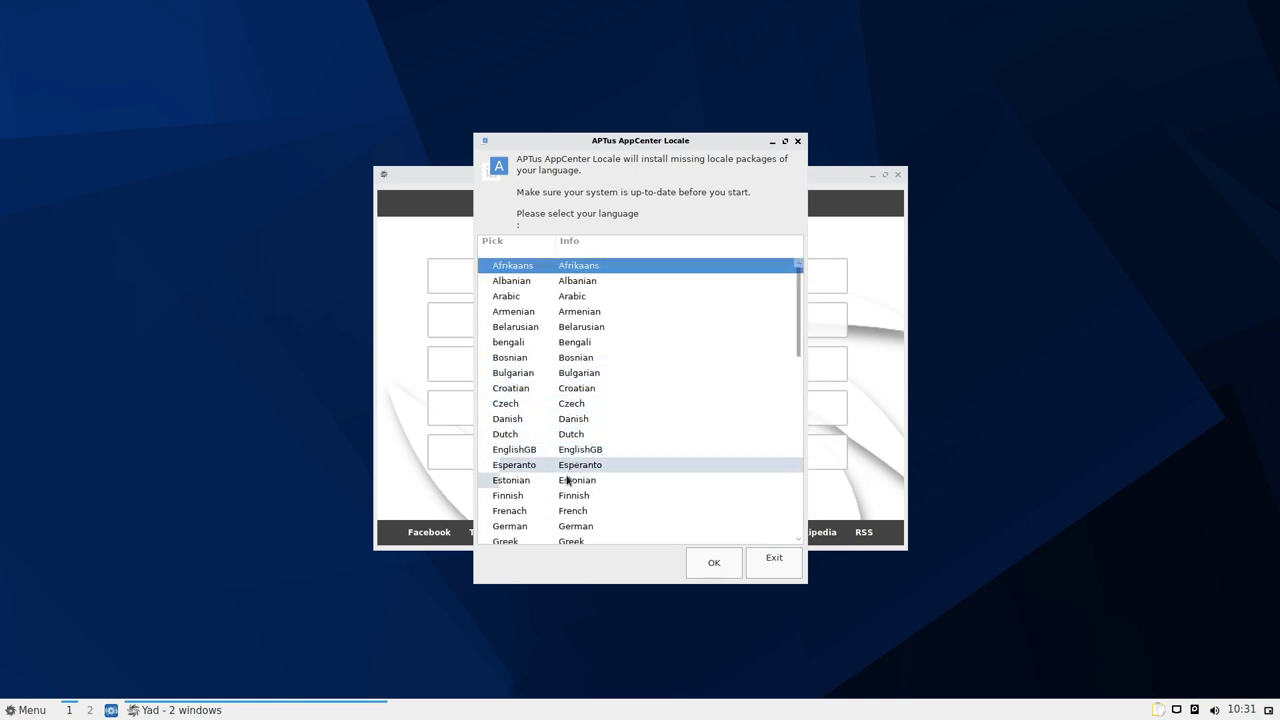
pyautogui.click(528, 528)
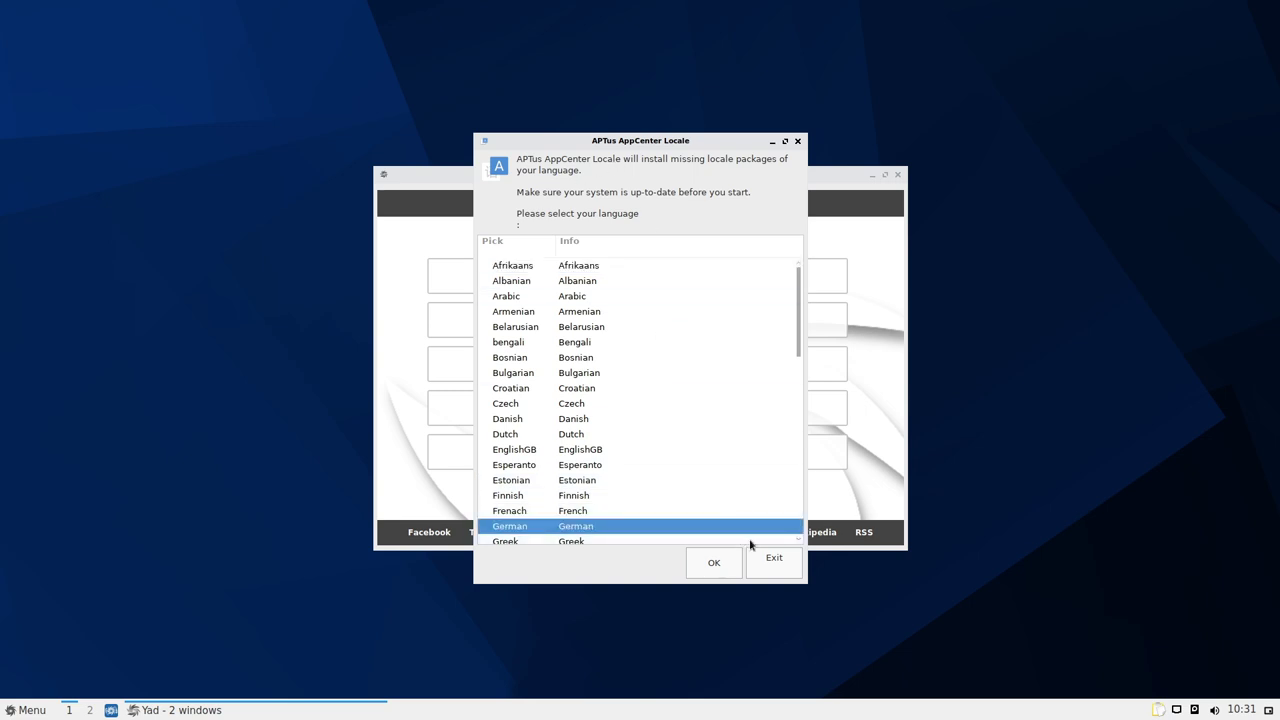
pyautogui.click(719, 561)
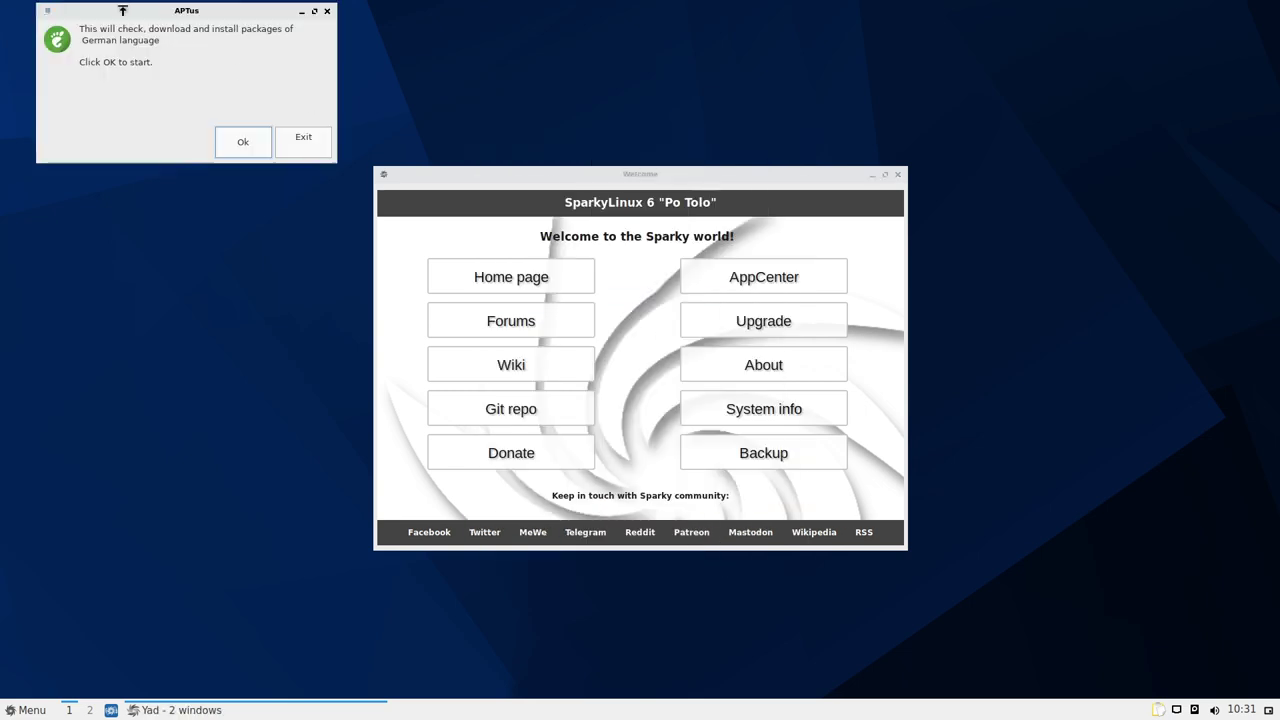
# Move the APTus confirmation aside and run the German package download and install
pyautogui.moveTo(152, 13); pyautogui.dragTo(384, 68)
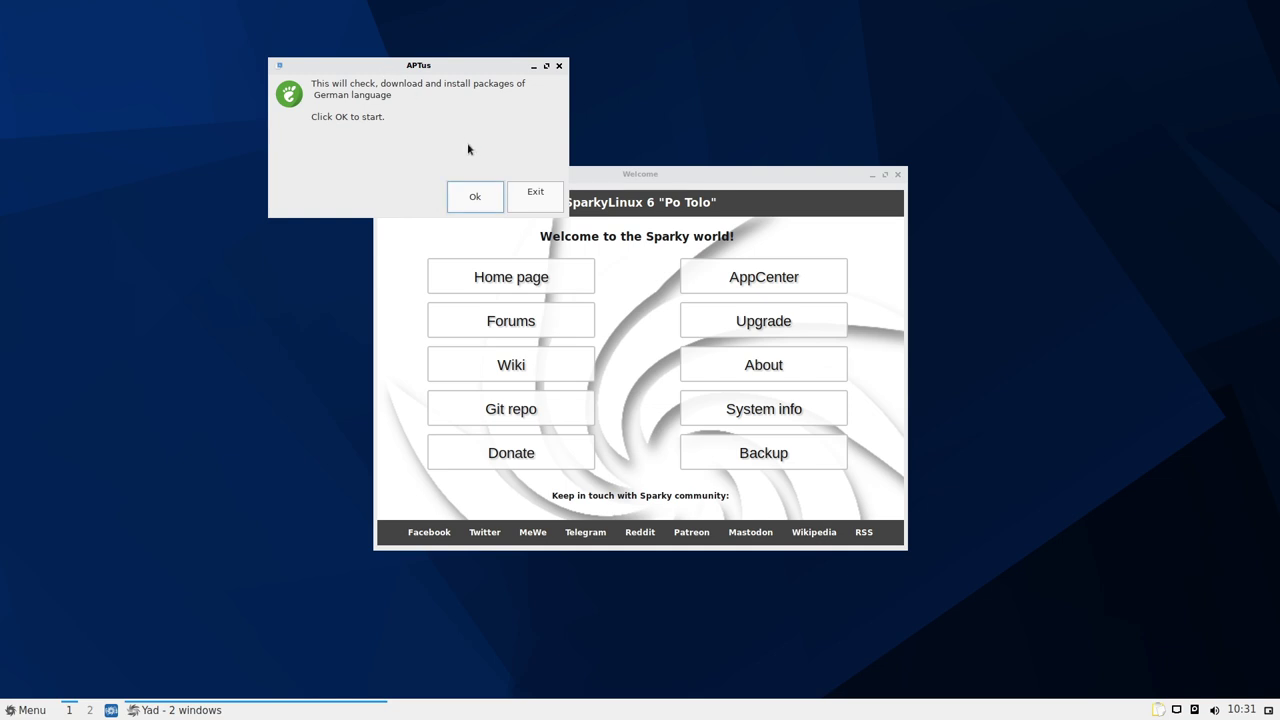
pyautogui.click(475, 197)
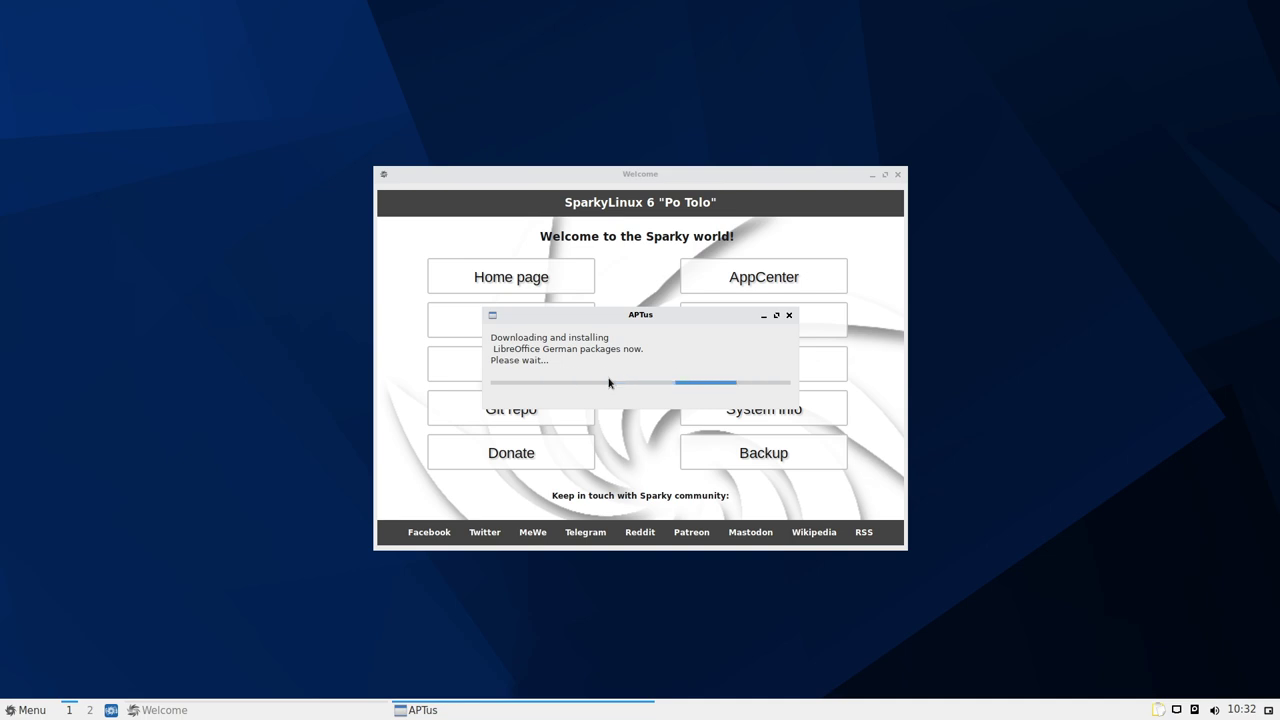
pyautogui.scroll(-2, 418, 390)
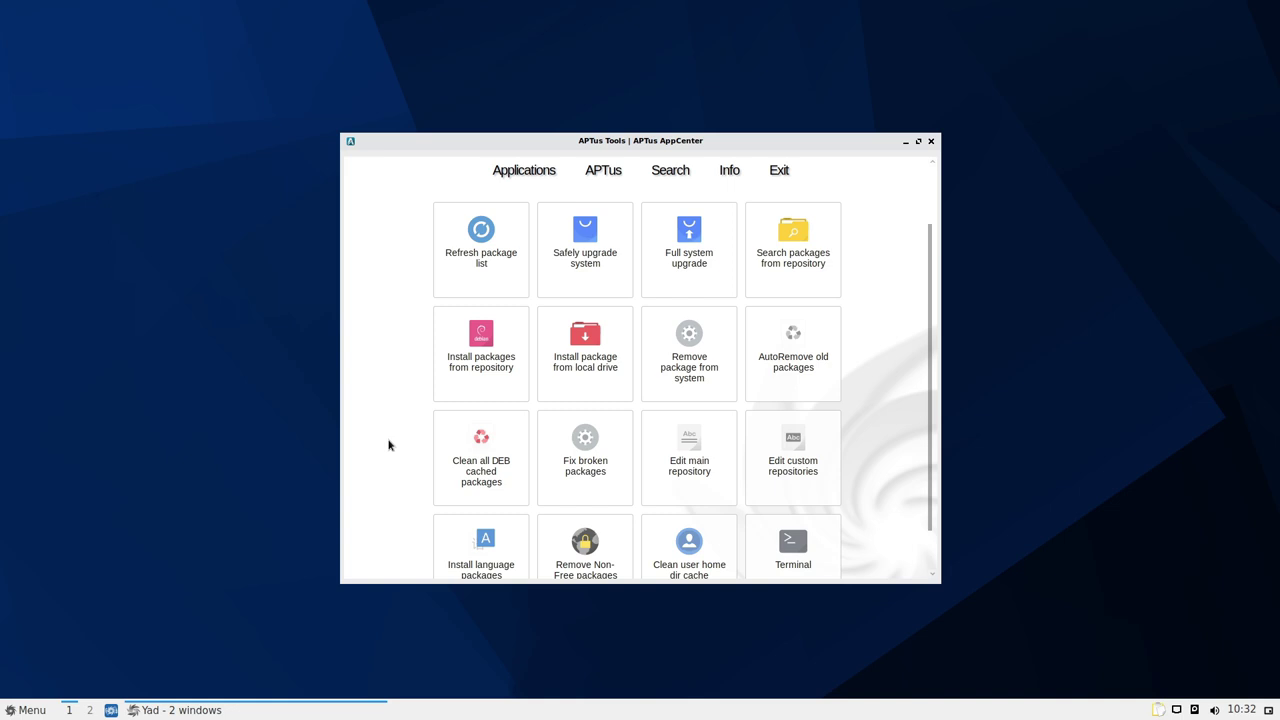
pyautogui.scroll(-1, 389, 444)
pyautogui.scroll(3, 394, 428)
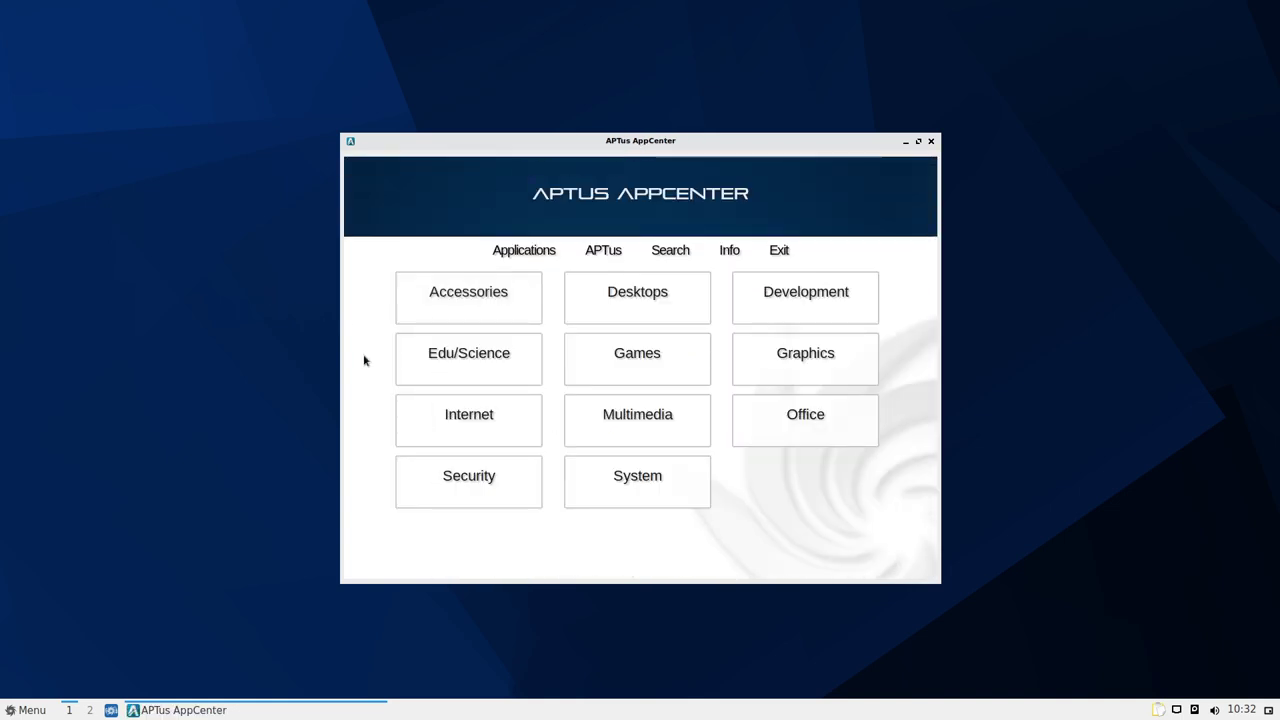
pyautogui.click(634, 485)
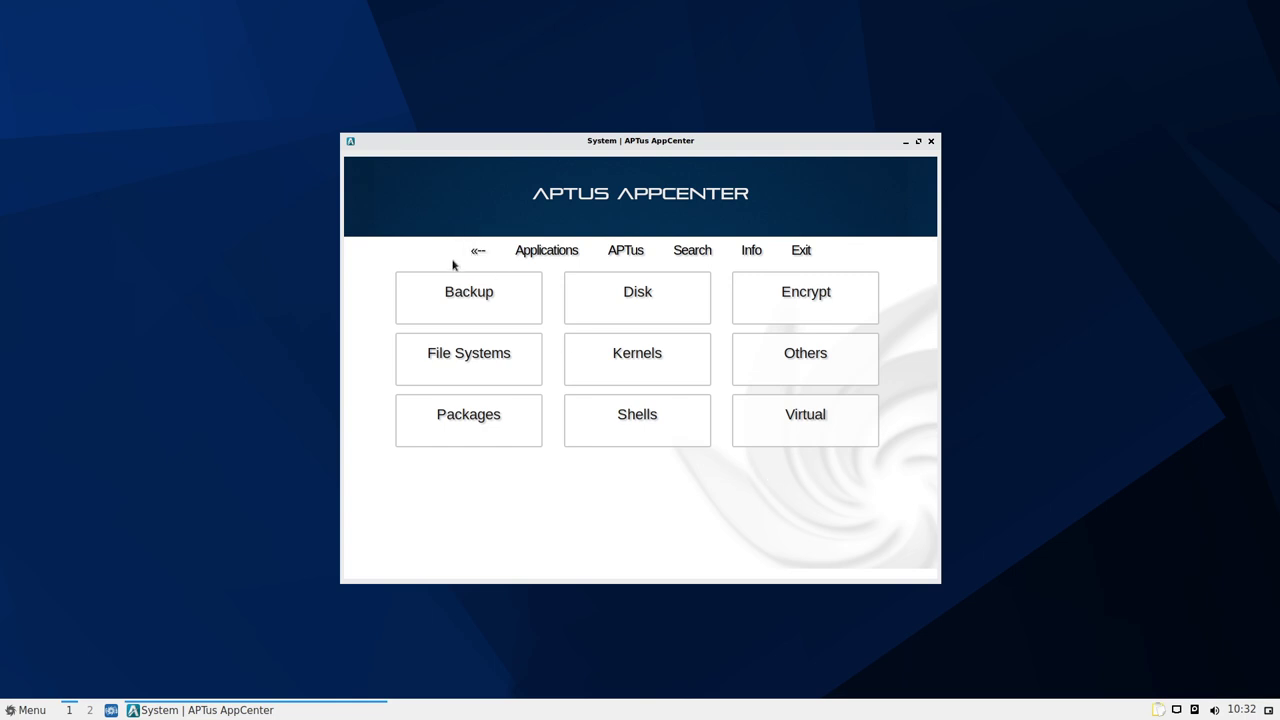
pyautogui.click(523, 423)
pyautogui.click(480, 250)
pyautogui.click(582, 252)
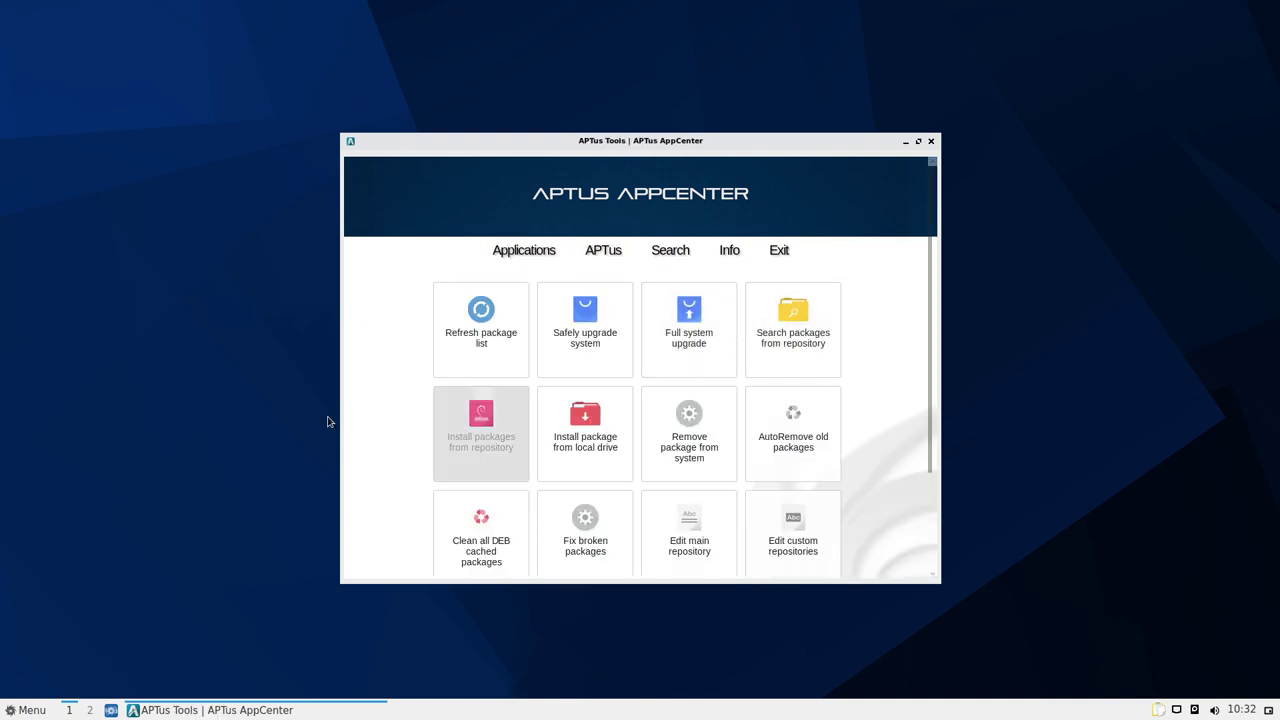
pyautogui.scroll(-1, 540, 395)
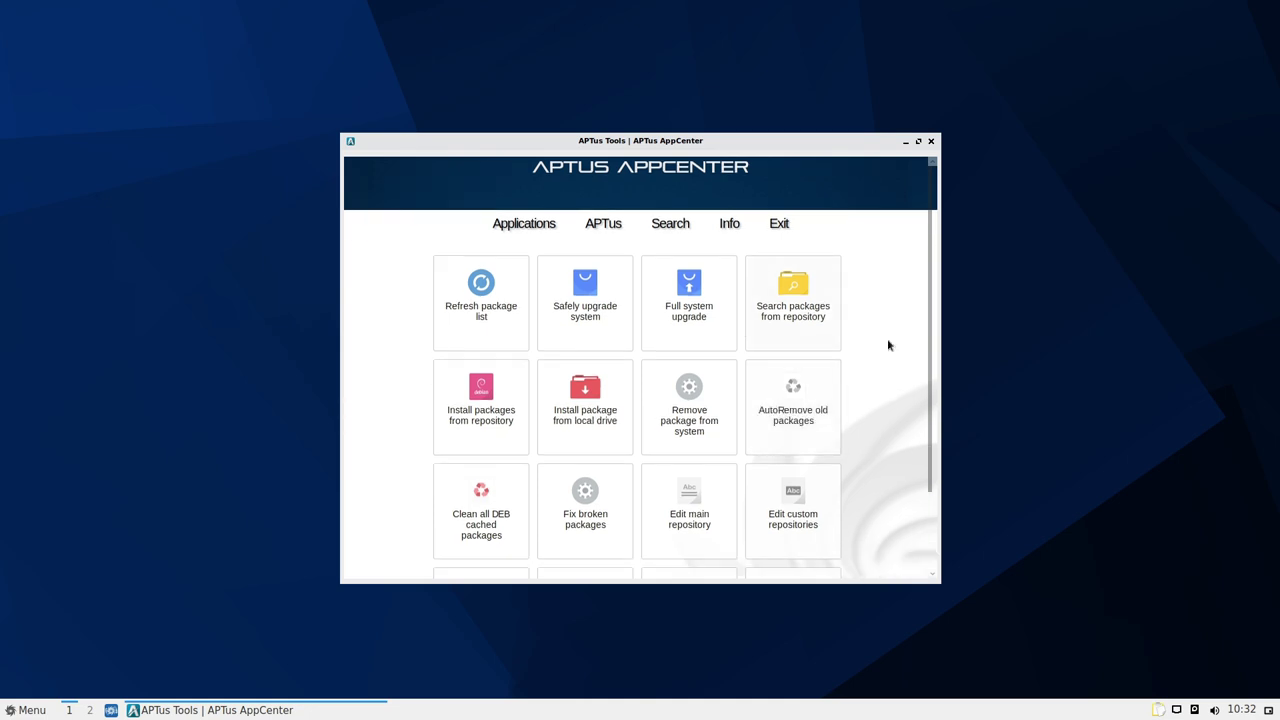
pyautogui.scroll(-1, 887, 345)
pyautogui.scroll(-3, 869, 322)
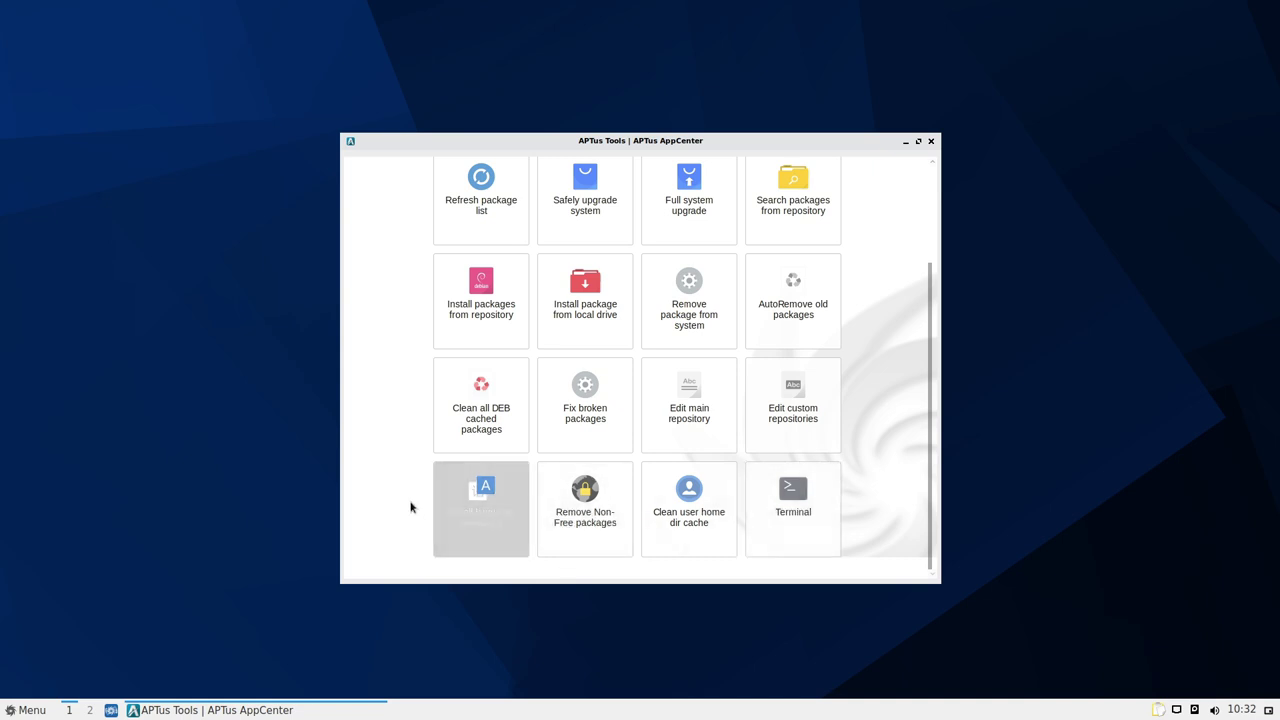
pyautogui.scroll(2, 400, 490)
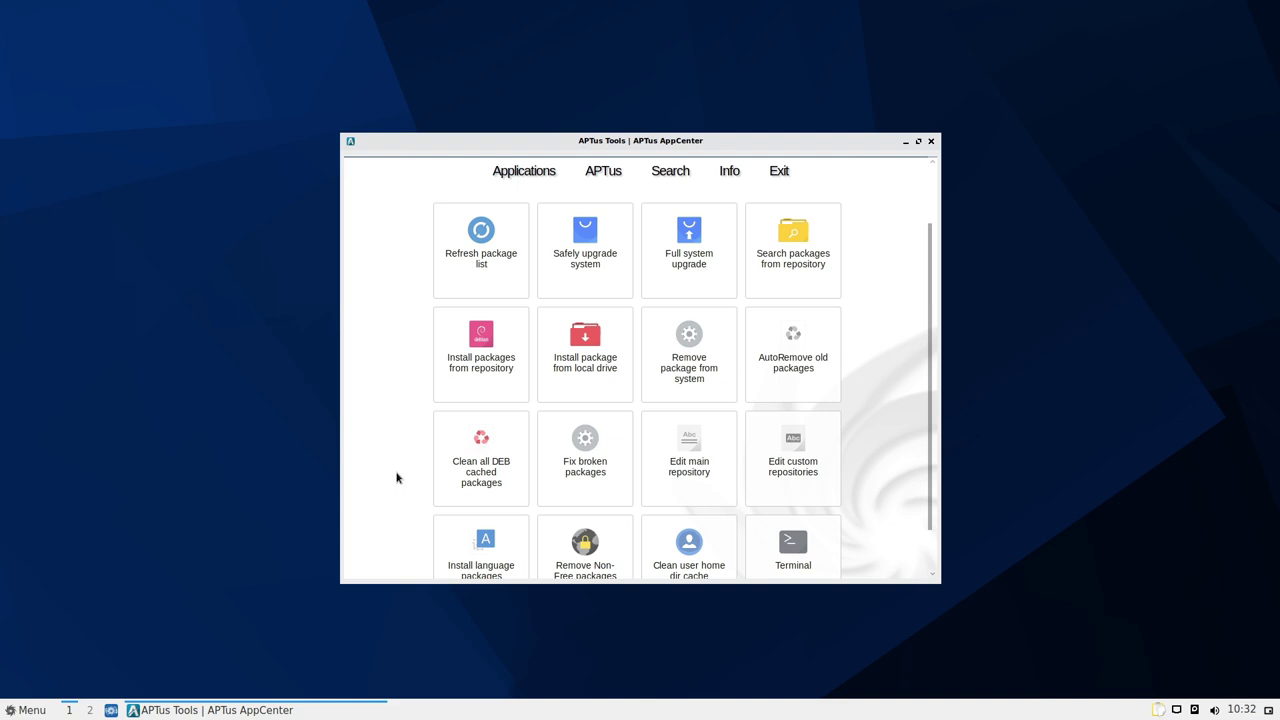
pyautogui.scroll(2, 396, 478)
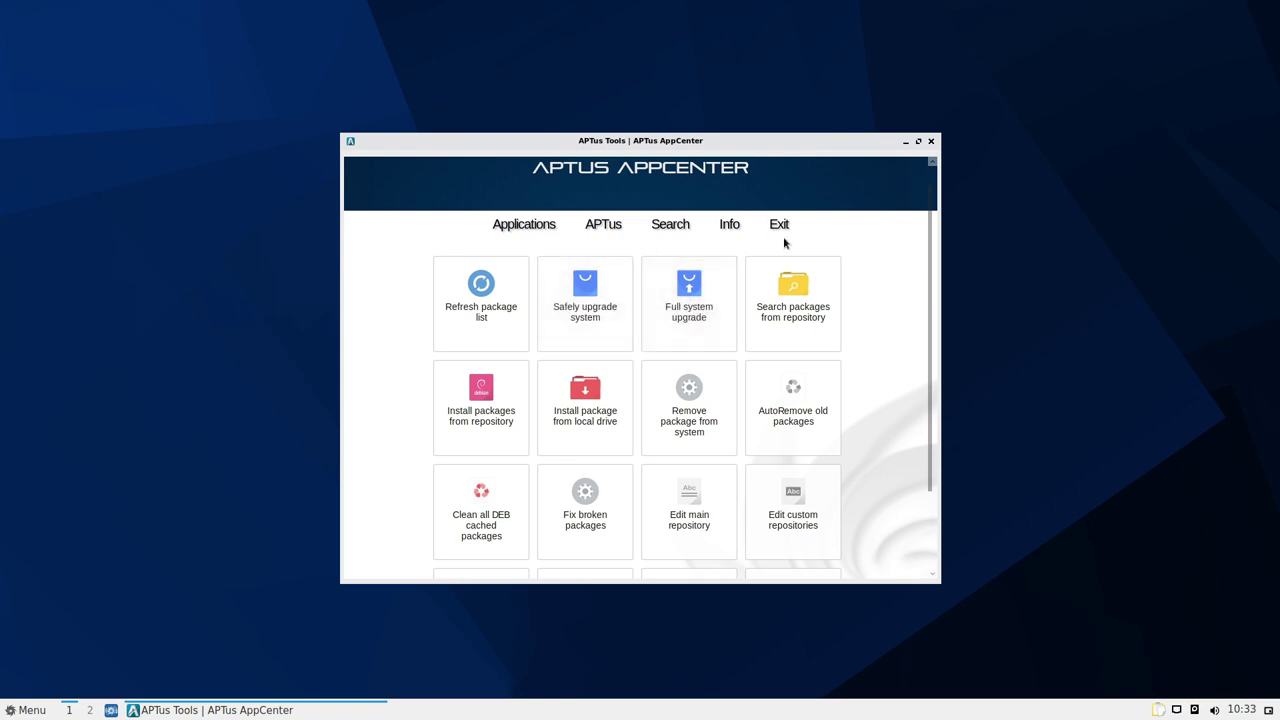
# Run a safe system upgrade with the admin password, keeping the Upgrade action, and acknowledge completion
pyautogui.click(617, 318)
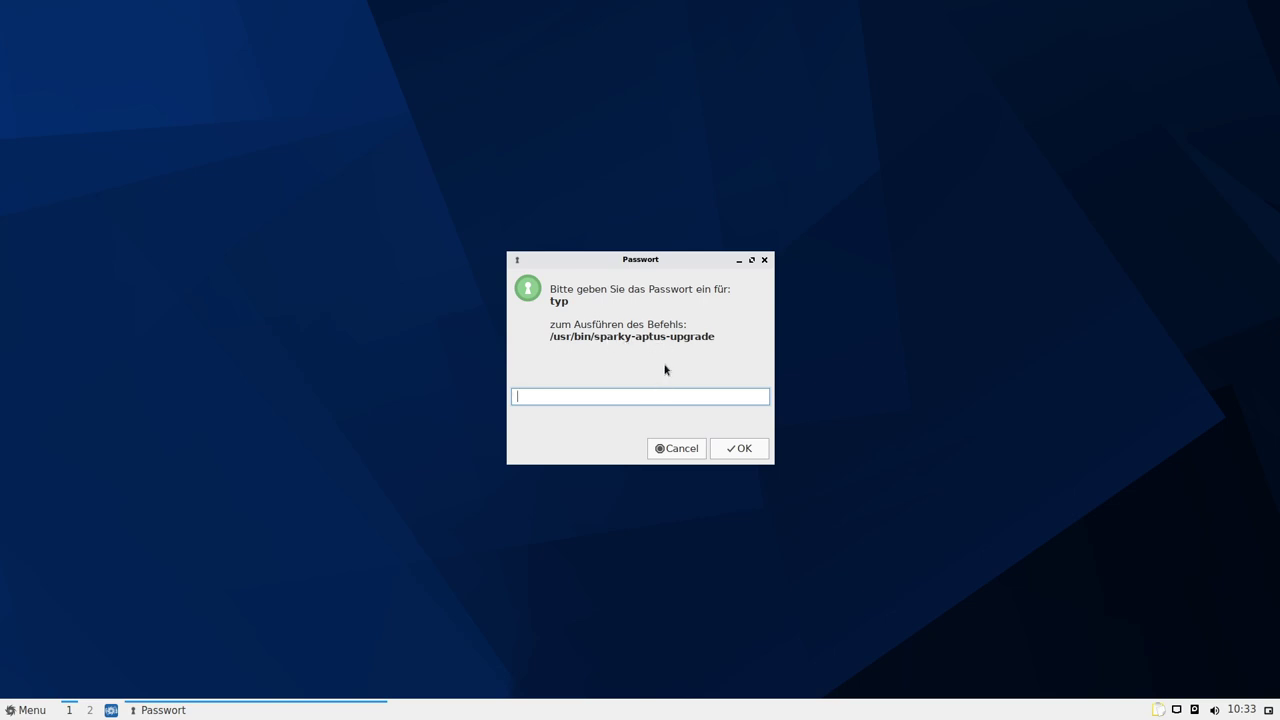
pyautogui.write('***')
pyautogui.press('Return')
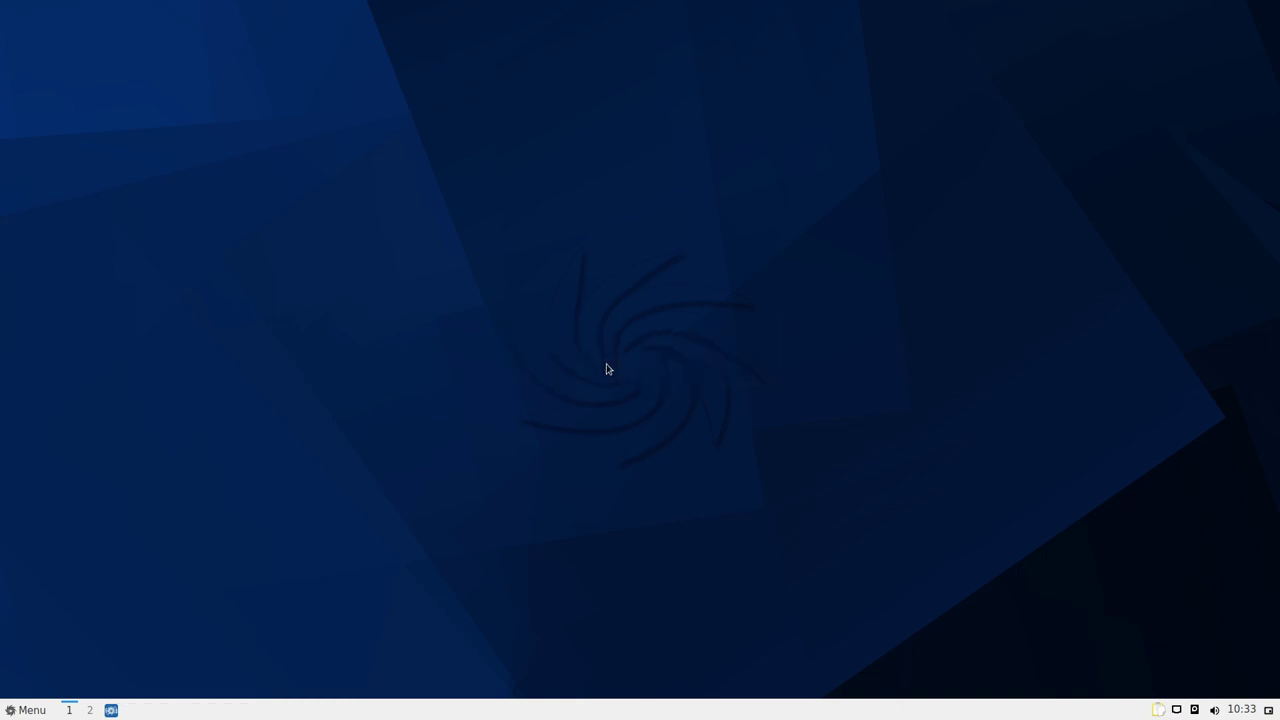
pyautogui.click(580, 400)
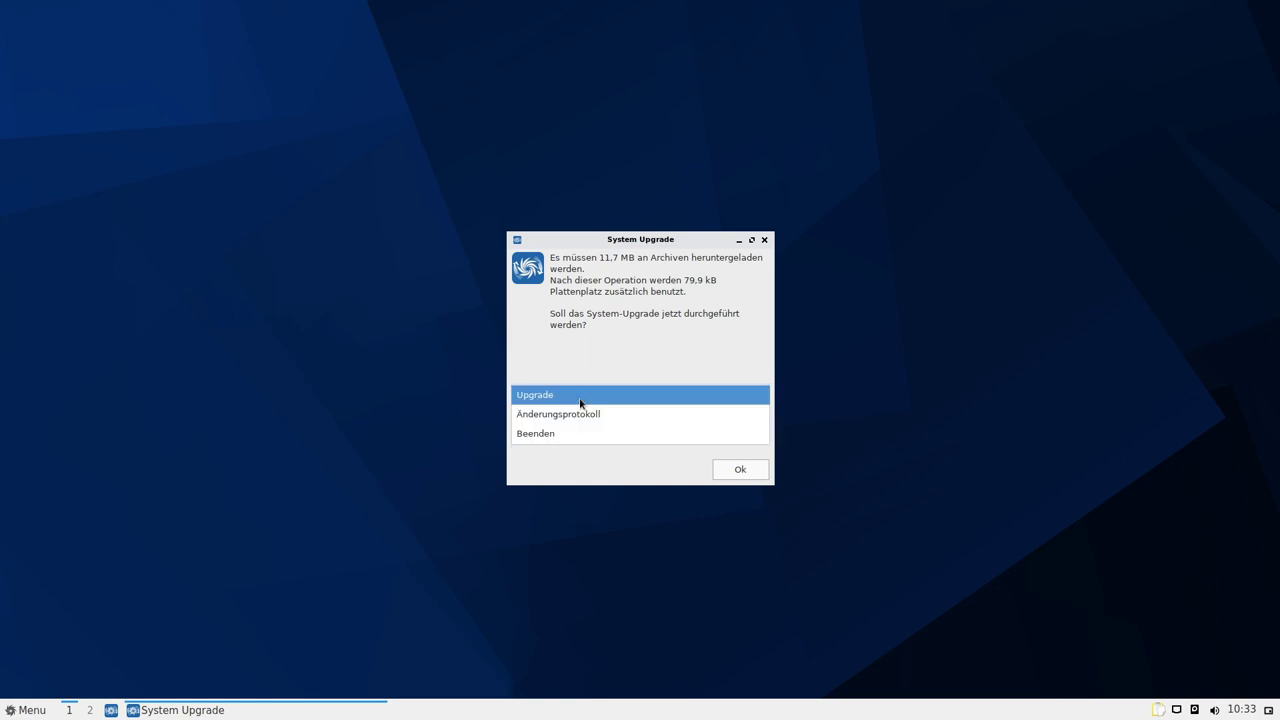
pyautogui.click(600, 389)
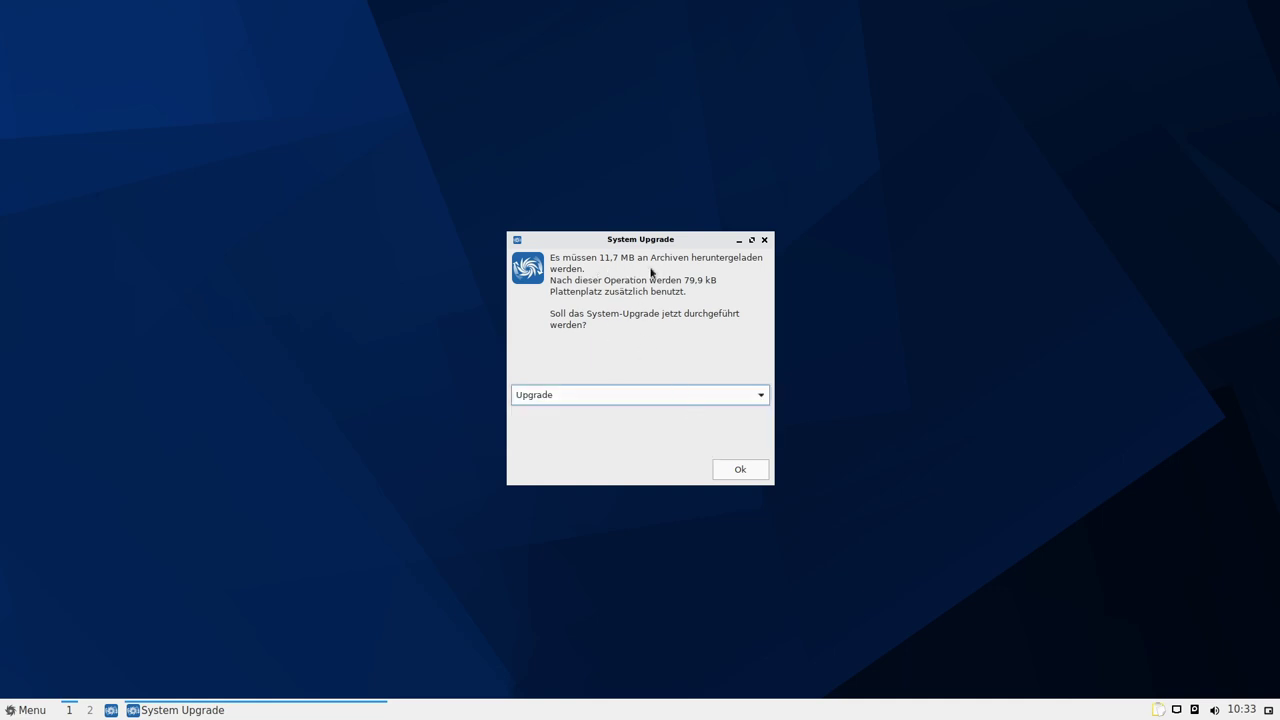
pyautogui.click(738, 469)
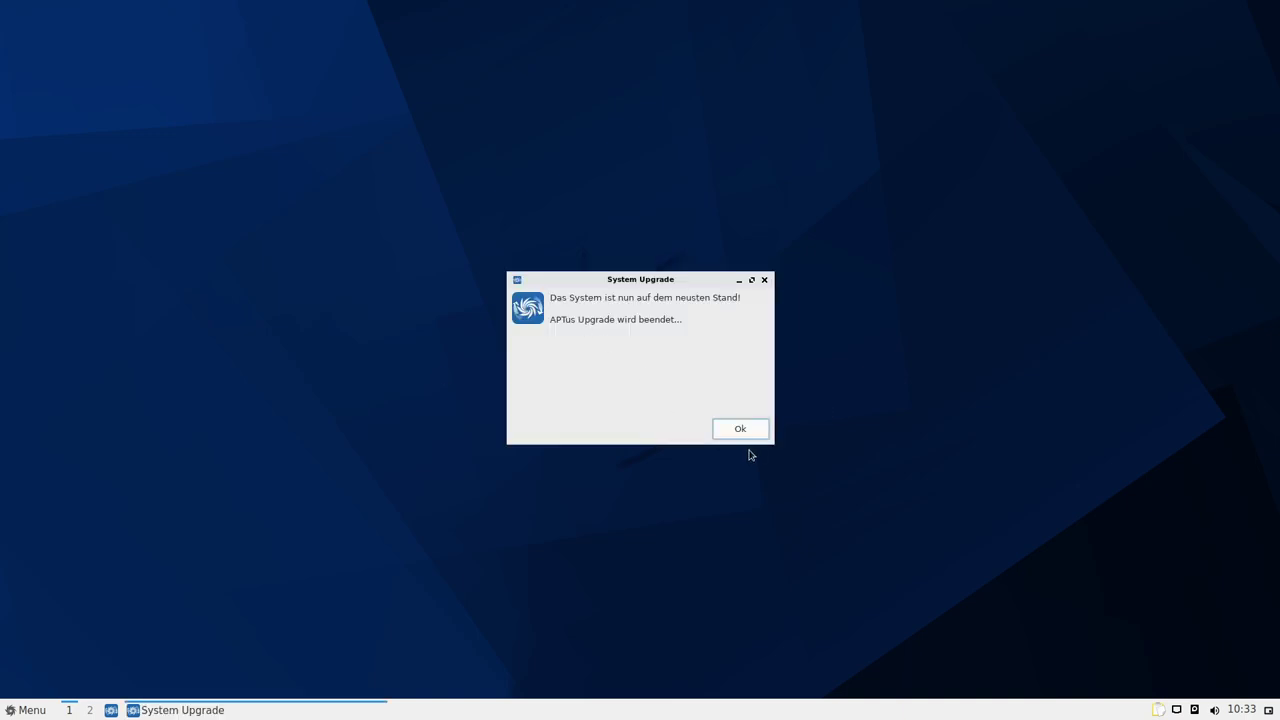
pyautogui.click(740, 429)
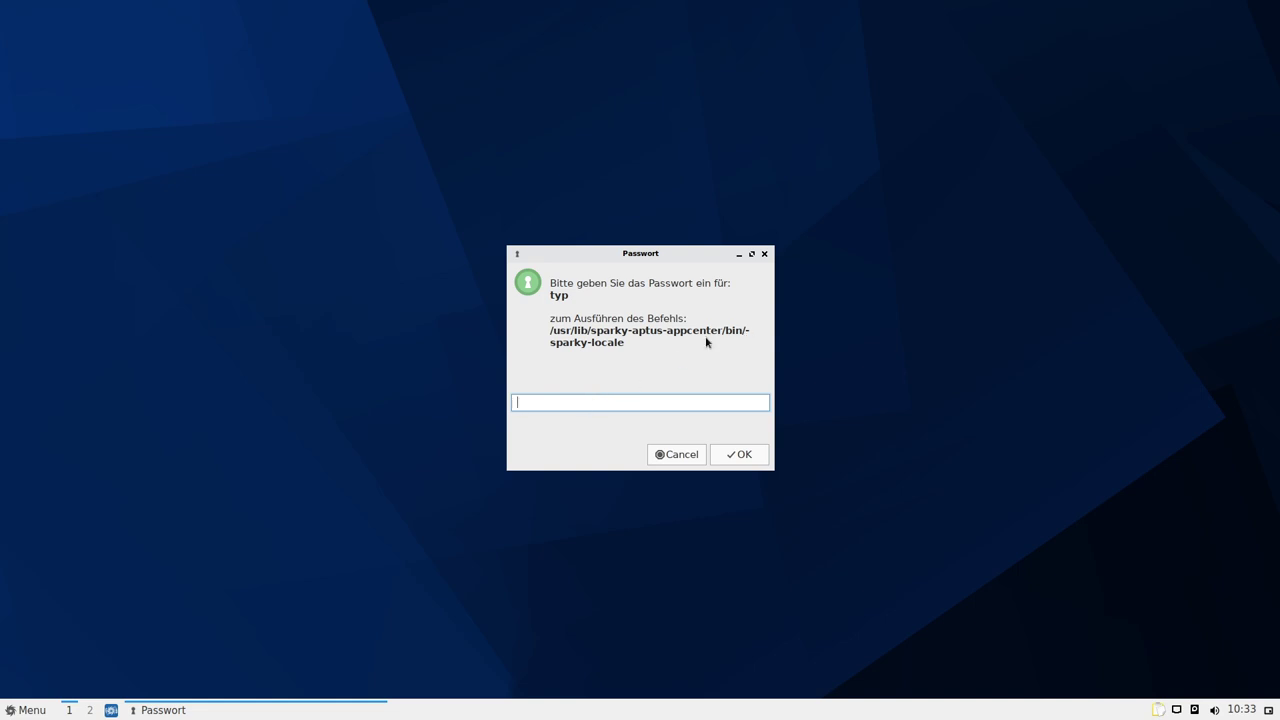
# Authenticate APTus Locale, choose German from the language list and confirm installing its packages
pyautogui.write('•••')
pyautogui.press('Return')
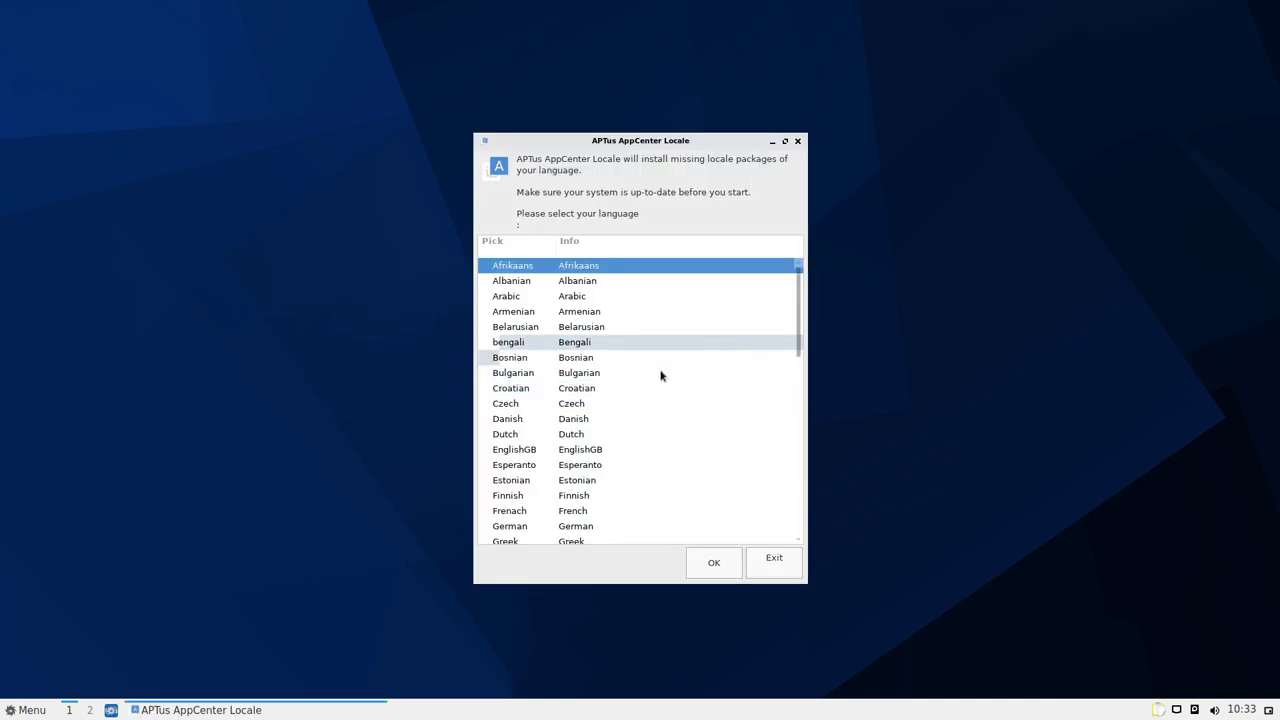
pyautogui.scroll(-5, 624, 420)
pyautogui.scroll(1, 622, 414)
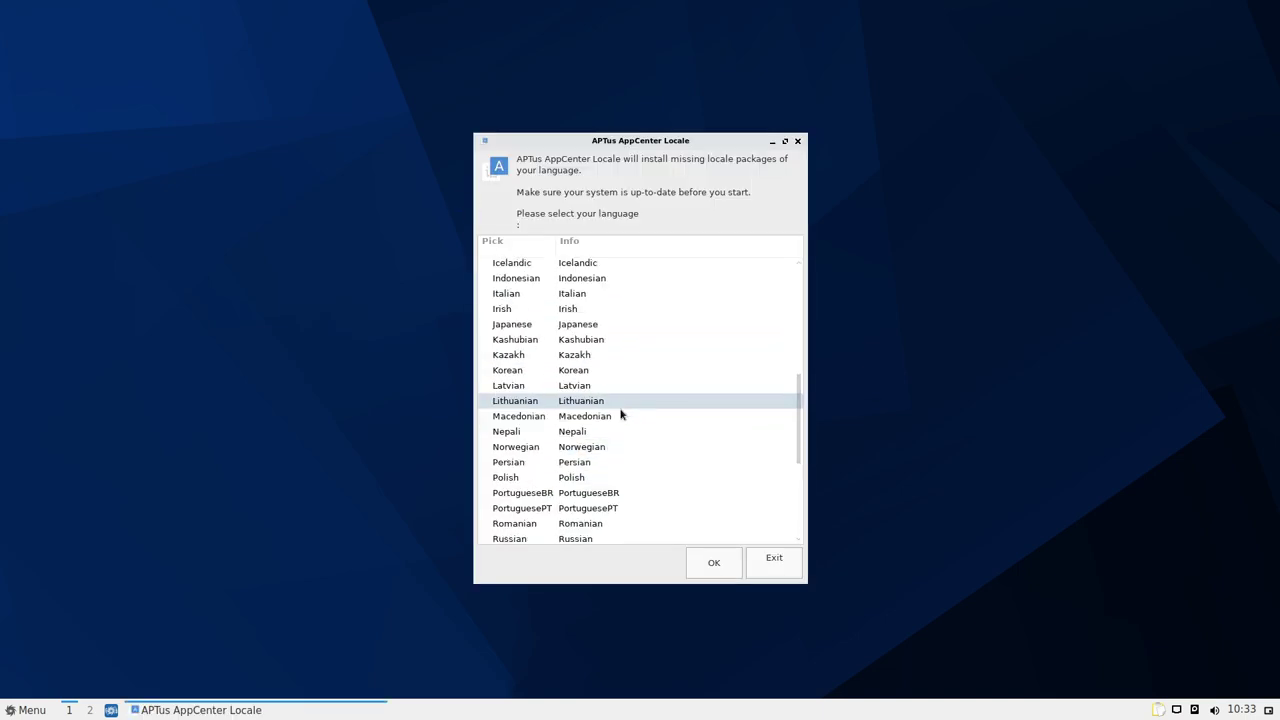
pyautogui.scroll(5, 611, 417)
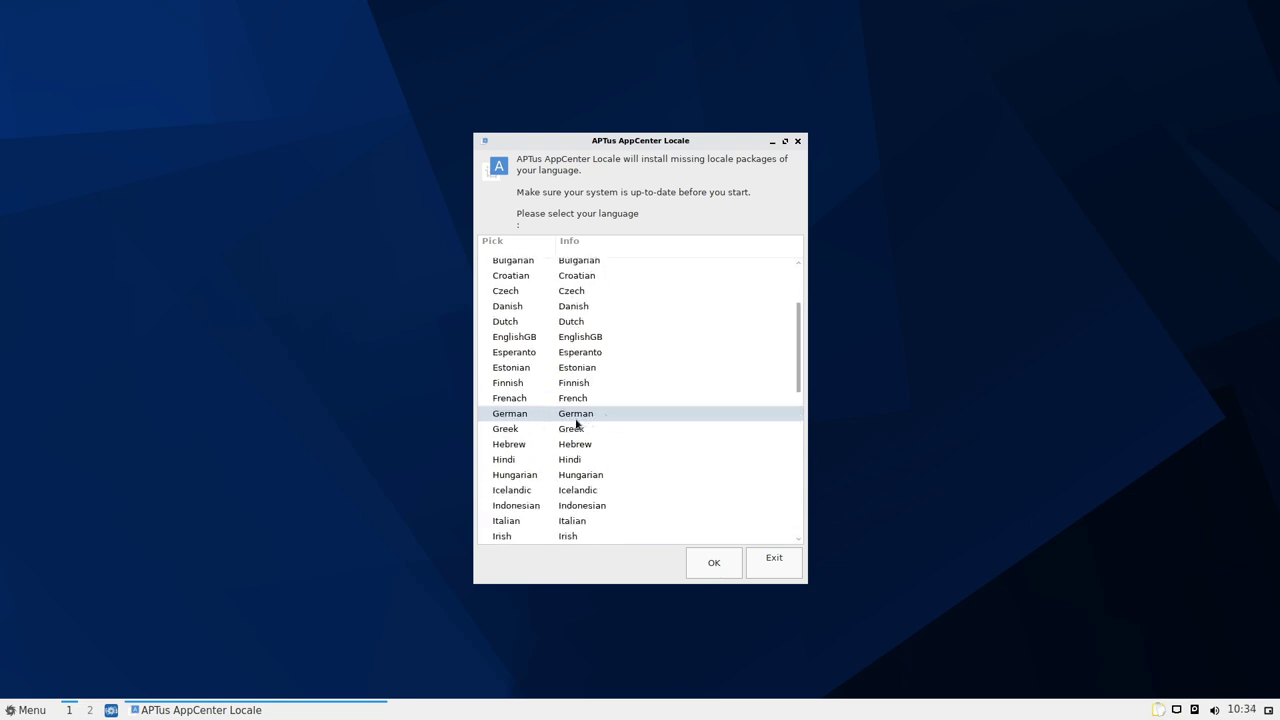
pyautogui.click(578, 420)
pyautogui.click(716, 563)
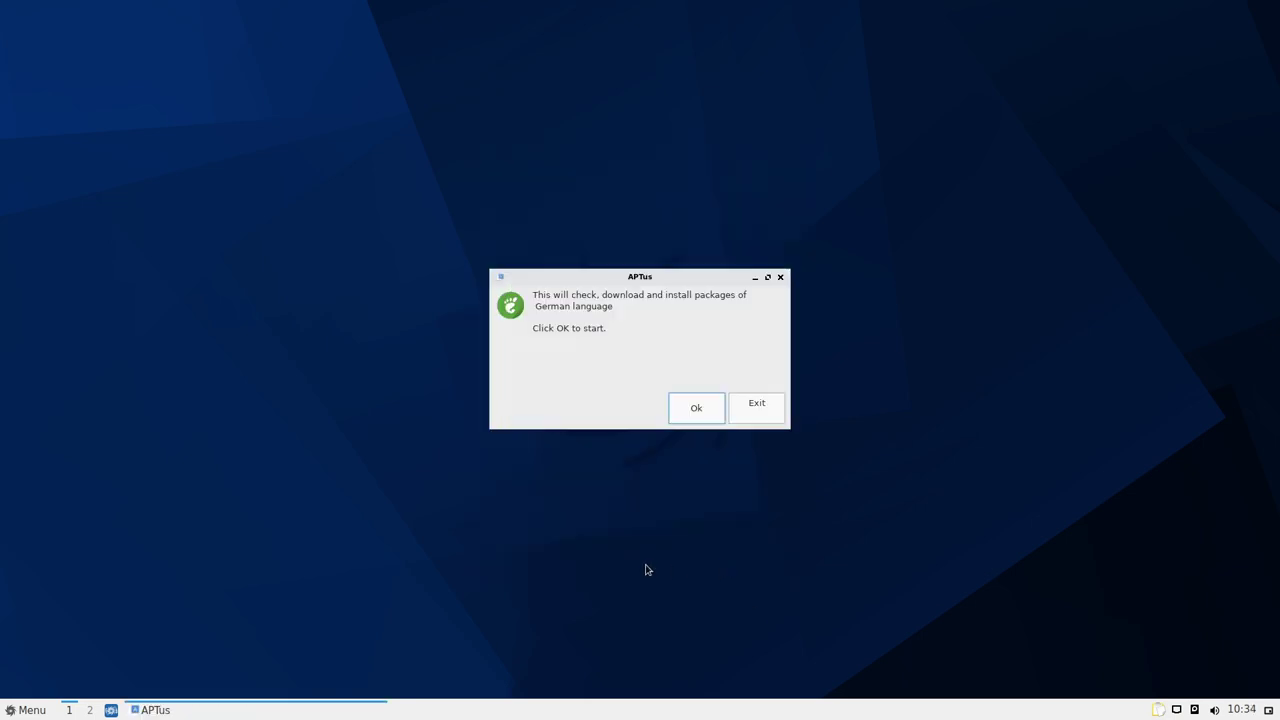
pyautogui.click(694, 408)
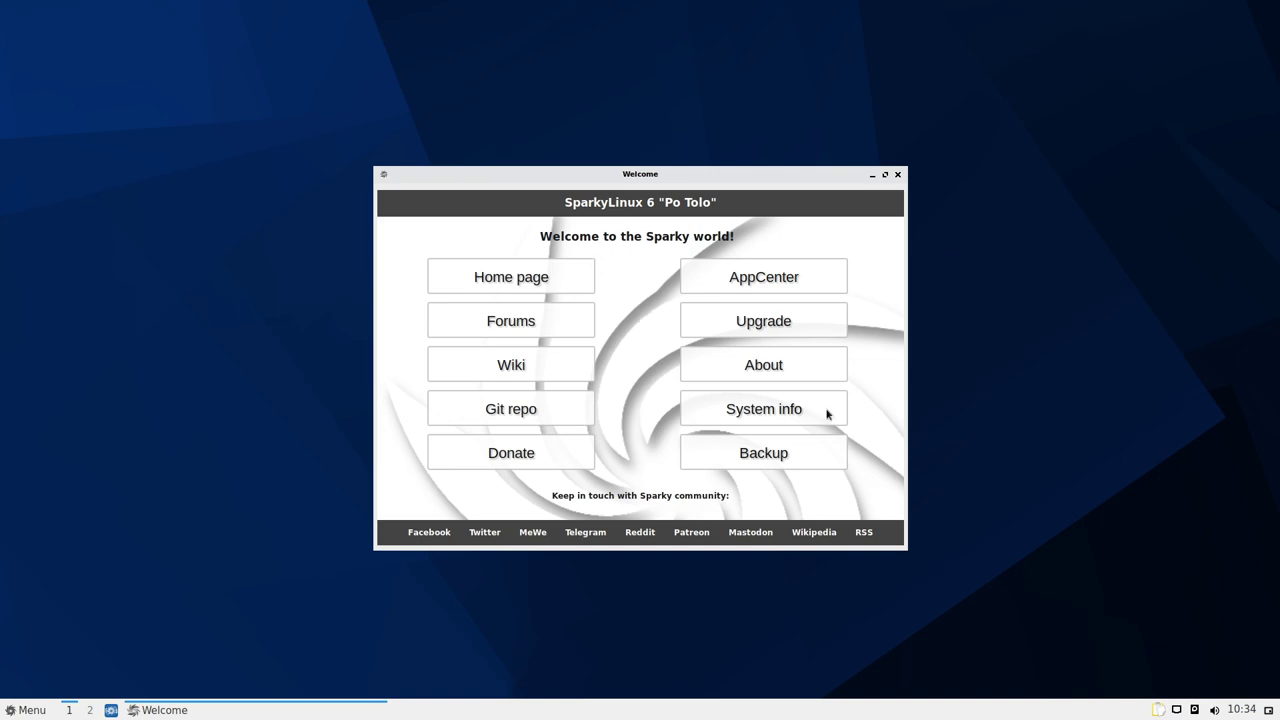
# Review the SparkyLinux About and System Info details, then open the Sparky Backup wiki page
pyautogui.click(780, 368)
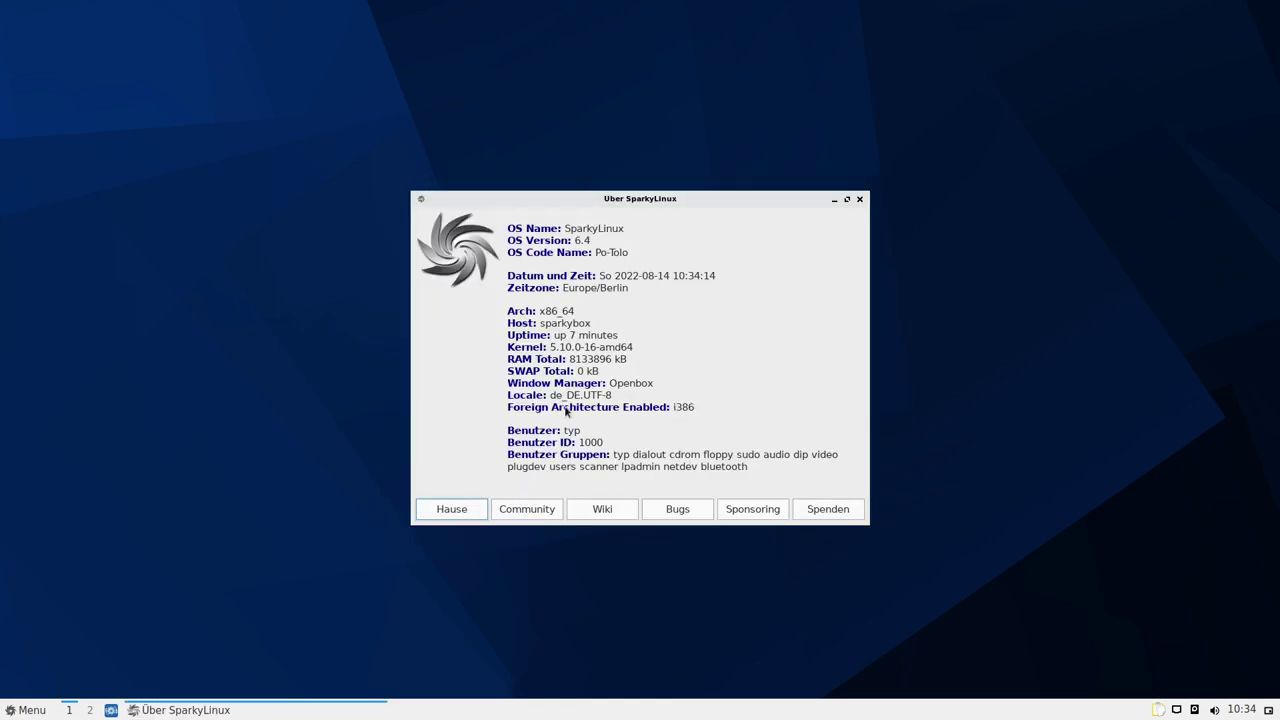
pyautogui.press('Escape')
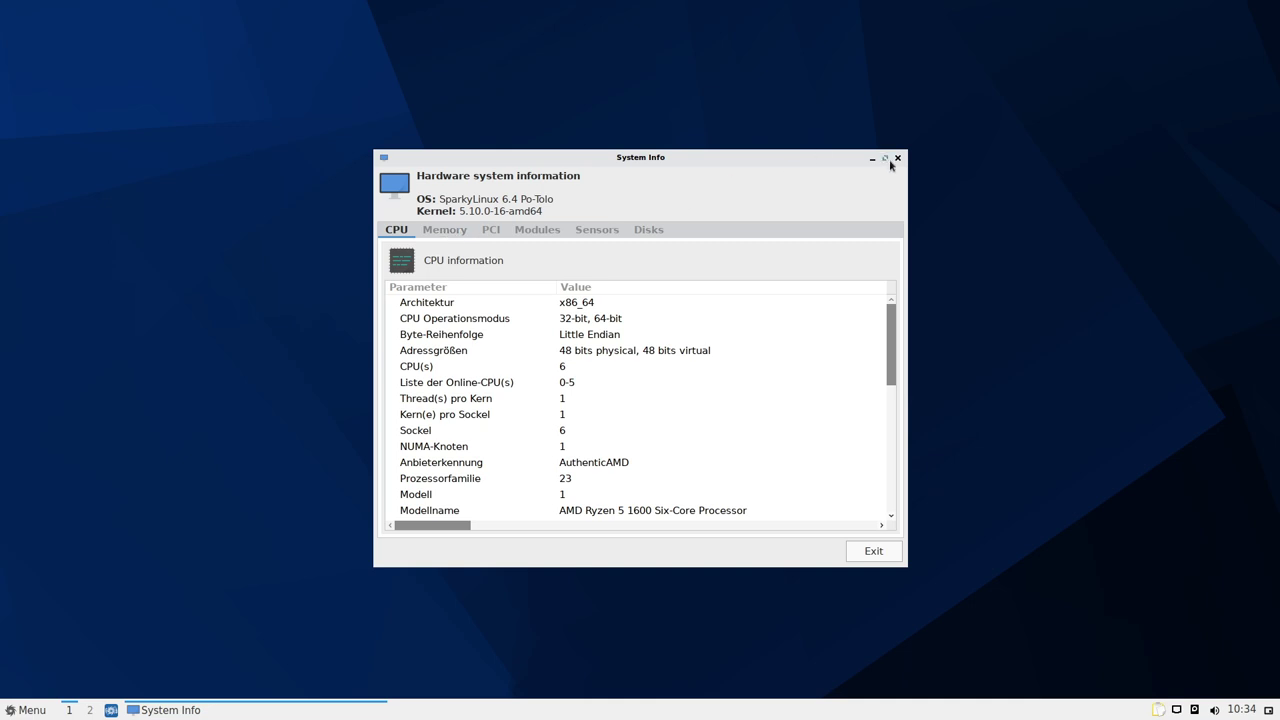
pyautogui.click(897, 158)
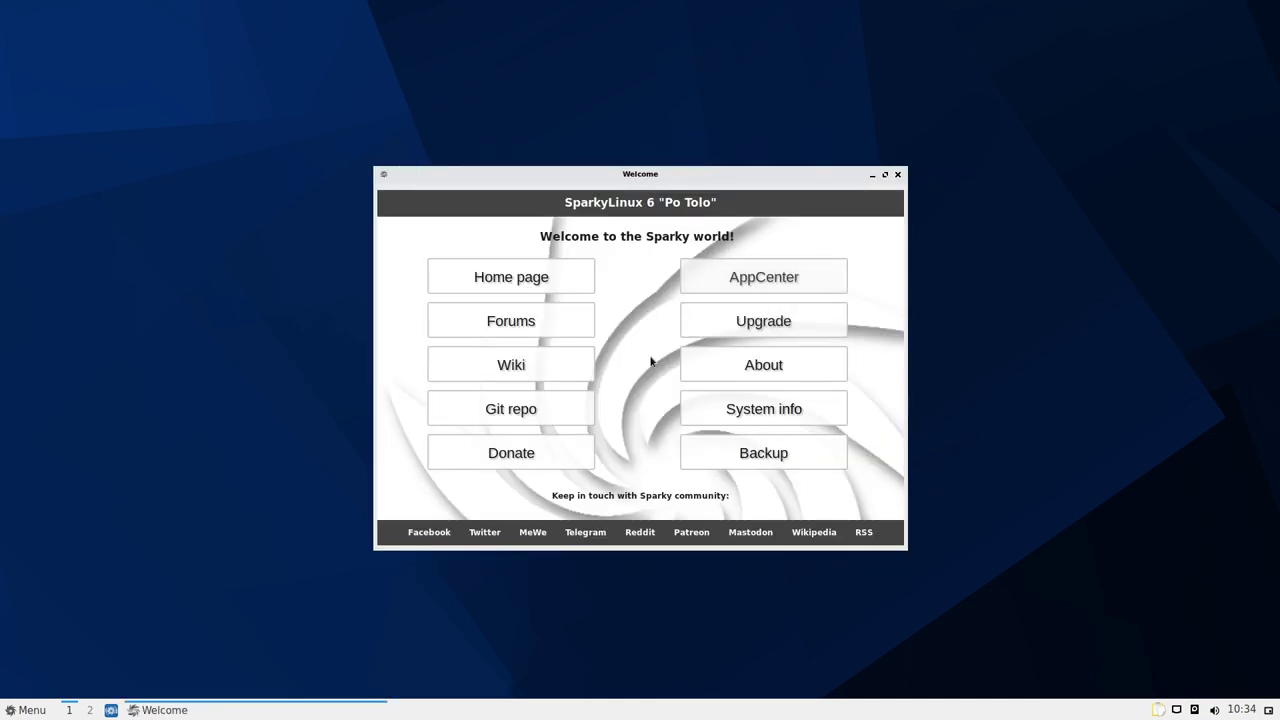
pyautogui.click(760, 457)
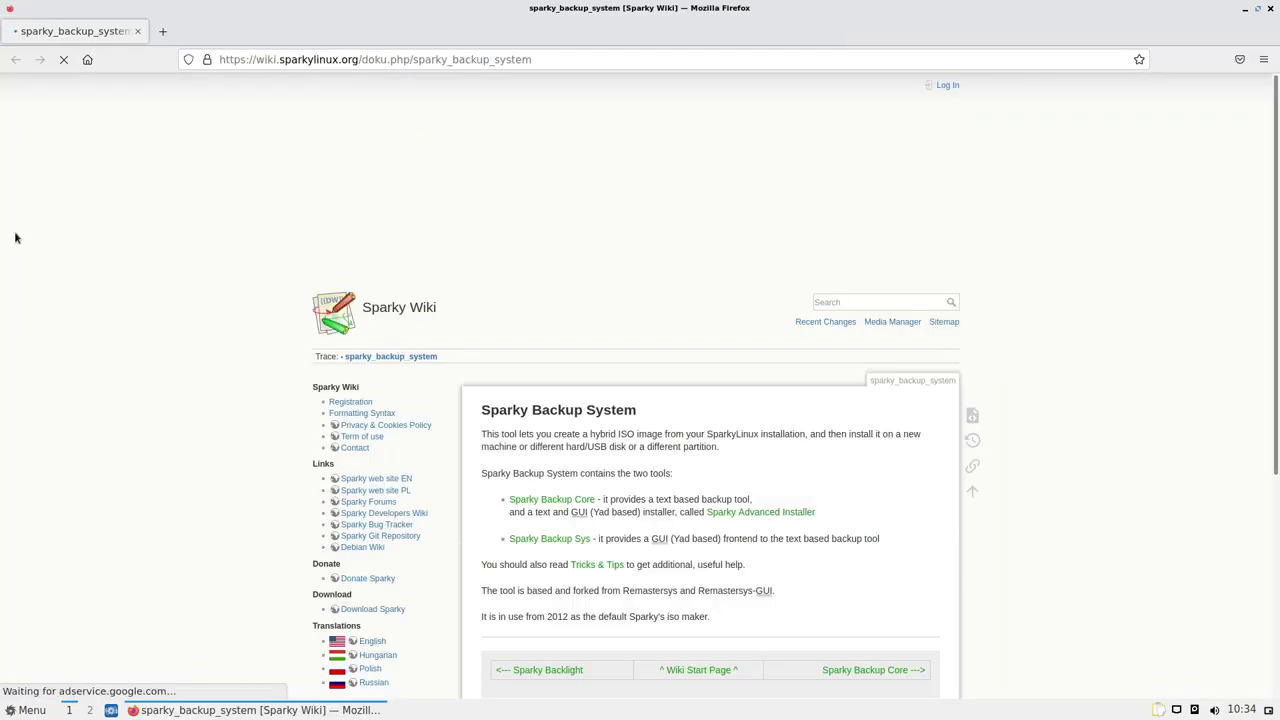
# Skim the Sparky Backup System wiki page, then close Firefox
pyautogui.scroll(-3, 260, 360)
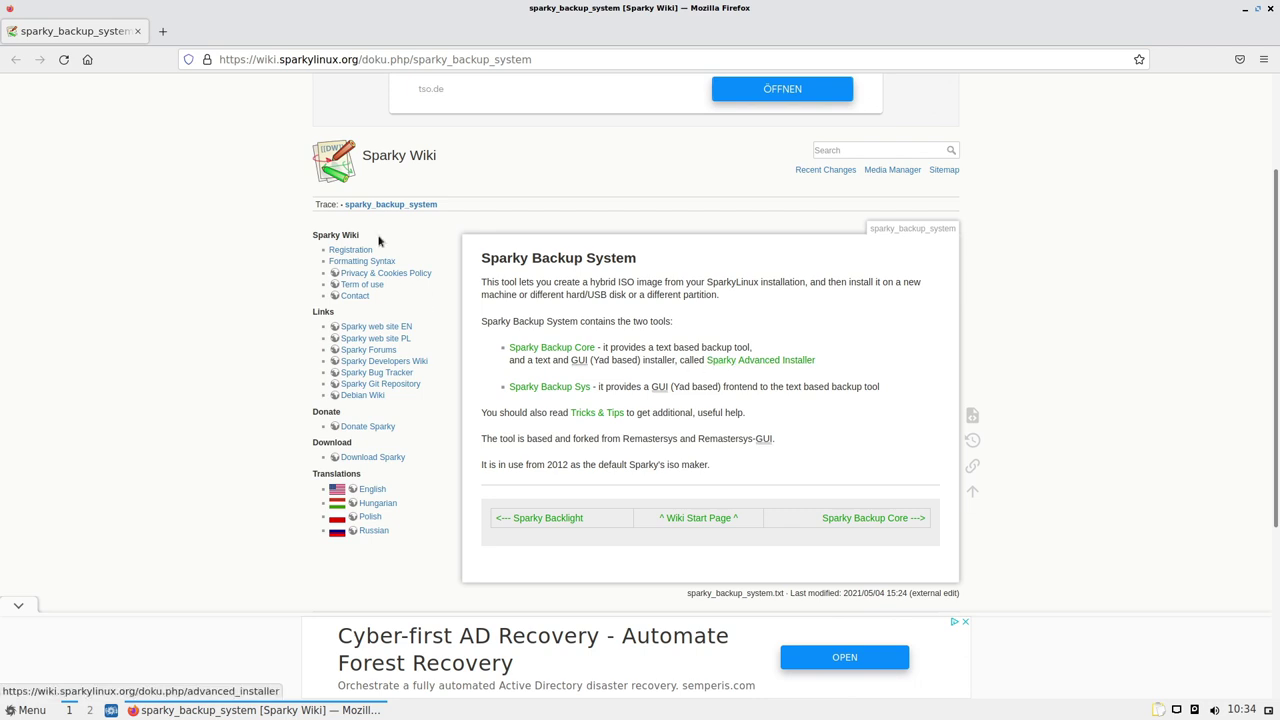
pyautogui.click(136, 33)
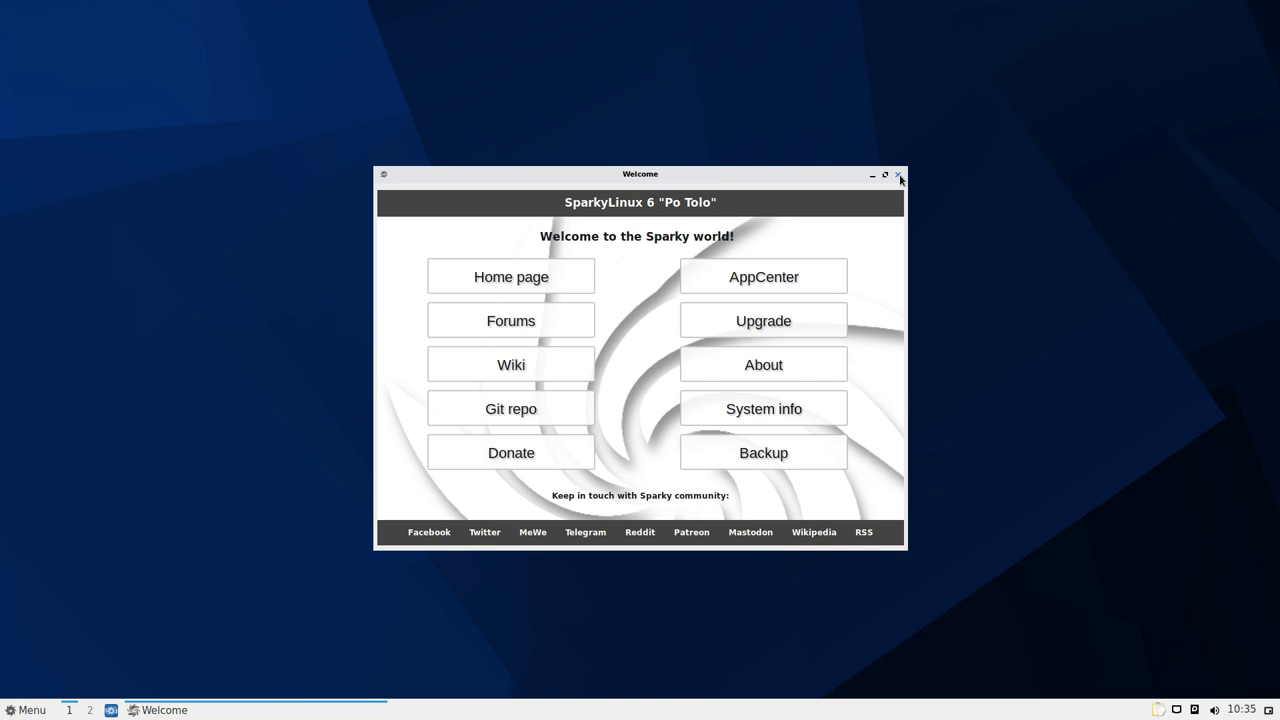
# Close Sparky Welcome, relaunch APTus Upgrade, cancel its authentication and dismiss the failure message
pyautogui.click(898, 176)
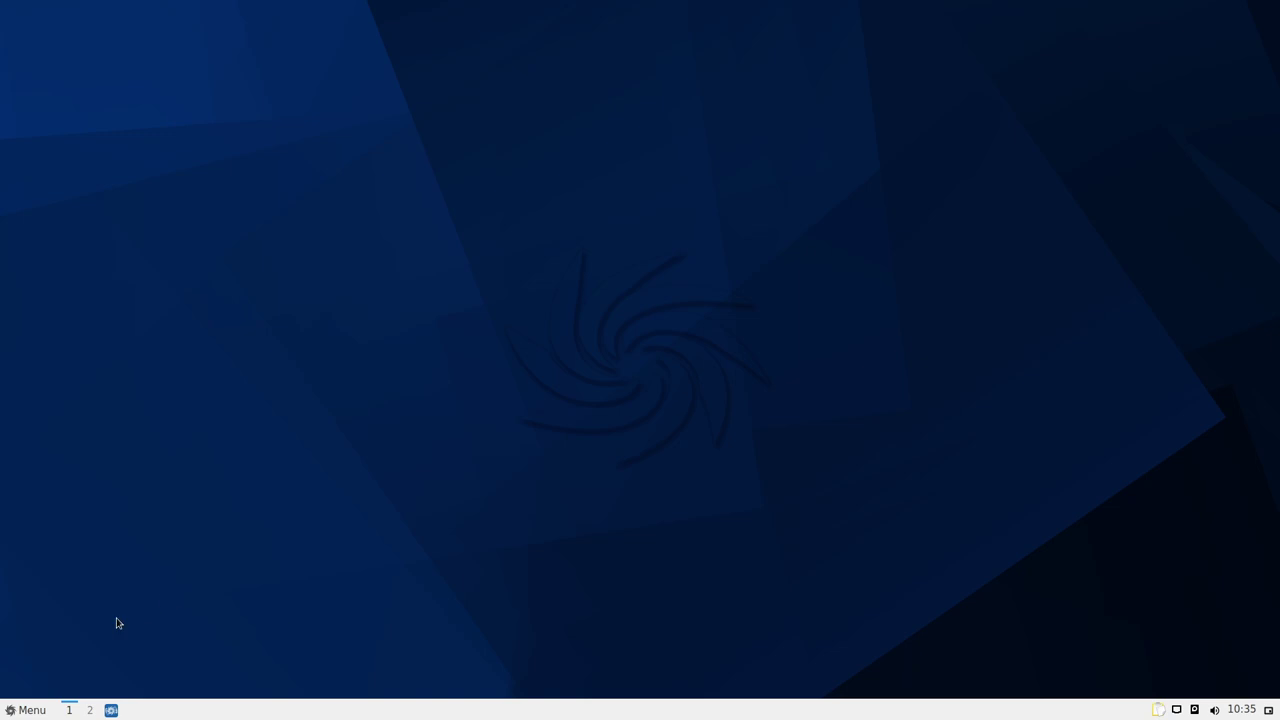
pyautogui.click(111, 710)
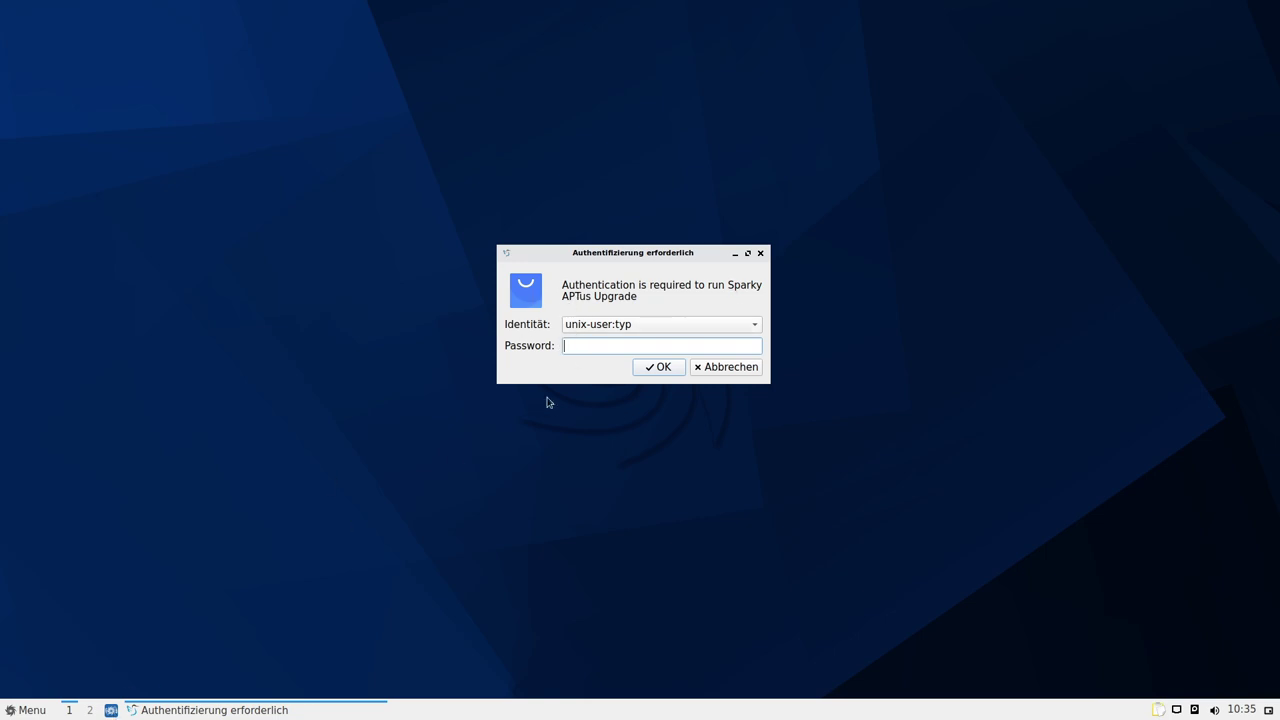
pyautogui.click(719, 373)
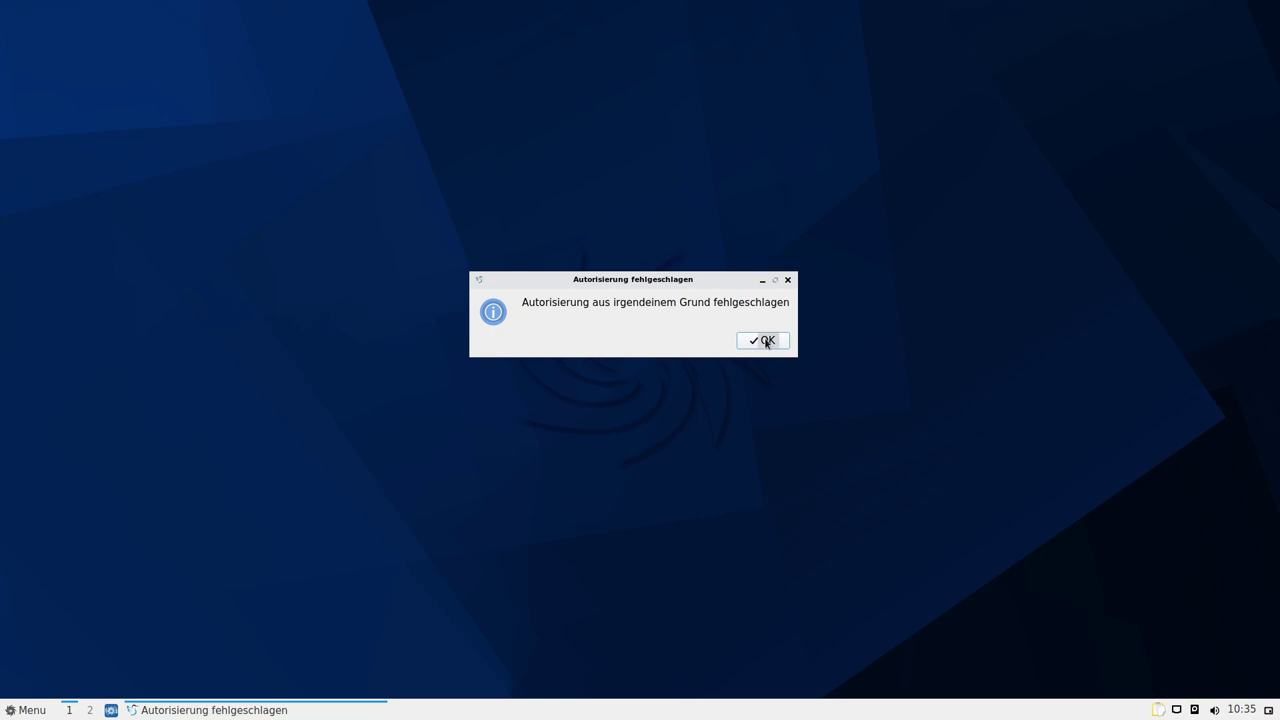
pyautogui.click(765, 340)
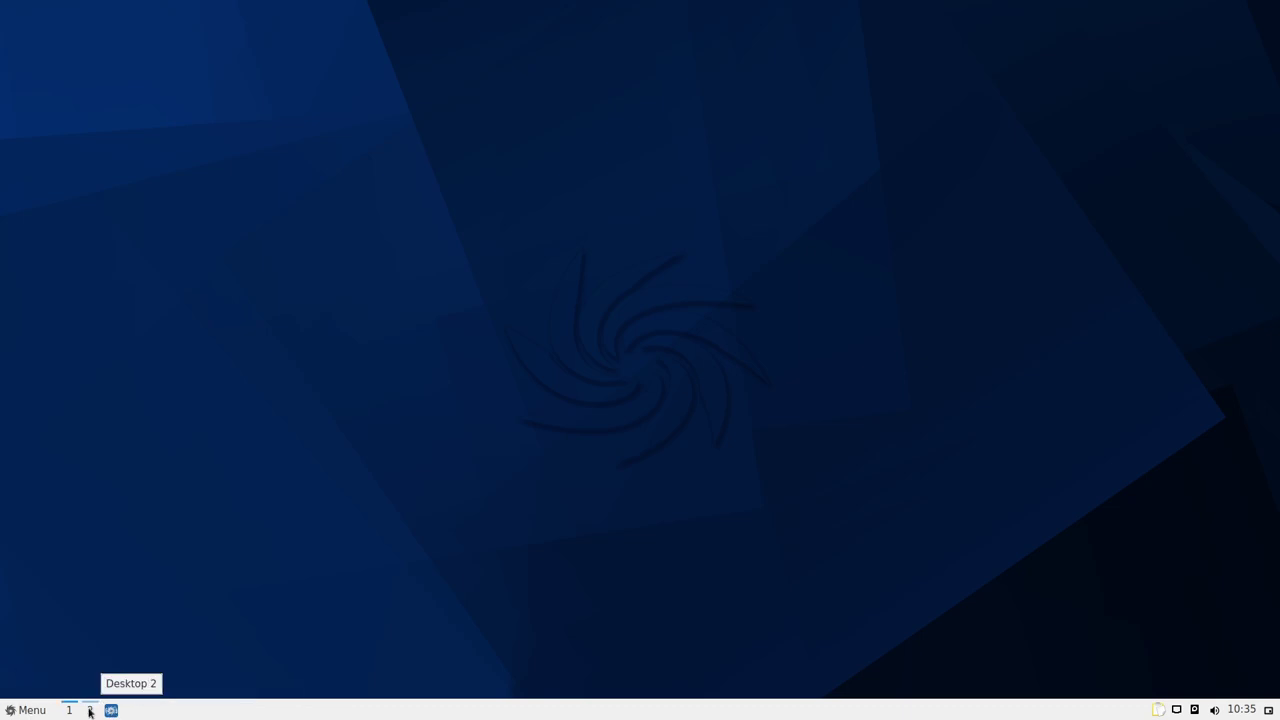
# Switch to desktop 2 and back to 1, then launch LibreOffice from the Büro menu
pyautogui.click(89, 711)
pyautogui.click(70, 710)
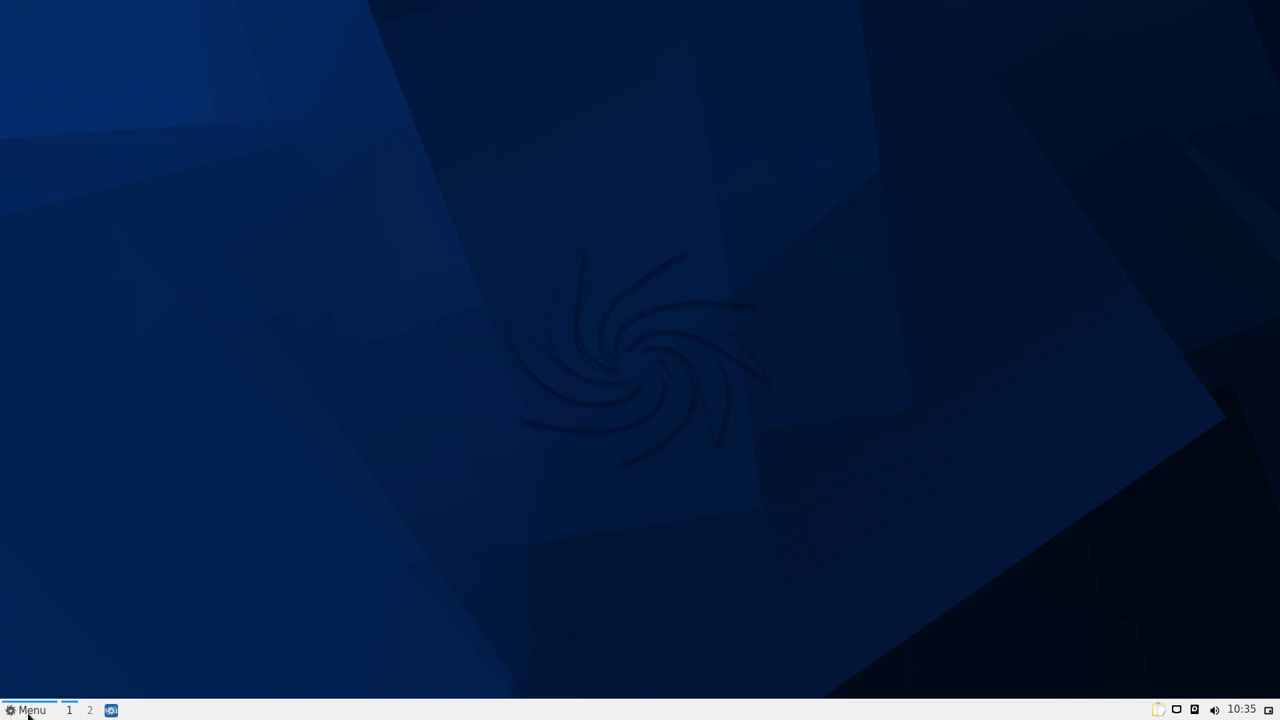
pyautogui.click(28, 711)
pyautogui.moveTo(67, 490)
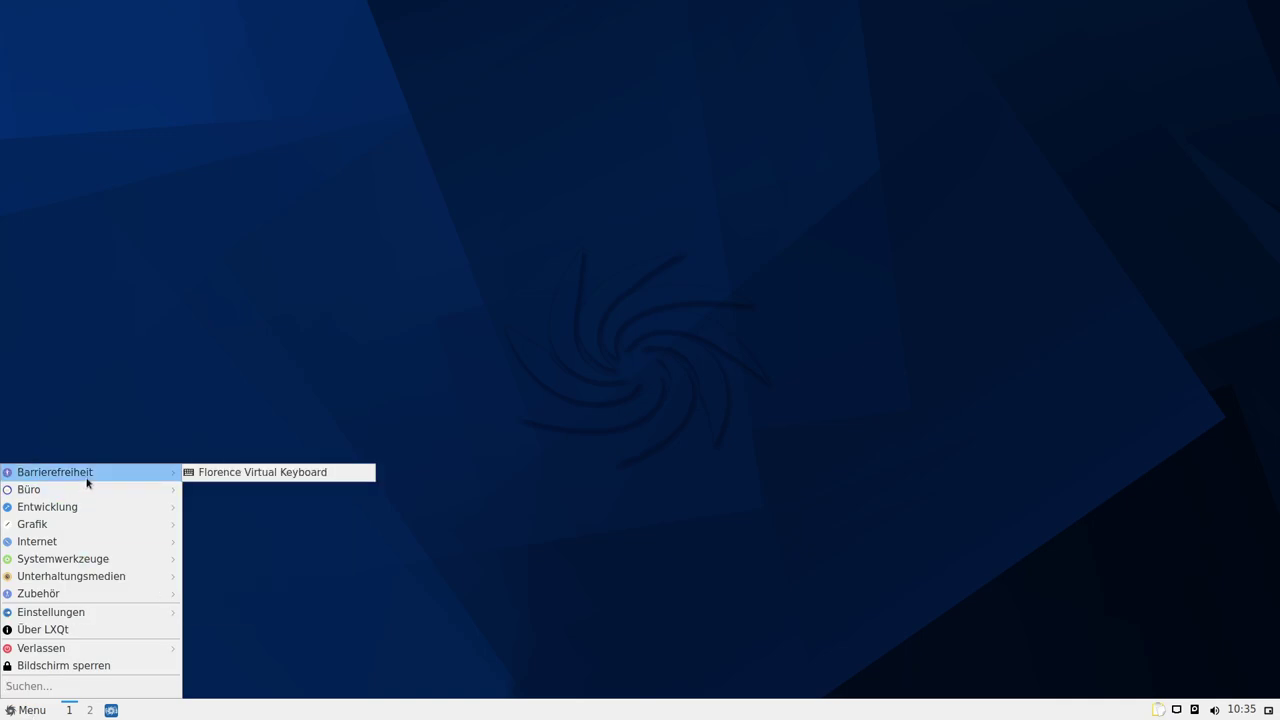
pyautogui.click(836, 456)
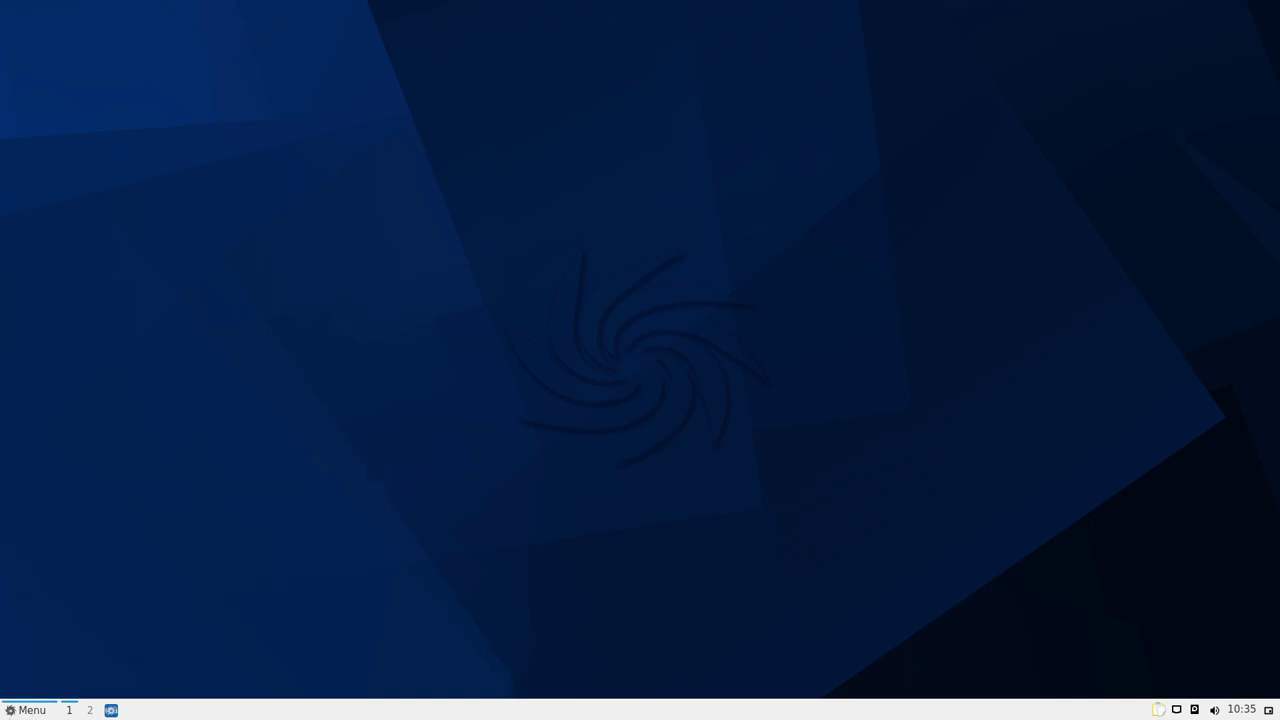
pyautogui.click(25, 712)
pyautogui.moveTo(89, 480)
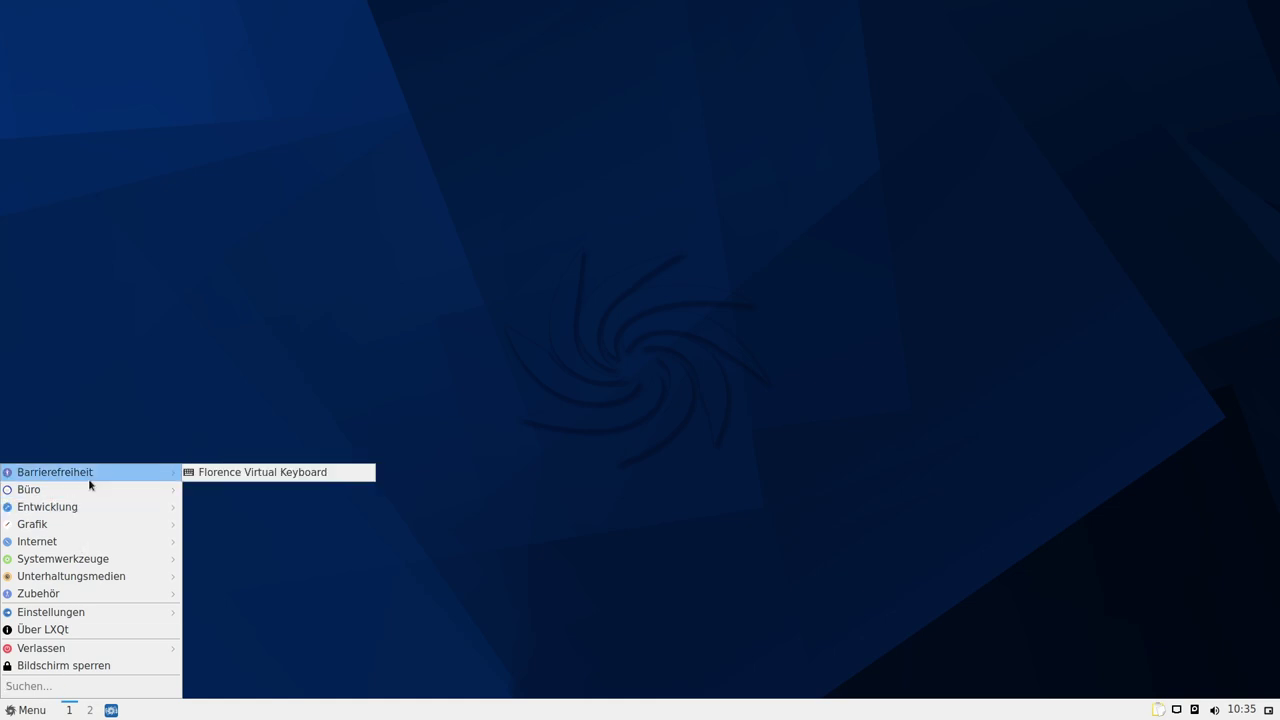
pyautogui.moveTo(152, 489)
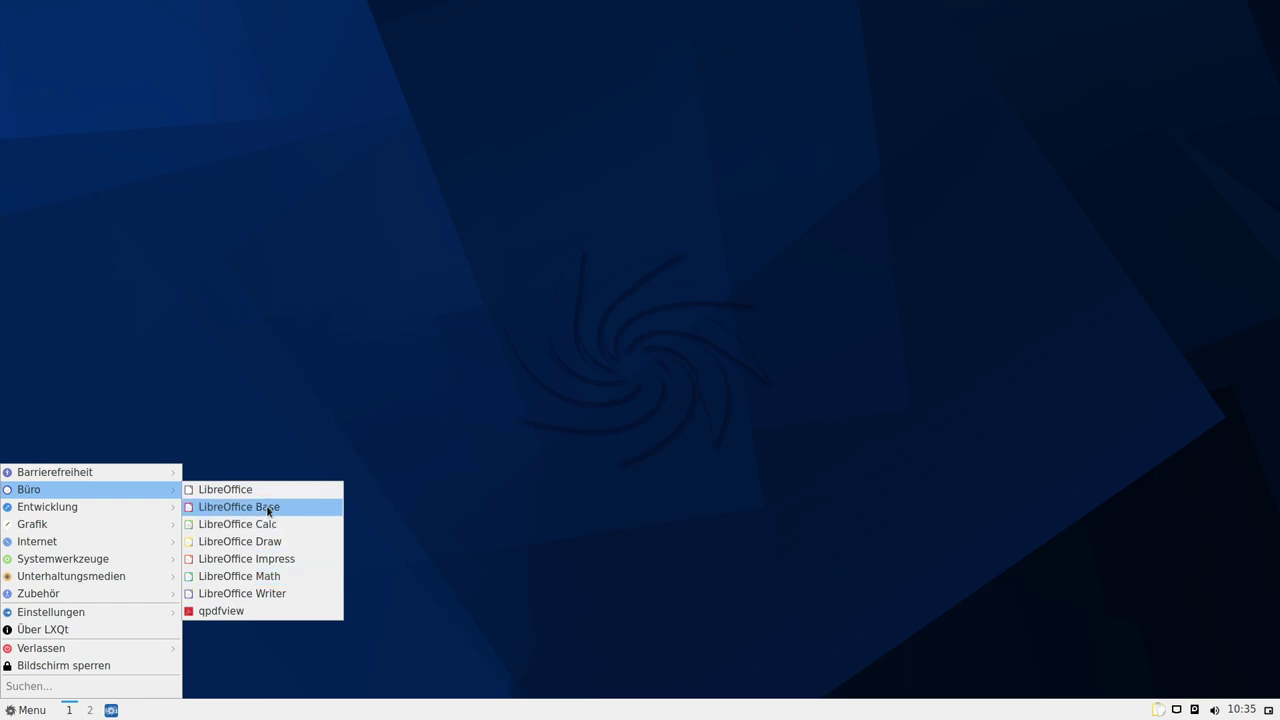
pyautogui.click(234, 490)
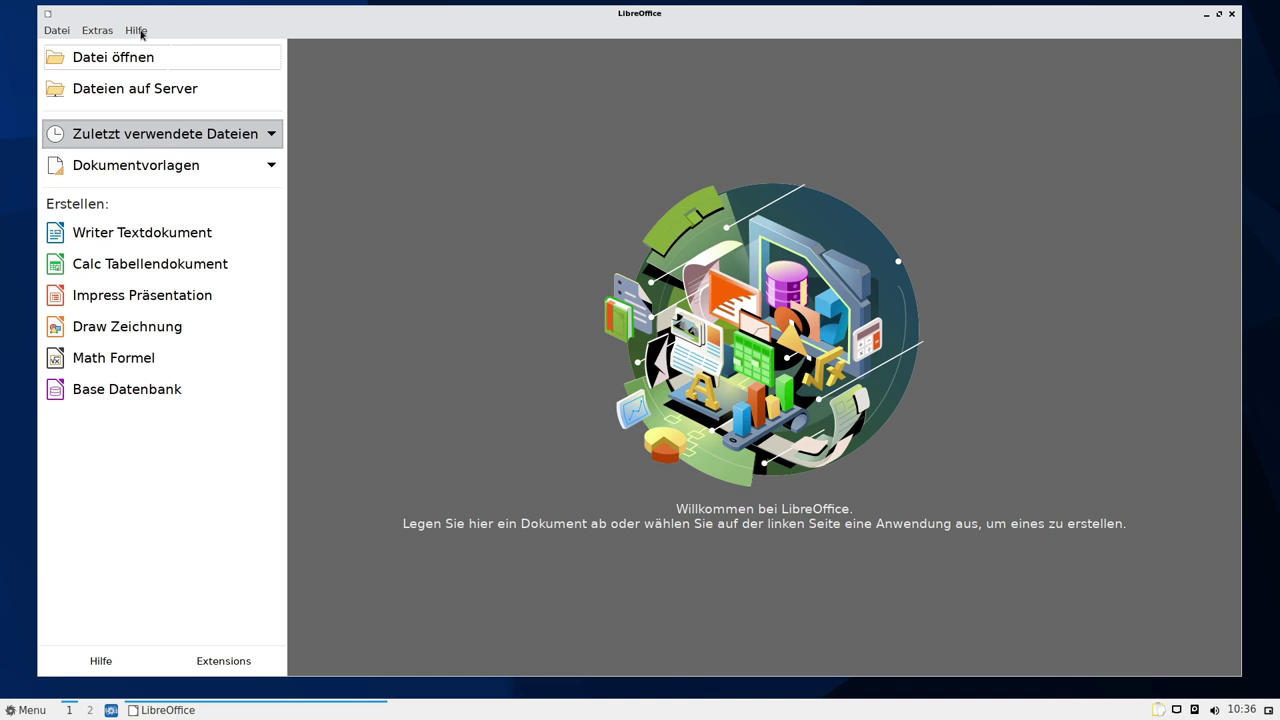
# Check LibreOffice's About dialog showing 7.0.4.2 with de-DE, then quit LibreOffice
pyautogui.click(137, 31)
pyautogui.click(171, 224)
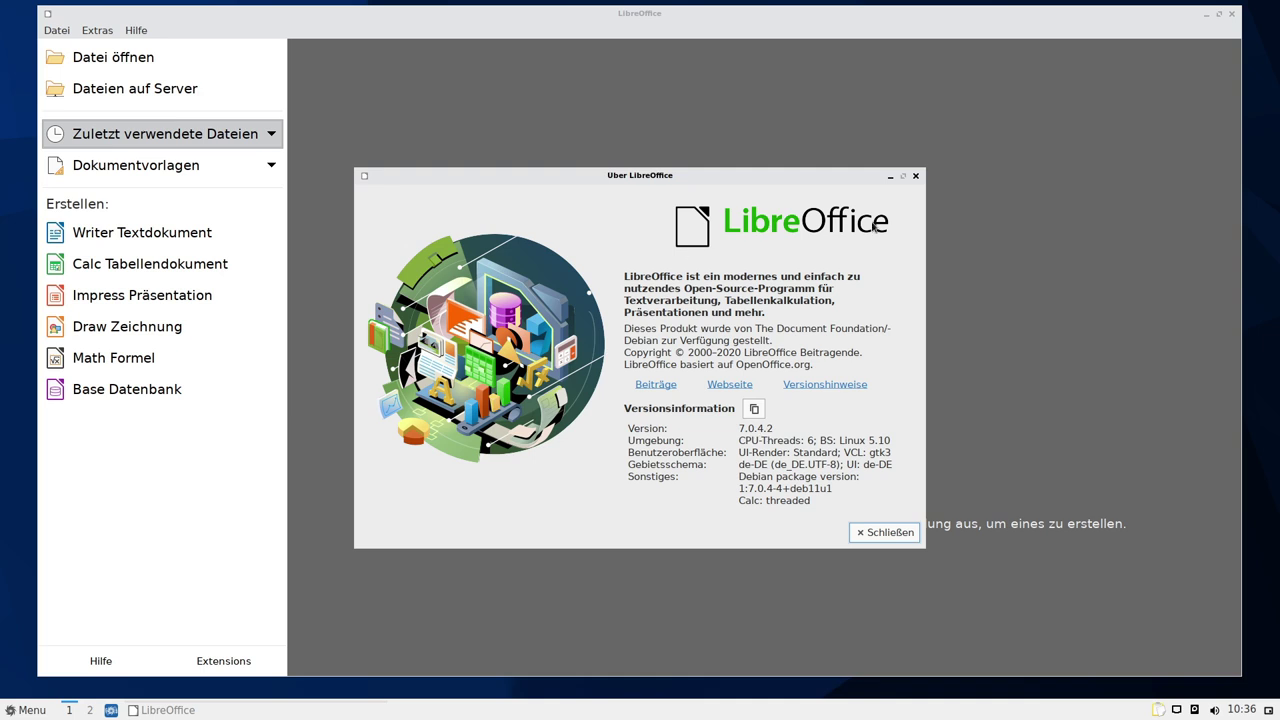
pyautogui.click(918, 177)
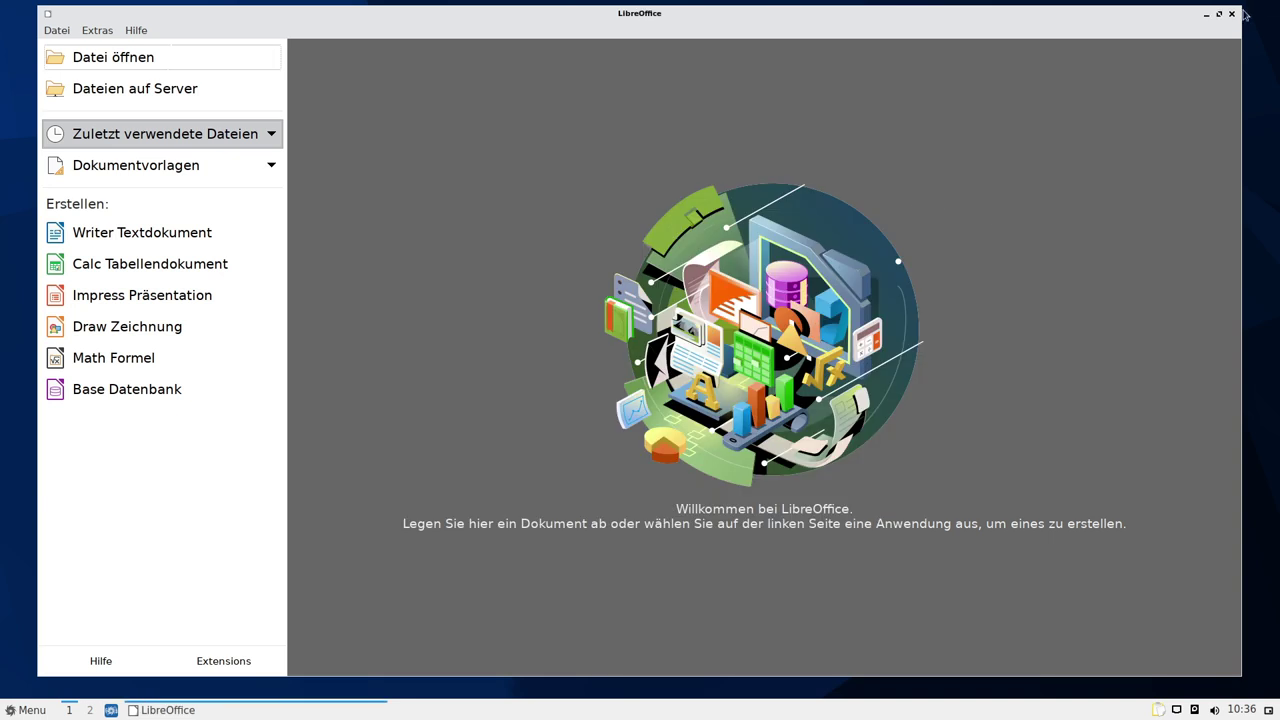
pyautogui.click(1231, 15)
pyautogui.click(25, 710)
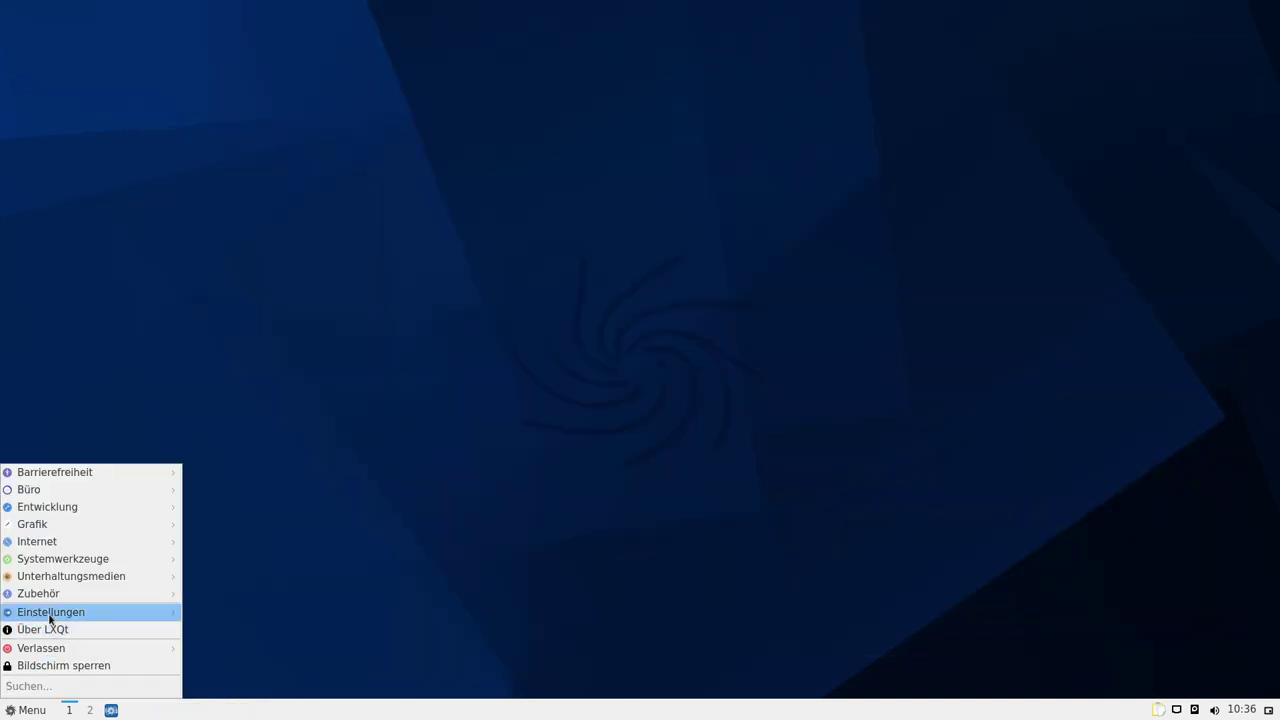
# Launch Firefox ESR from the LXQt Internet menu
pyautogui.moveTo(127, 520)
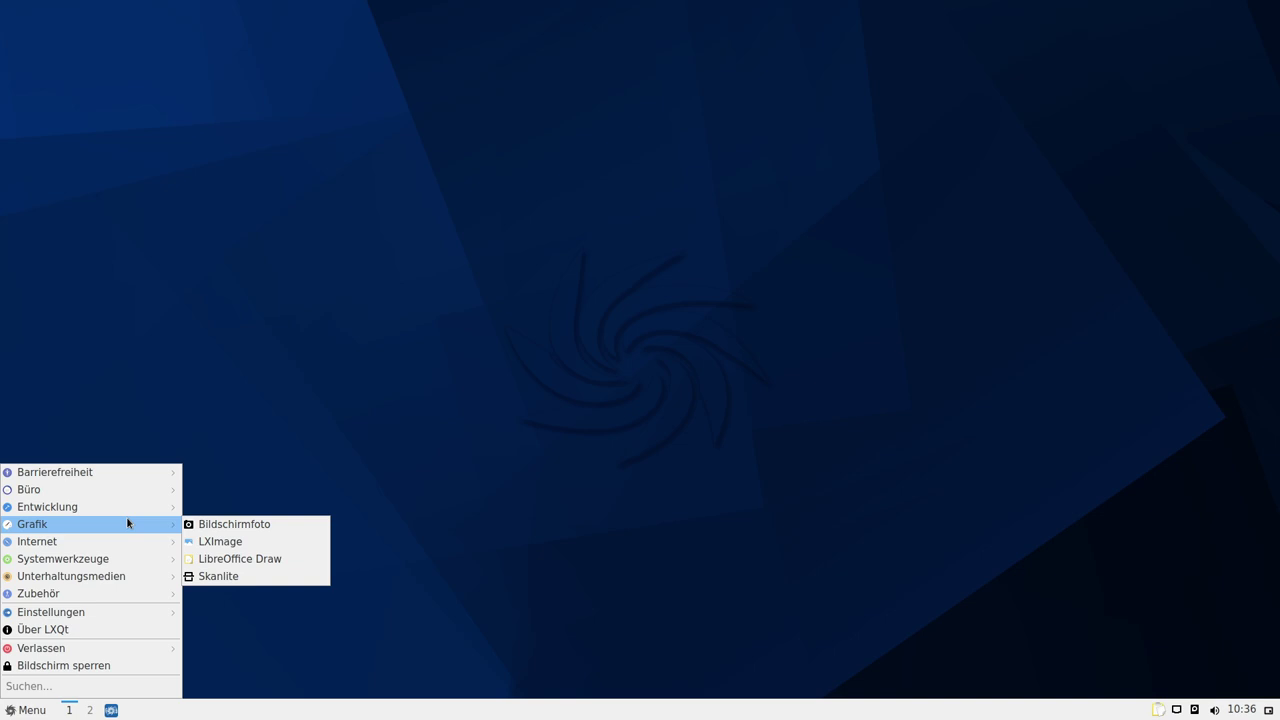
pyautogui.moveTo(127, 492)
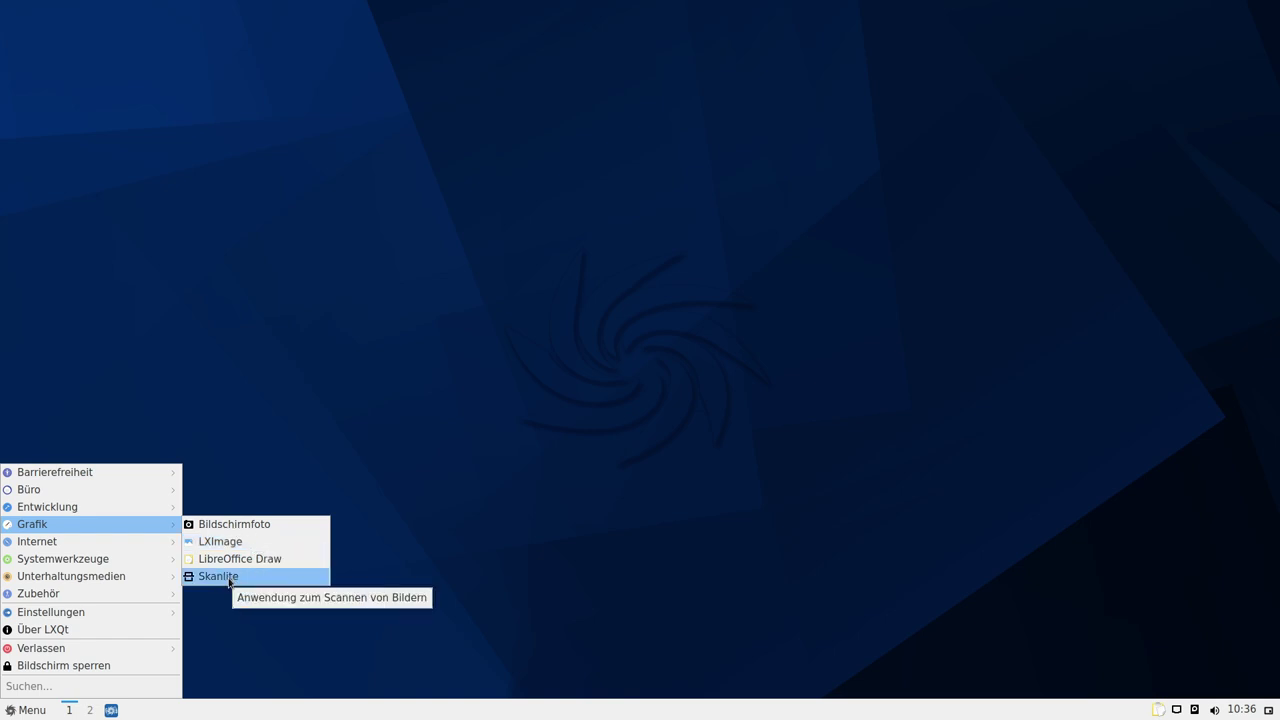
pyautogui.moveTo(116, 545)
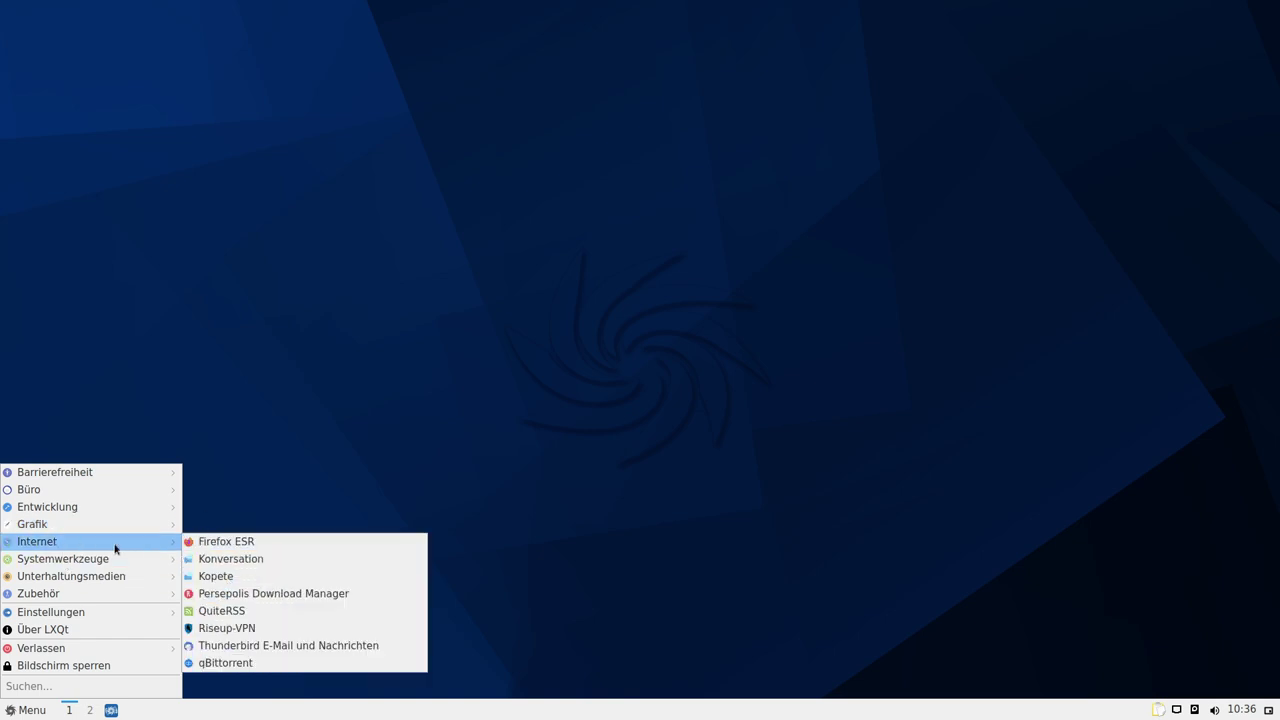
pyautogui.click(268, 544)
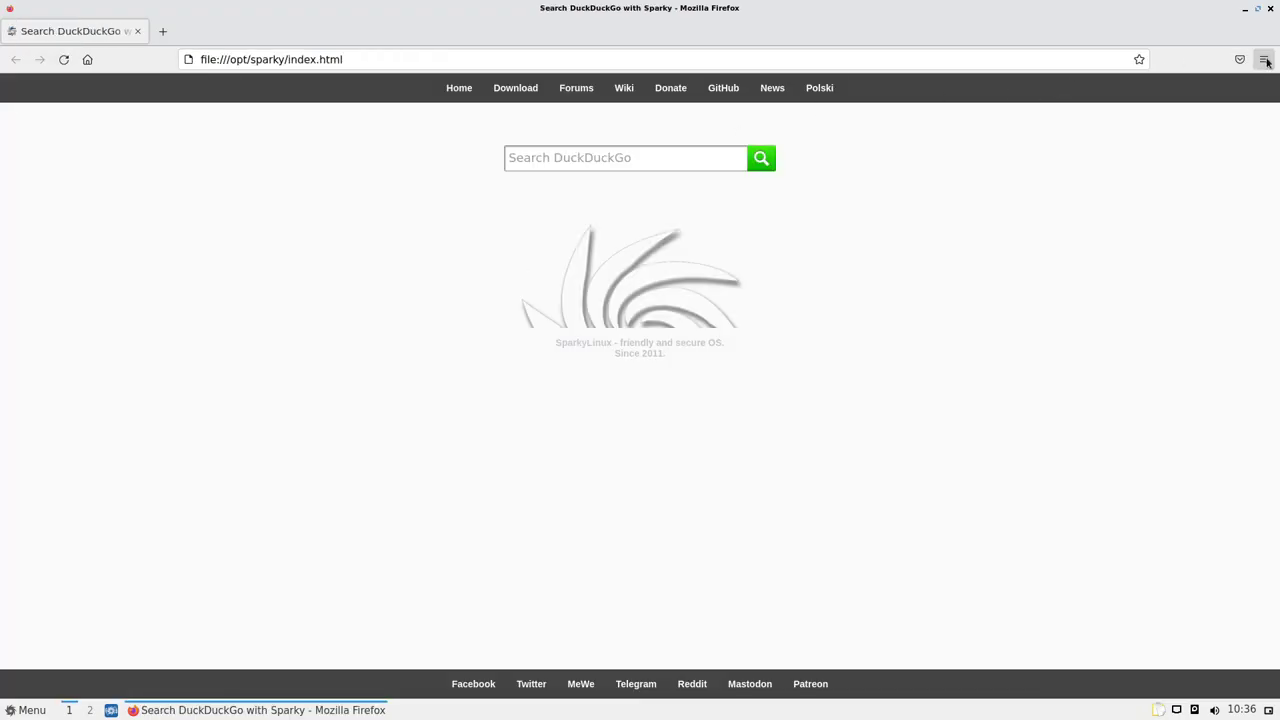
# Show Firefox's About window, confirming version 91.12.0esr
pyautogui.click(1263, 59)
pyautogui.click(1090, 455)
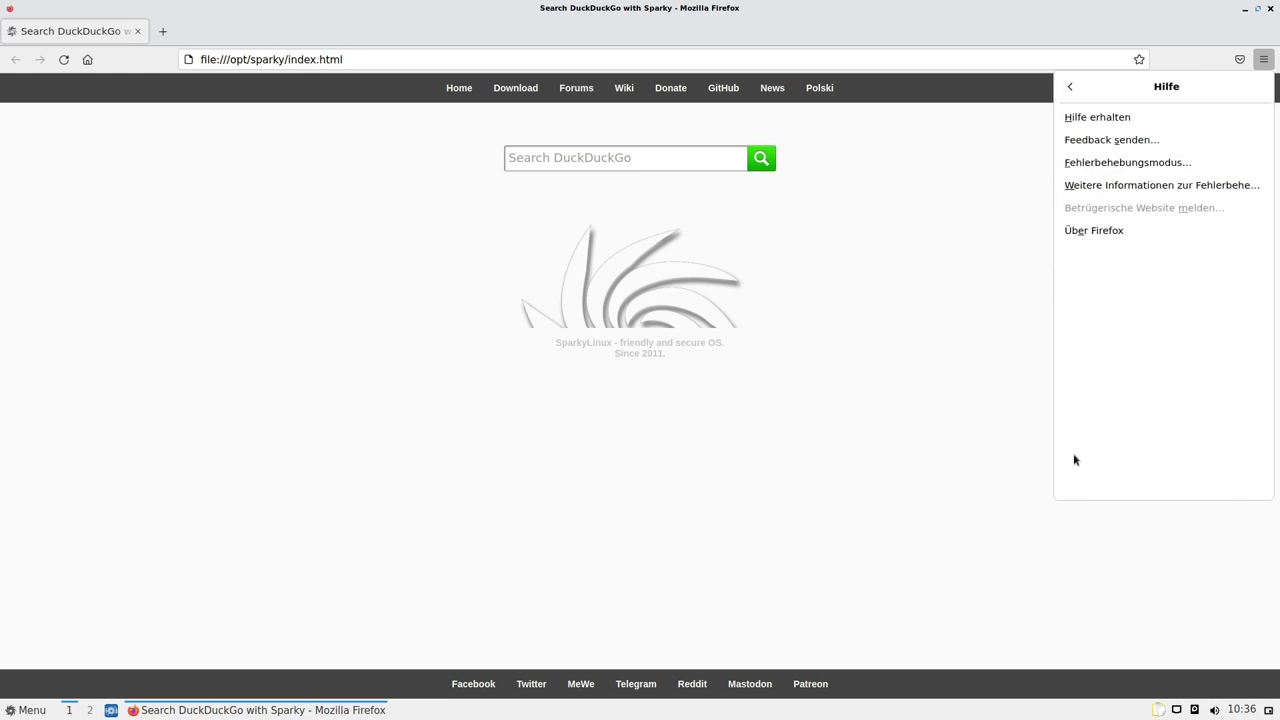
pyautogui.click(1107, 228)
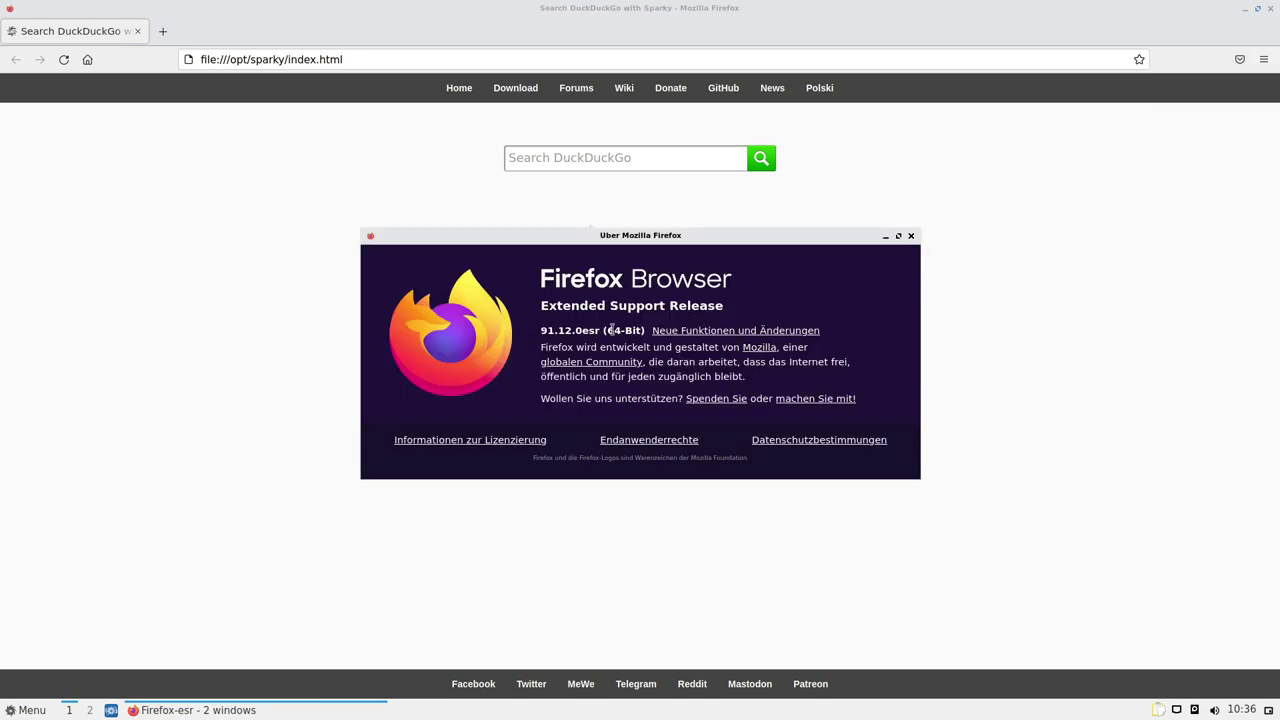
pyautogui.doubleClick(564, 330)
pyautogui.click(562, 338)
pyautogui.click(39, 712)
pyautogui.moveTo(71, 597)
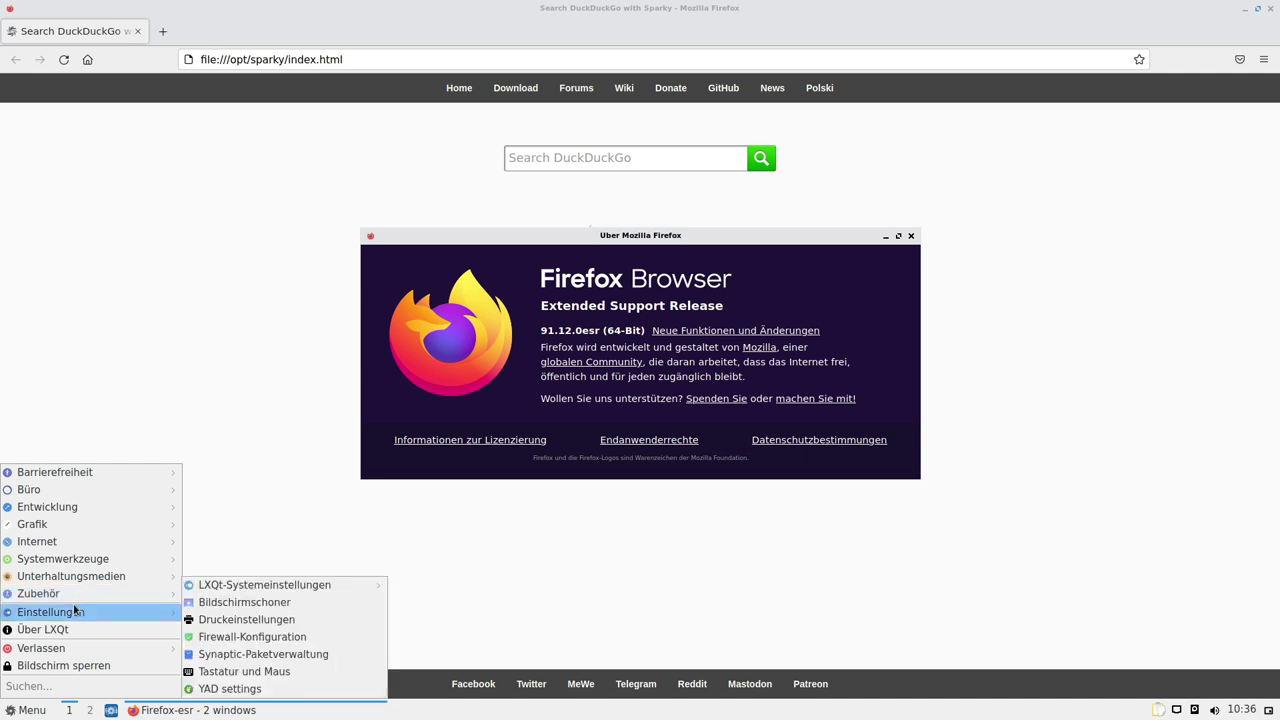
# Install firefox-esr-sparky 102.1.0esr with 'sudo apt install firefox-esr-sparky' in a new QTerminal
pyautogui.hotkey('ctrl', 'alt', 't')
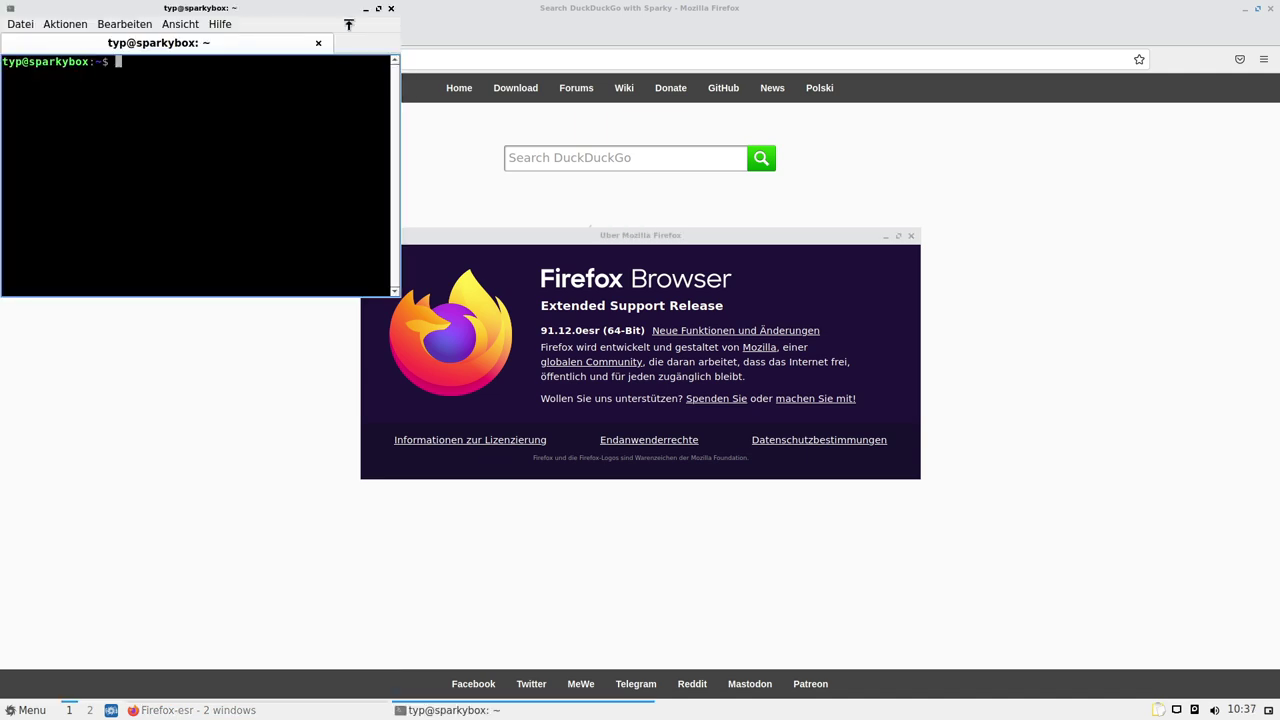
pyautogui.write('sudo ')
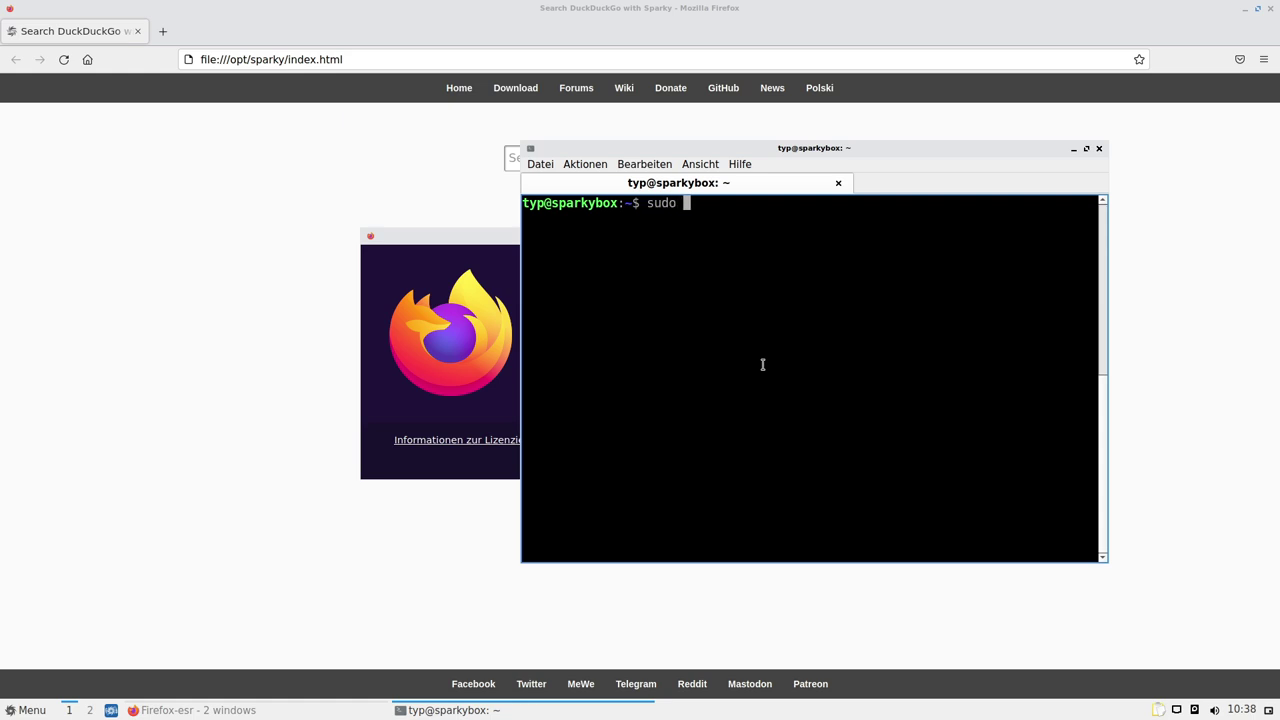
pyautogui.write('apt install fir')
pyautogui.write('efox-')
pyautogui.write('es')
pyautogui.write('r-')
pyautogui.write('sparky')
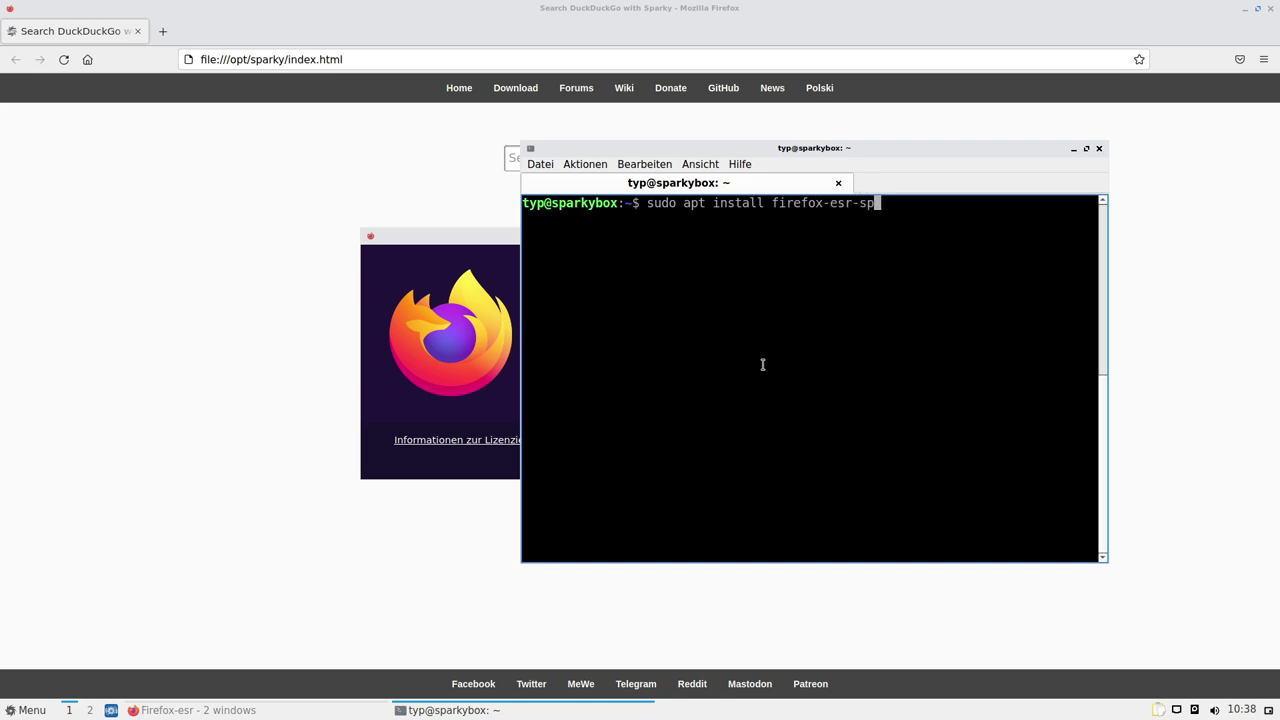
pyautogui.press('Return')
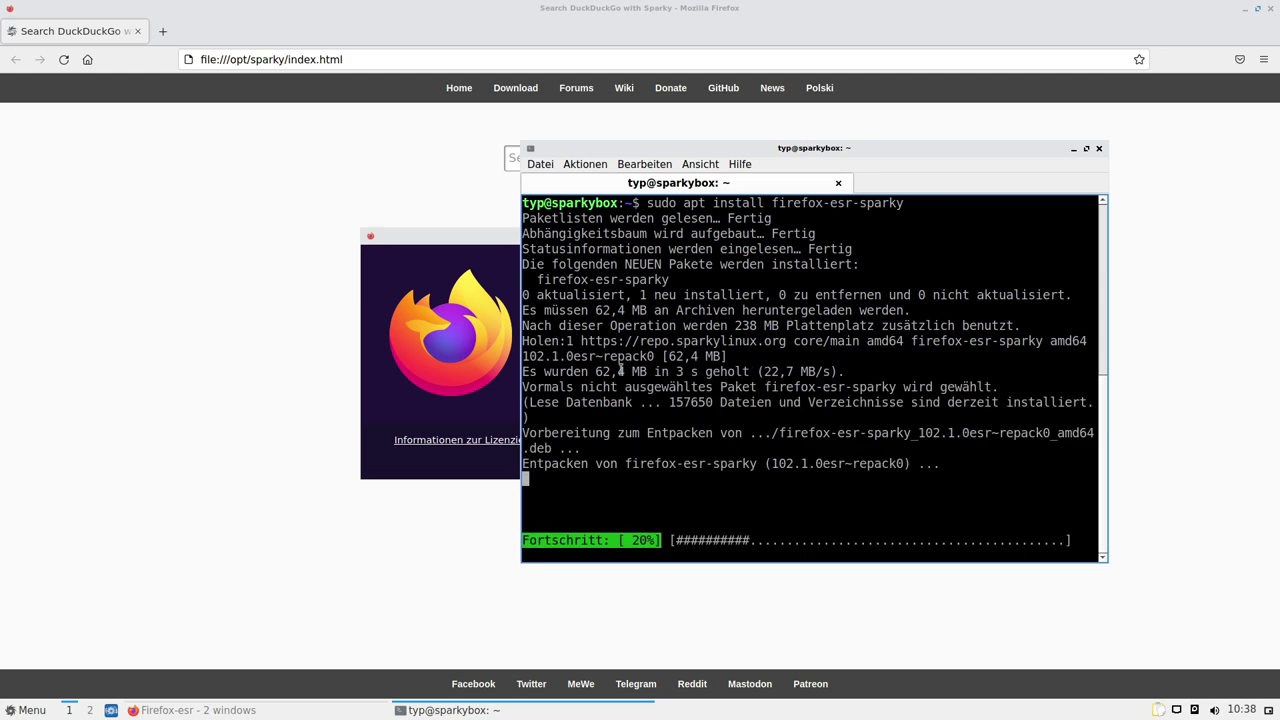
pyautogui.moveTo(527, 355); pyautogui.dragTo(558, 356)
# Close the About Firefox dialog and the old Firefox window
pyautogui.click(370, 373)
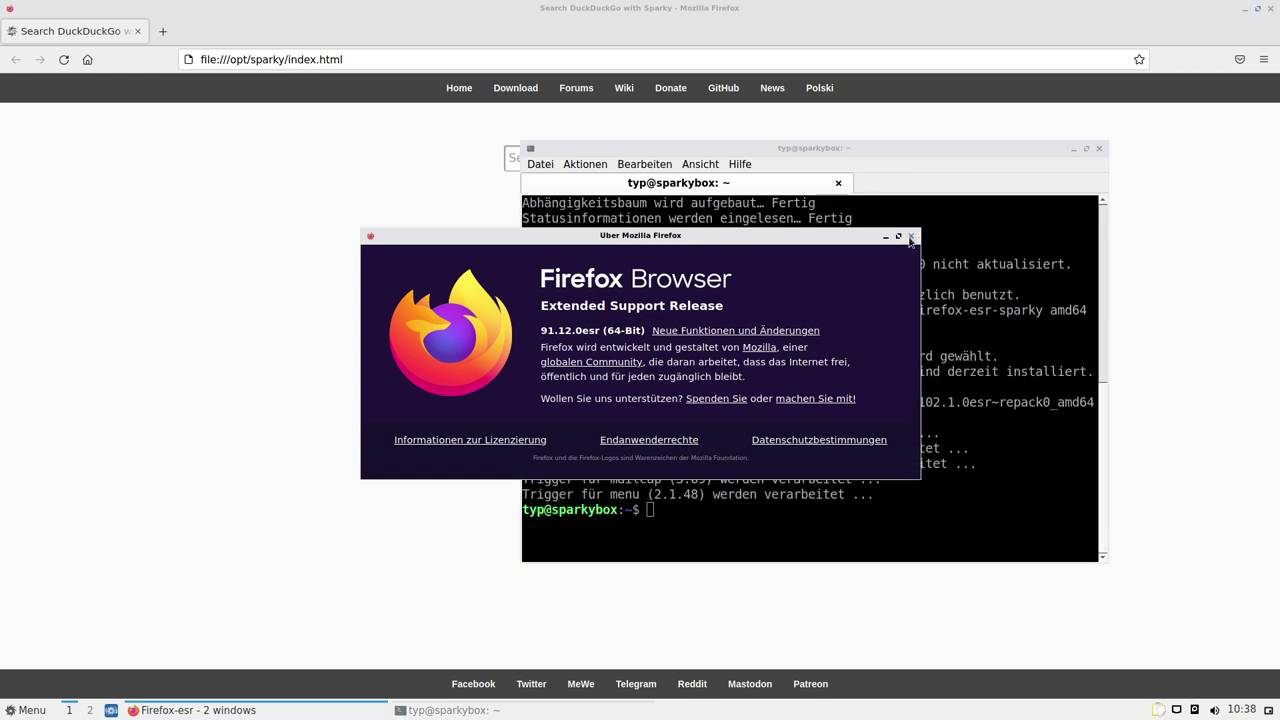
pyautogui.click(911, 235)
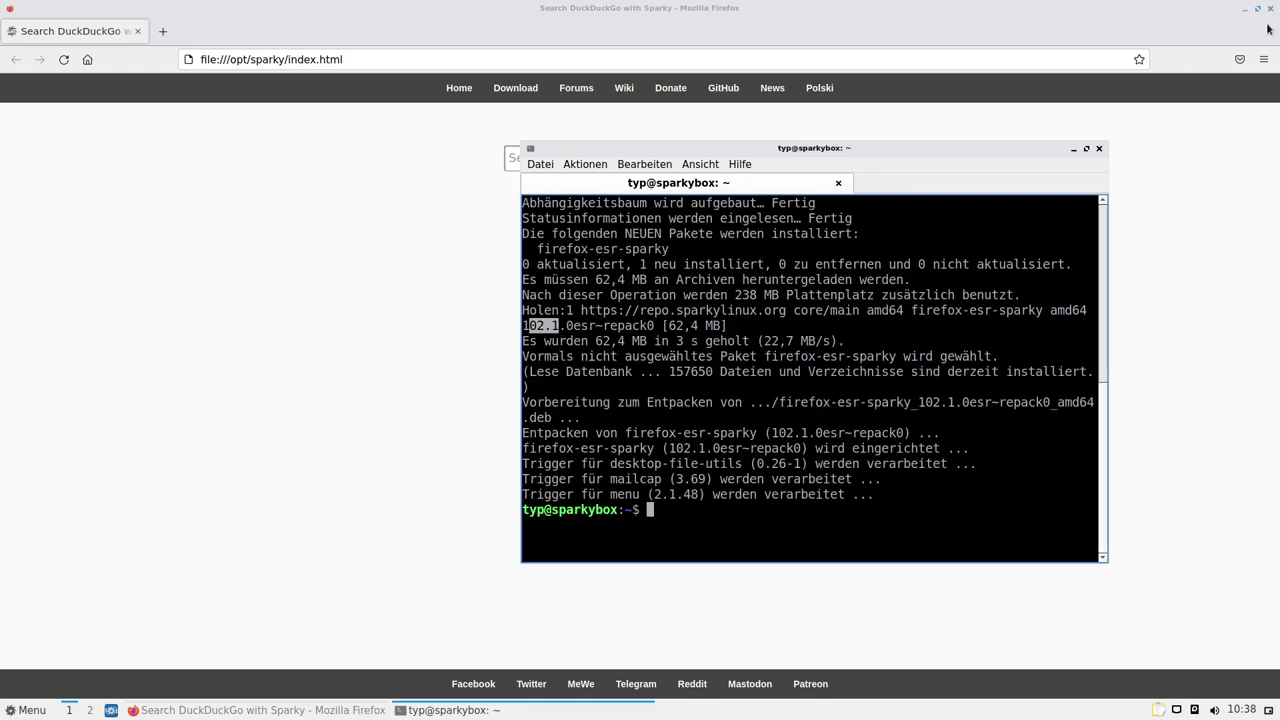
pyautogui.click(1270, 12)
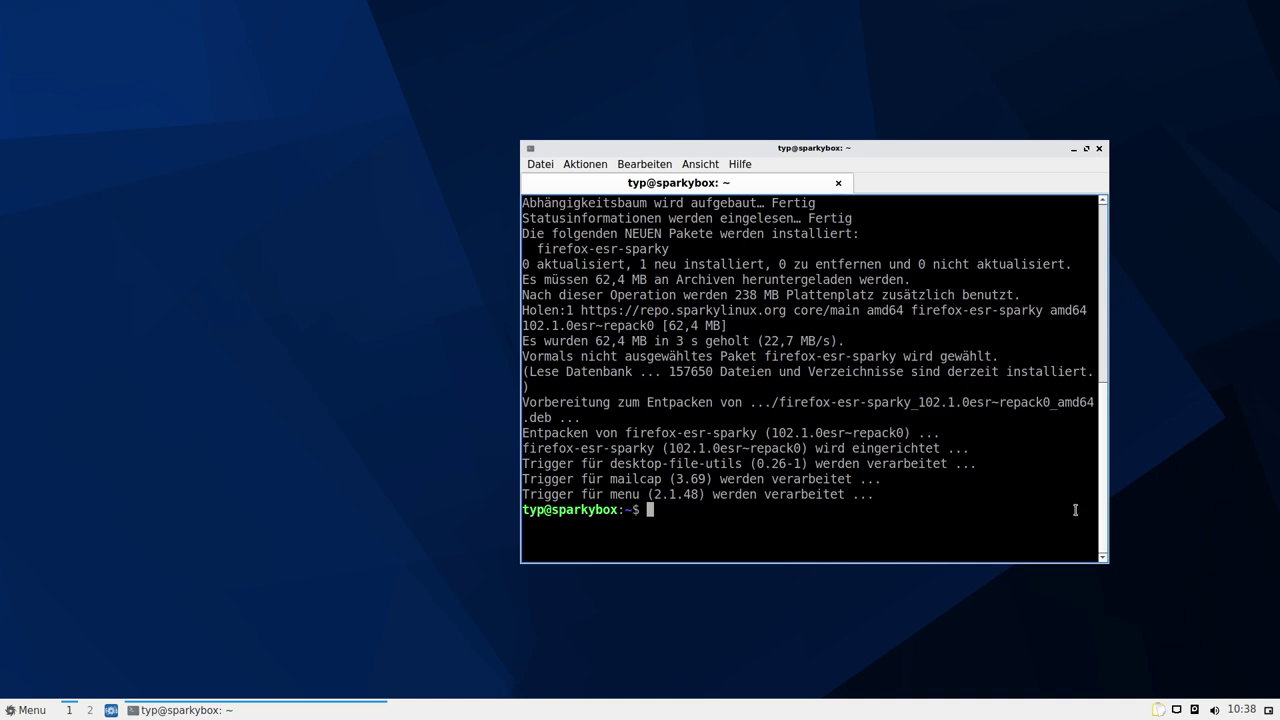
# Remove the old browser with 'sudo apt purge firefox-esr', confirming the removal
pyautogui.click(25, 710)
pyautogui.moveTo(104, 546)
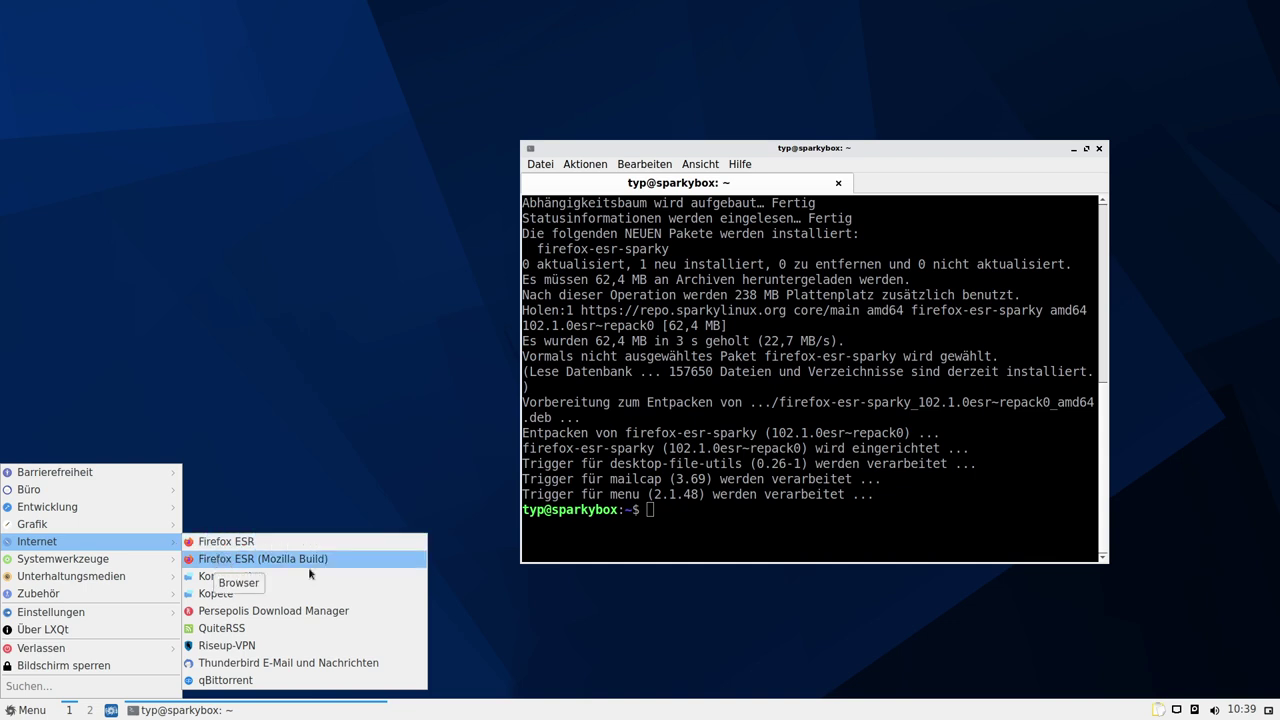
pyautogui.click(729, 521)
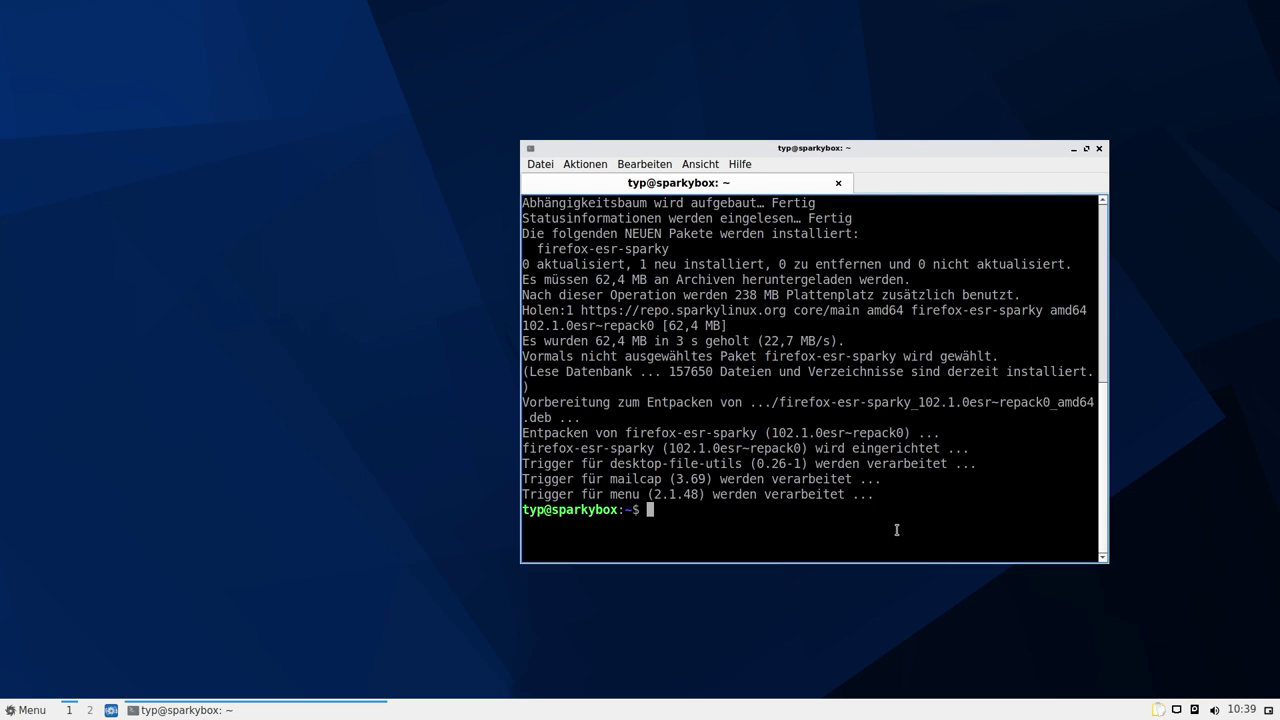
pyautogui.write('sudo apt purge fire')
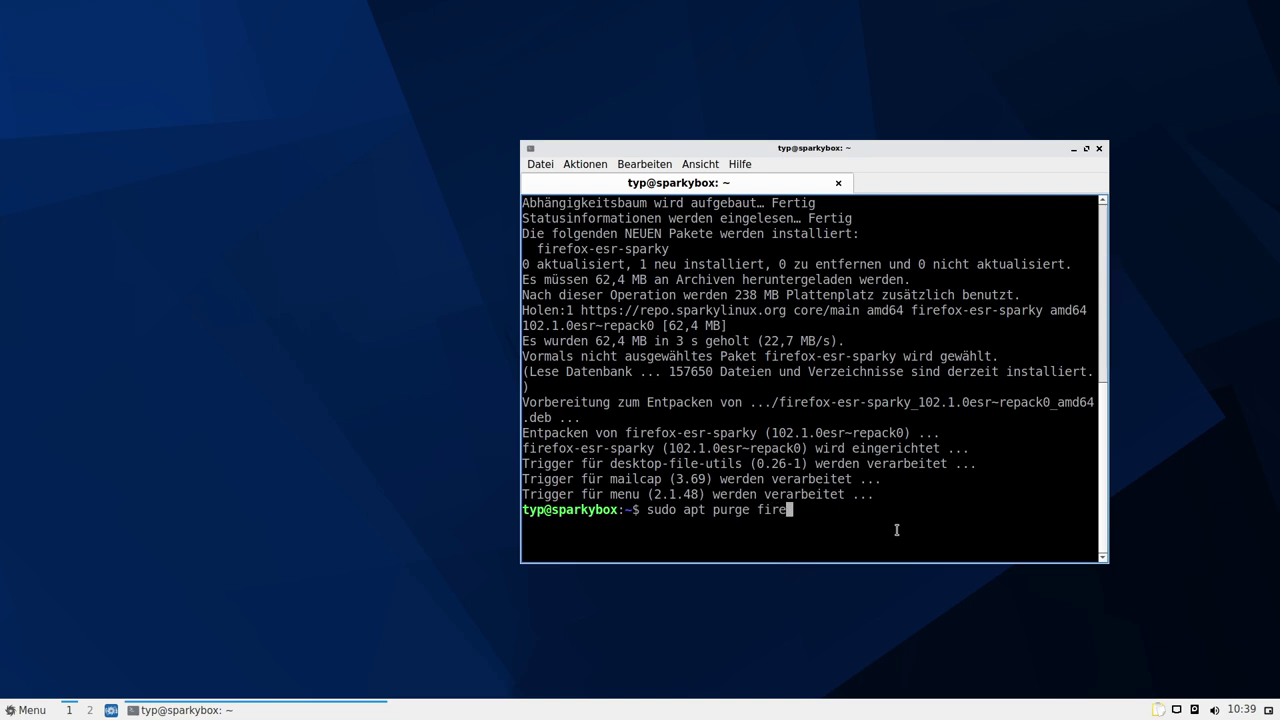
pyautogui.write('fox-esr')
pyautogui.press('Return')
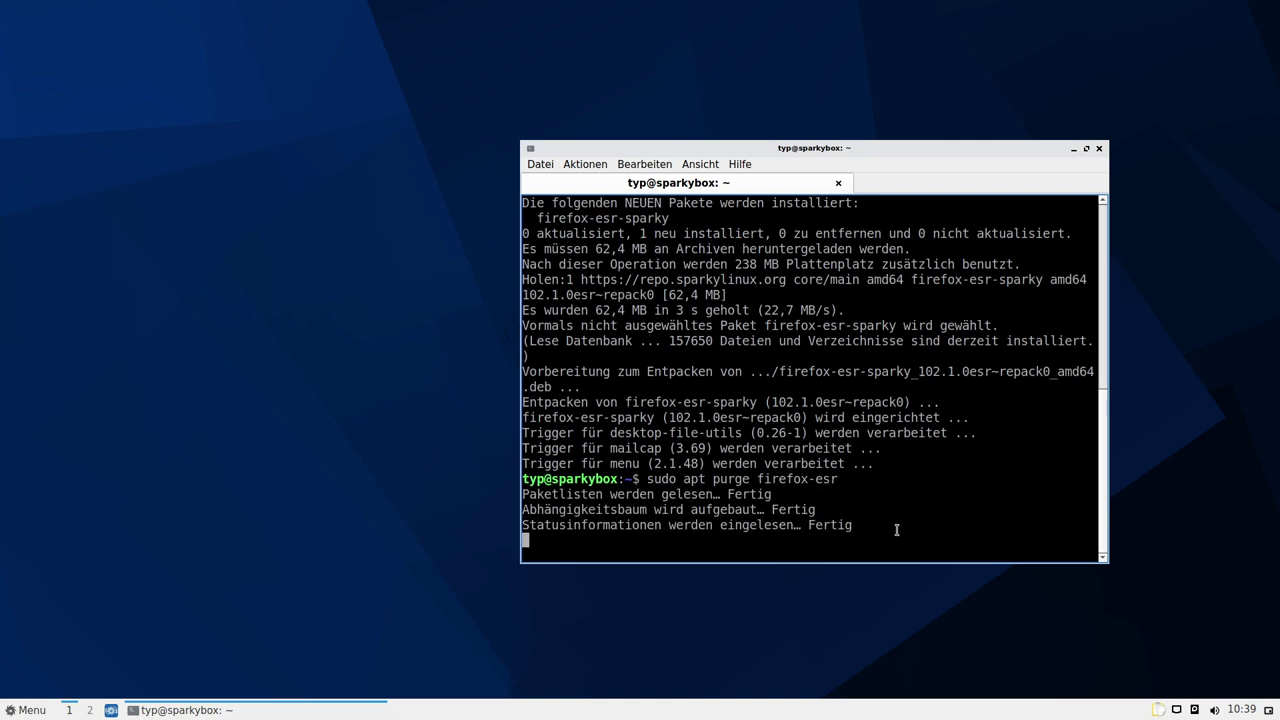
pyautogui.press('Return')
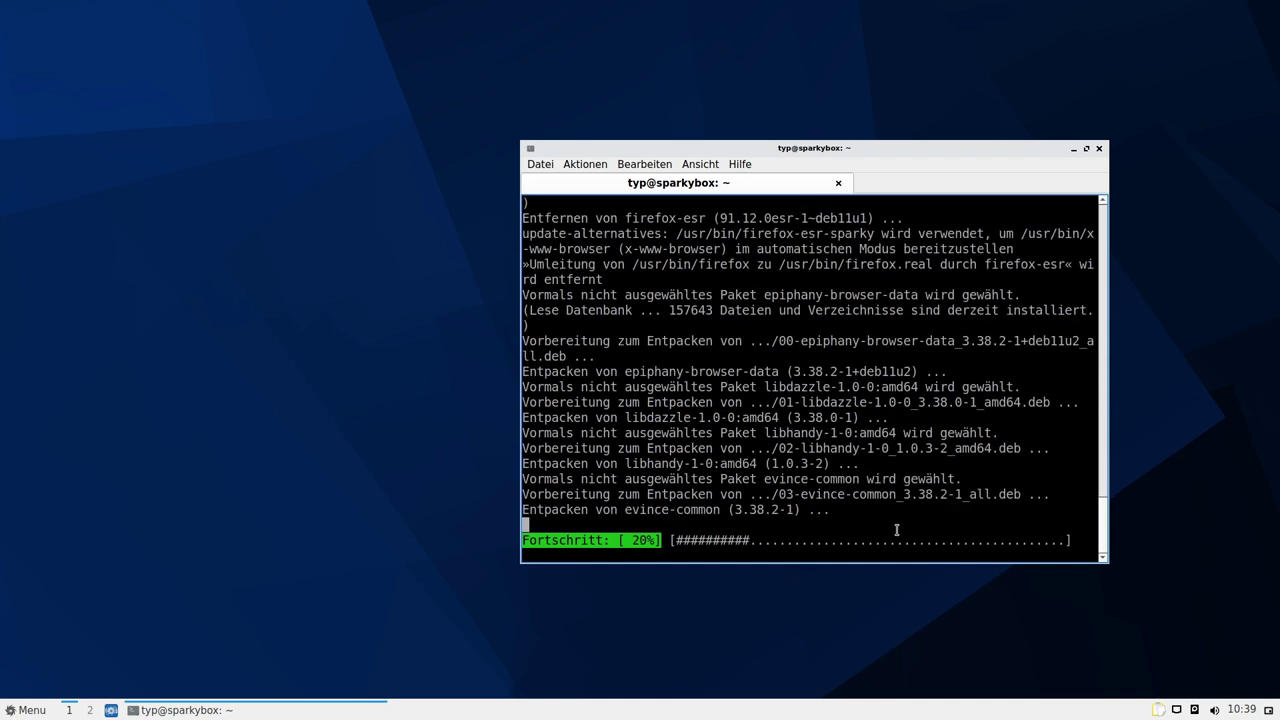
pyautogui.click(20, 710)
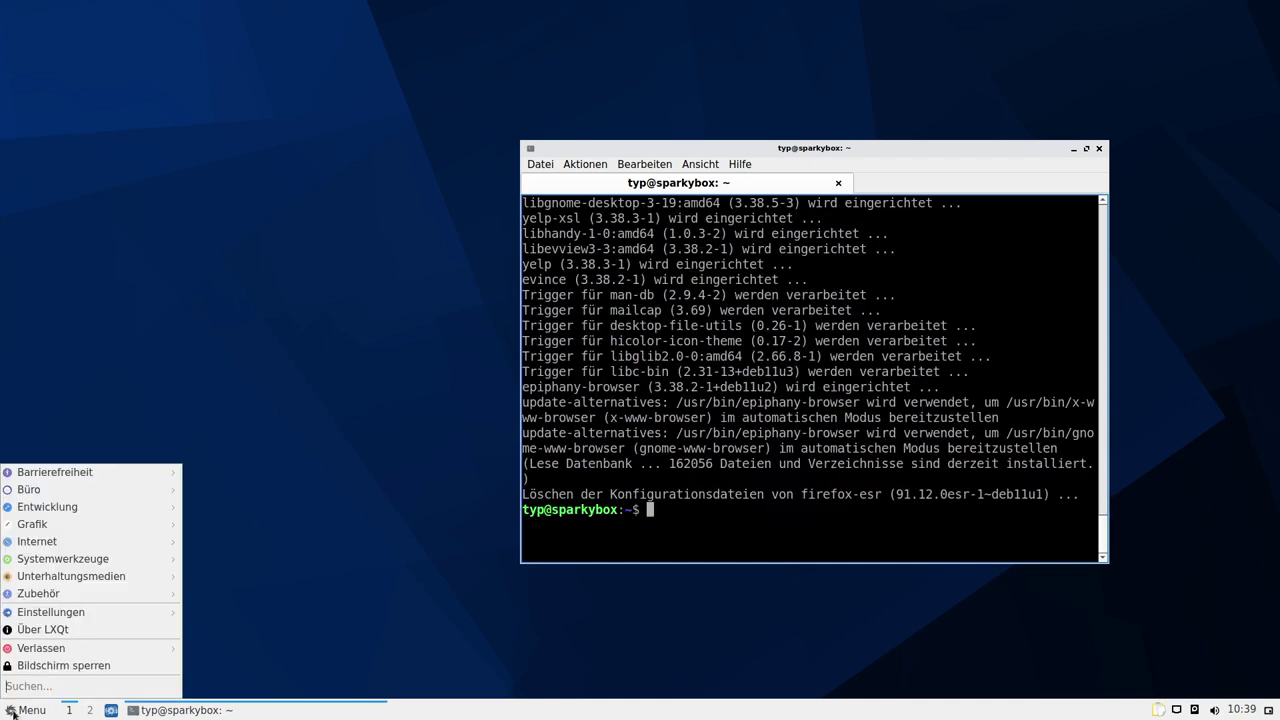
# Launch the new Firefox ESR, verify version 102.1.0esr in About, and open Settings
pyautogui.moveTo(55, 543)
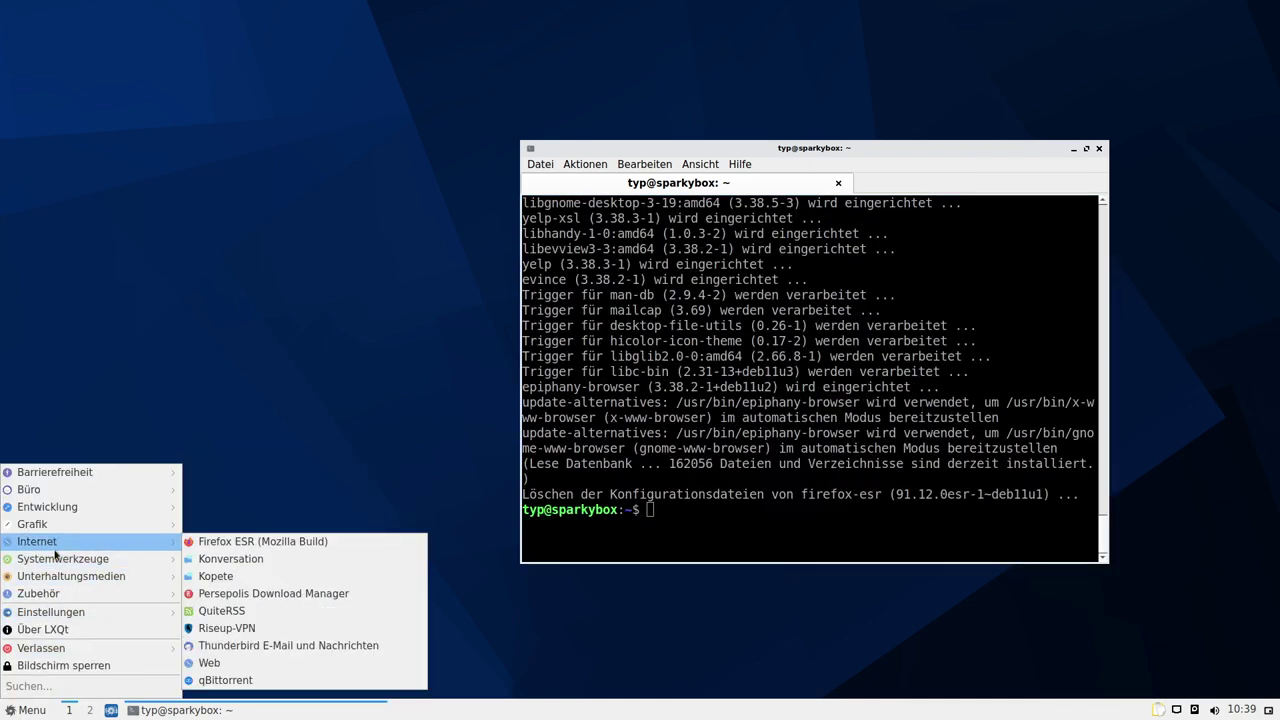
pyautogui.click(212, 542)
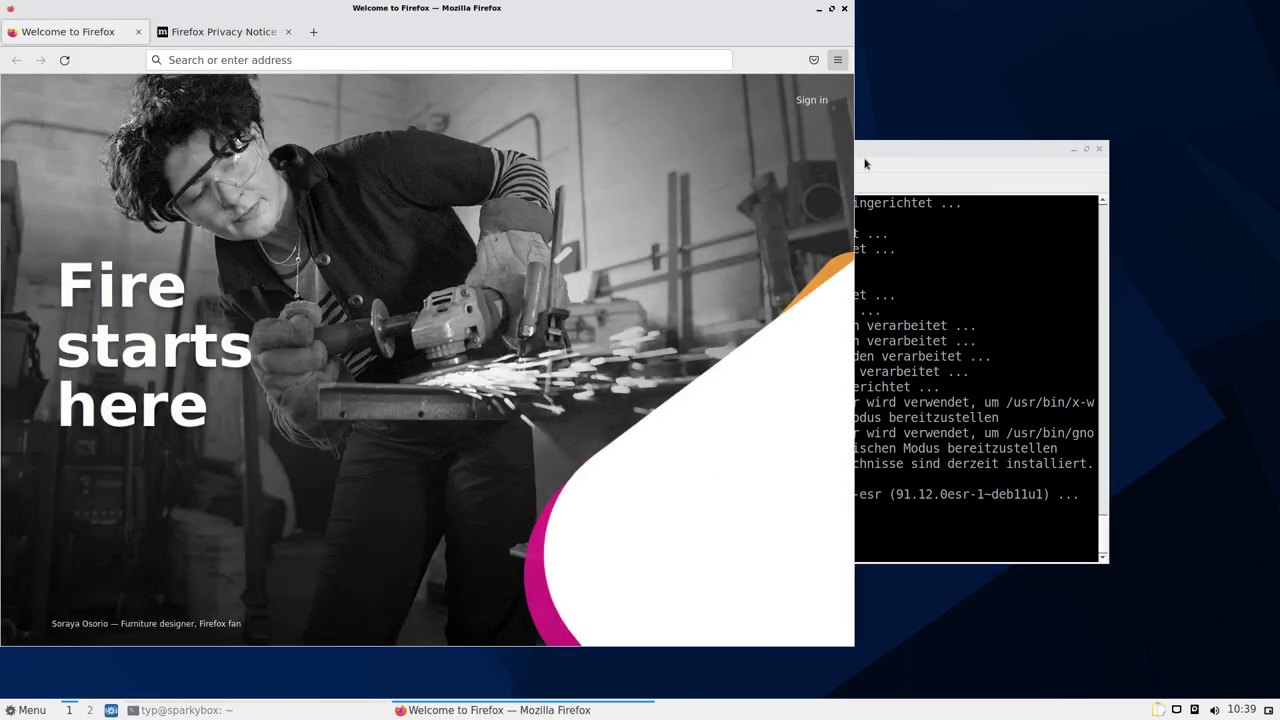
pyautogui.click(838, 61)
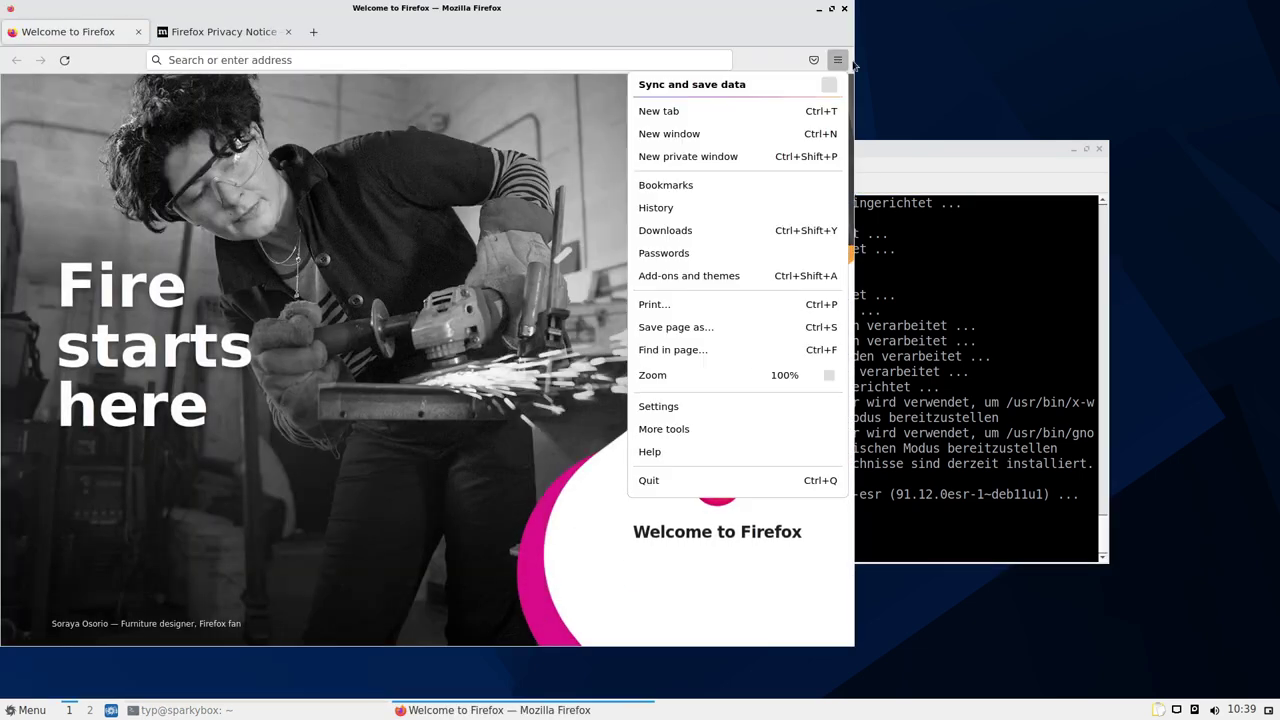
pyautogui.click(688, 455)
pyautogui.click(680, 233)
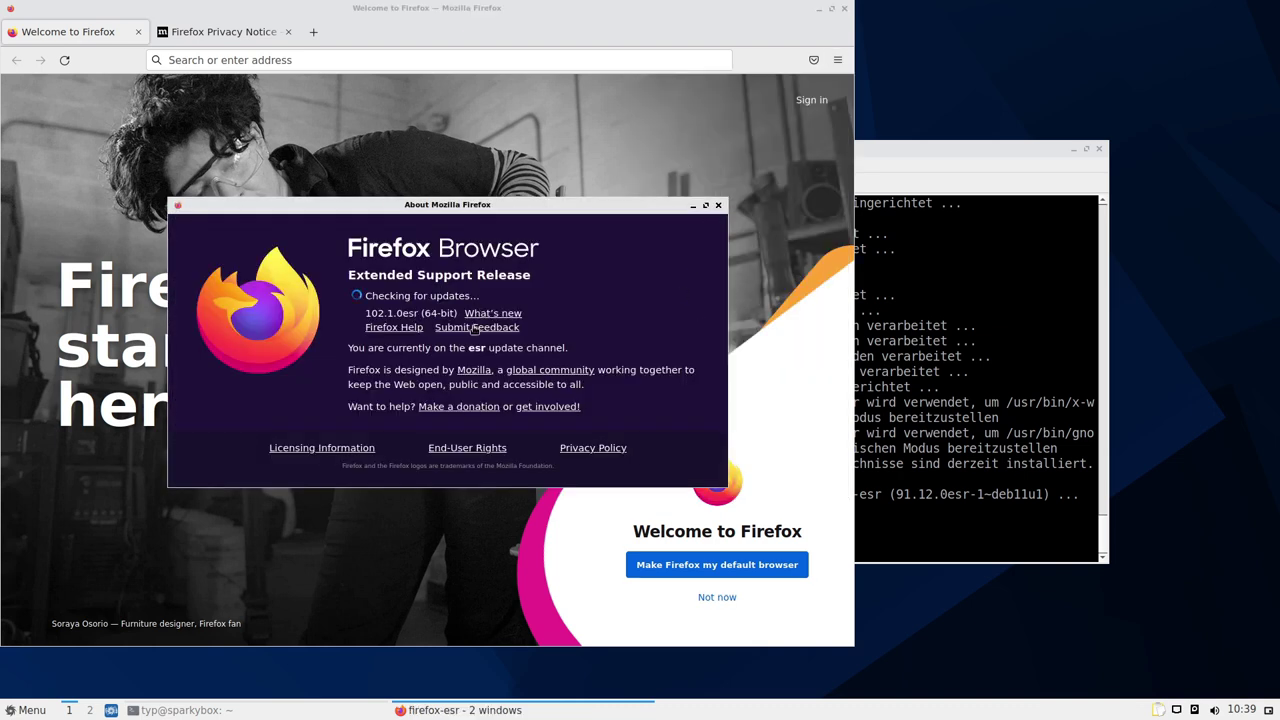
pyautogui.moveTo(367, 313); pyautogui.dragTo(397, 314)
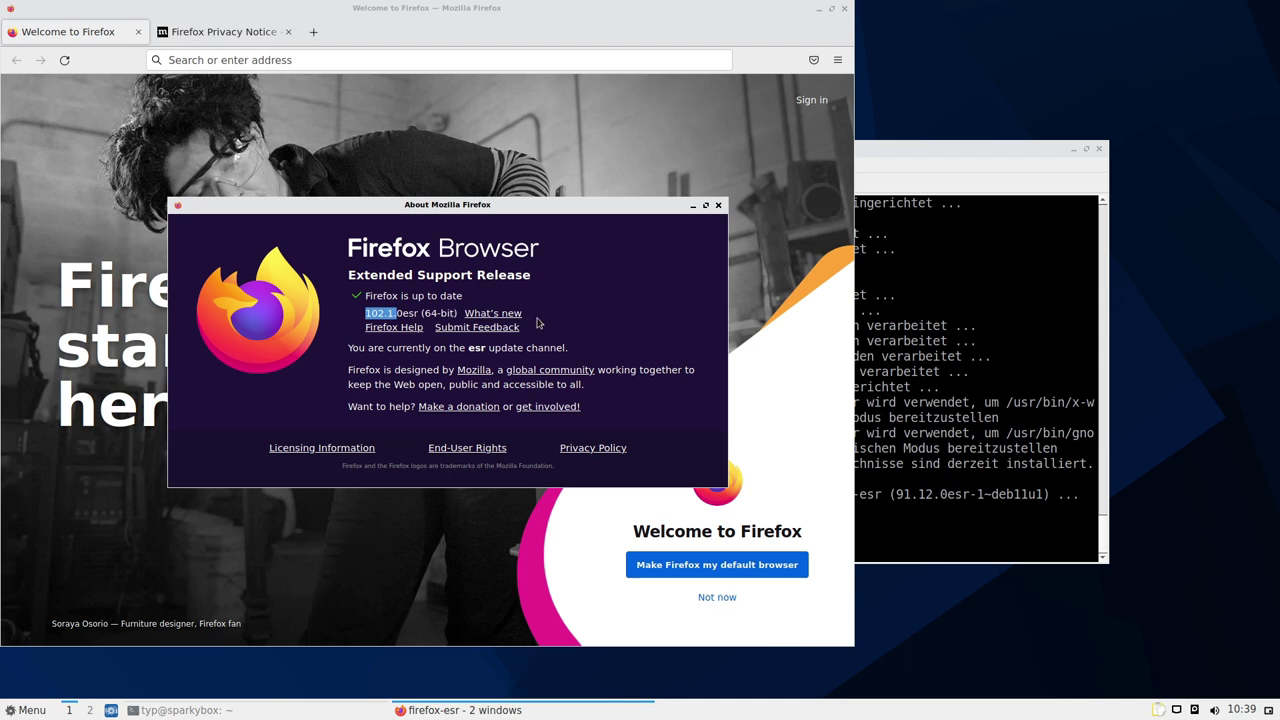
pyautogui.click(718, 205)
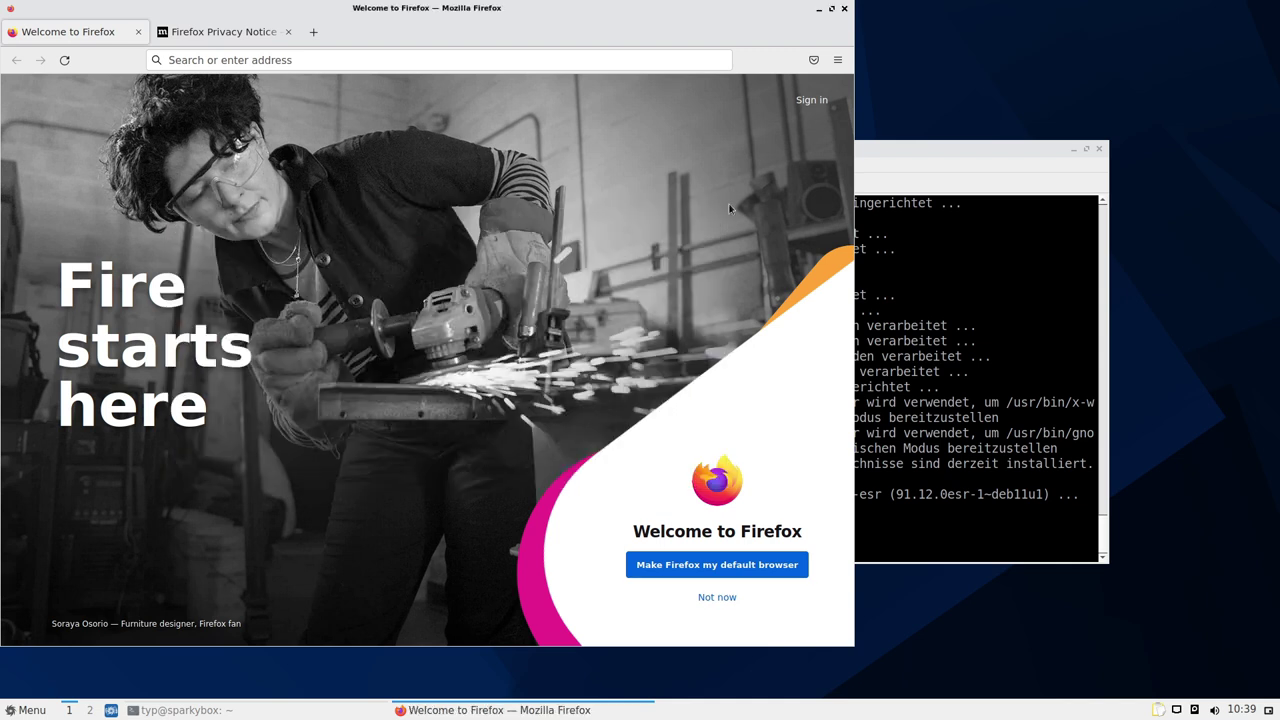
pyautogui.click(837, 62)
pyautogui.click(680, 409)
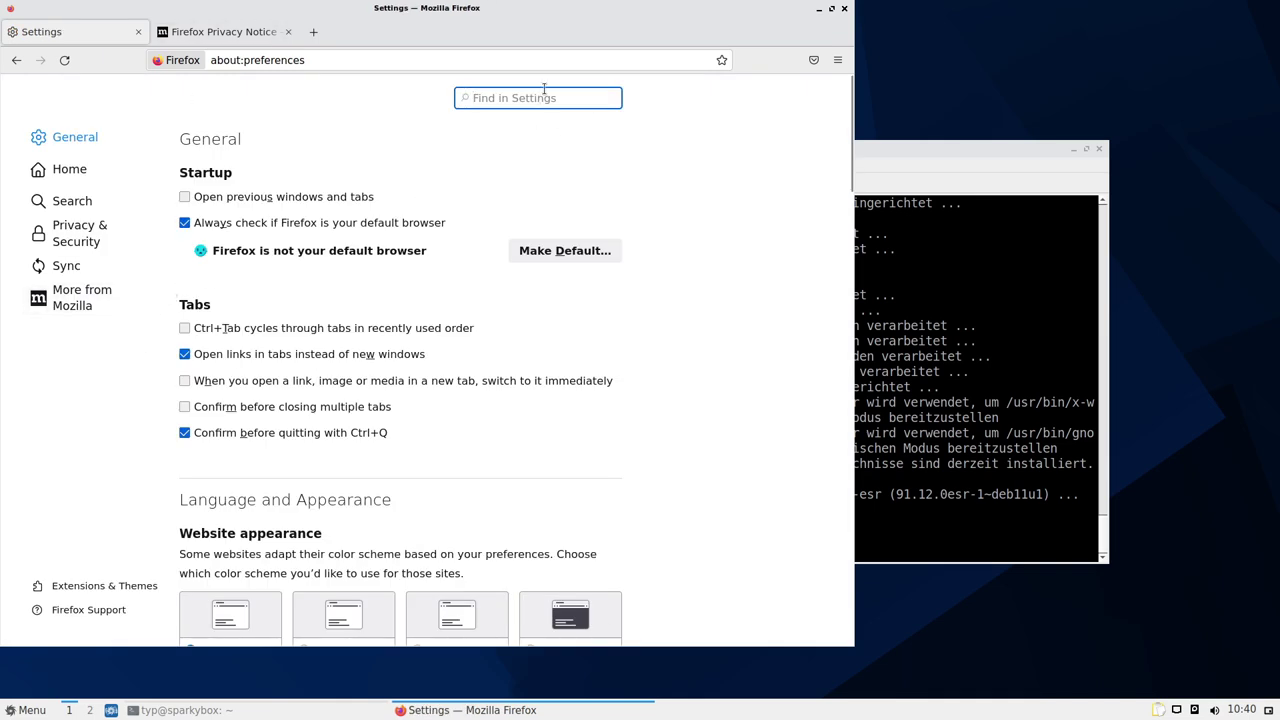
# Add Deutsch as a Firefox display language and switch the interface to it
pyautogui.write('lang')
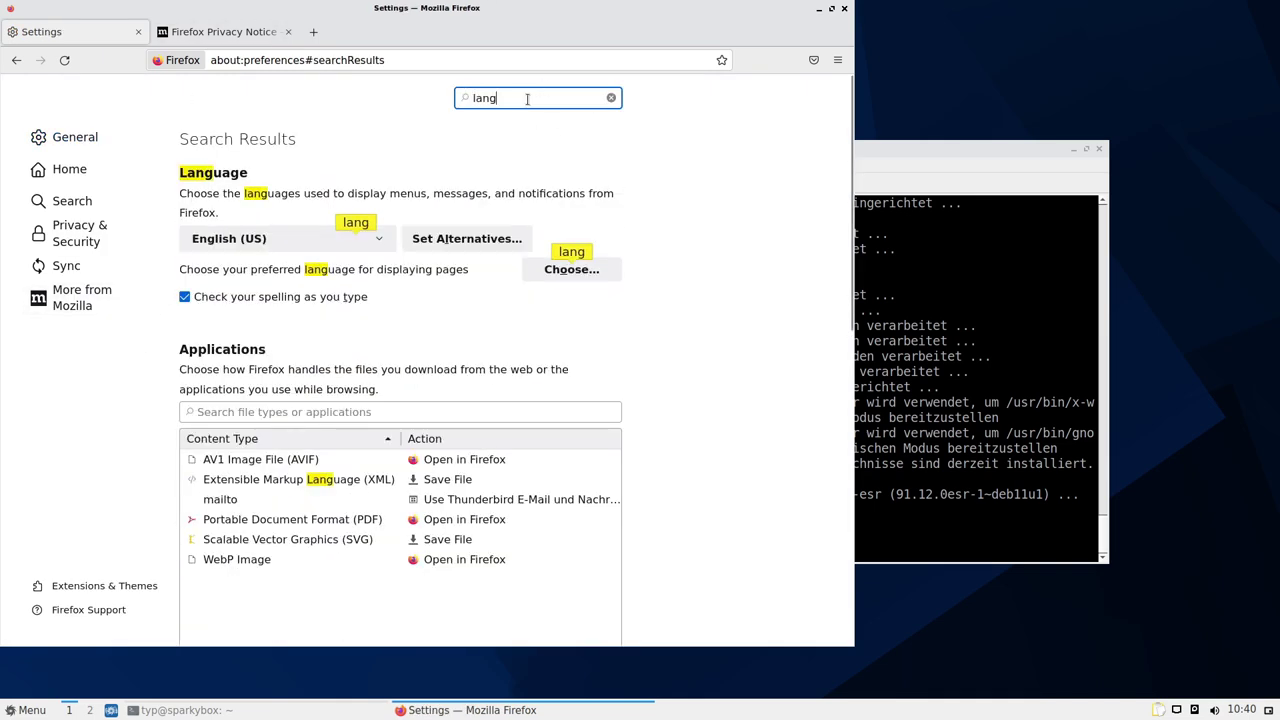
pyautogui.click(374, 238)
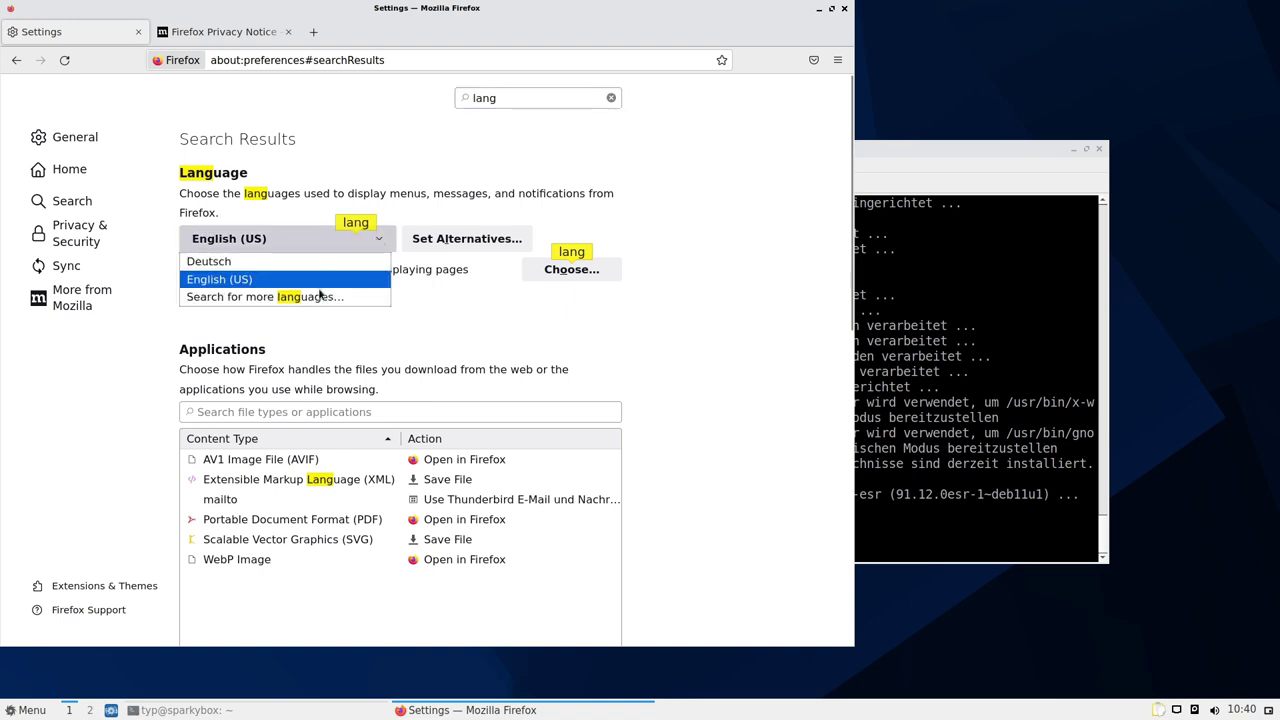
pyautogui.click(320, 296)
pyautogui.click(278, 424)
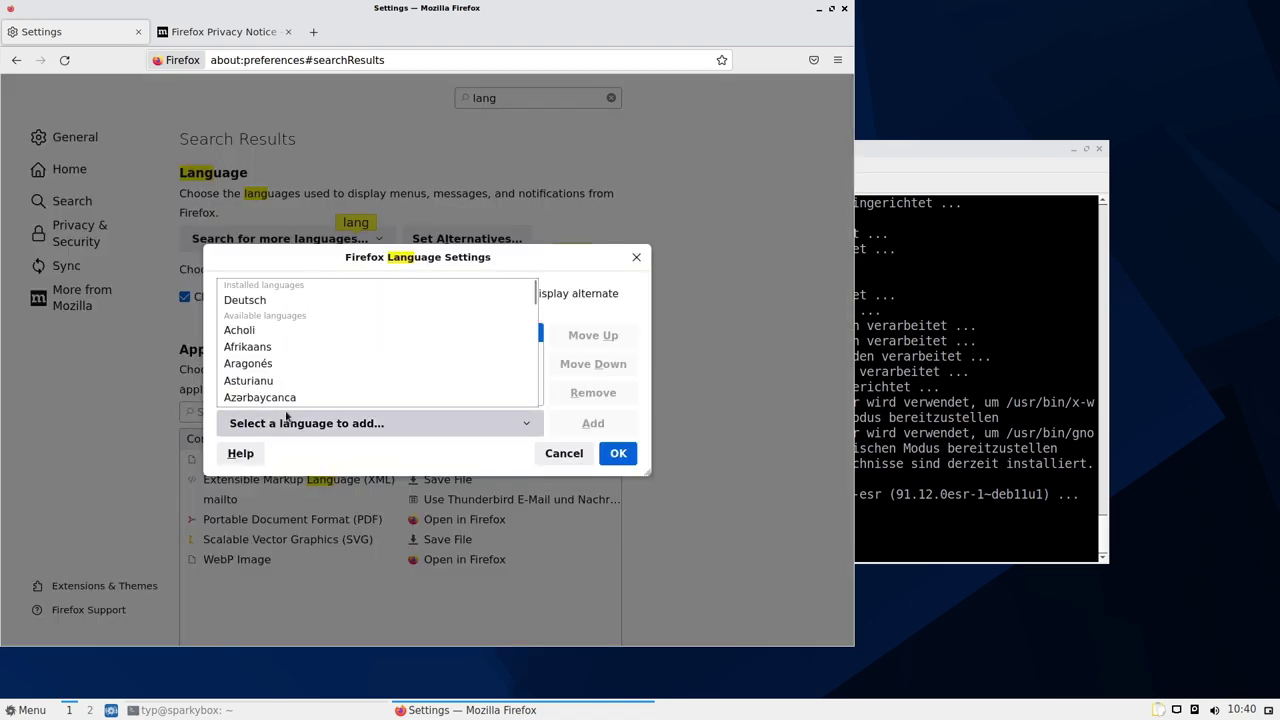
pyautogui.click(289, 302)
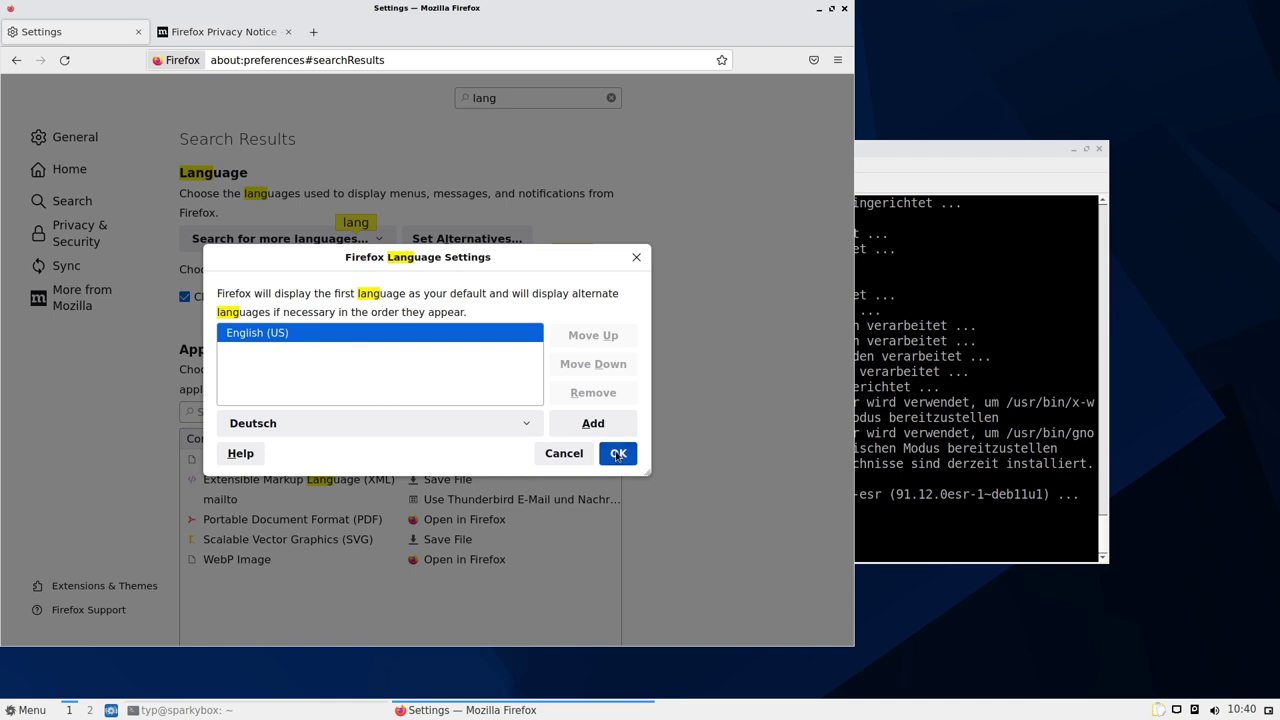
pyautogui.click(618, 455)
pyautogui.click(334, 244)
pyautogui.click(325, 262)
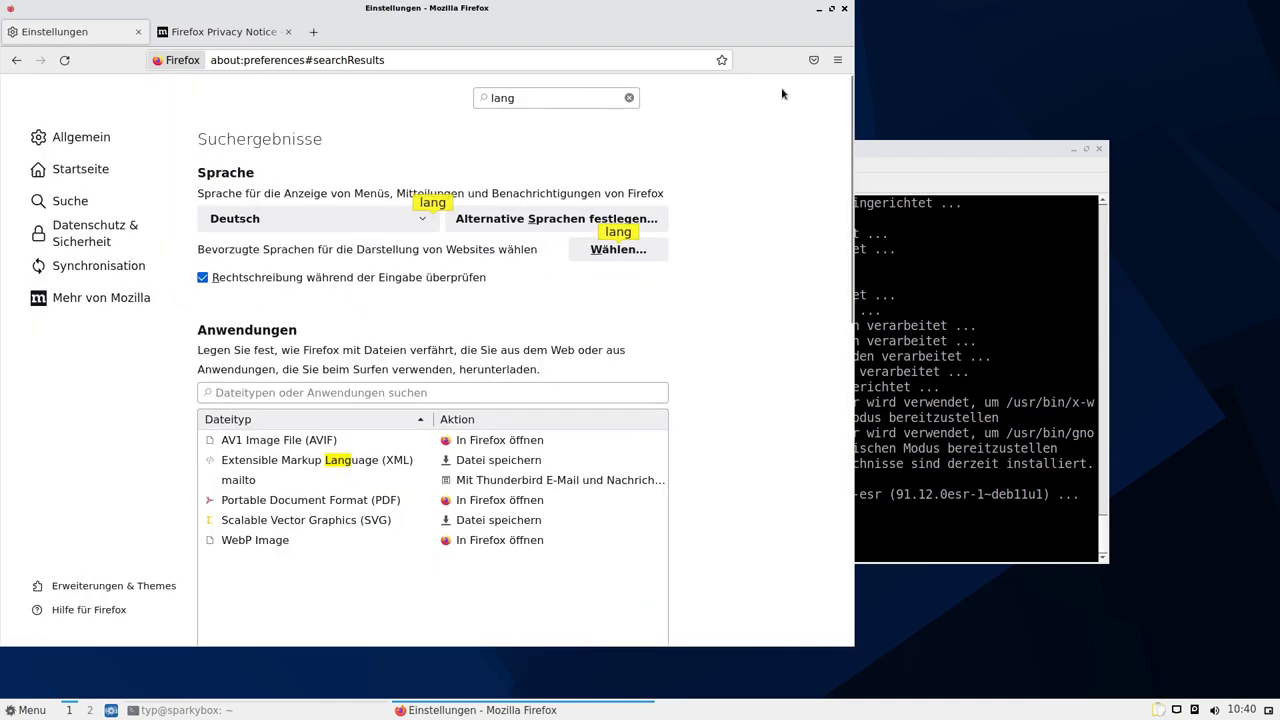
# Hide the Firefox title bar under Weitere Werkzeuge > Symbolleiste anpassen and finish
pyautogui.click(837, 60)
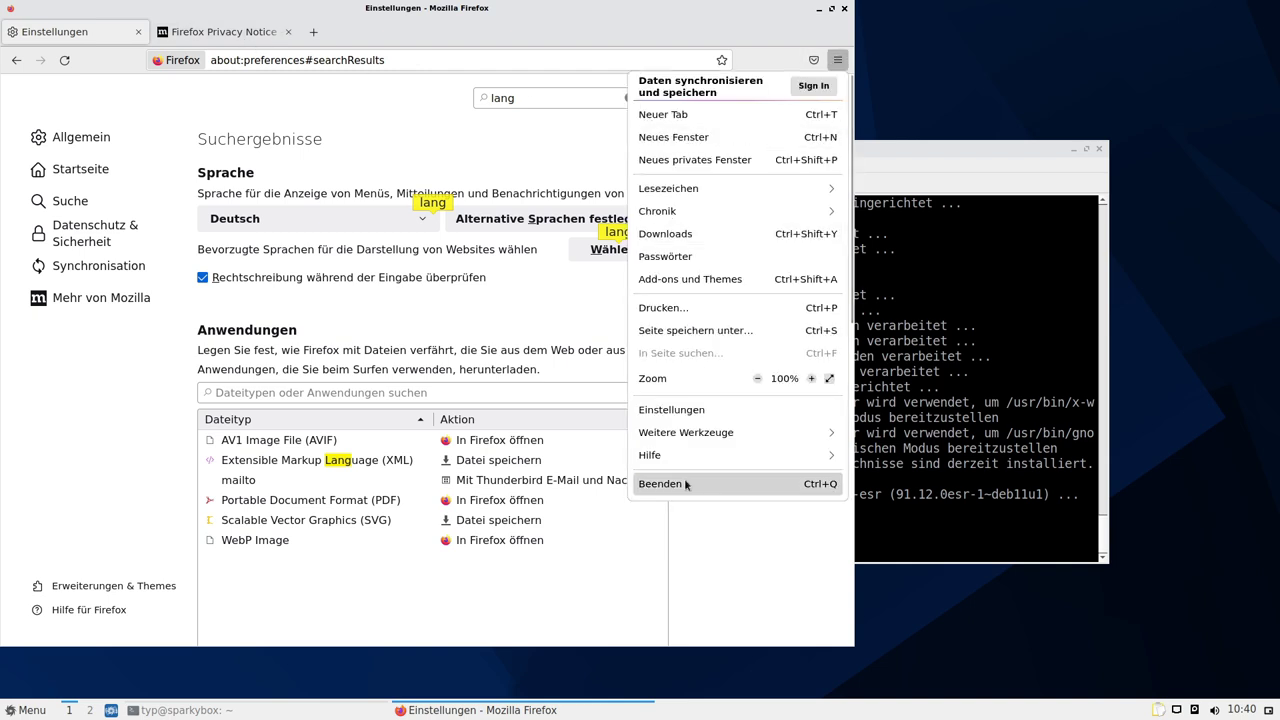
pyautogui.click(704, 432)
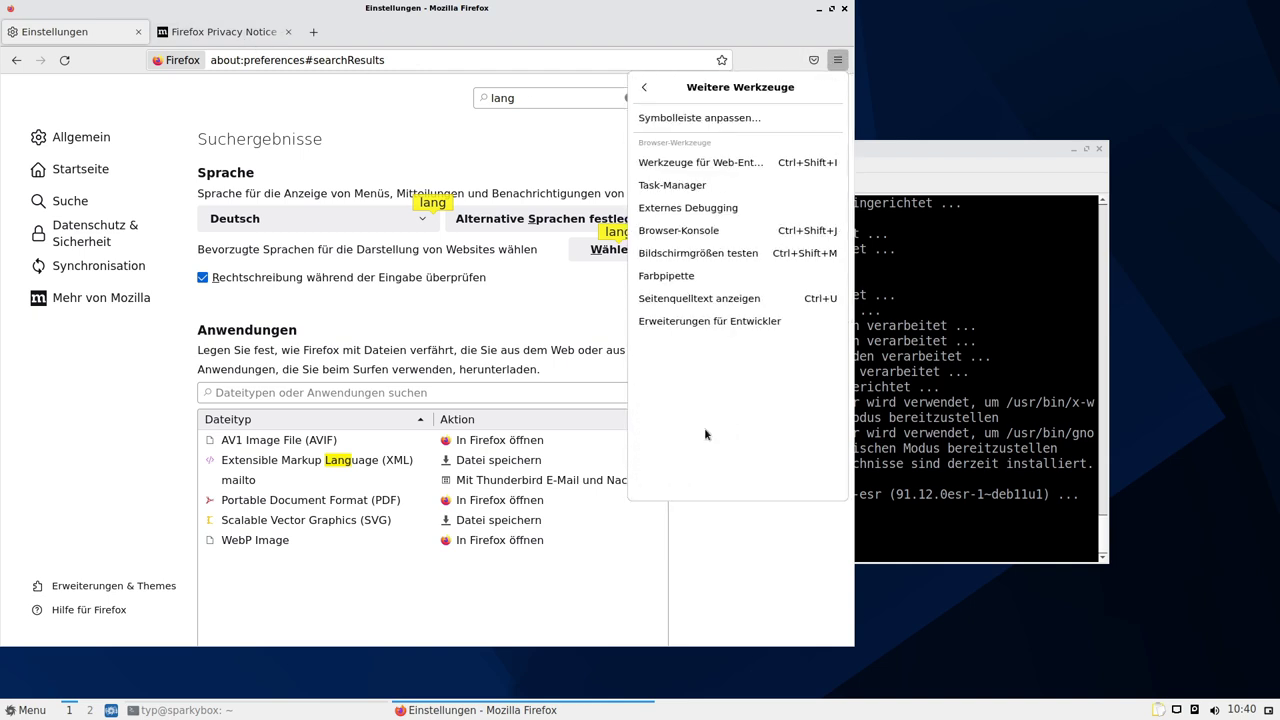
pyautogui.click(699, 117)
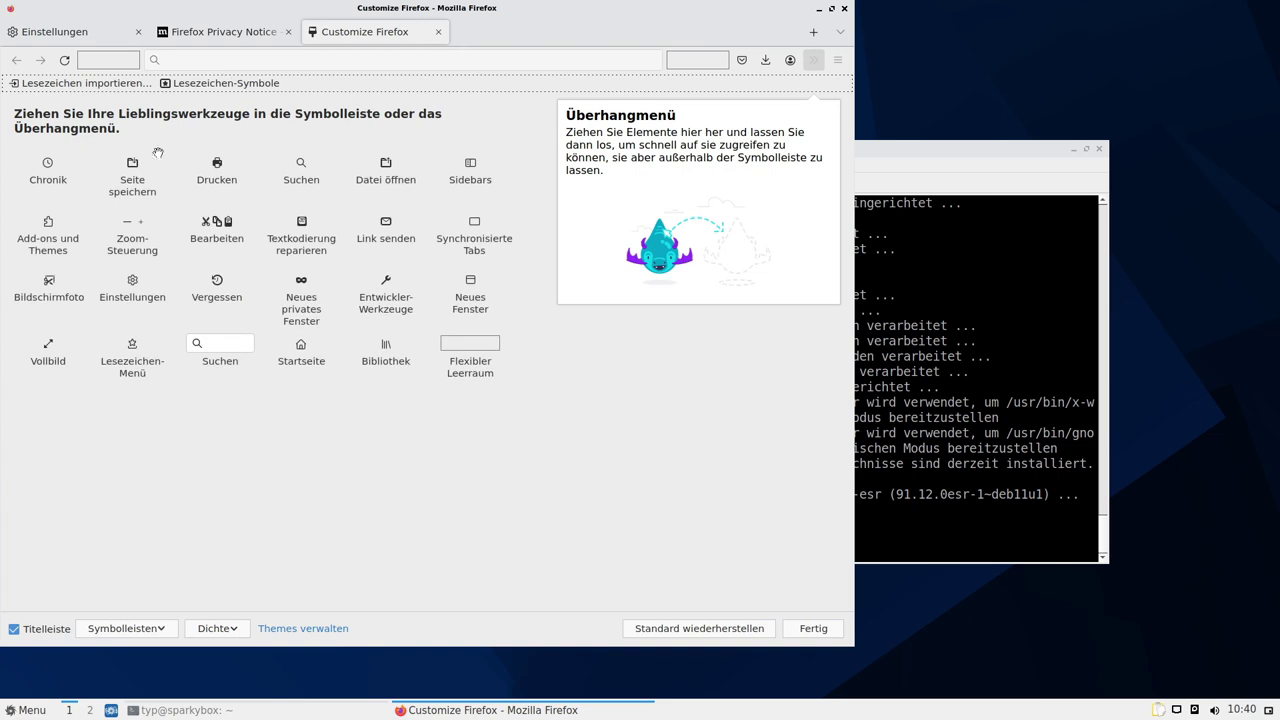
pyautogui.click(14, 628)
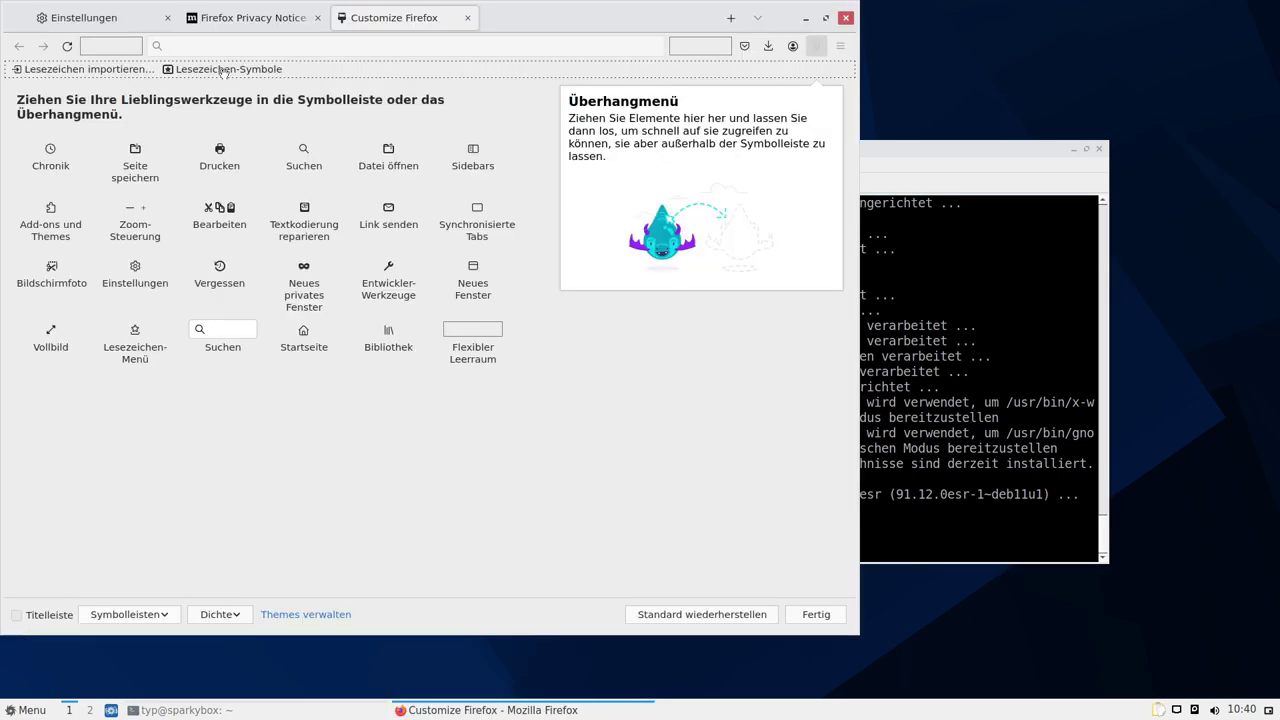
pyautogui.click(815, 614)
# Move the Firefox window toward the screen centre and close the Einstellungen tab
pyautogui.click(840, 46)
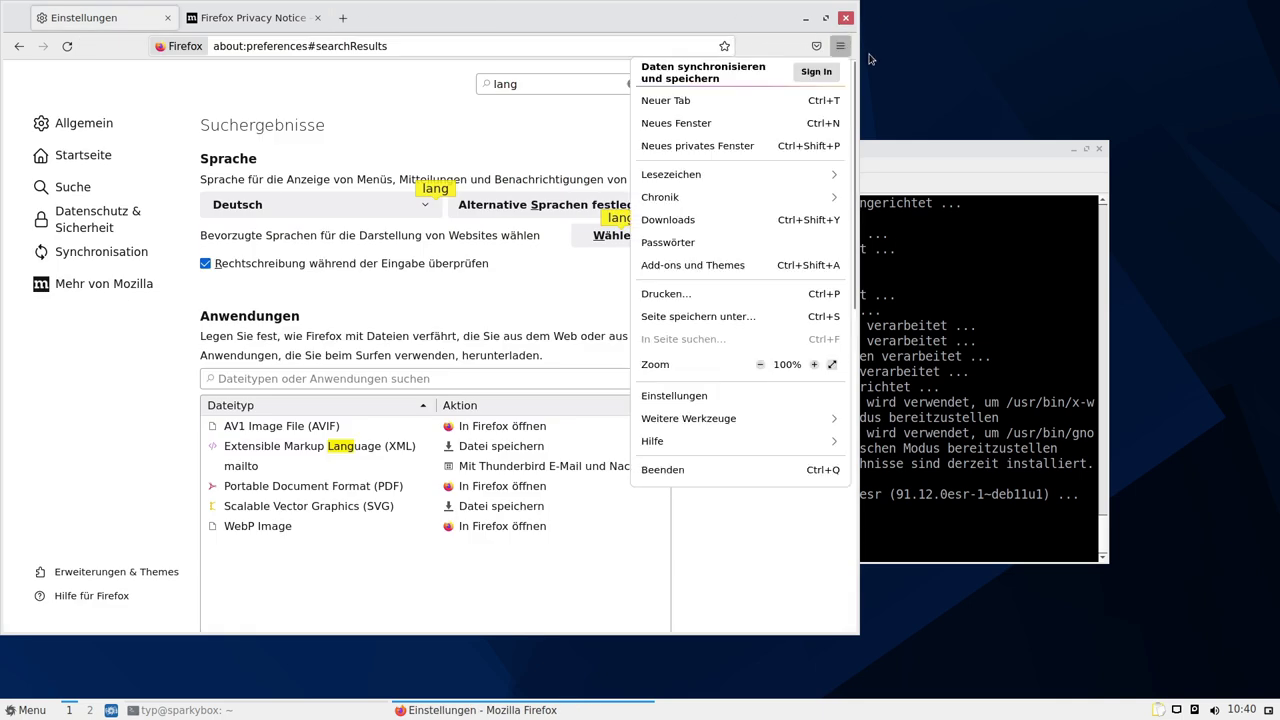
pyautogui.moveTo(489, 22); pyautogui.dragTo(733, 58)
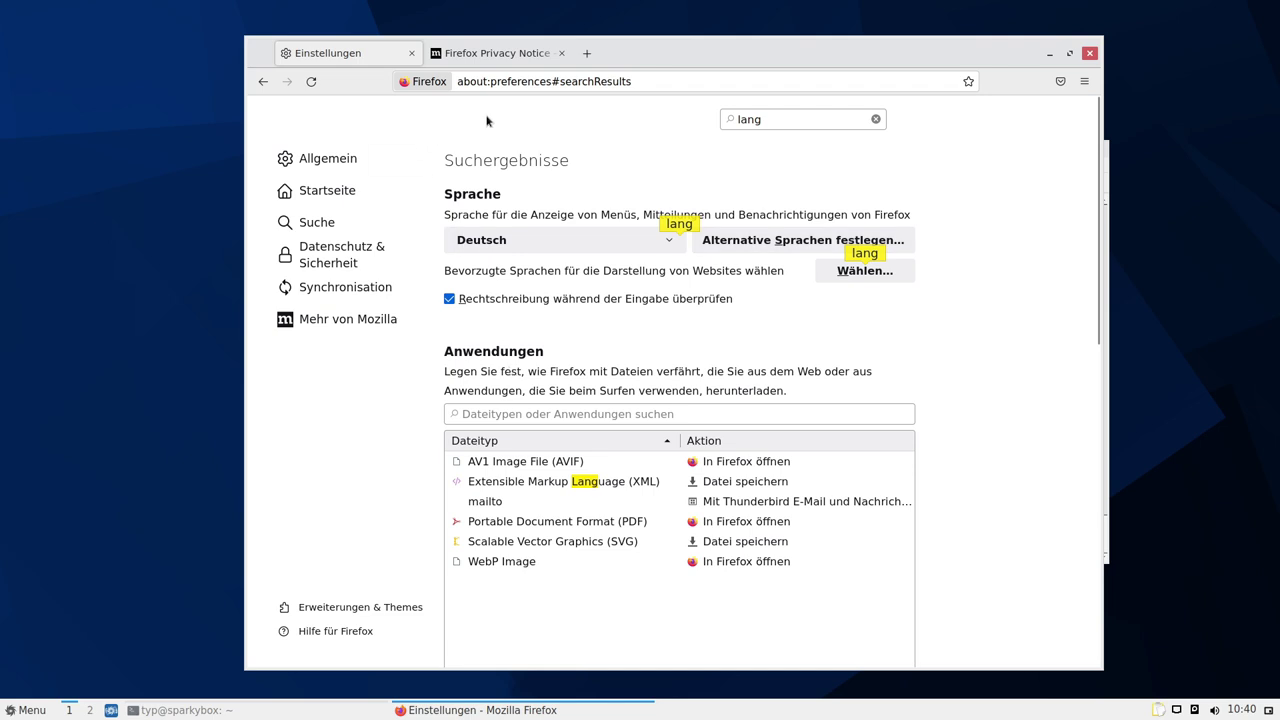
pyautogui.click(411, 53)
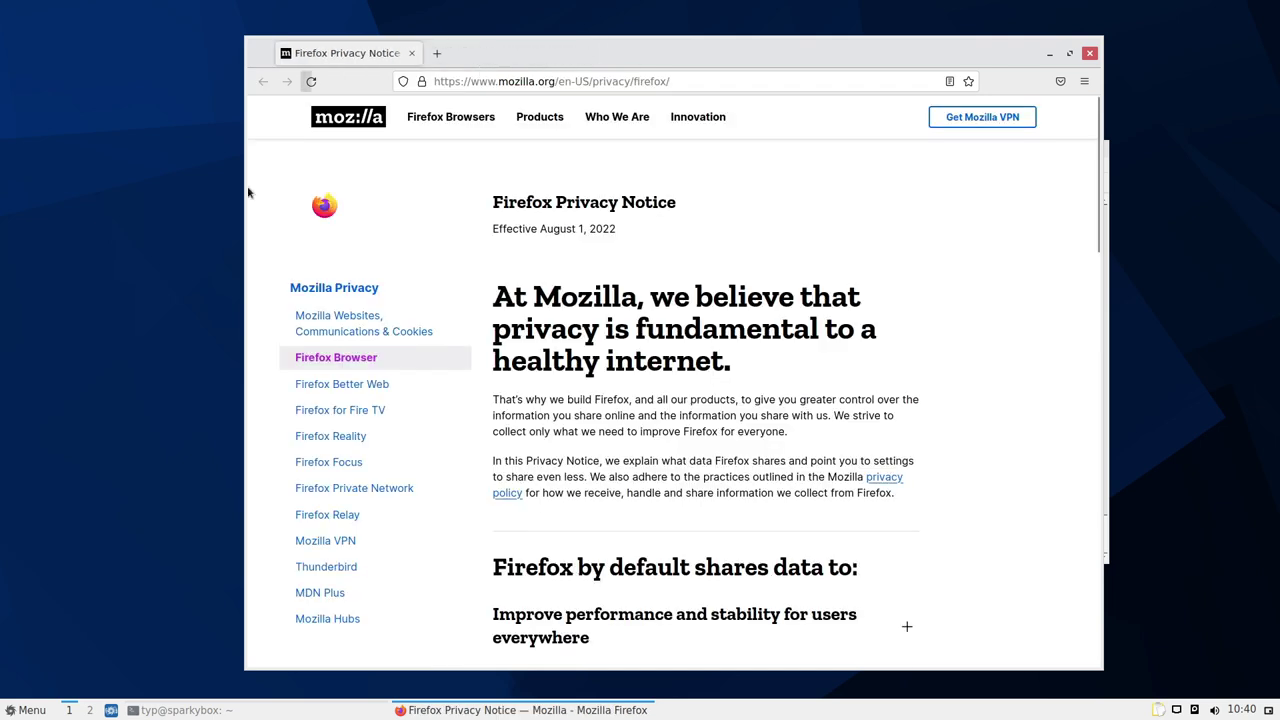
# Close Firefox and QTerminal, confirming with Ja, then show the Menu's Internet applications
pyautogui.click(1089, 53)
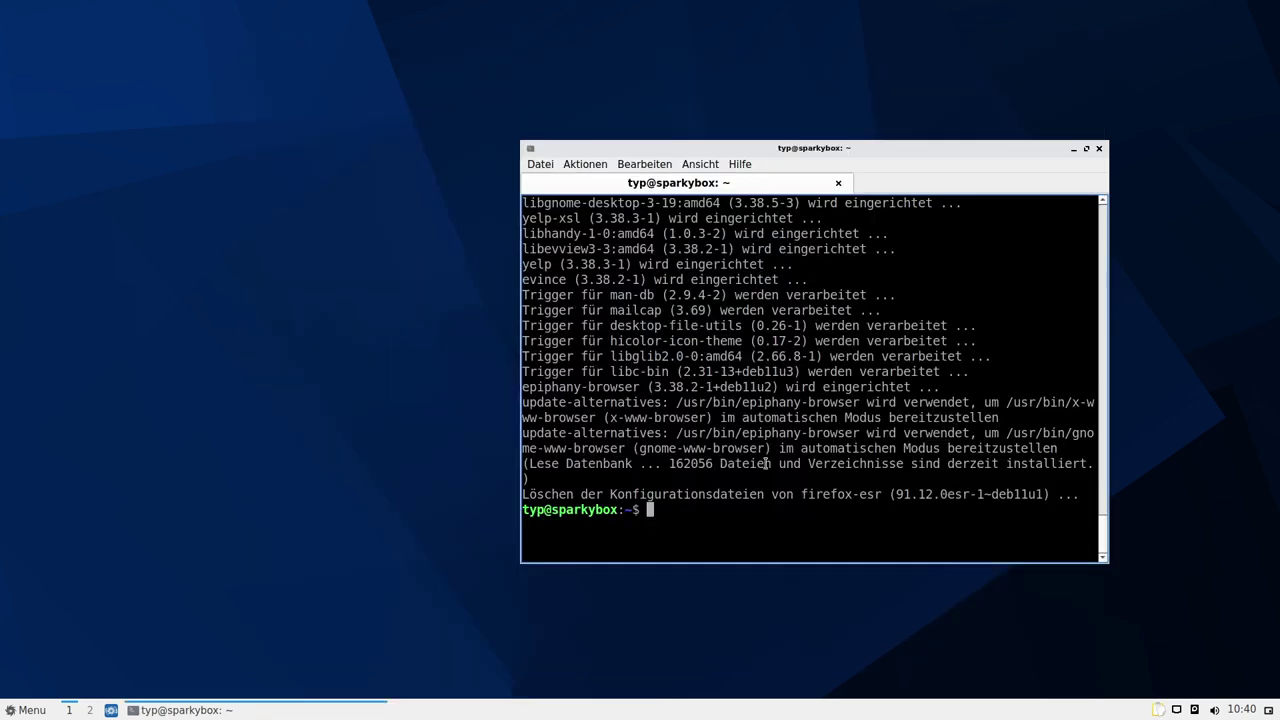
pyautogui.click(1099, 148)
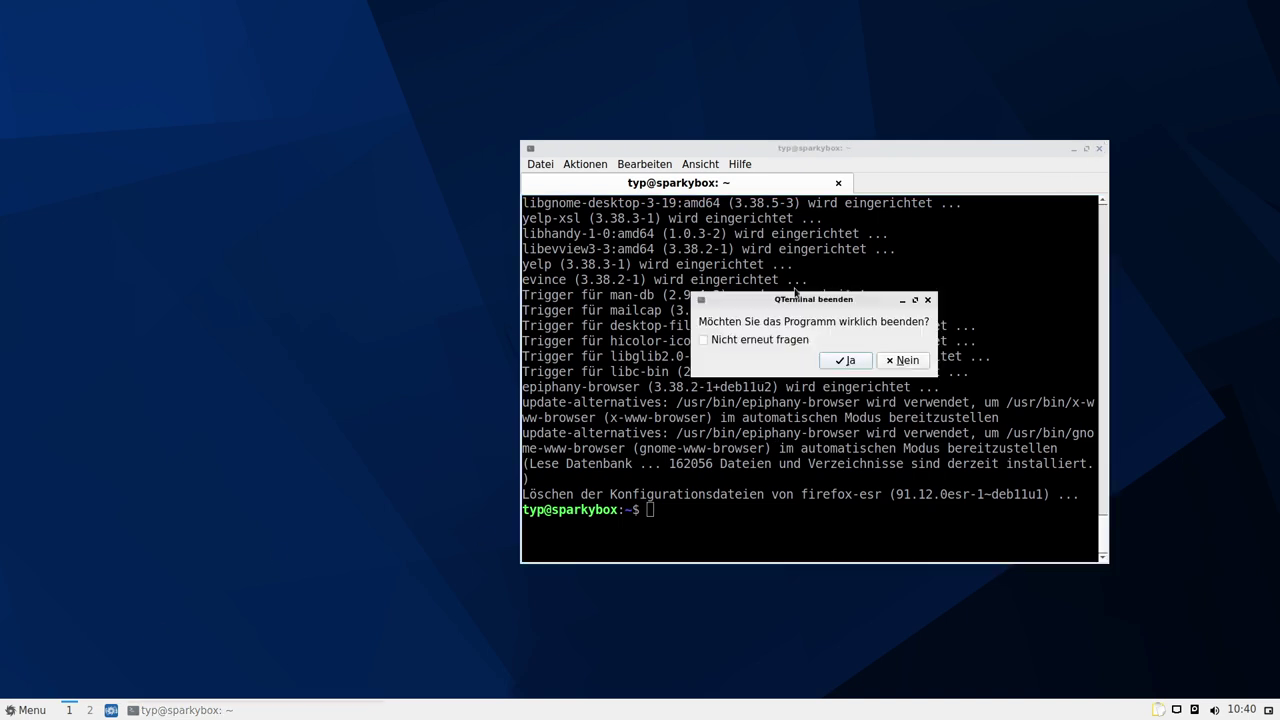
pyautogui.click(846, 361)
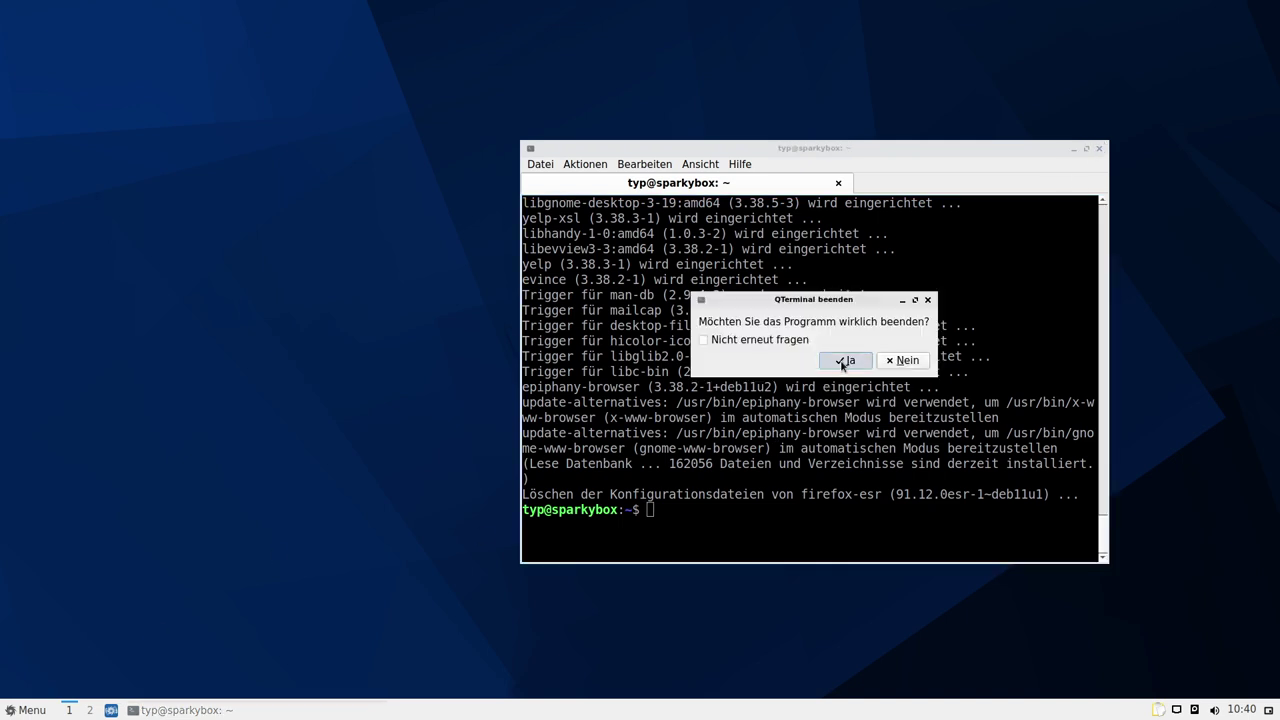
pyautogui.click(16, 708)
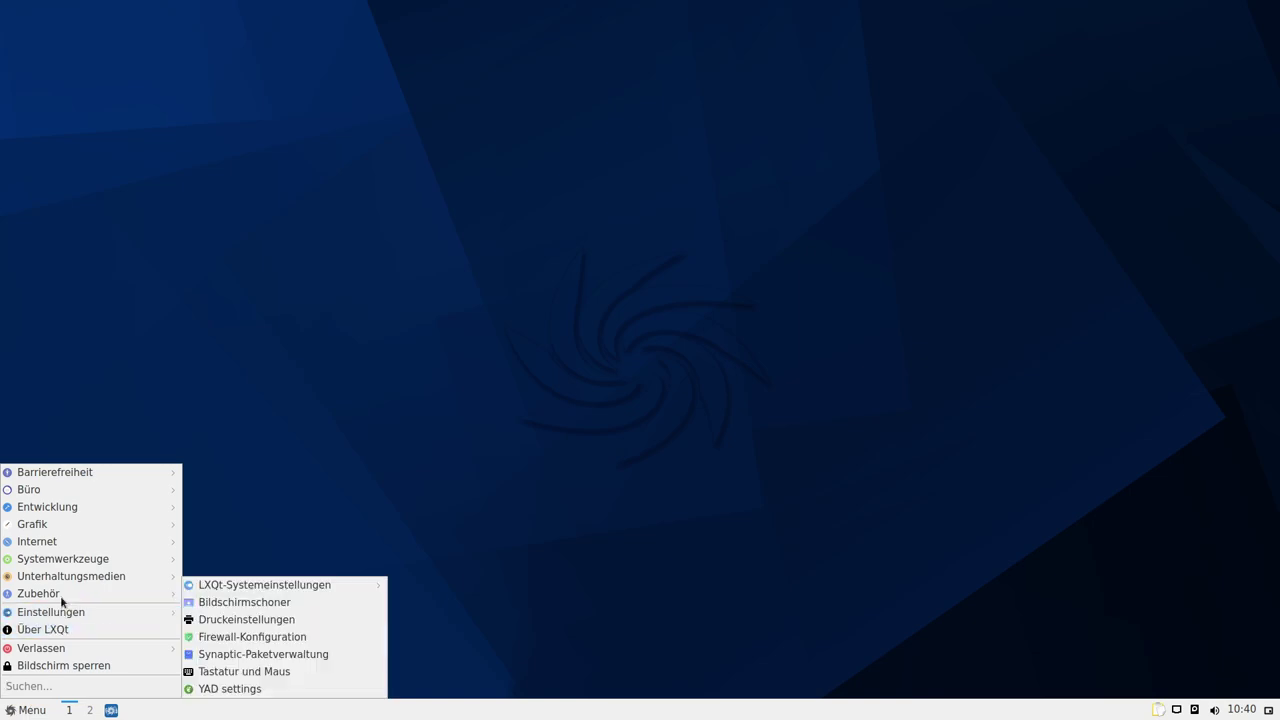
pyautogui.moveTo(81, 549)
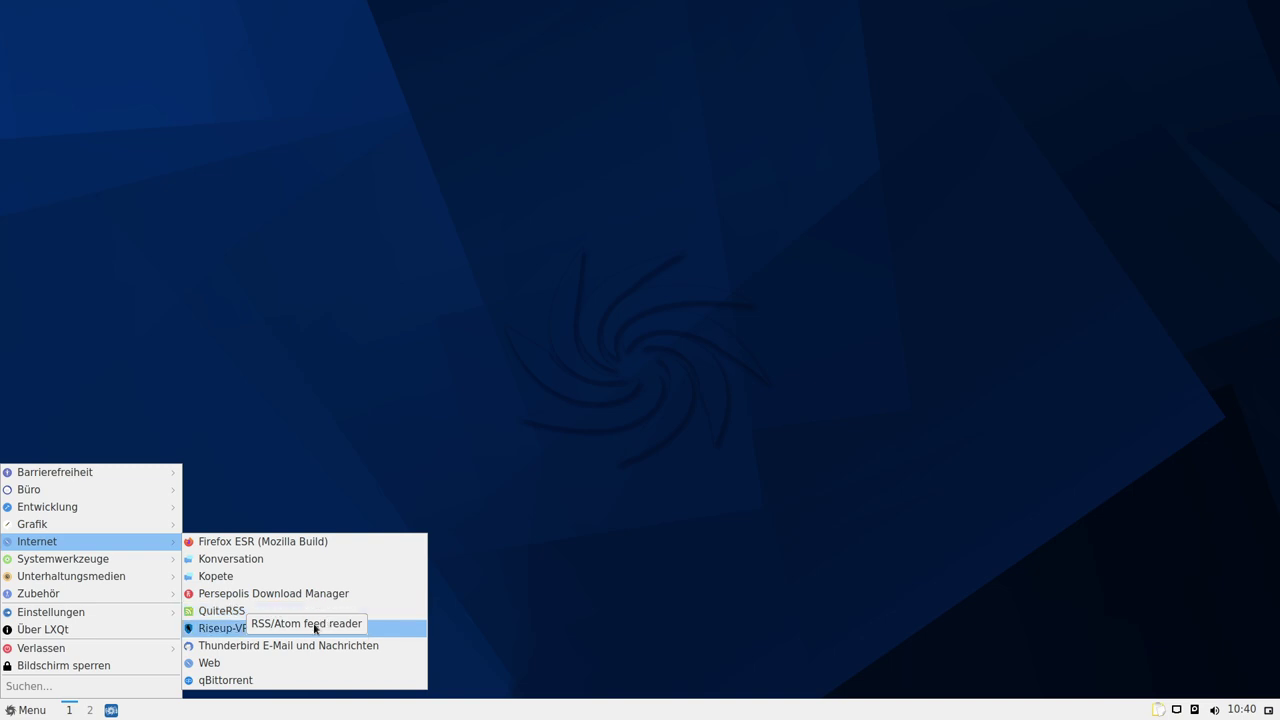
# Launch RiseupVPN and set its location manually to Paris
pyautogui.click(248, 637)
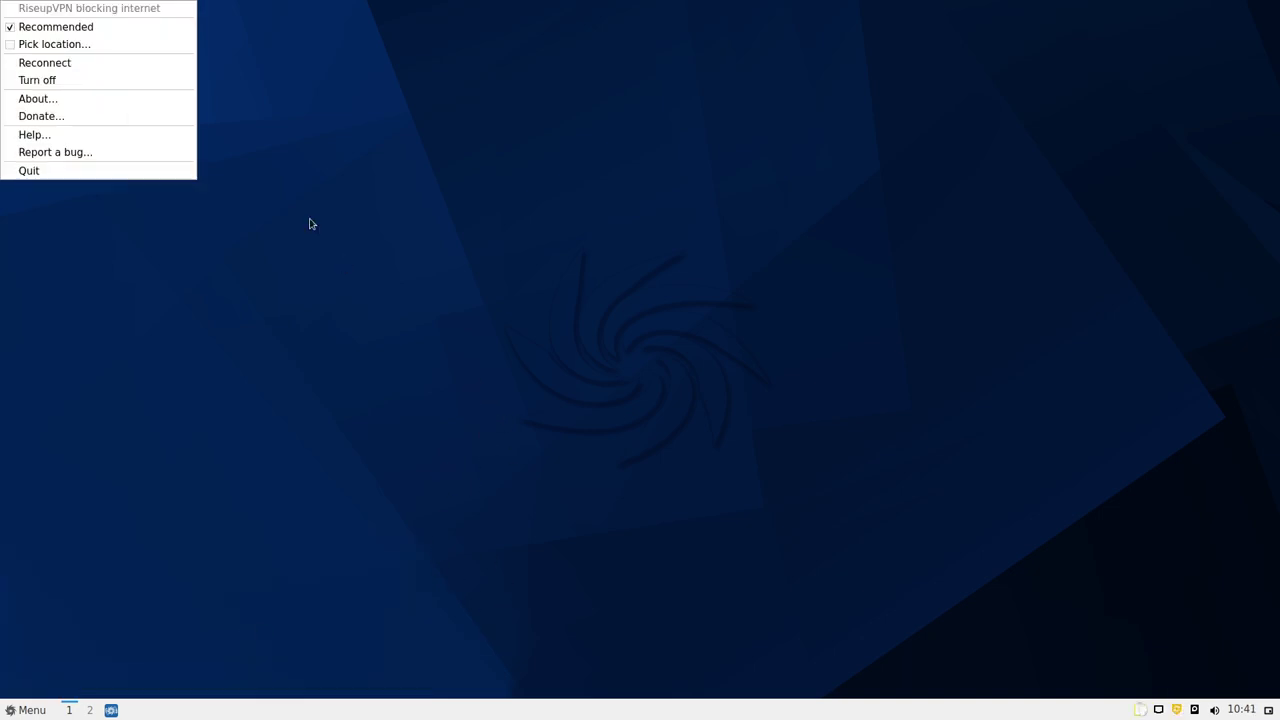
pyautogui.click(54, 44)
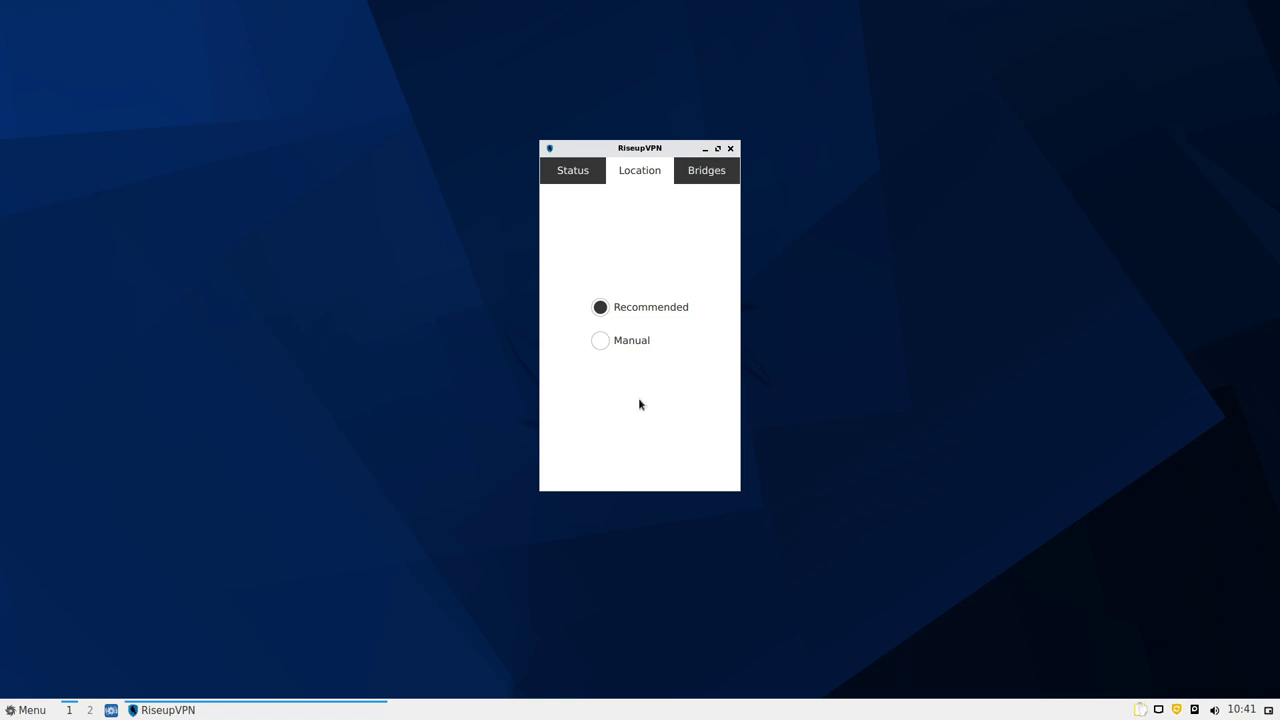
pyautogui.click(599, 341)
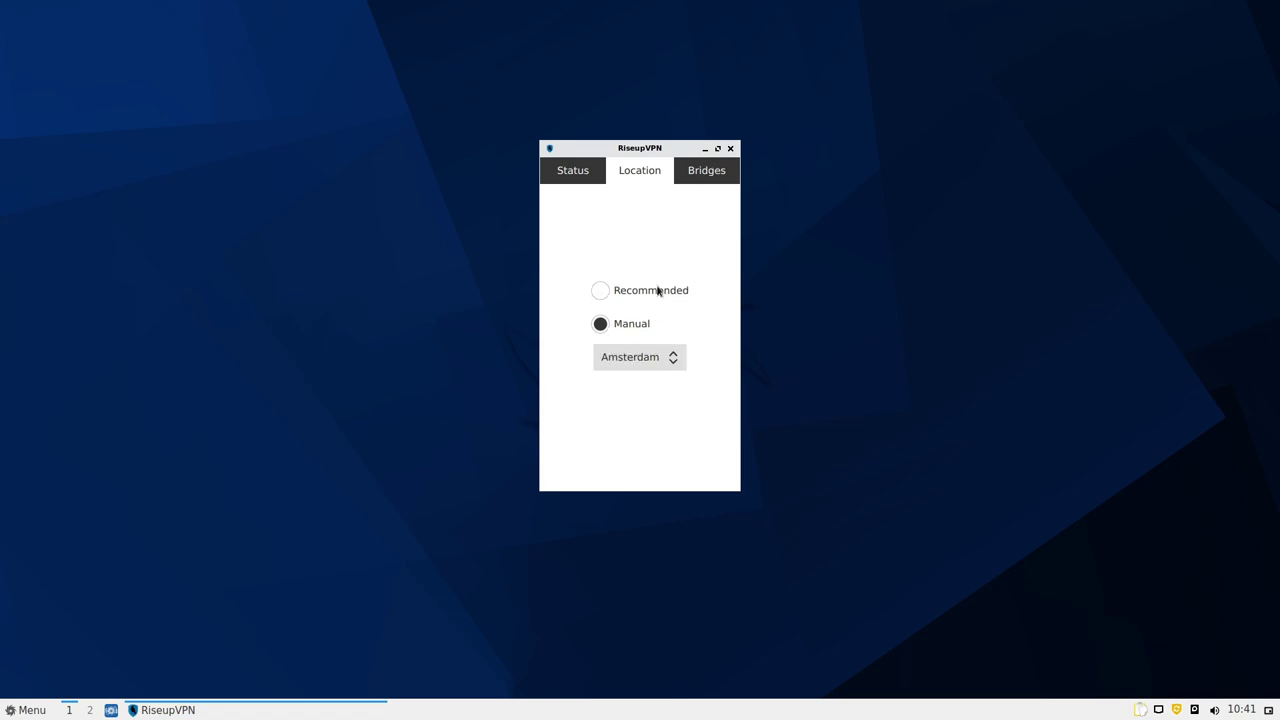
pyautogui.click(652, 362)
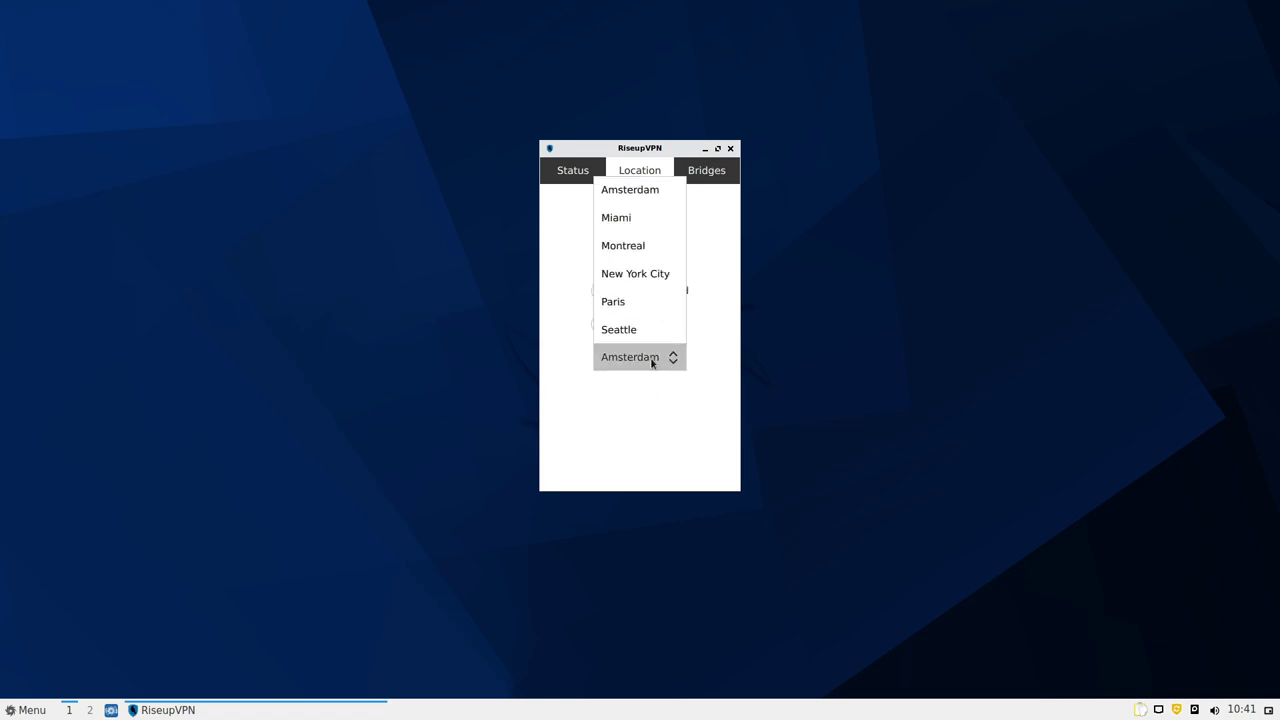
pyautogui.click(613, 302)
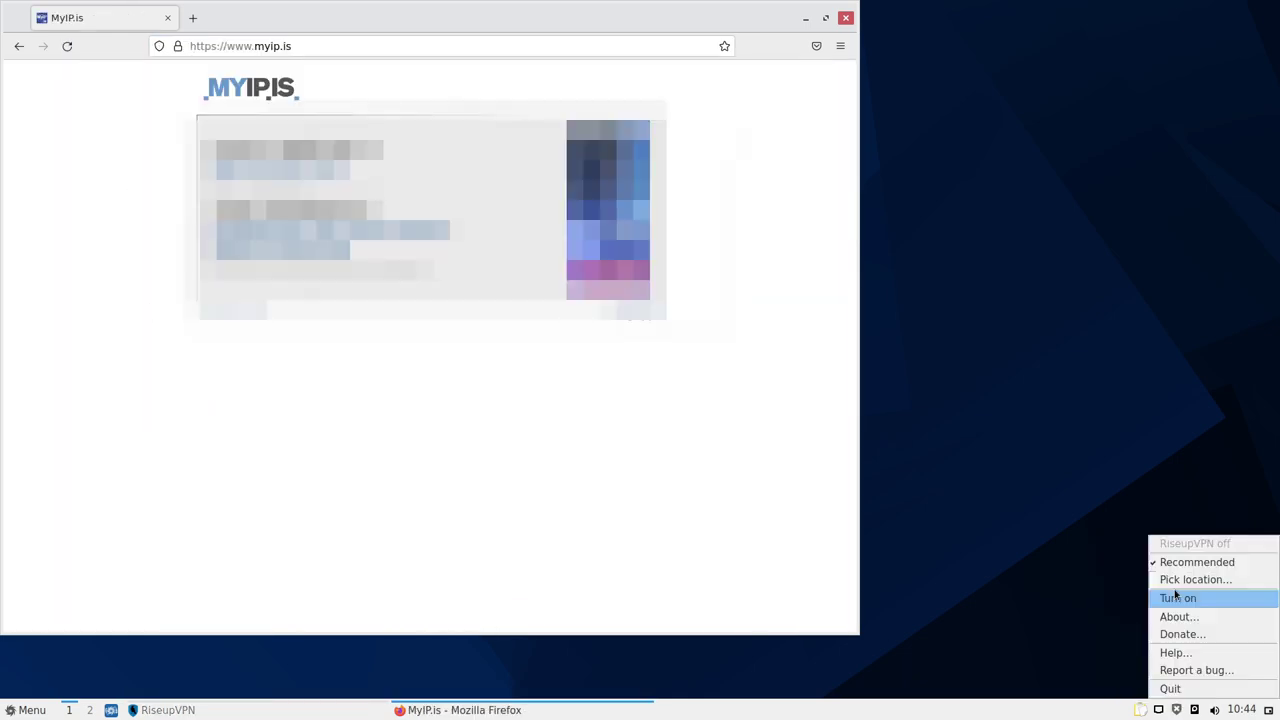
# Reopen the RiseupVPN window from the tray and check its location and status pages
pyautogui.click(1175, 594)
pyautogui.click(1135, 171)
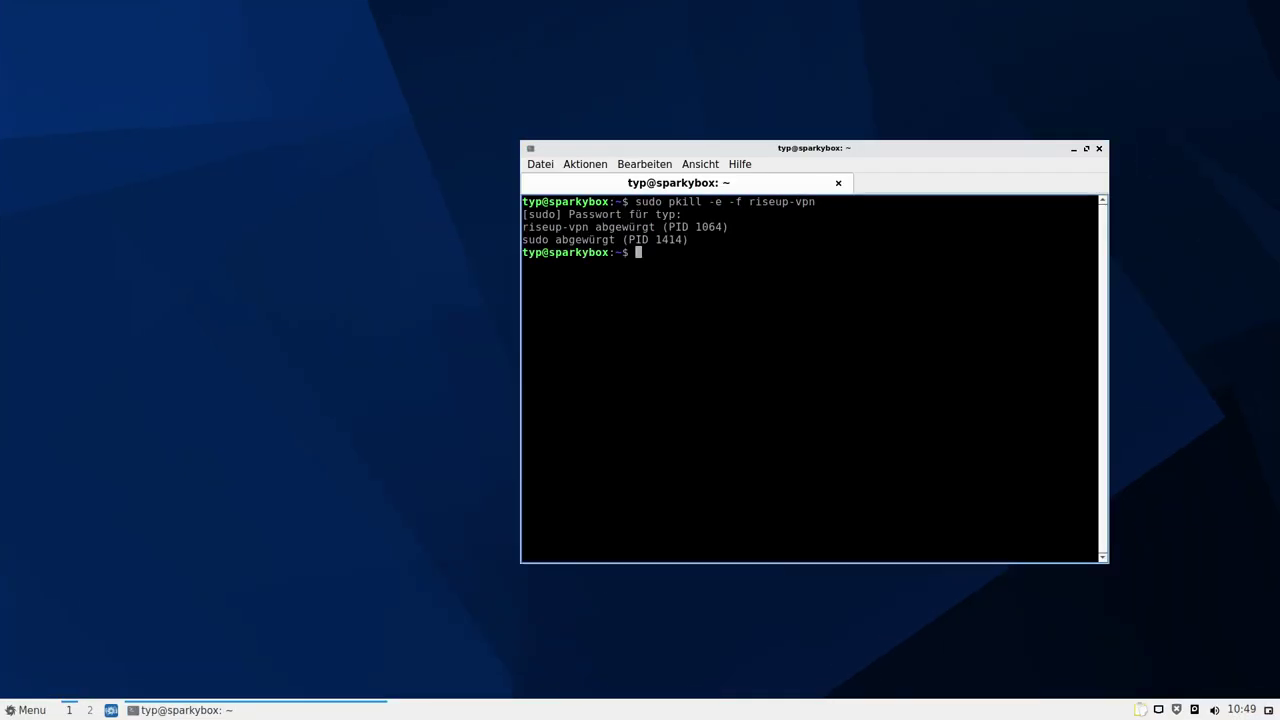
pyautogui.click(1176, 709)
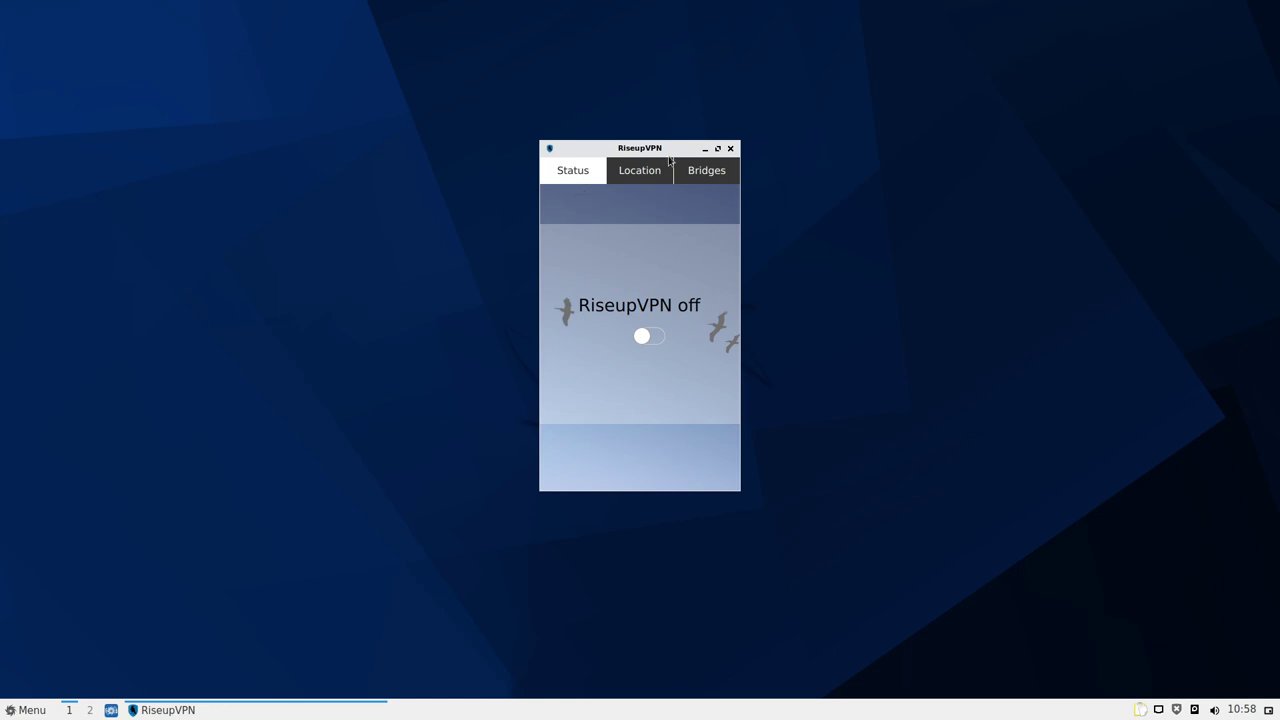
pyautogui.moveTo(661, 153); pyautogui.dragTo(679, 155)
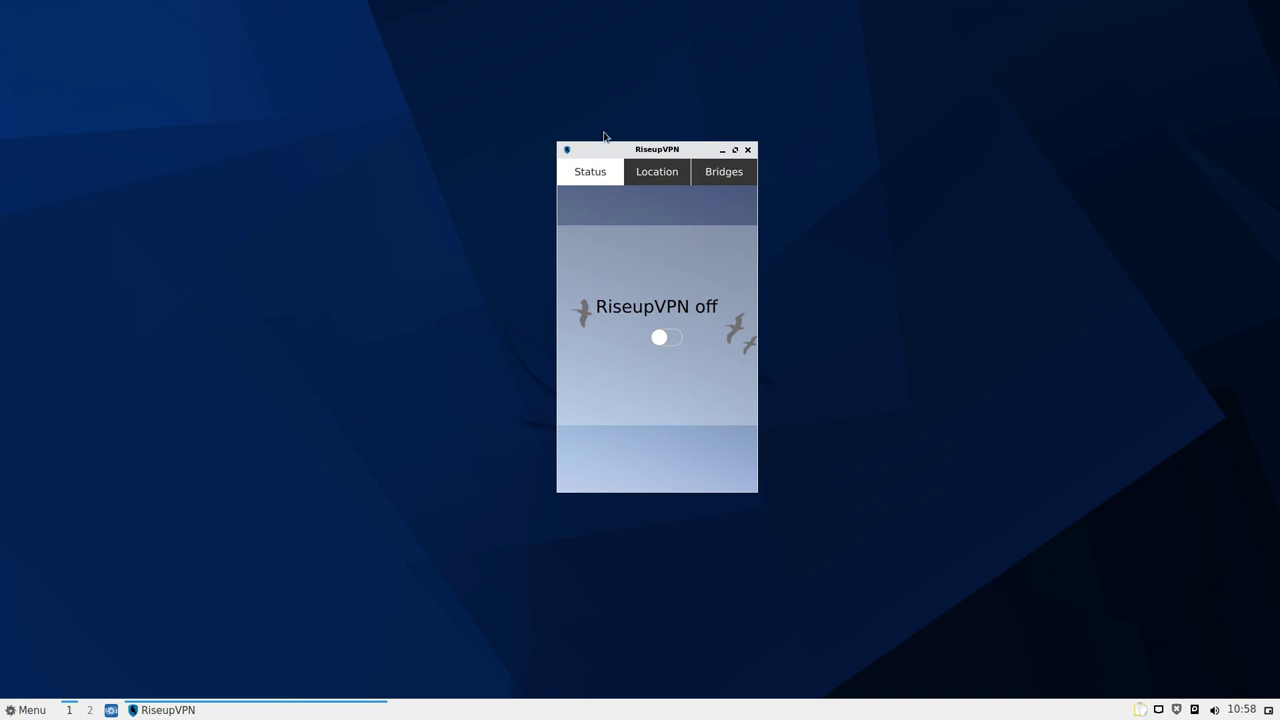
pyautogui.click(668, 178)
pyautogui.click(603, 167)
# Switch the VPN on, then quit RiseupVPN from its tray menu
pyautogui.click(669, 339)
pyautogui.click(1177, 709)
pyautogui.click(1186, 601)
pyautogui.click(1178, 706)
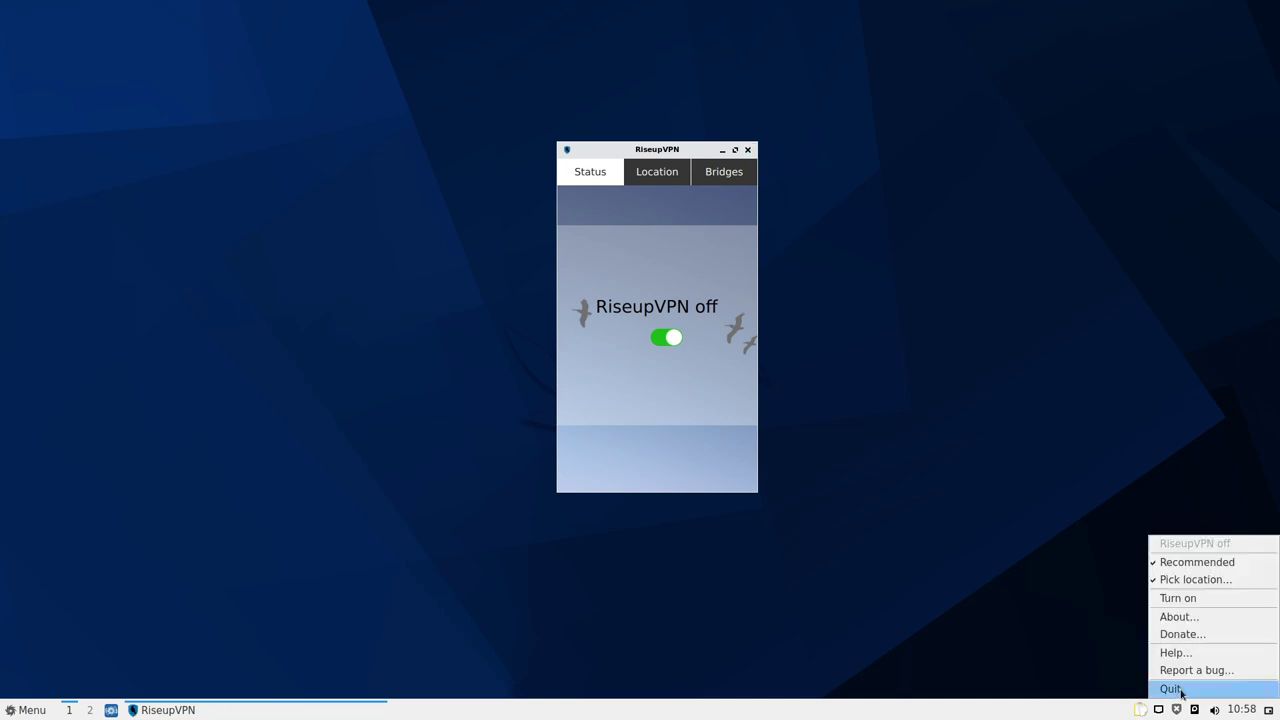
pyautogui.click(1177, 686)
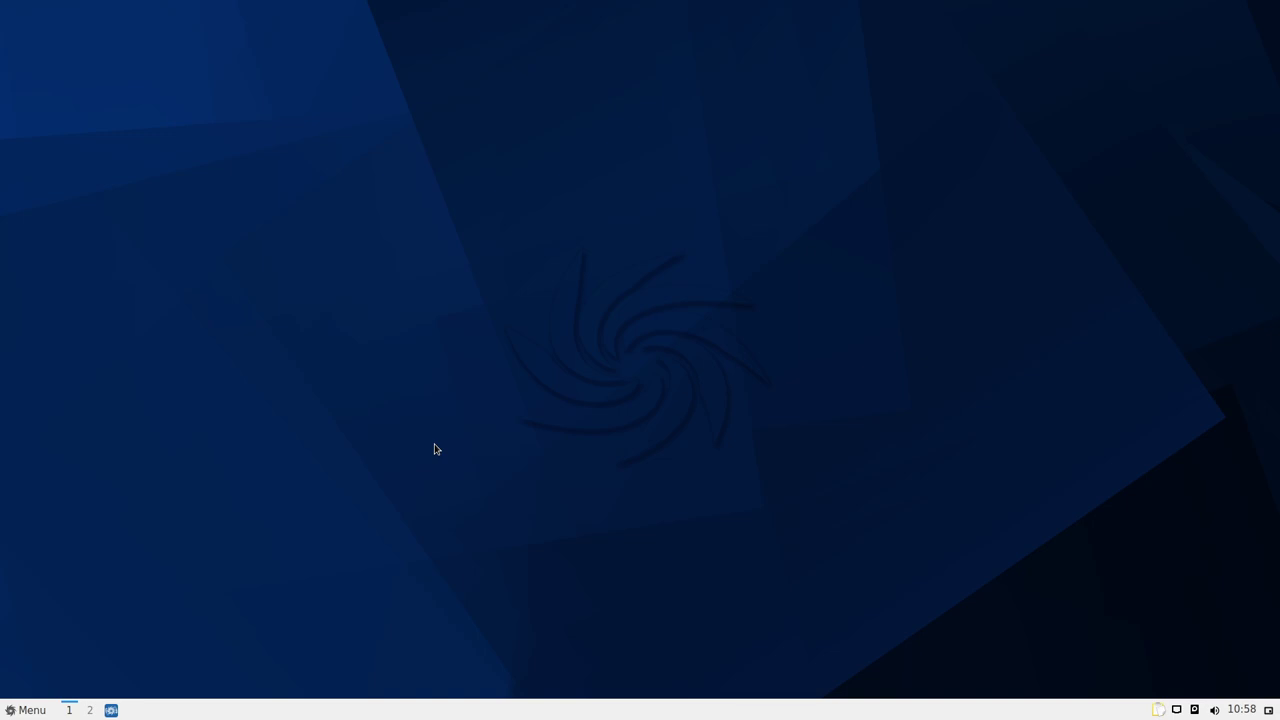
pyautogui.click(25, 710)
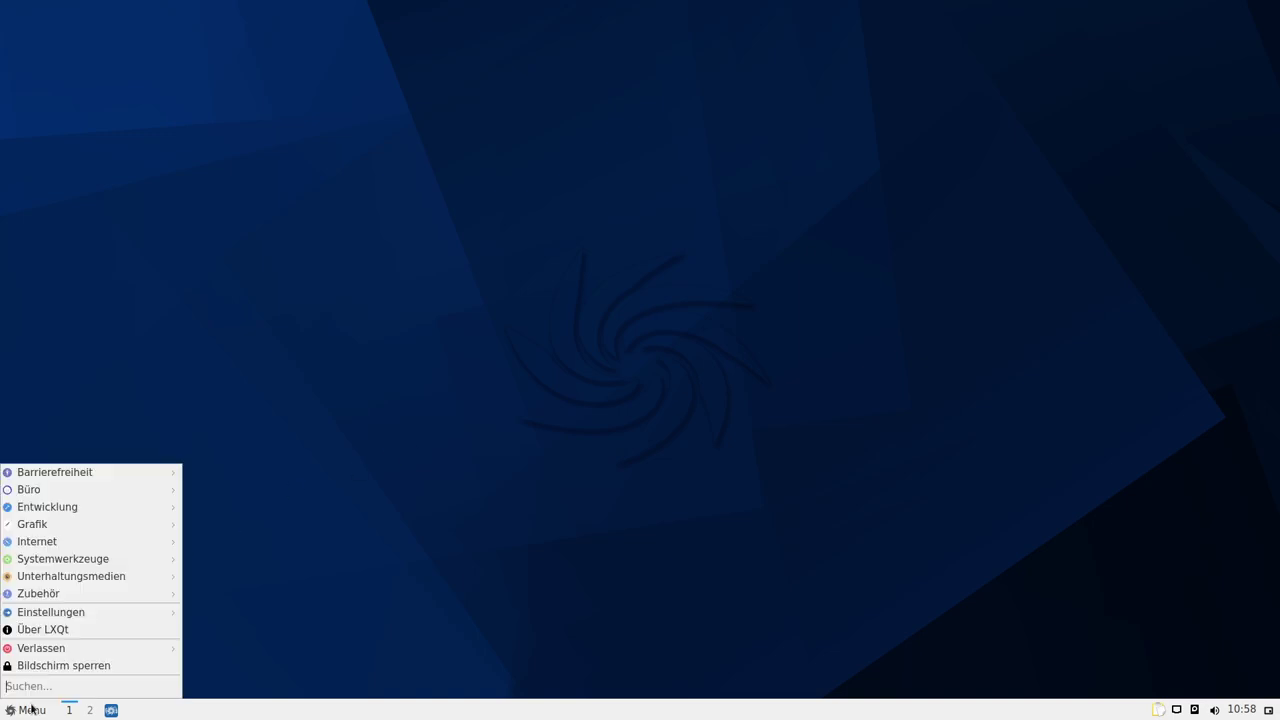
pyautogui.moveTo(99, 545)
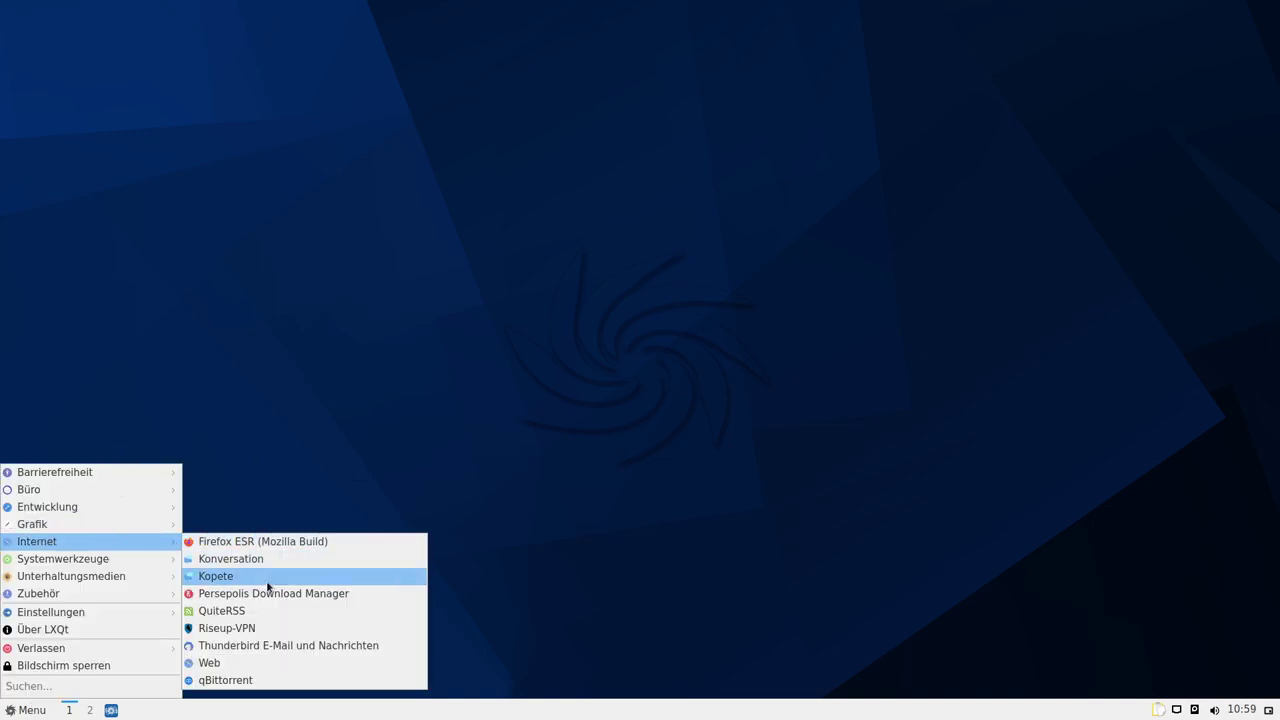
pyautogui.click(214, 663)
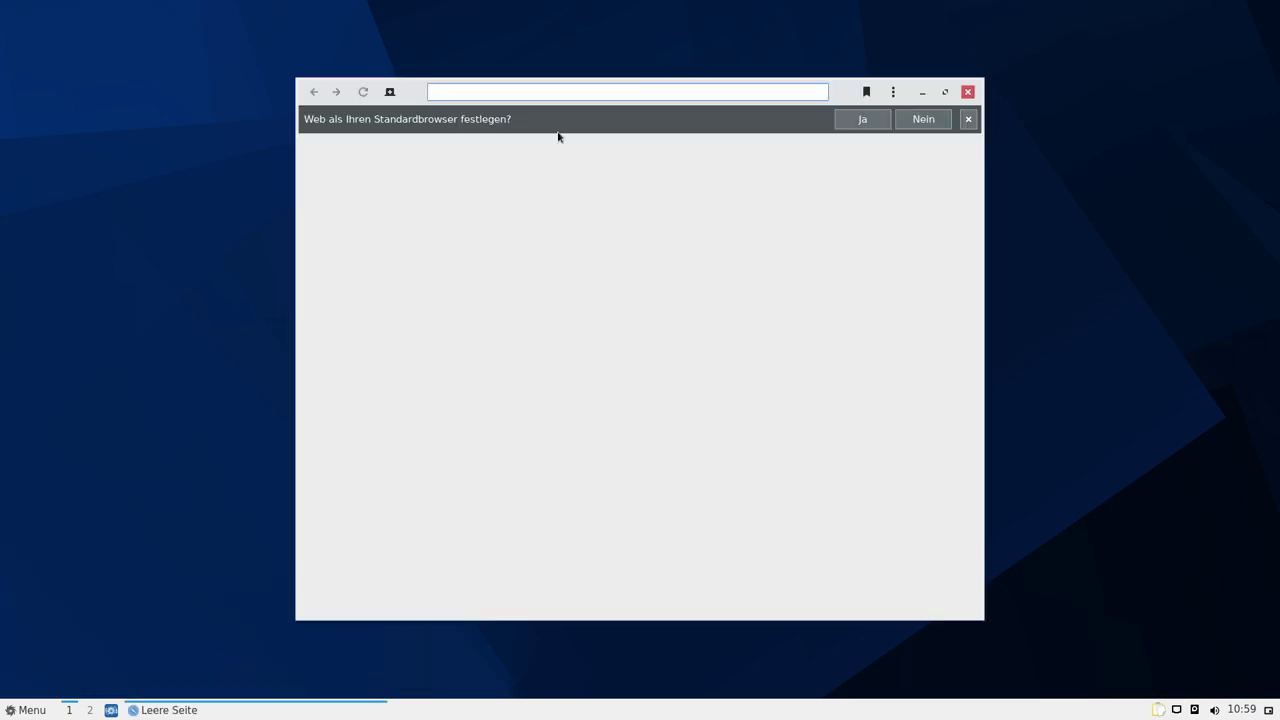
pyautogui.click(893, 91)
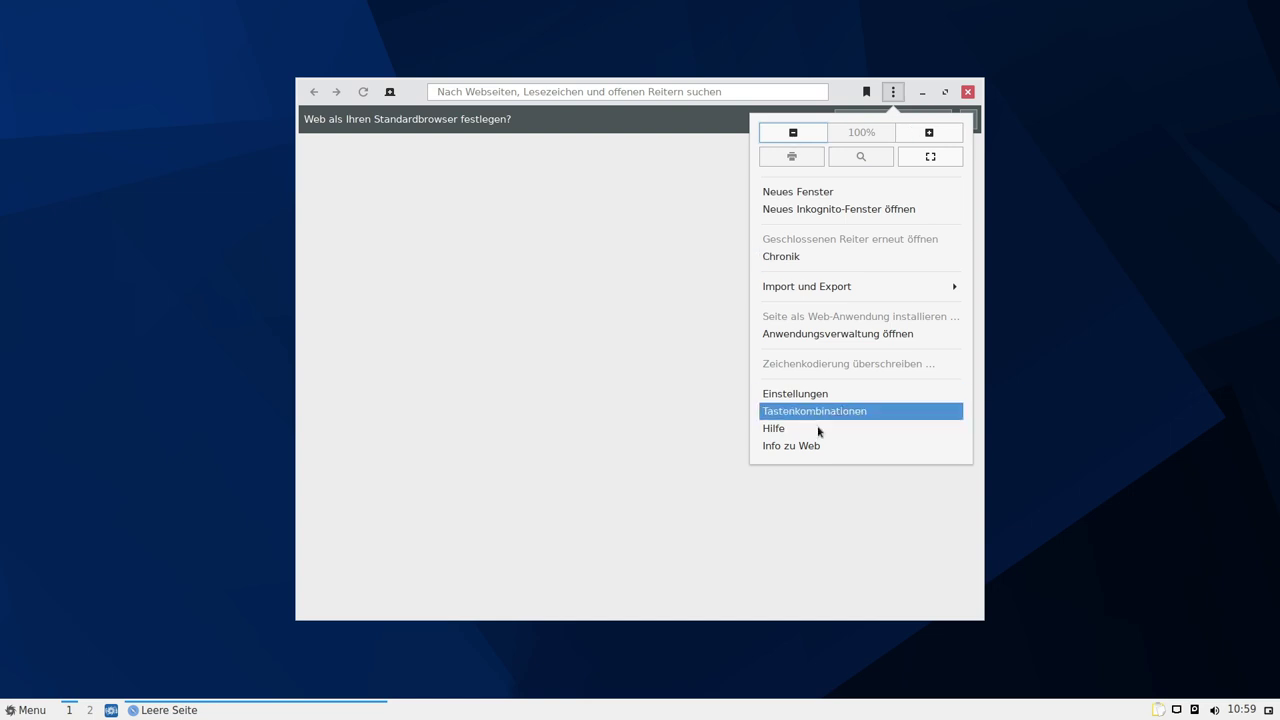
pyautogui.click(798, 446)
pyautogui.doubleClick(640, 337)
pyautogui.doubleClick(637, 357)
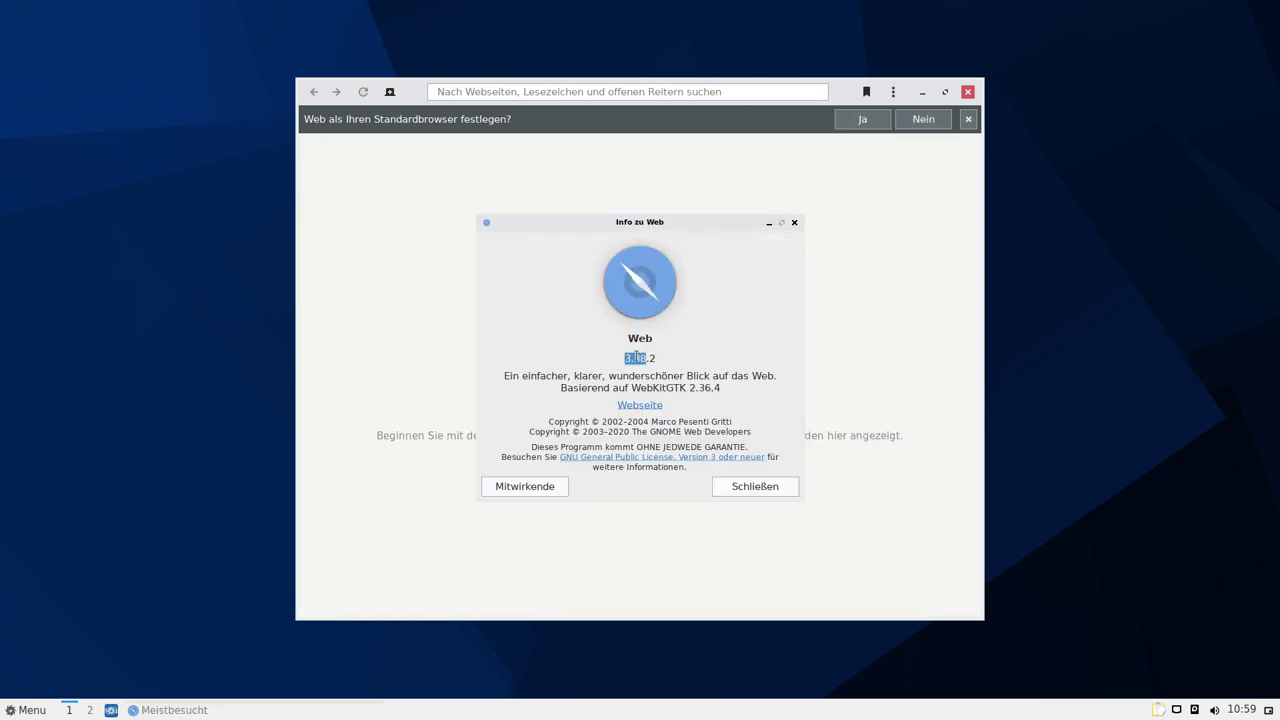
pyautogui.click(629, 360)
pyautogui.moveTo(615, 362); pyautogui.dragTo(669, 357)
pyautogui.click(670, 356)
pyautogui.moveTo(627, 358); pyautogui.dragTo(711, 362)
pyautogui.click(711, 362)
pyautogui.press('Escape')
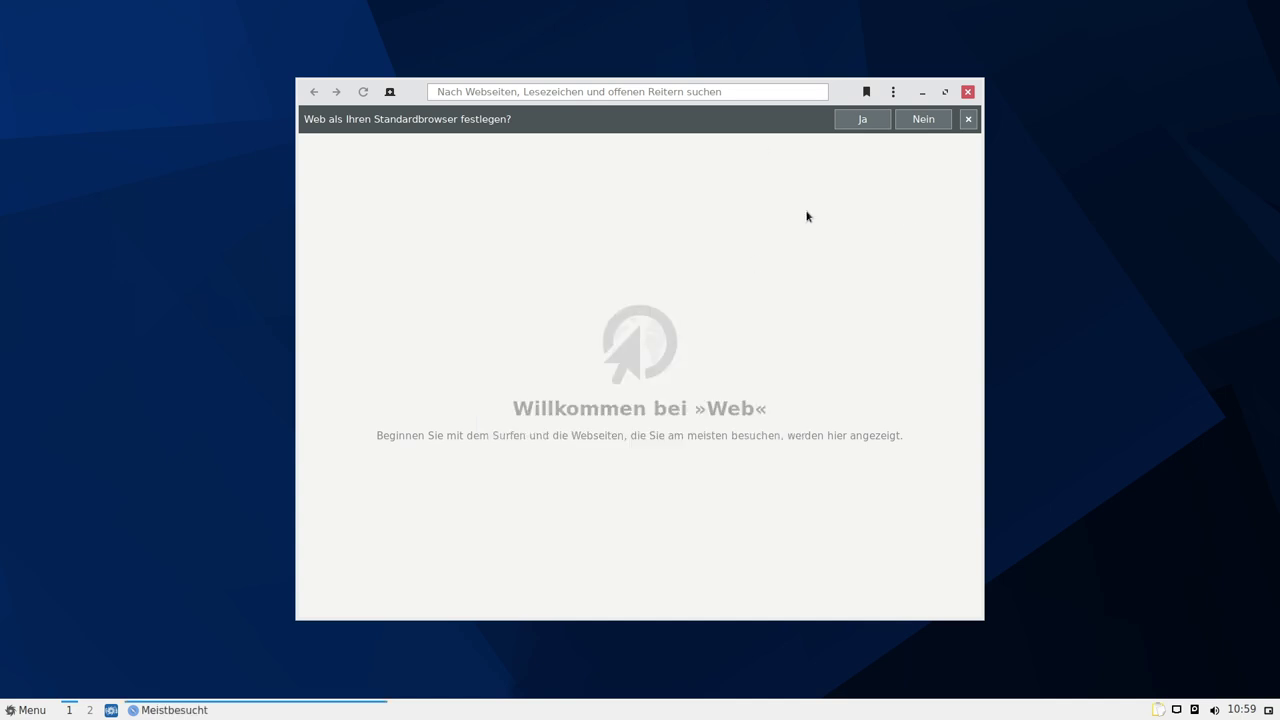
pyautogui.click(967, 92)
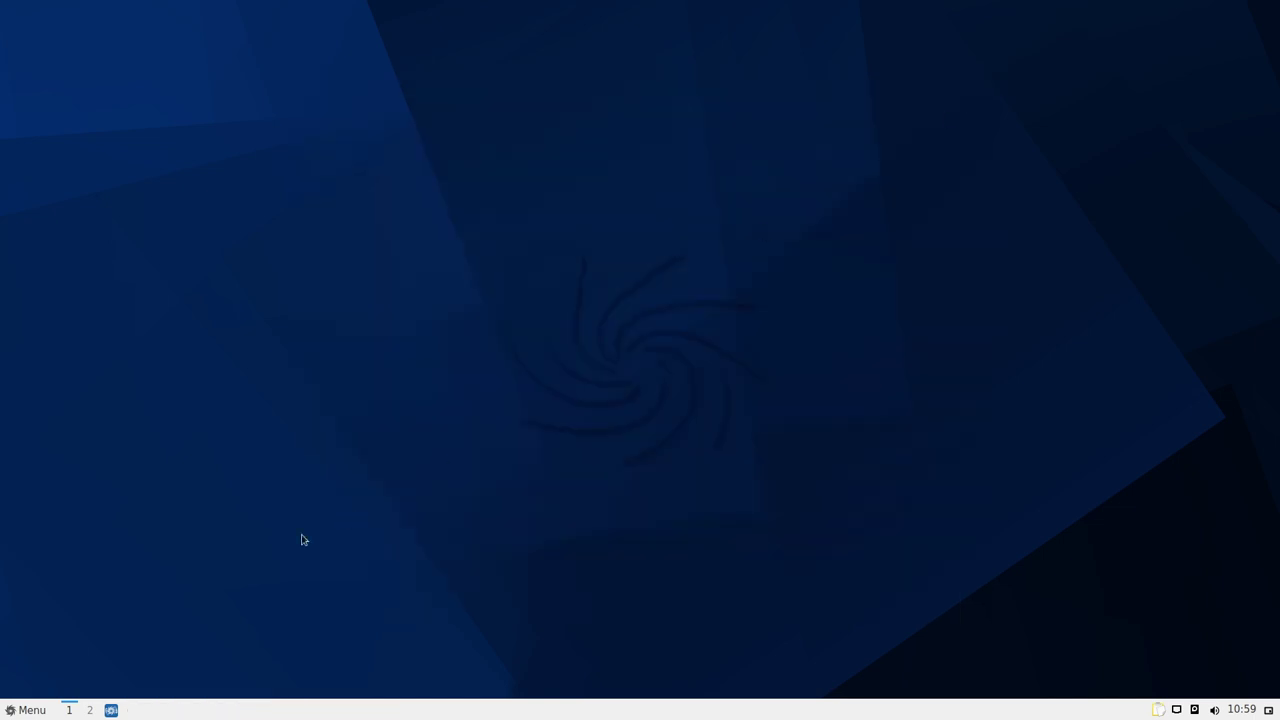
pyautogui.click(9, 712)
# Launch Timeshift from Systemwerkzeuge and authenticate with the administrator password
pyautogui.moveTo(110, 545)
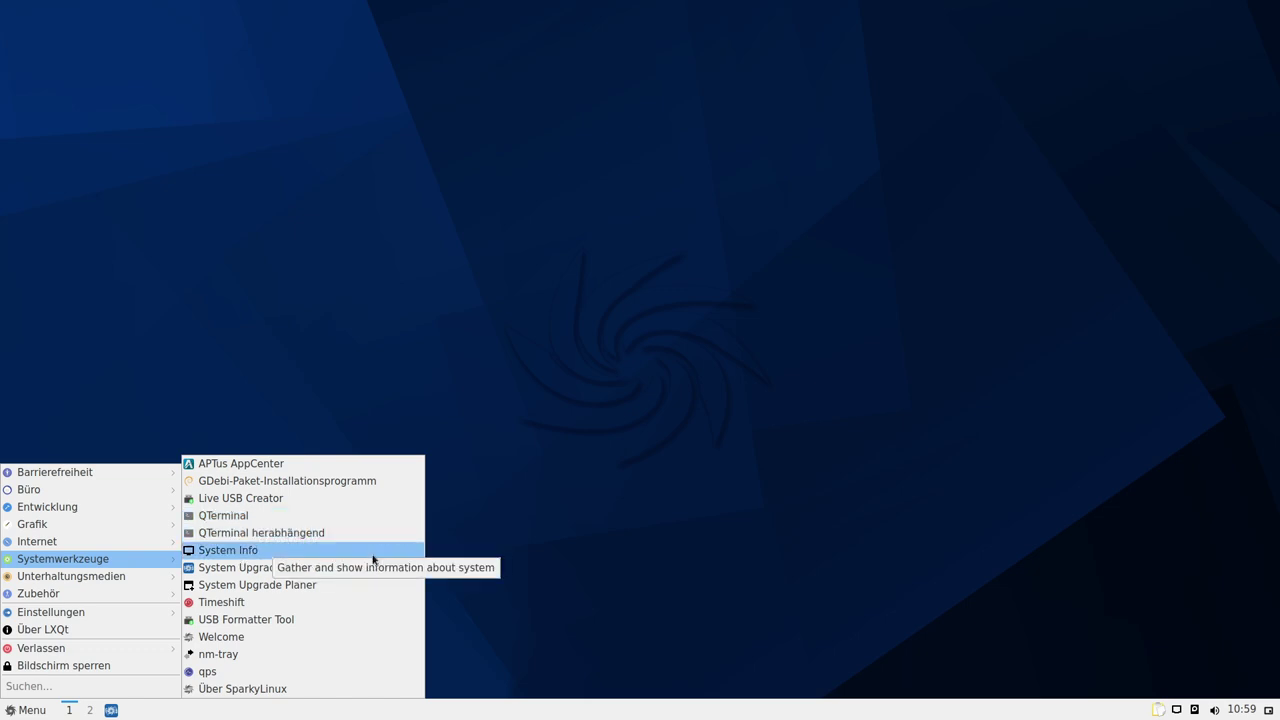
pyautogui.click(217, 603)
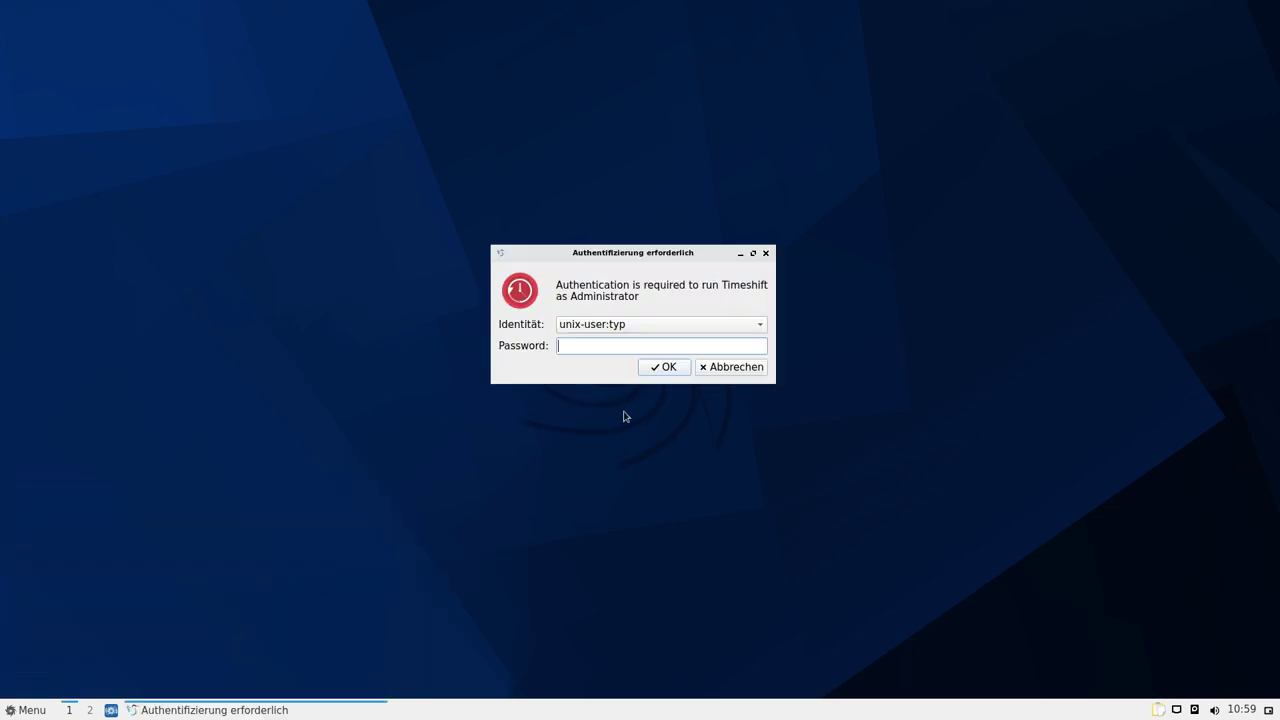
pyautogui.write('****')
pyautogui.press('Return')
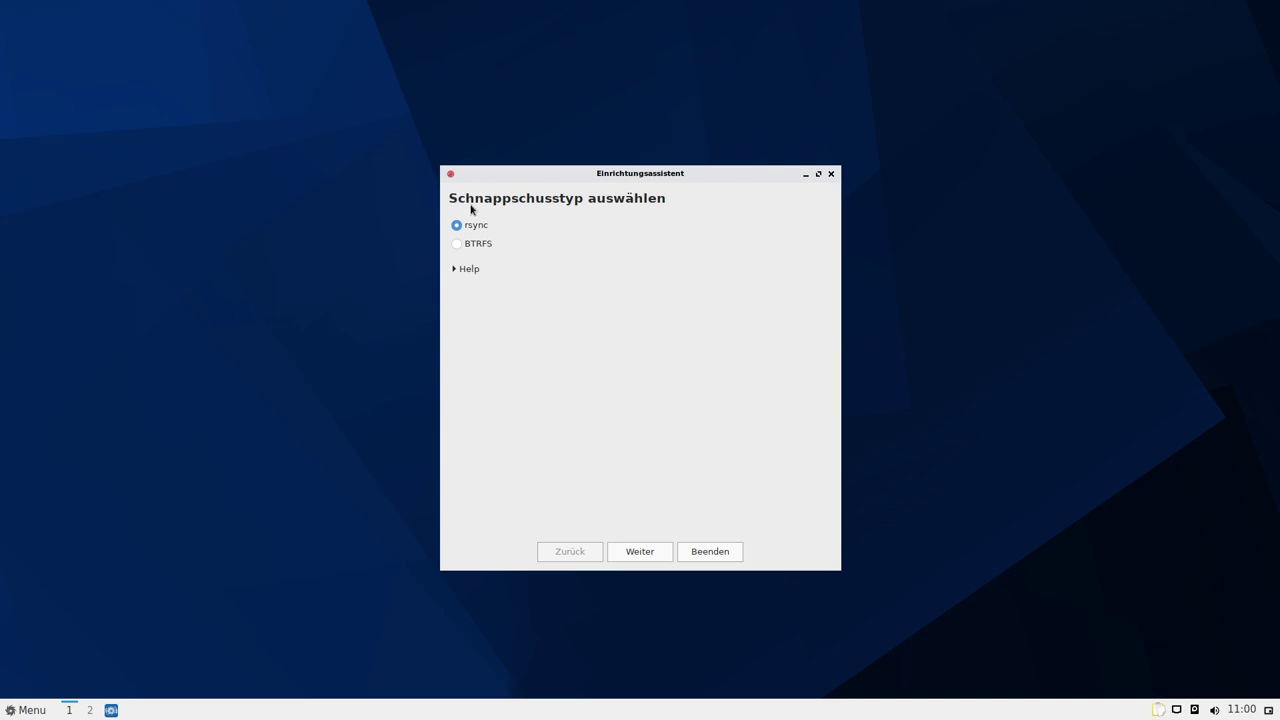
# Choose BTRFS snapshots, finish the wizard, and close Timeshift, answering Nein to the device prompt
pyautogui.click(459, 245)
pyautogui.click(712, 553)
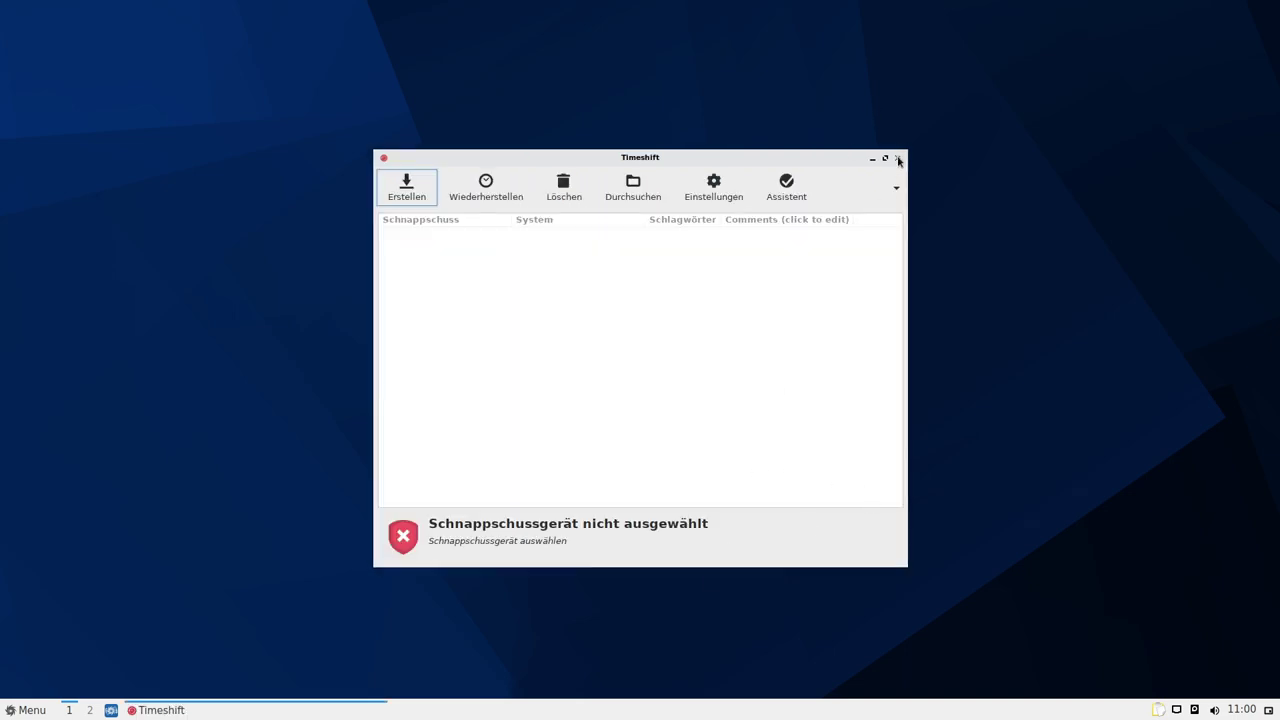
pyautogui.click(897, 158)
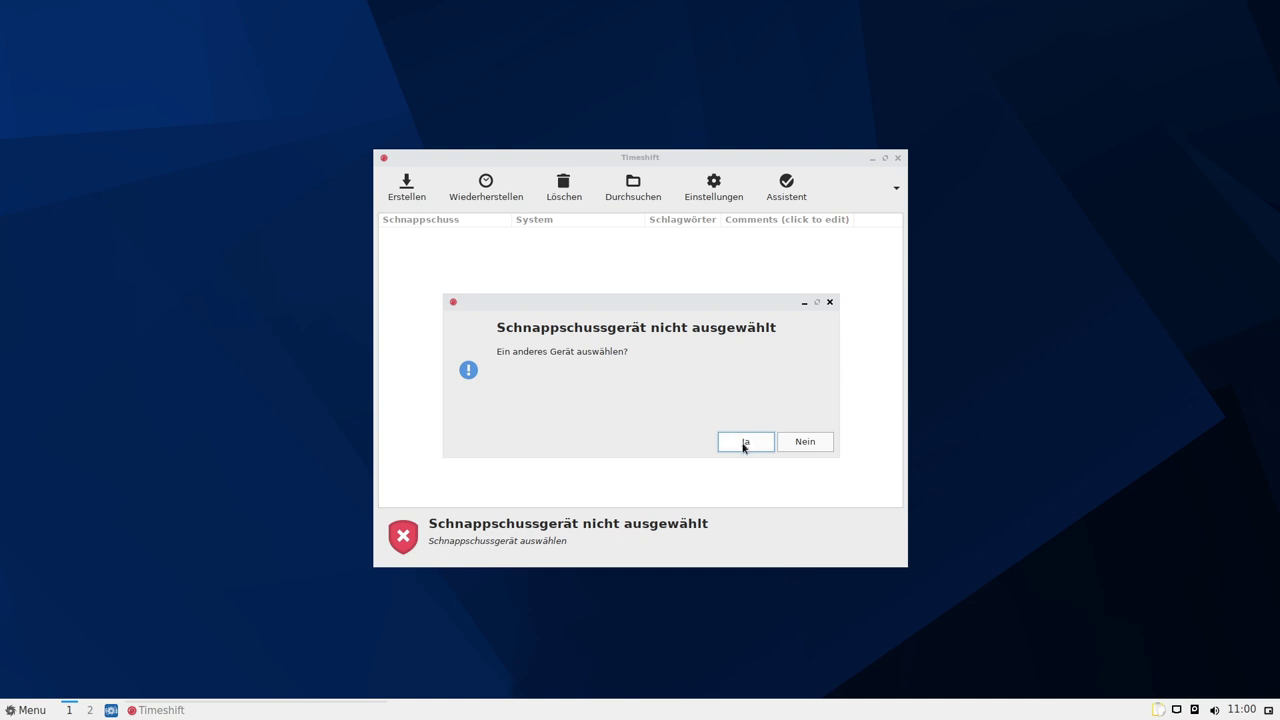
pyautogui.click(803, 442)
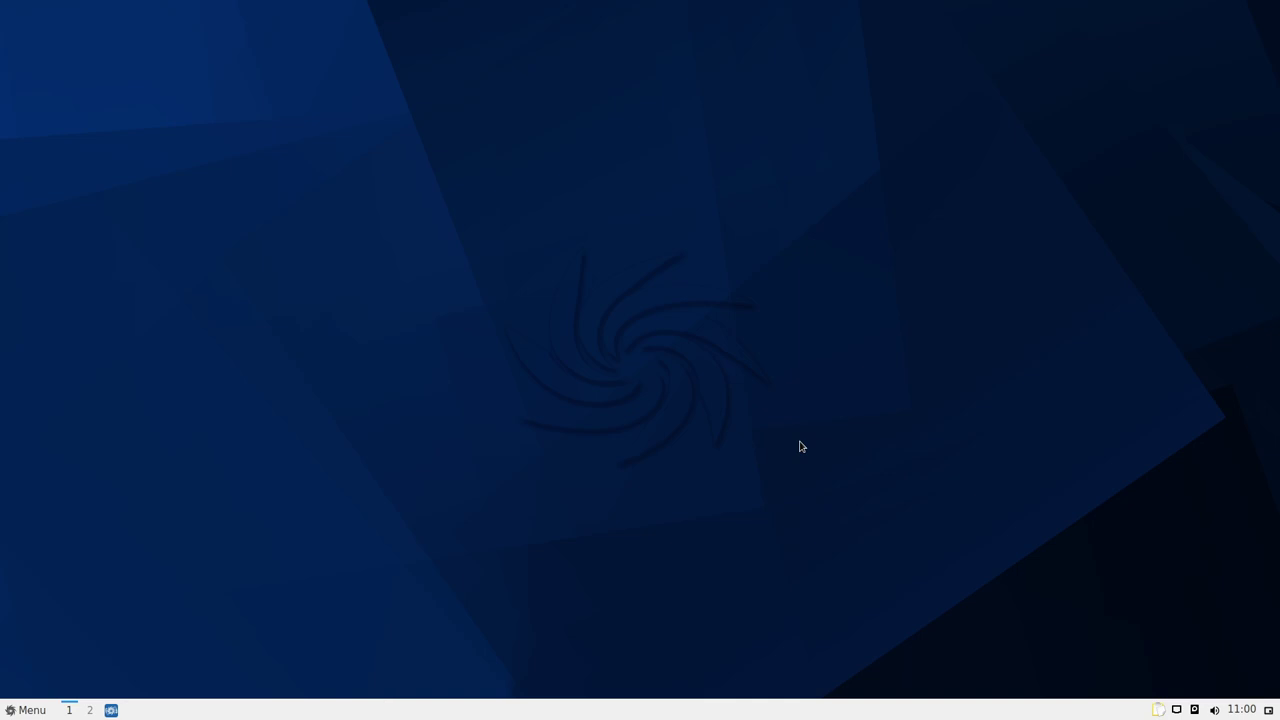
# Open the Sparky Welcome window from the menu and close it again
pyautogui.click(30, 710)
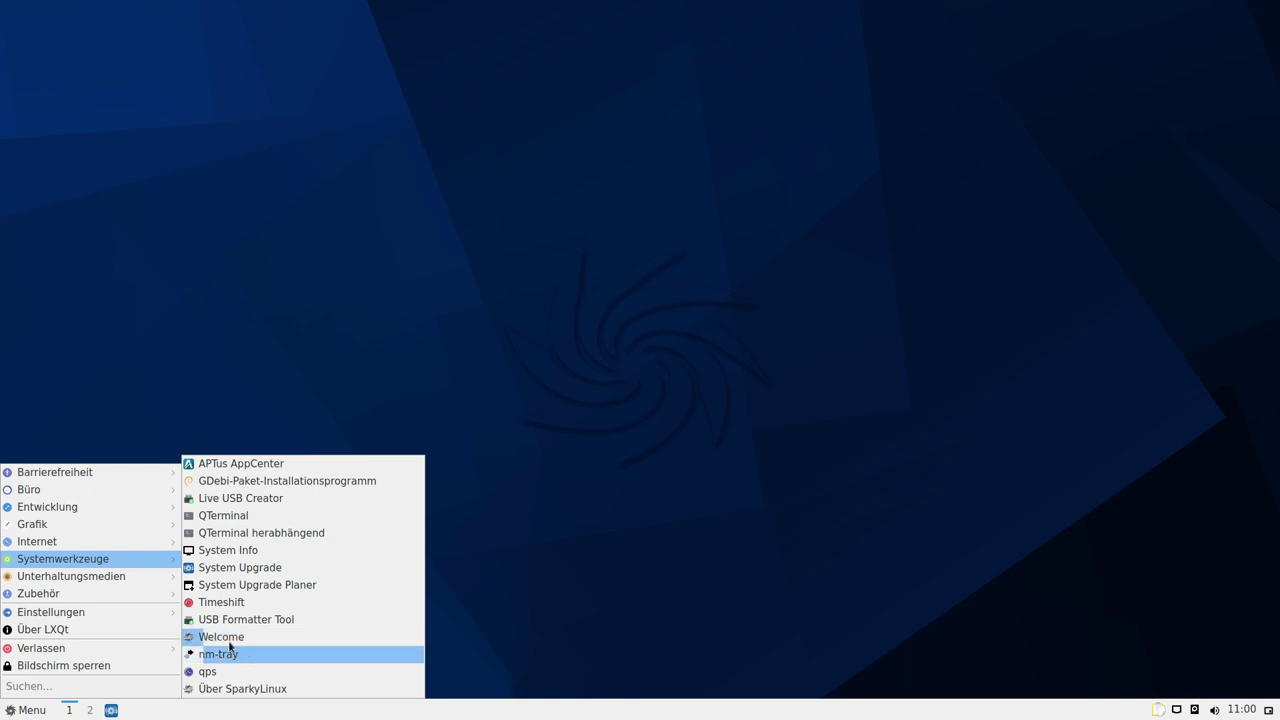
pyautogui.click(221, 637)
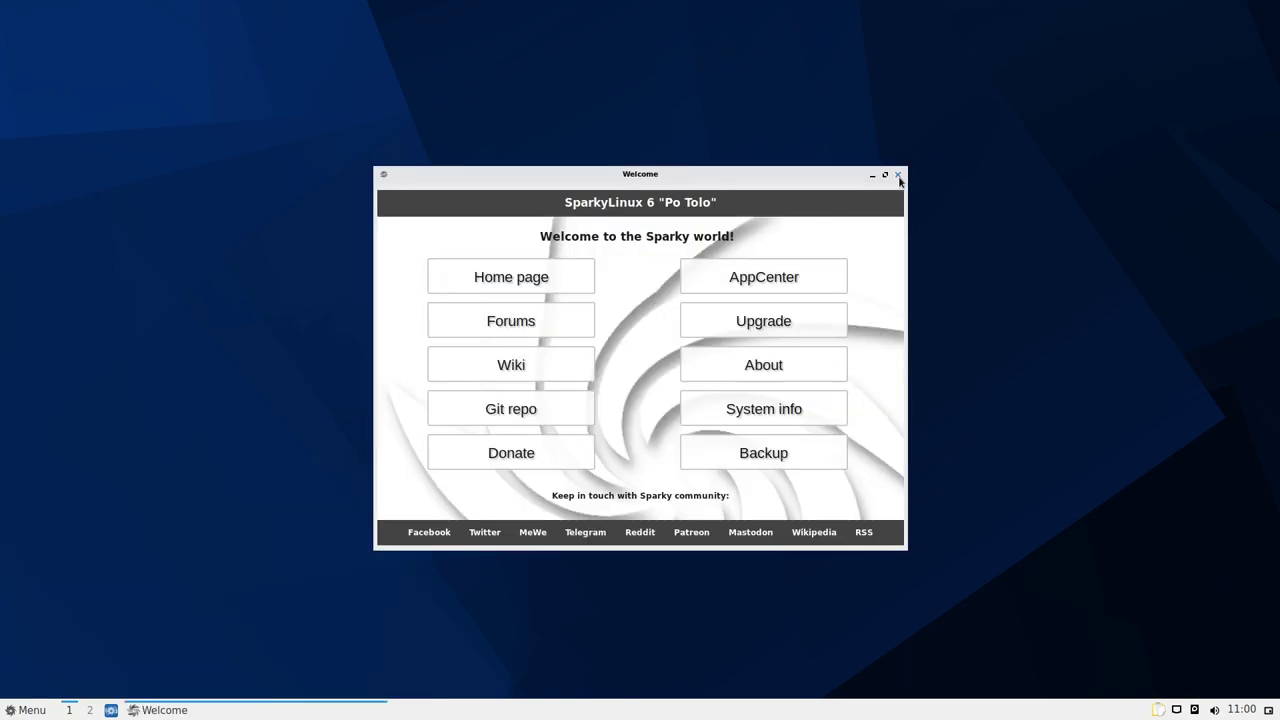
pyautogui.click(897, 174)
# Browse the application menu, then quit the nm-tray network applet with Beenden
pyautogui.click(26, 710)
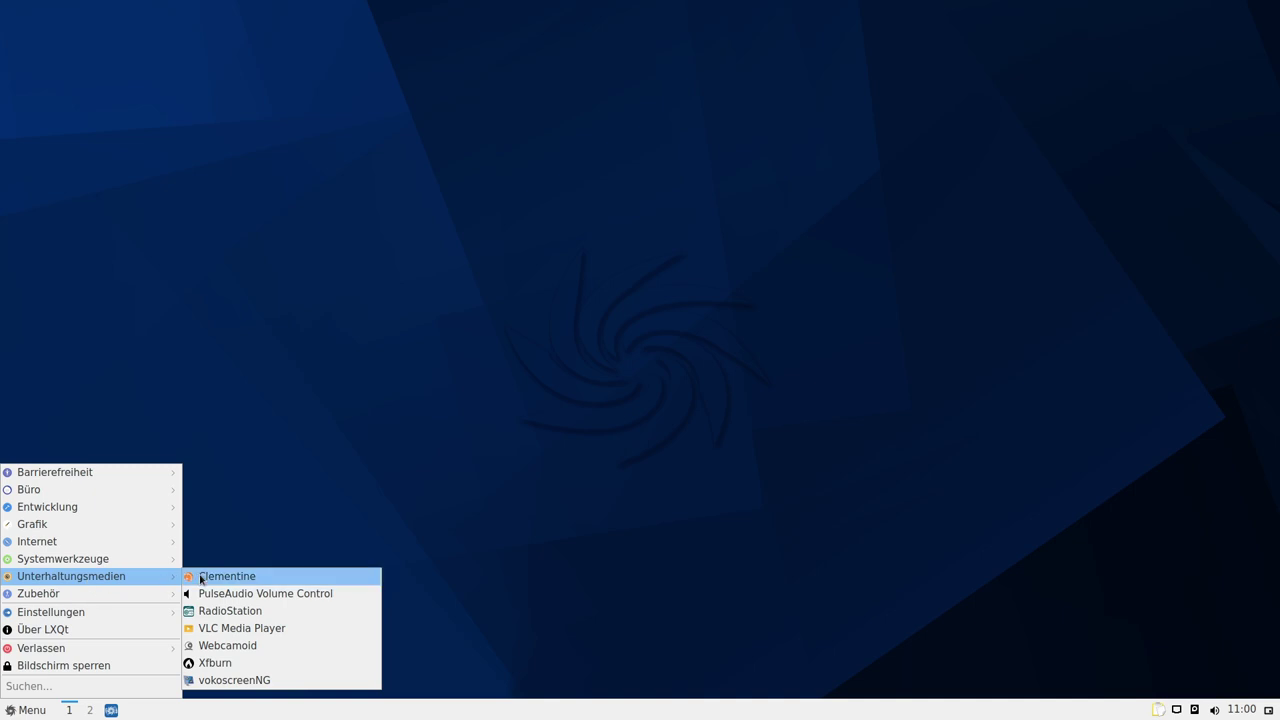
pyautogui.moveTo(90, 559)
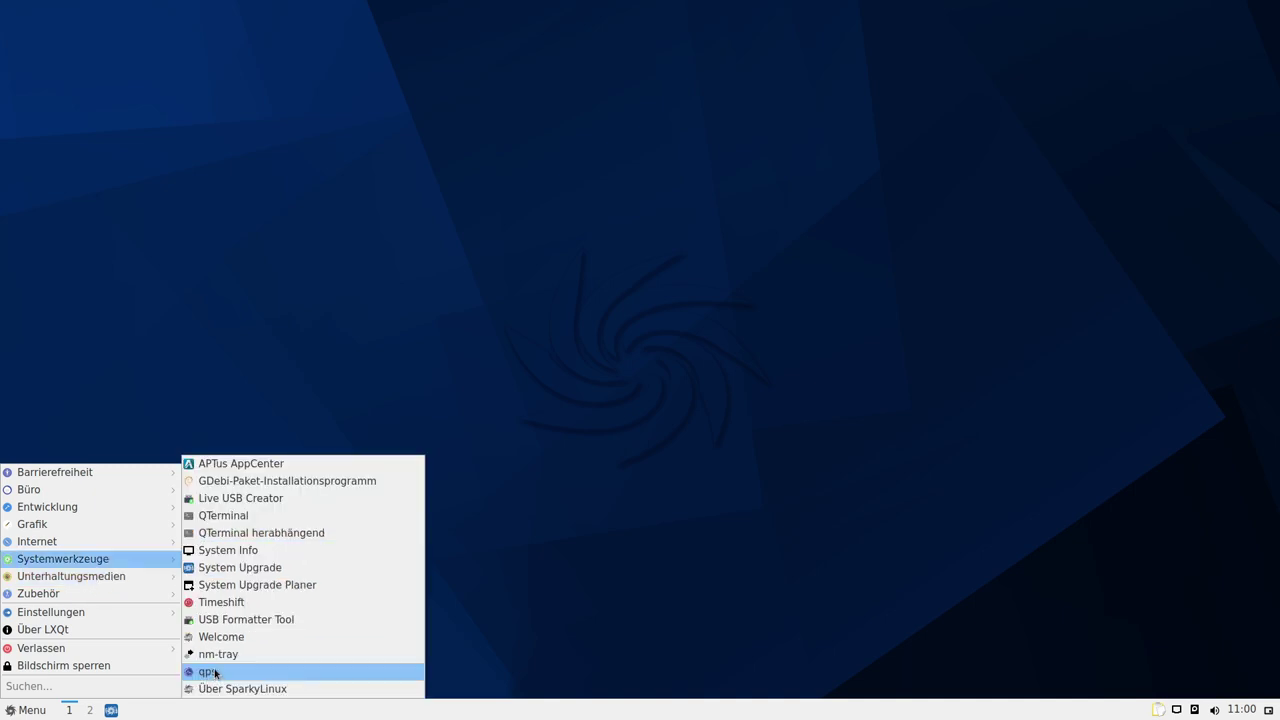
pyautogui.click(209, 675)
pyautogui.rightClick(1161, 709)
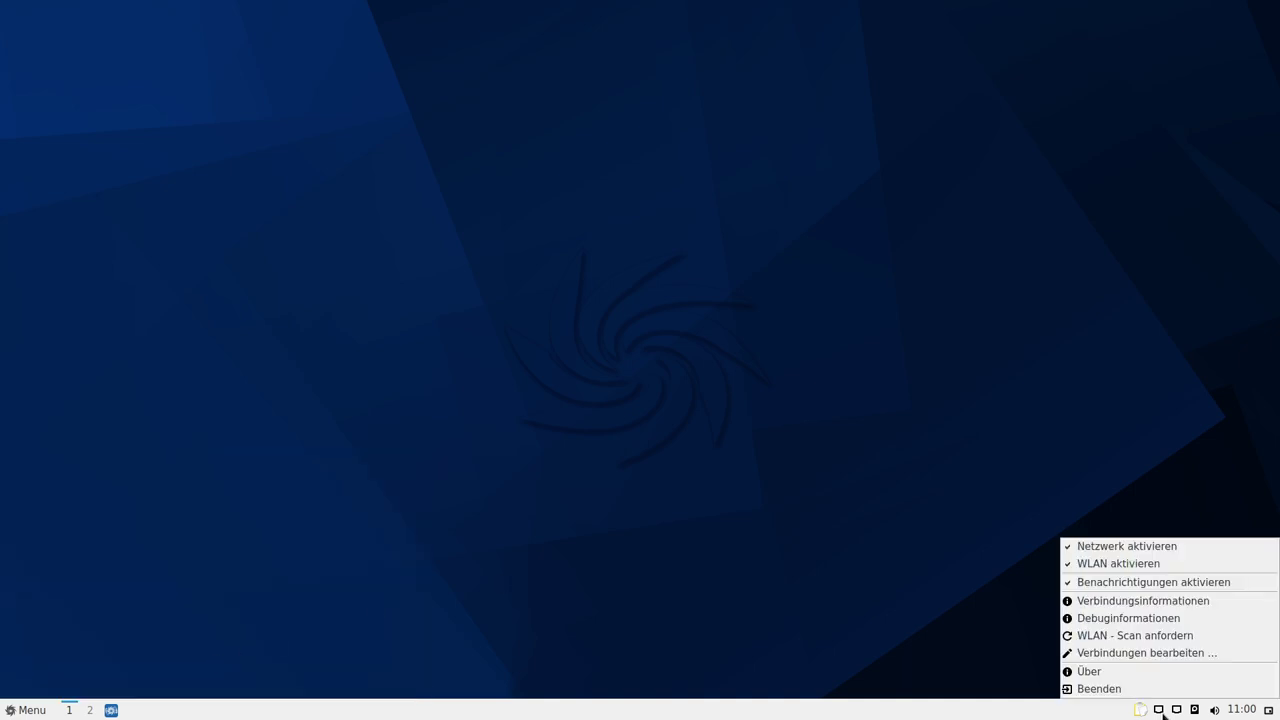
pyautogui.click(1150, 689)
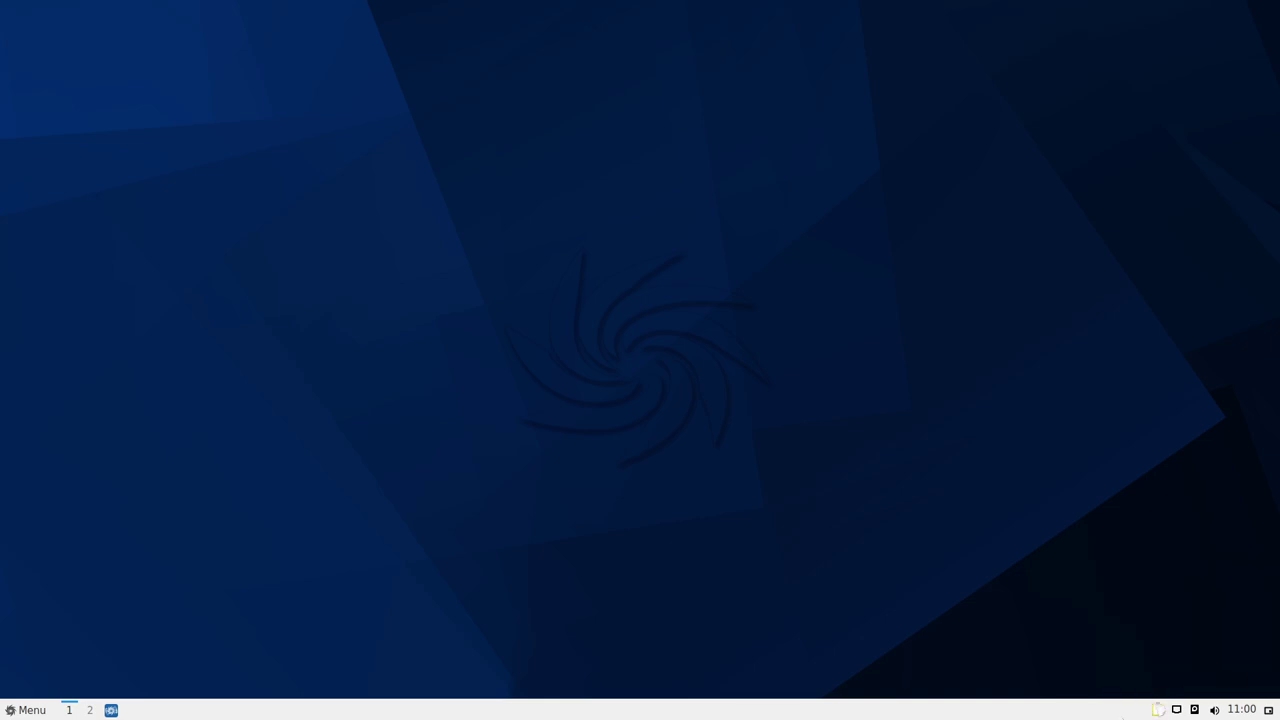
# Launch the qps process viewer from the application menu
pyautogui.click(25, 709)
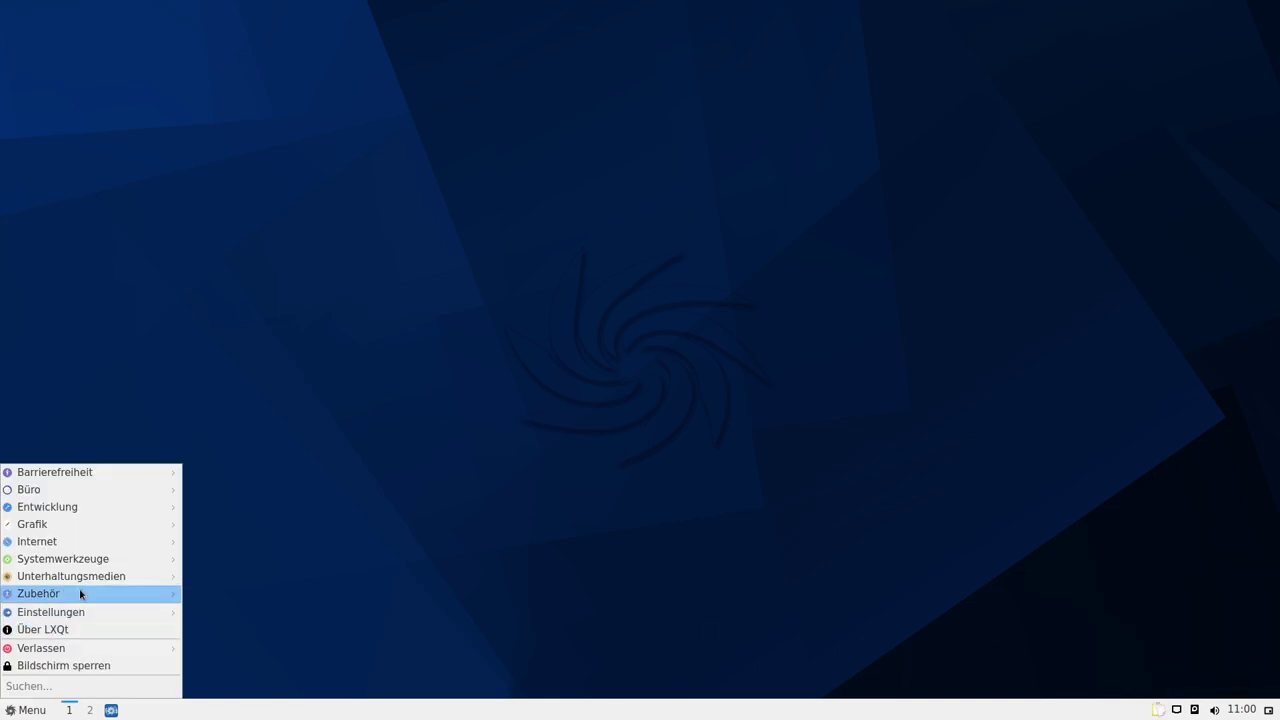
pyautogui.moveTo(86, 576)
pyautogui.moveTo(134, 558)
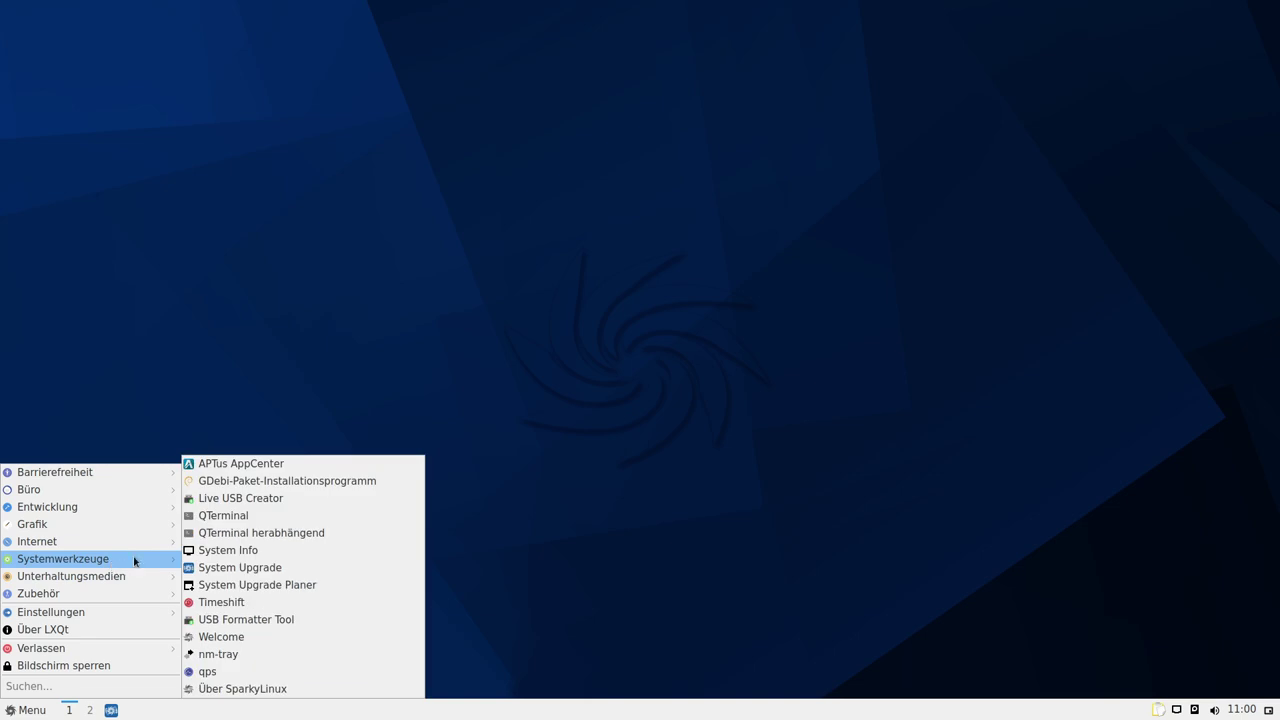
pyautogui.click(209, 672)
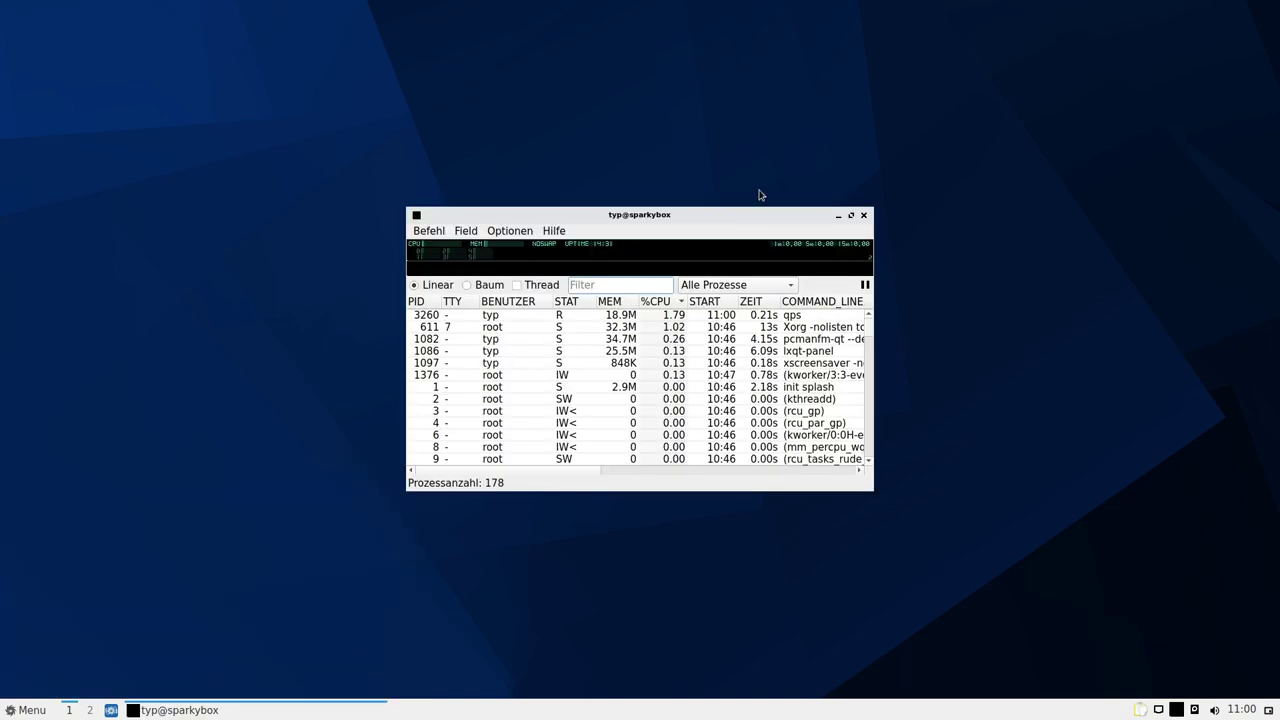
# Check the Qps 2.2.0 version details under Hilfe > Über, then enlarge and reposition the window
pyautogui.click(553, 231)
pyautogui.click(575, 247)
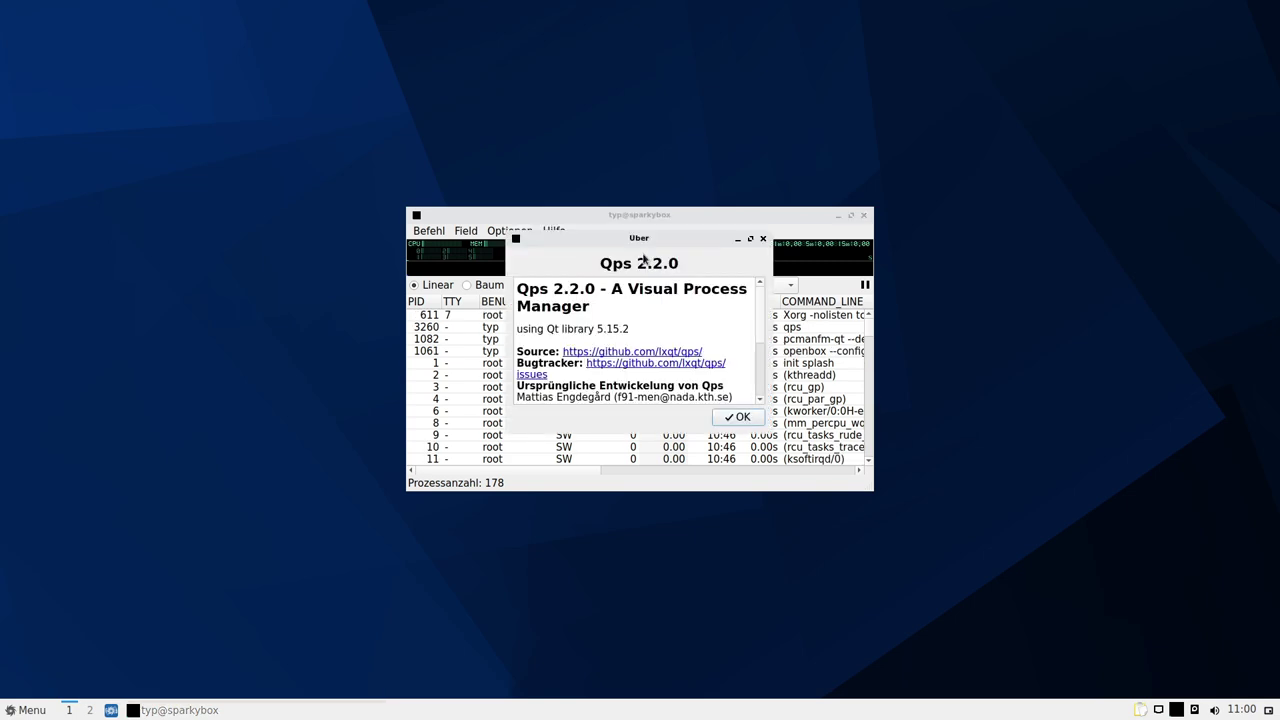
pyautogui.click(763, 239)
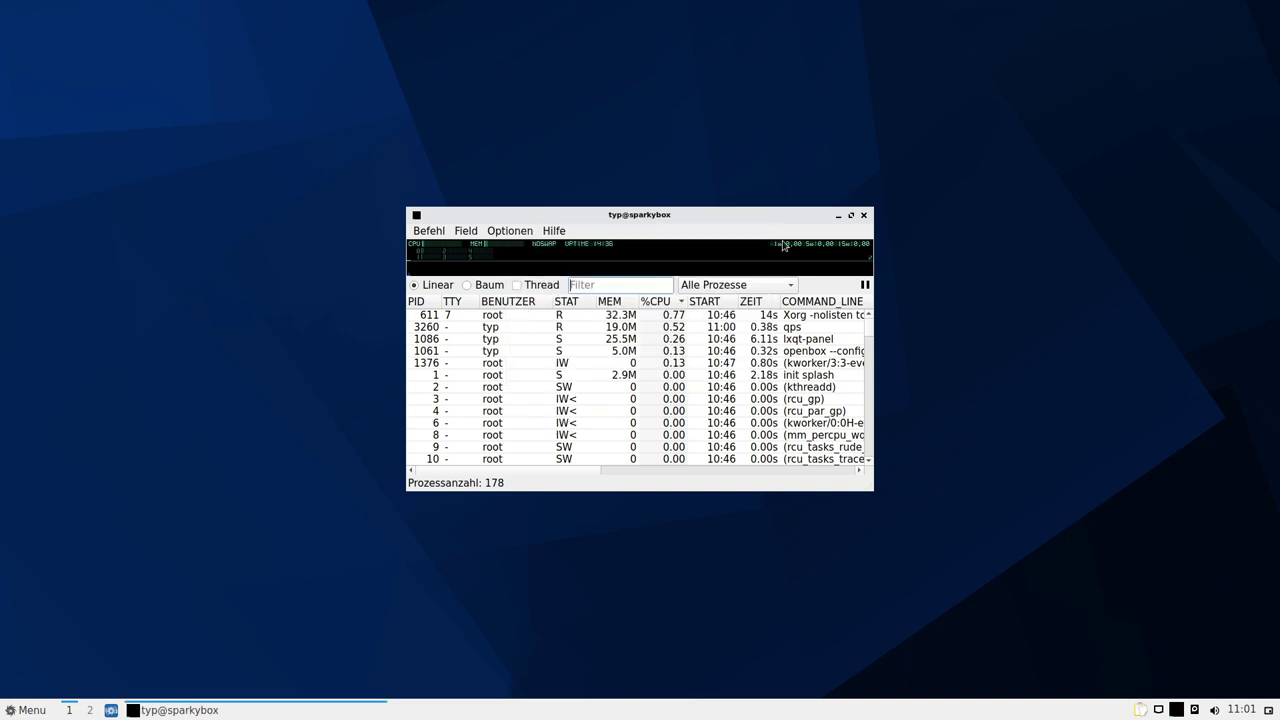
pyautogui.moveTo(870, 489); pyautogui.dragTo(1068, 624)
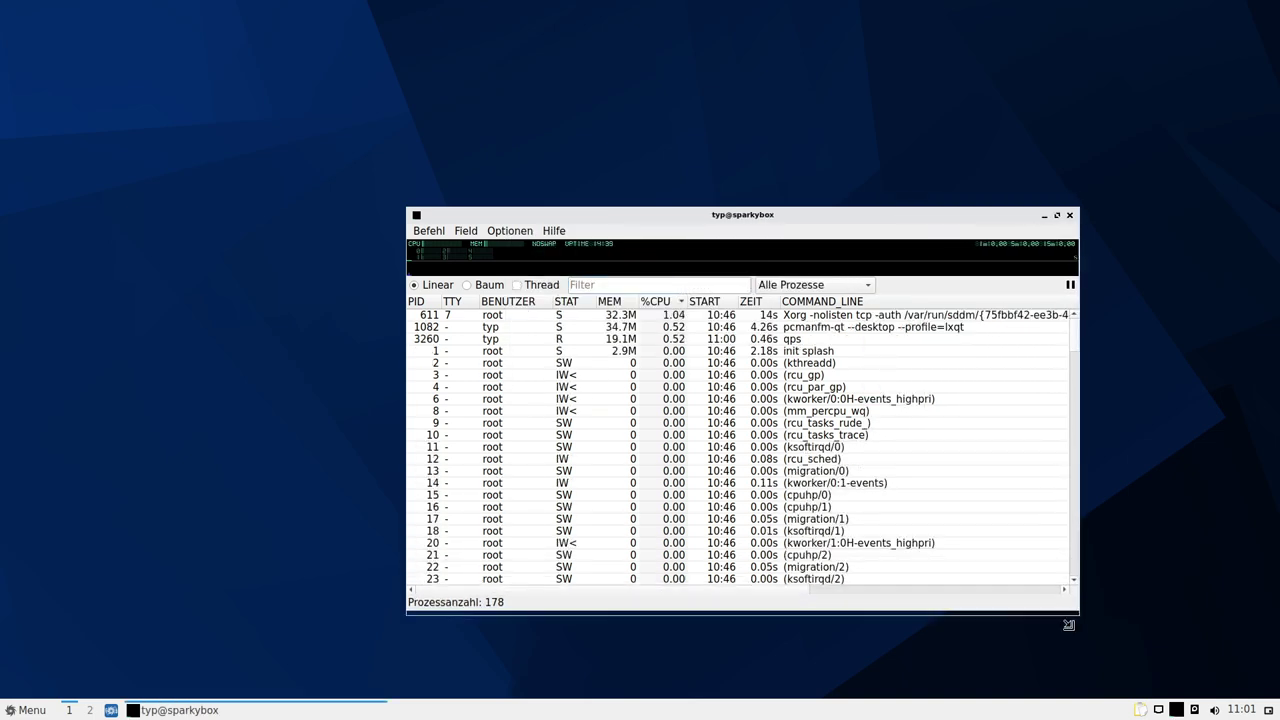
pyautogui.moveTo(696, 216); pyautogui.dragTo(505, 130)
pyautogui.moveTo(890, 557); pyautogui.dragTo(1036, 625)
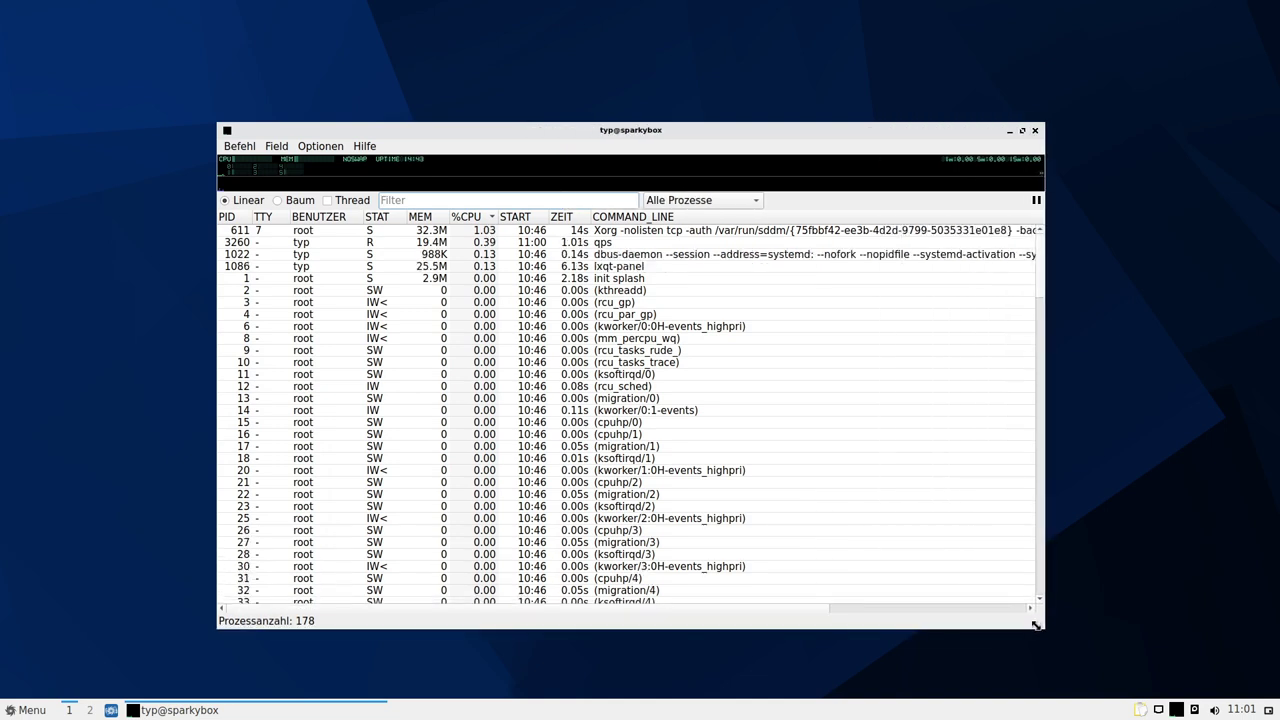
# Look through the qps menus, open Optionen > Einstellungen, then close qps
pyautogui.click(243, 147)
pyautogui.moveTo(284, 149)
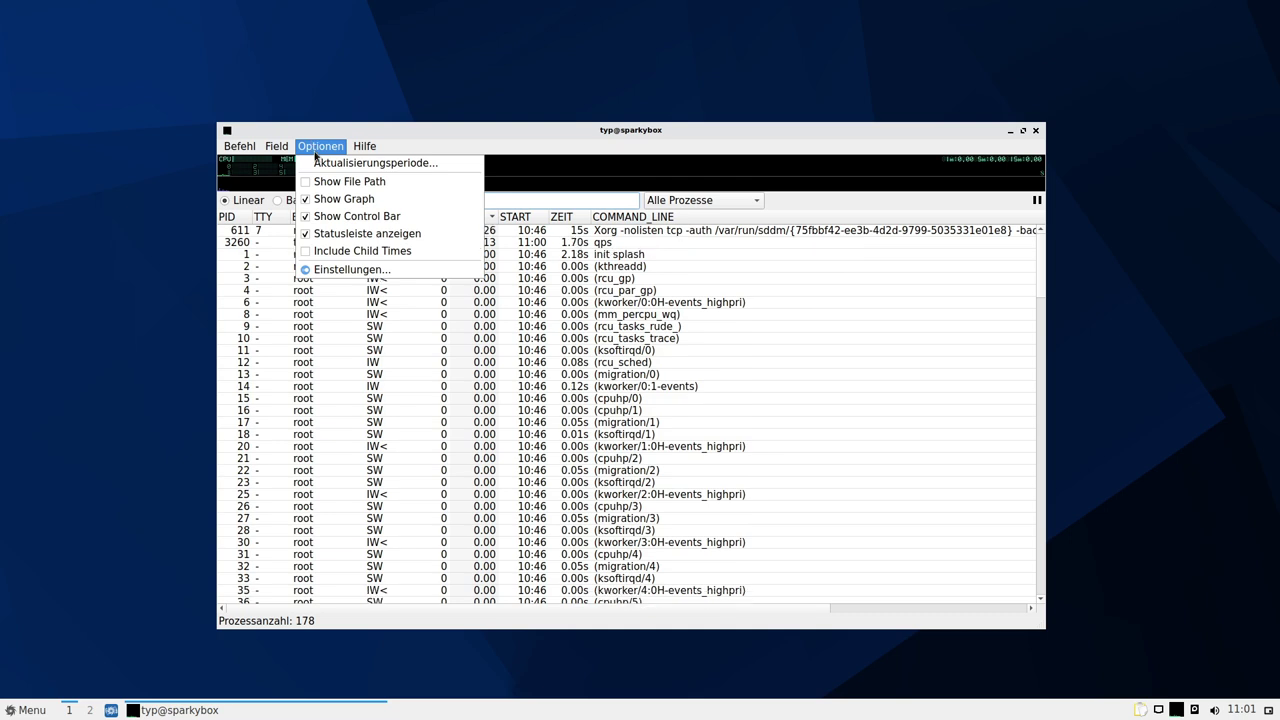
pyautogui.click(352, 269)
pyautogui.click(765, 260)
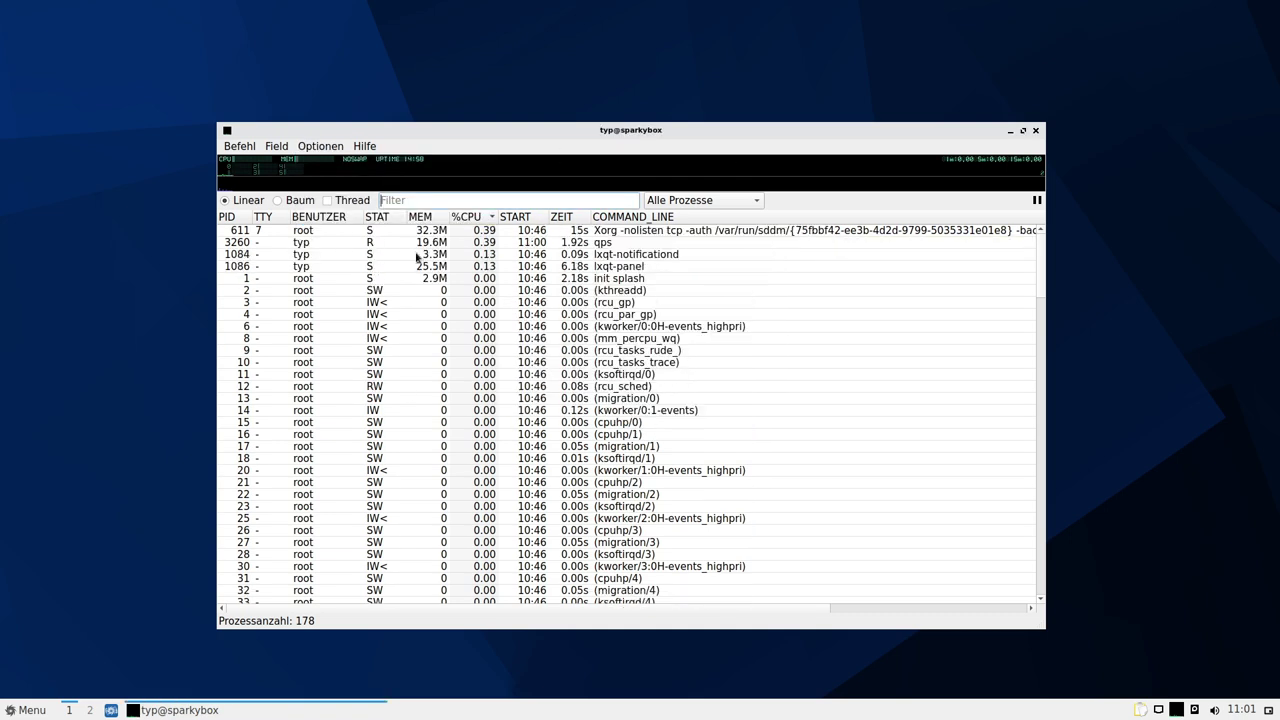
pyautogui.click(1037, 131)
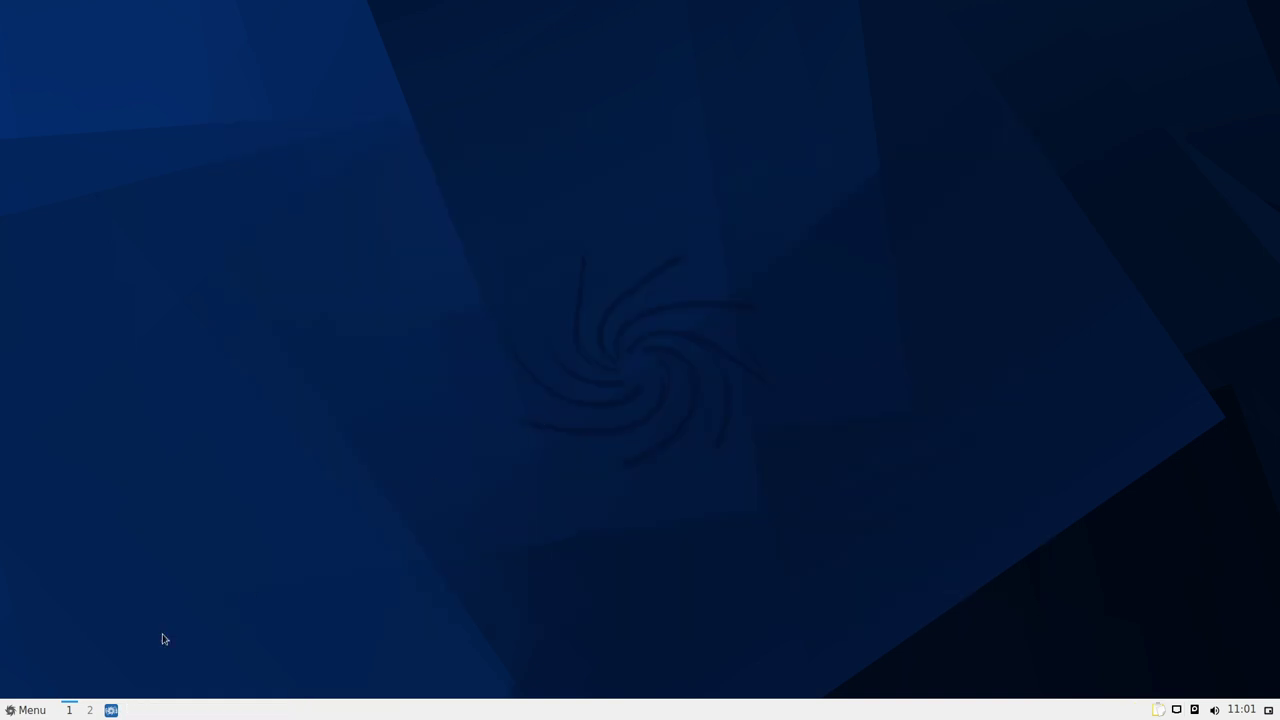
# Browse the Systemwerkzeuge, Unterhaltungsmedien, Zubehör and Einstellungen menu categories
pyautogui.click(26, 710)
pyautogui.moveTo(68, 548)
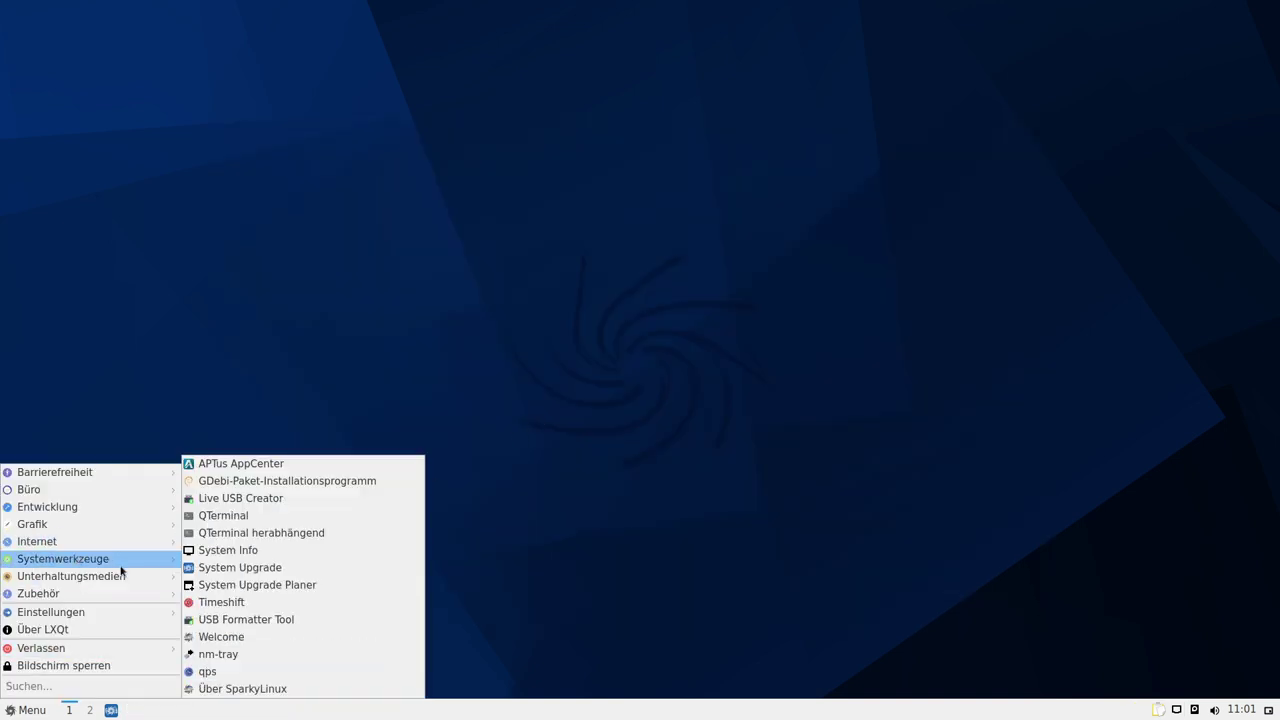
pyautogui.moveTo(114, 580)
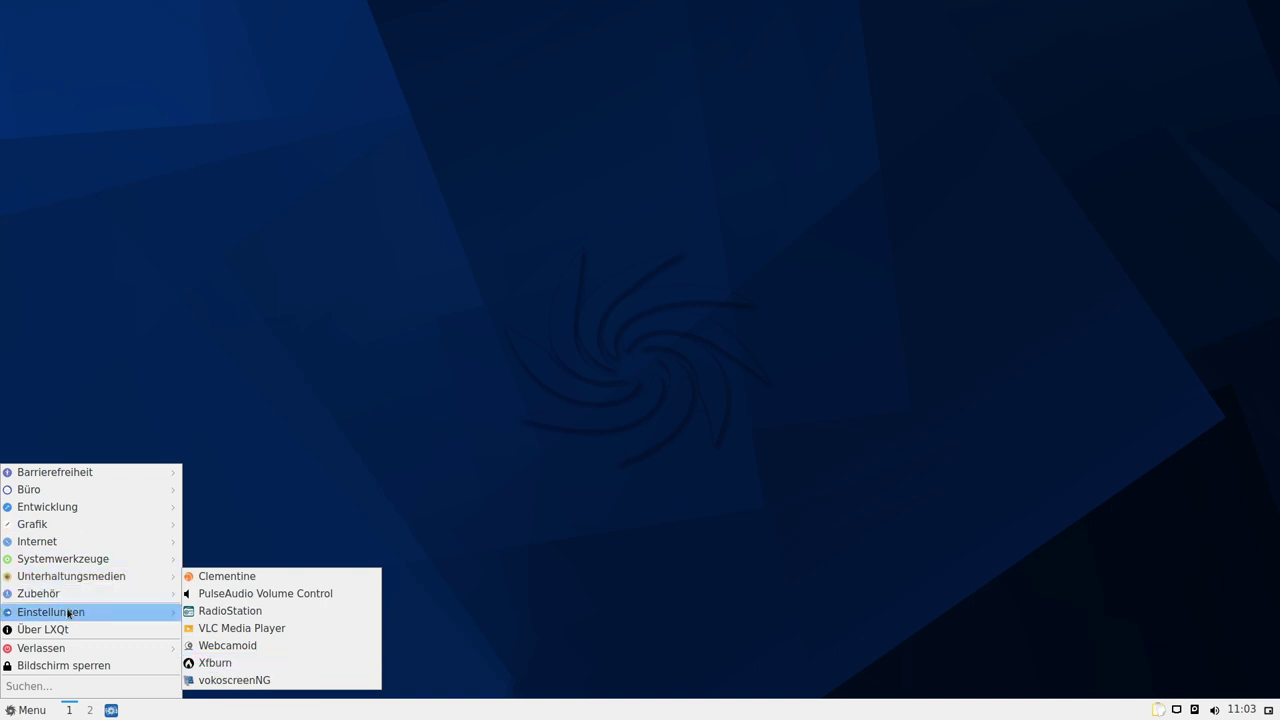
pyautogui.moveTo(76, 598)
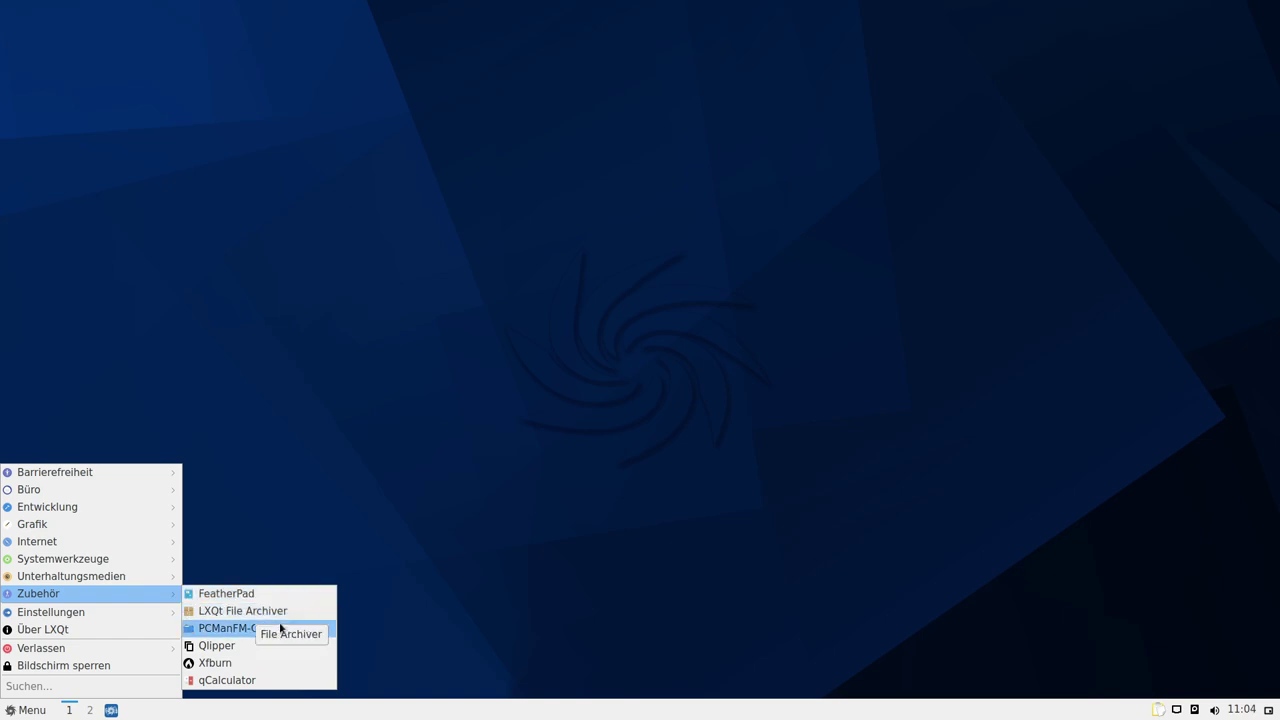
pyautogui.moveTo(100, 617)
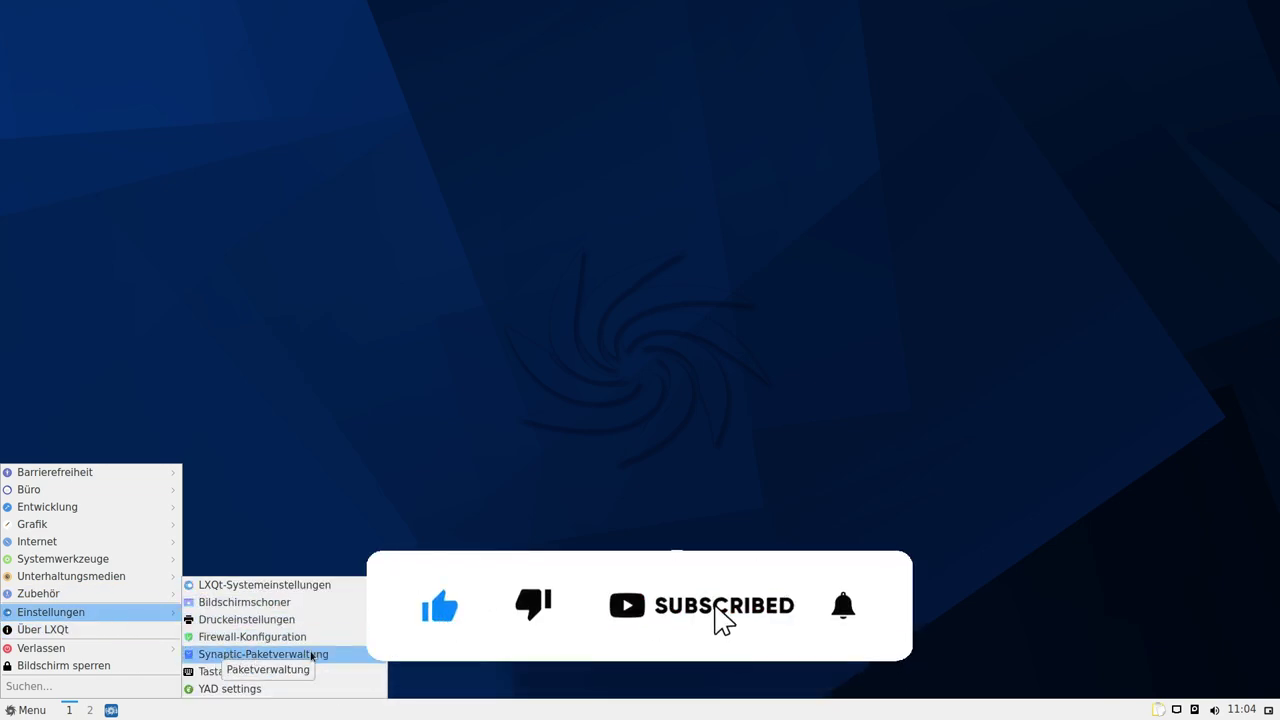
# Open the YAD settings editor from the Einstellungen menu
pyautogui.click(246, 689)
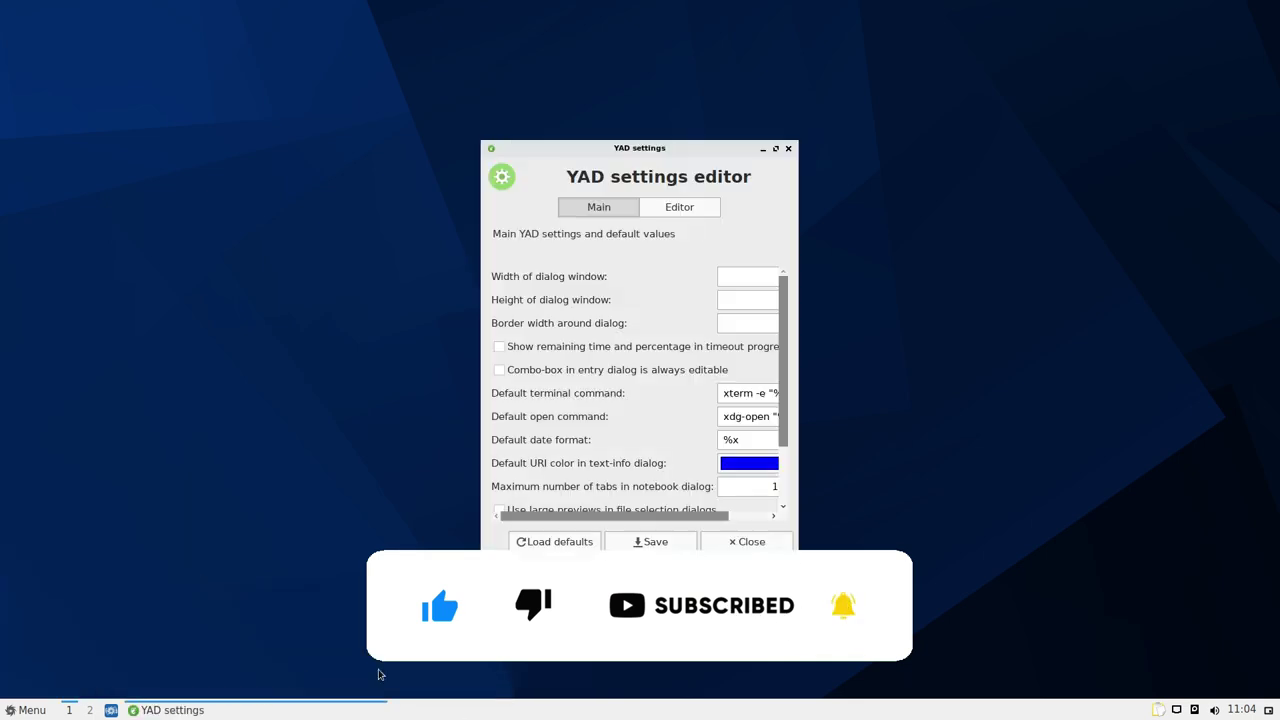